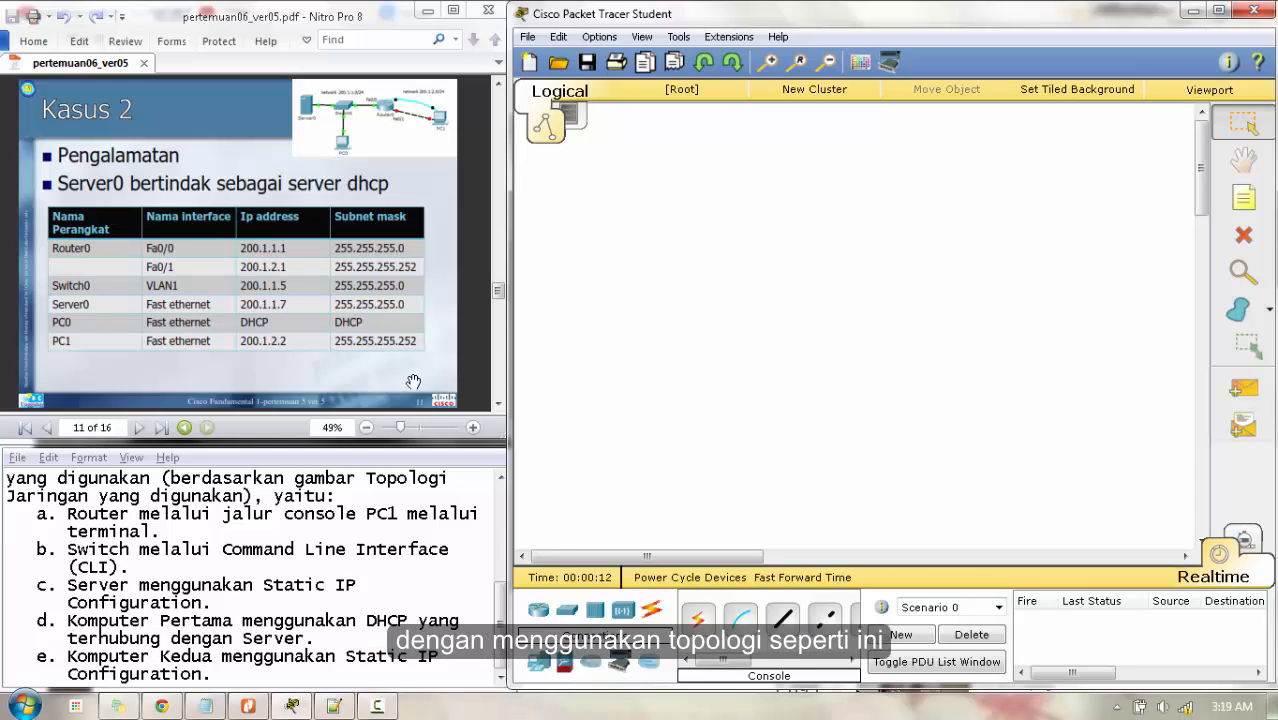
- Bring up the 'Kasus 2' topology slide on page 10 and scroll the Notepad task list to the top
click(370, 381)
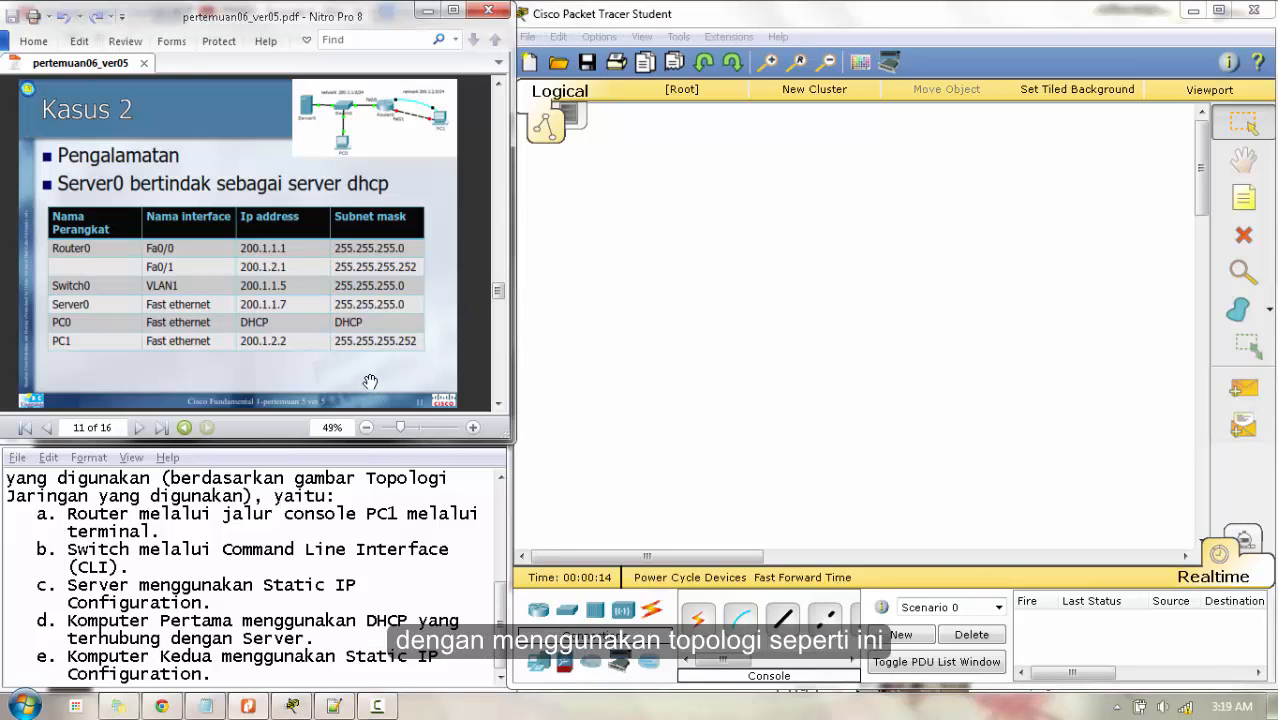
scroll(370, 381, up, 1)
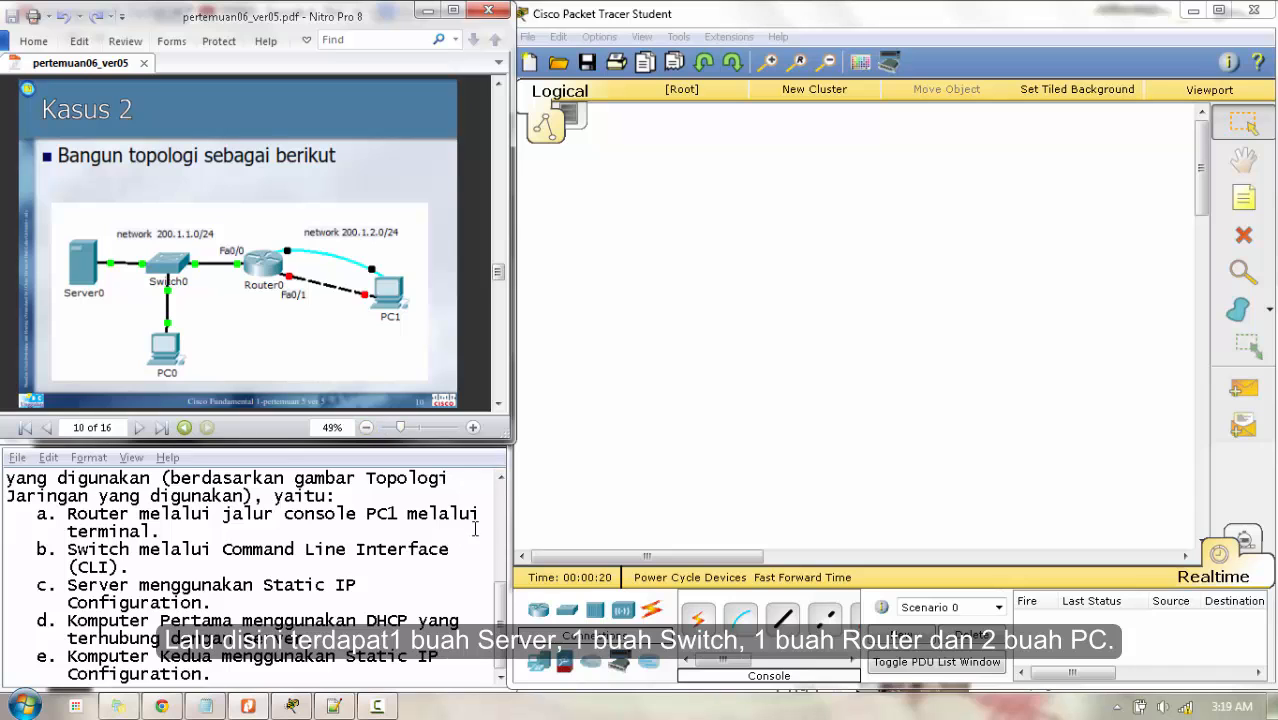
drag(501, 589, 501, 482)
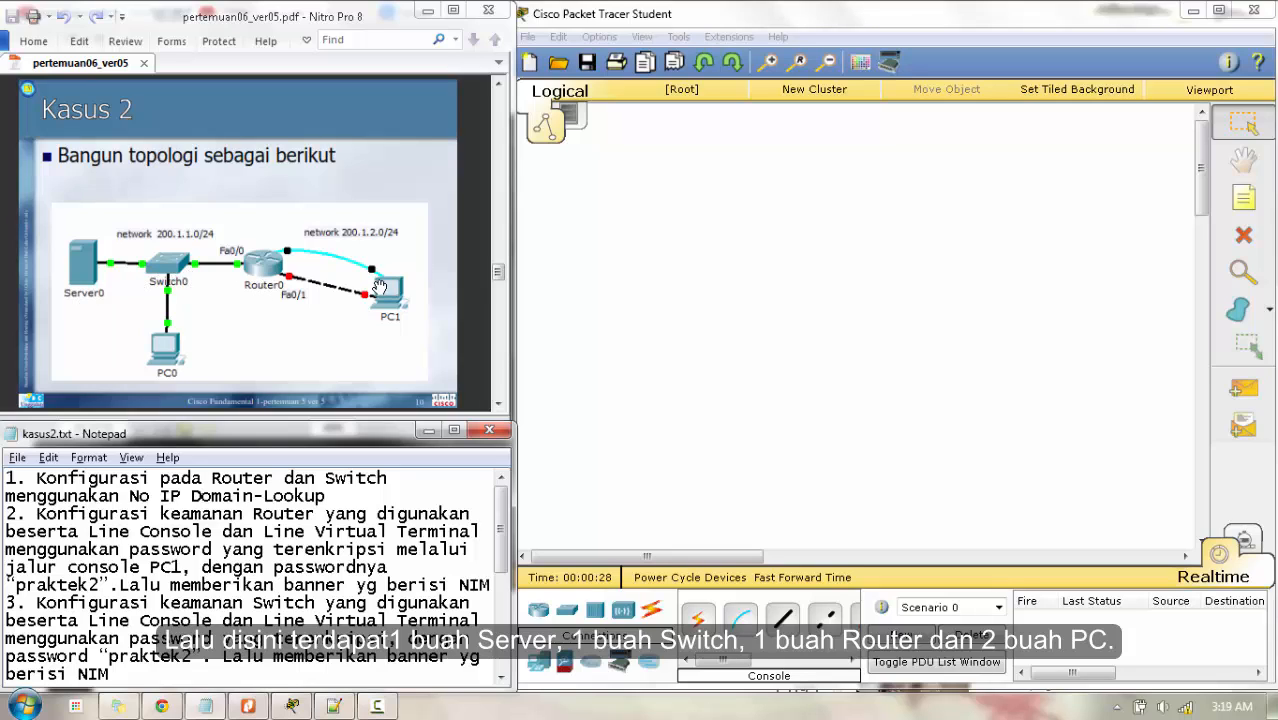
- Place Server0 and a 2950-24 Switch0 side by side on the workspace
click(540, 662)
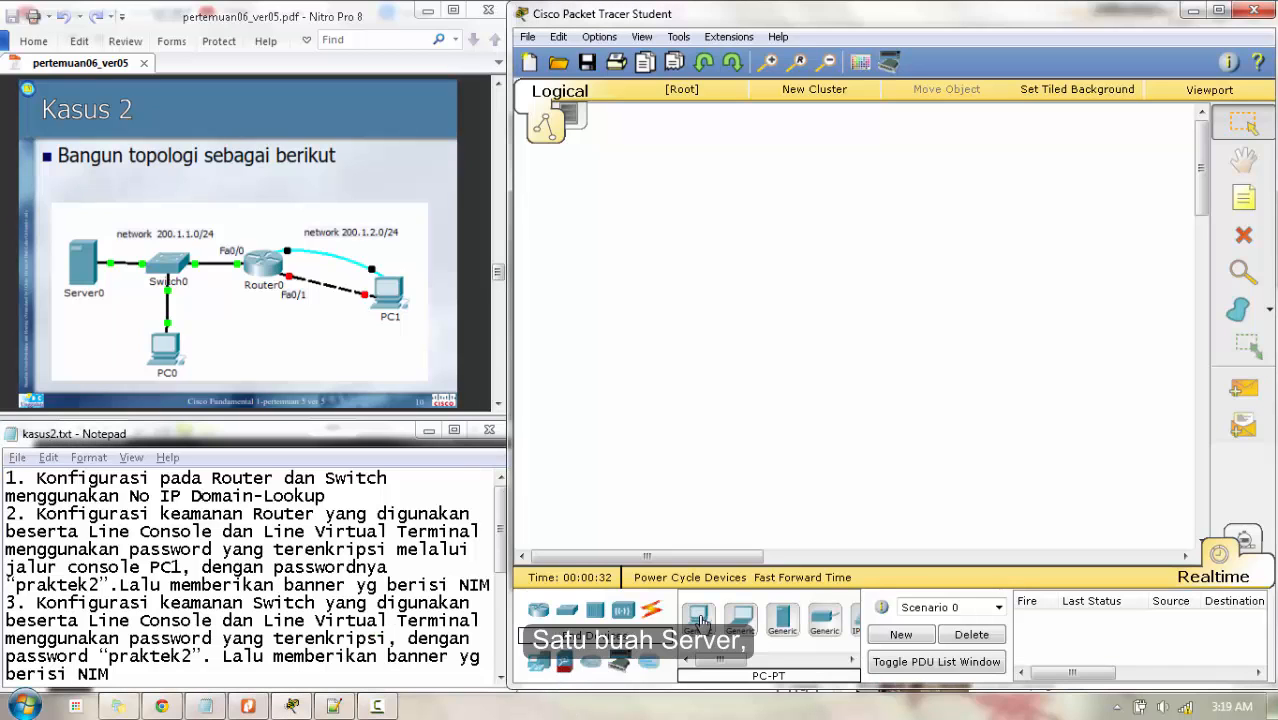
click(782, 619)
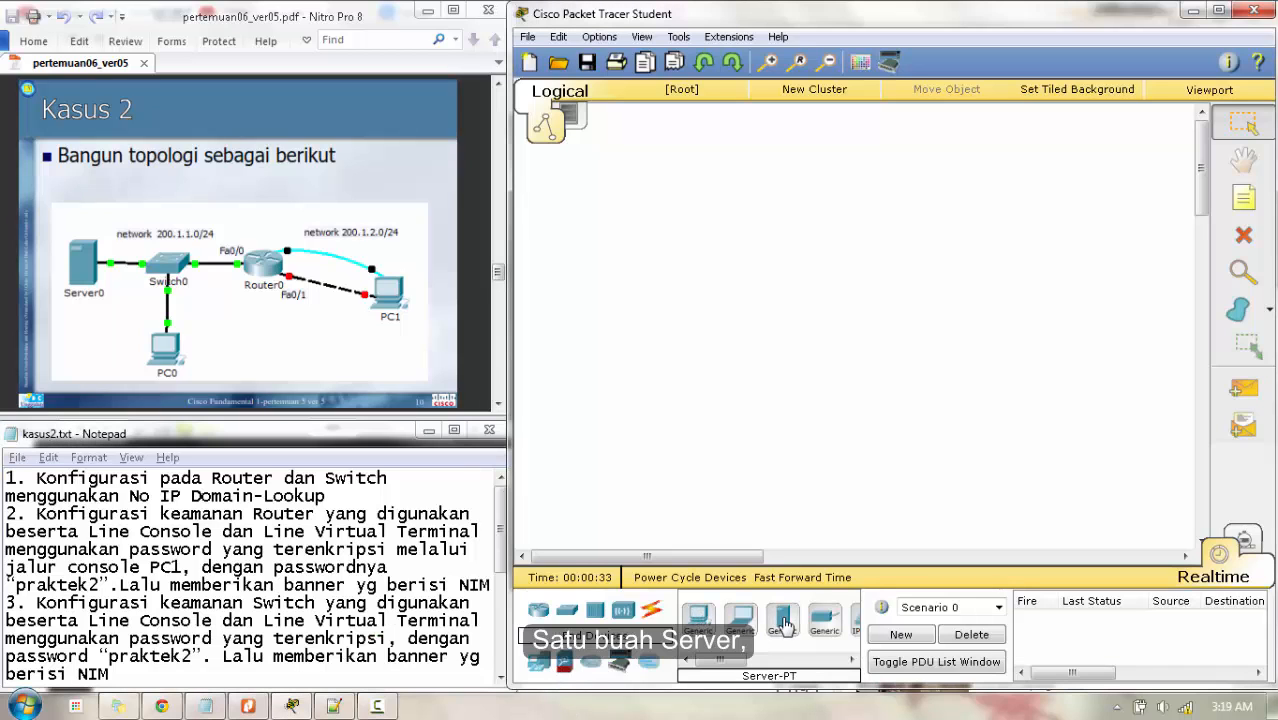
click(610, 249)
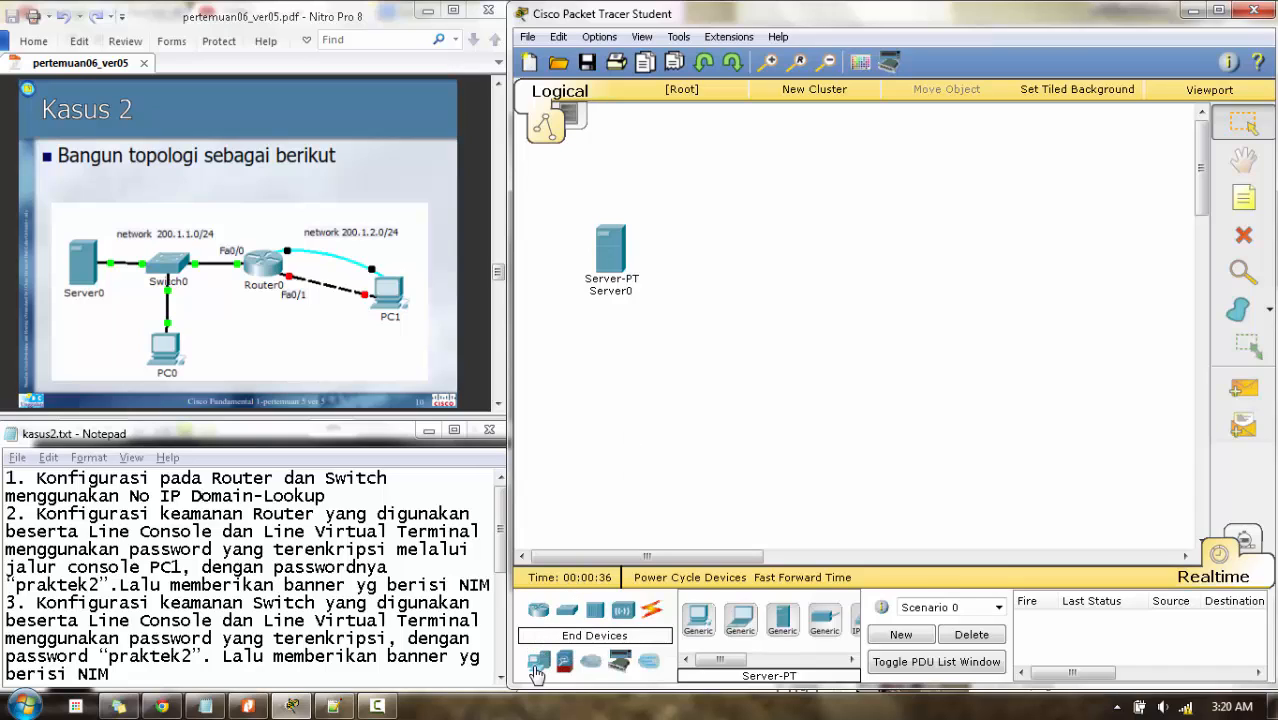
click(547, 617)
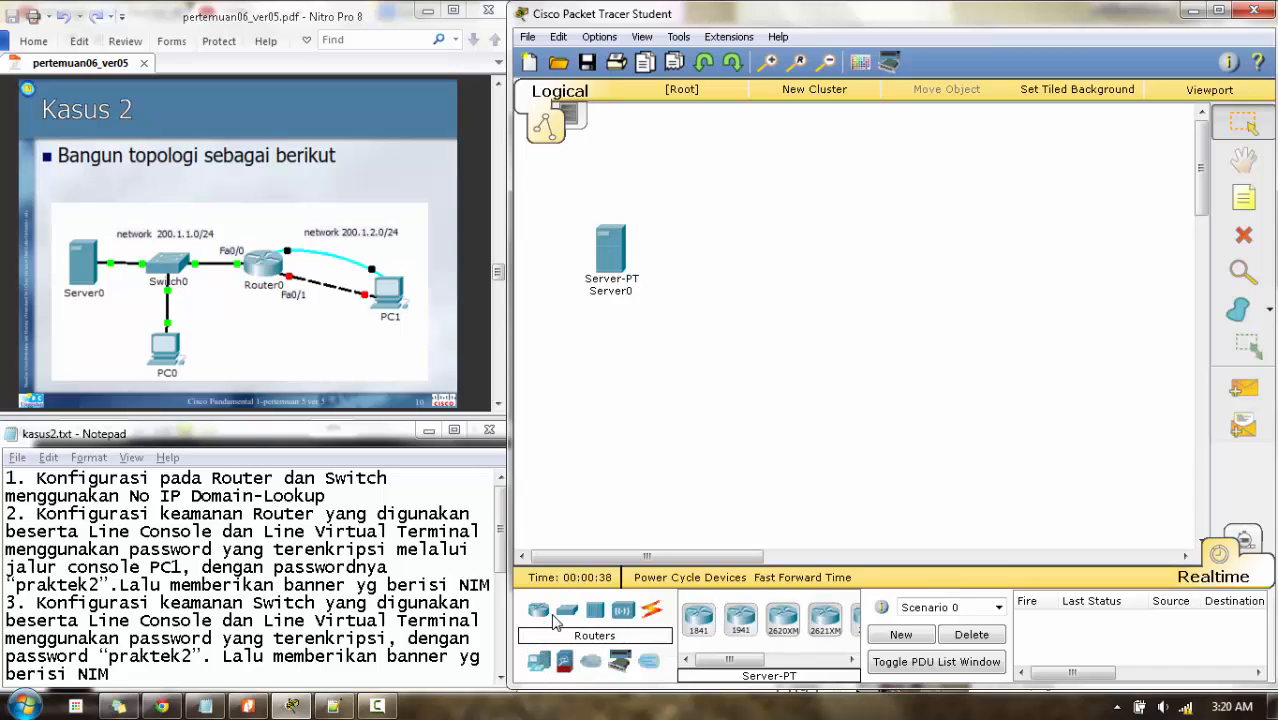
click(567, 610)
click(697, 616)
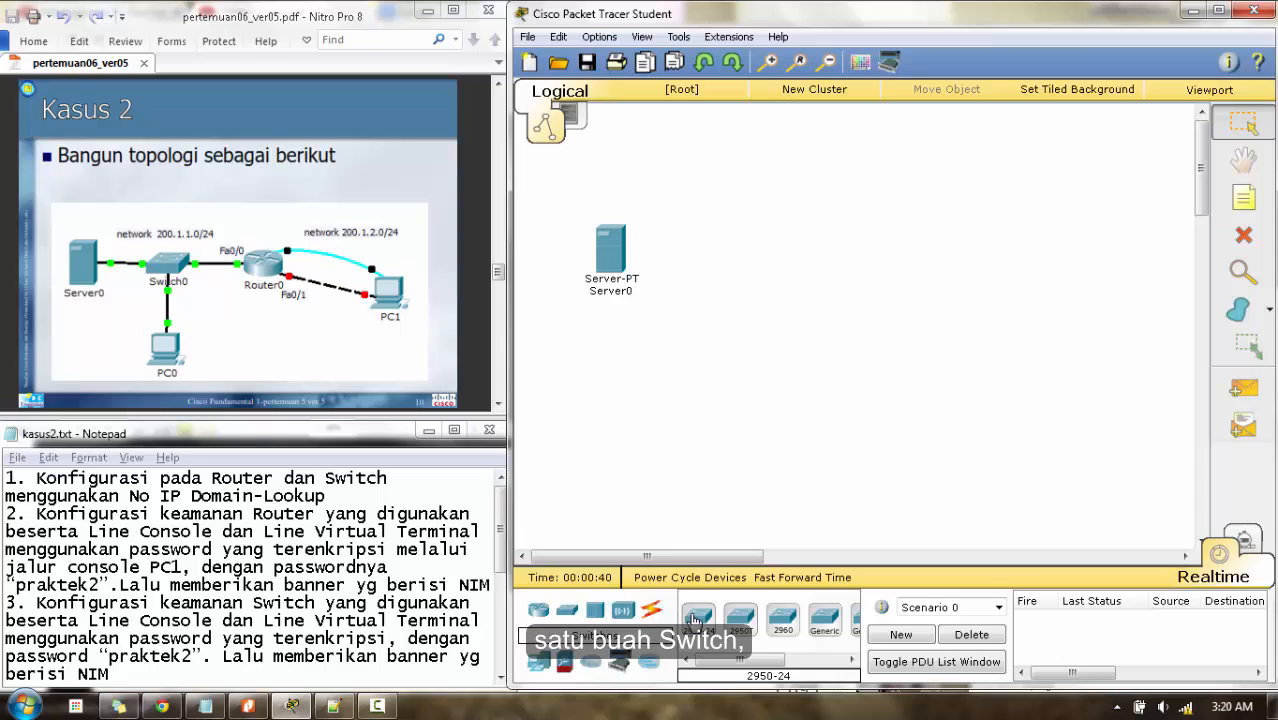
click(731, 255)
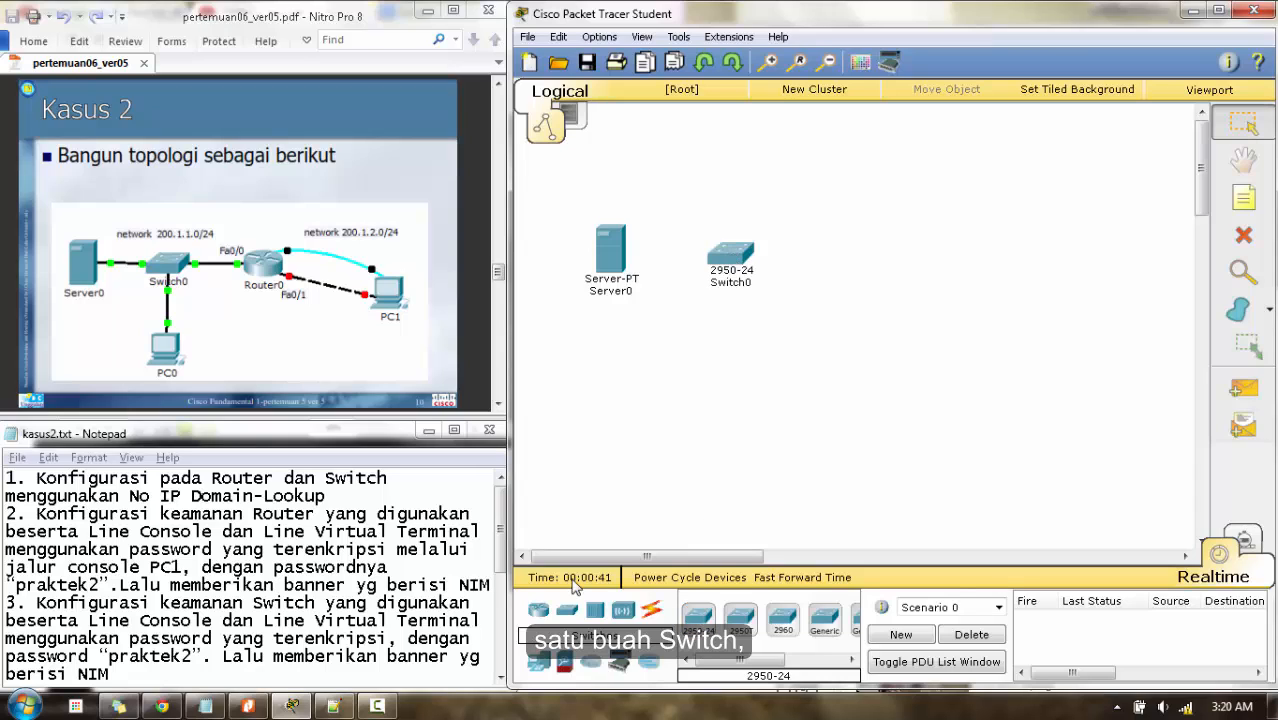
- Add an 1841 Router0 right of Switch0, with PC0 and PC1 below them
click(539, 613)
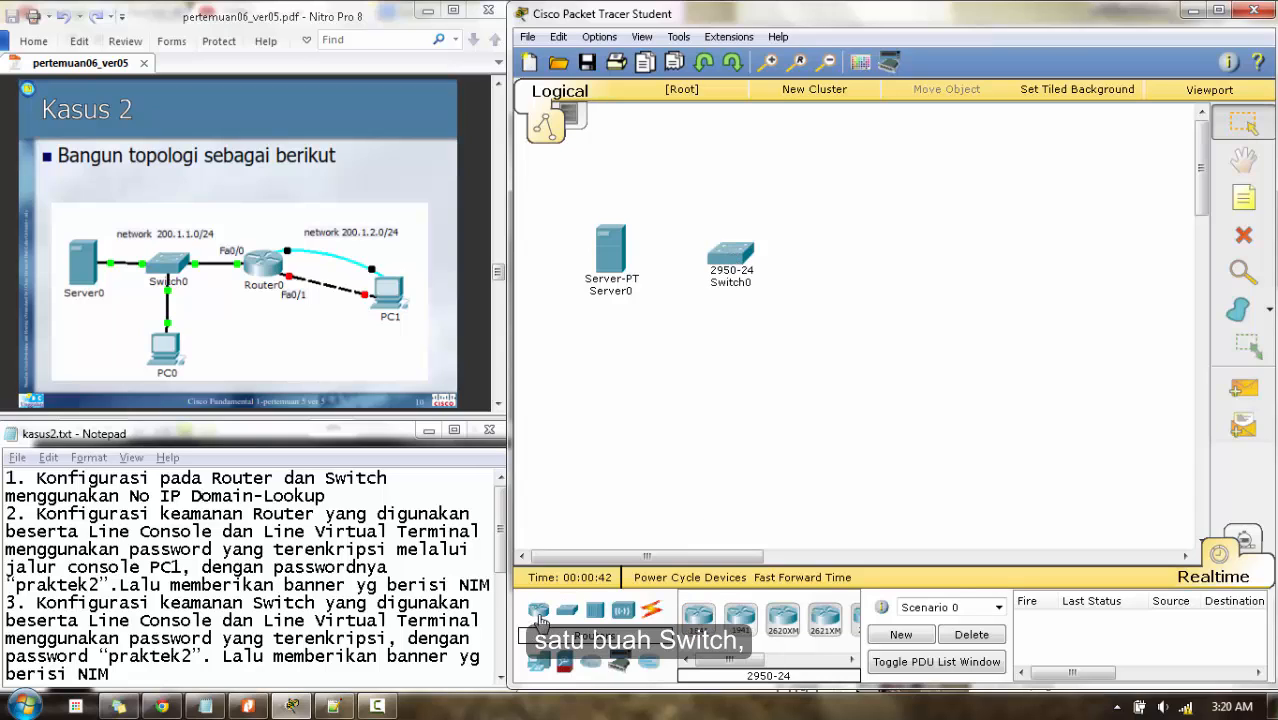
click(698, 616)
click(848, 258)
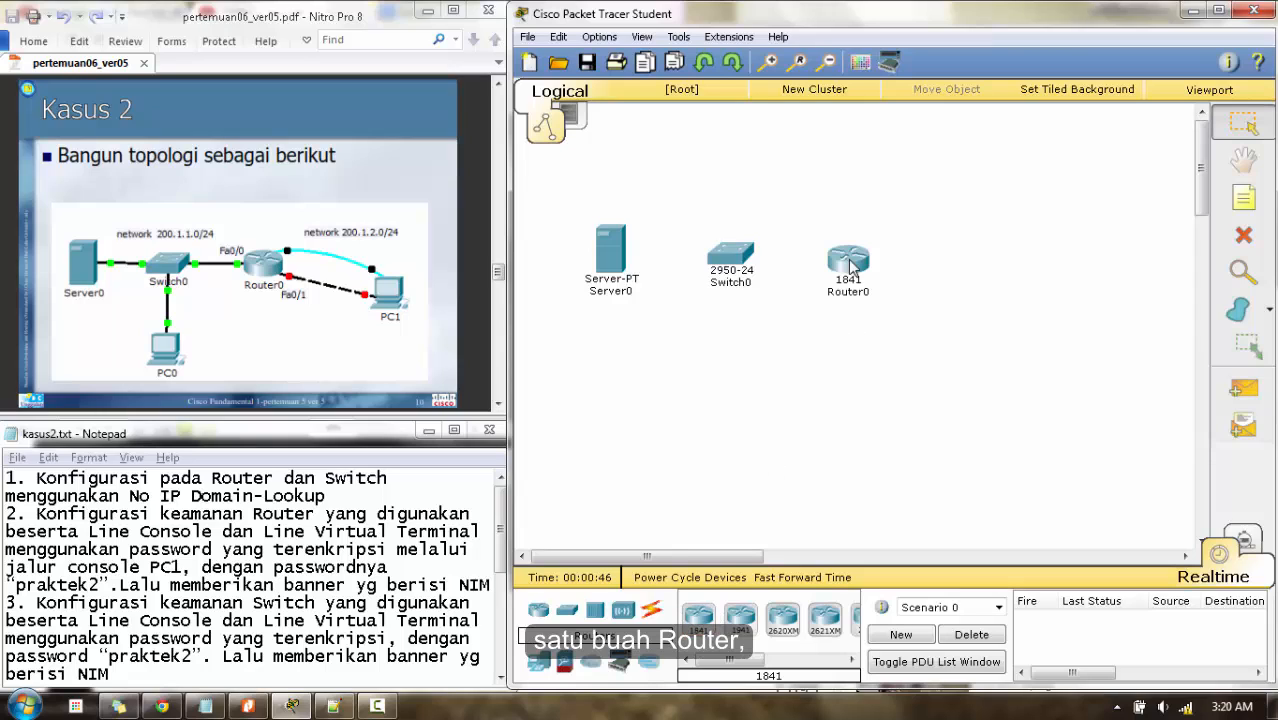
click(539, 668)
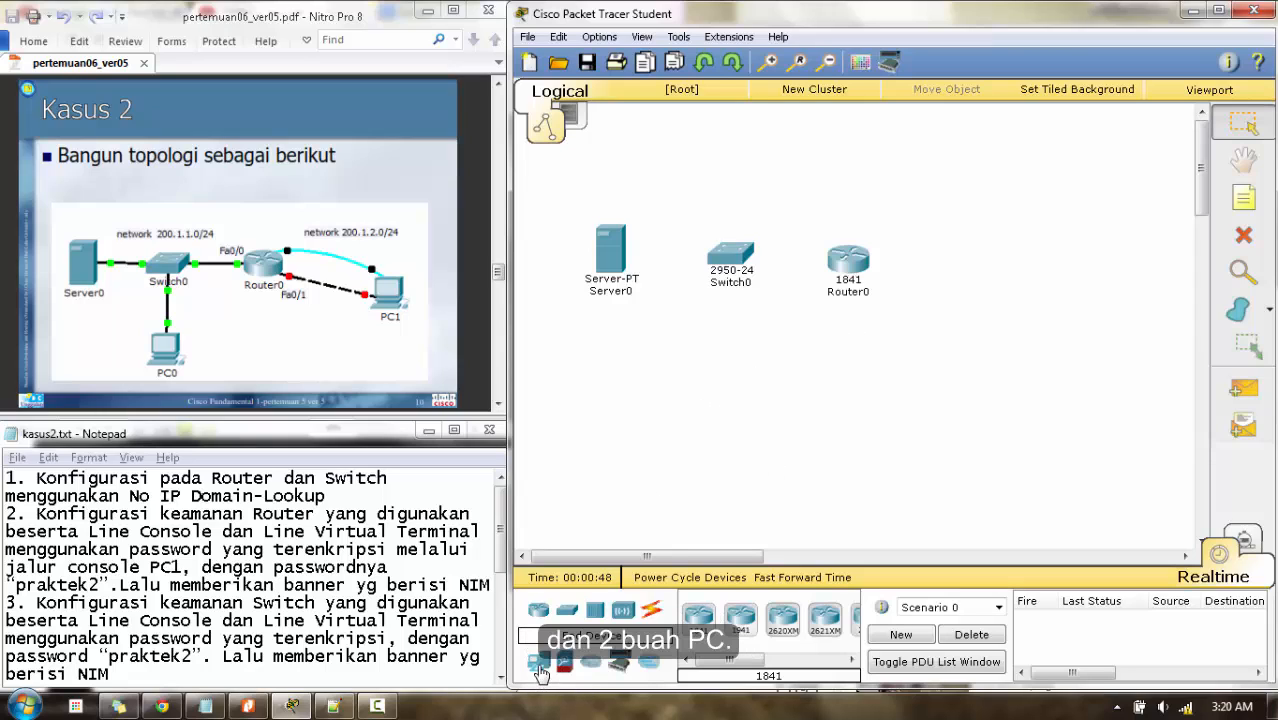
click(698, 617)
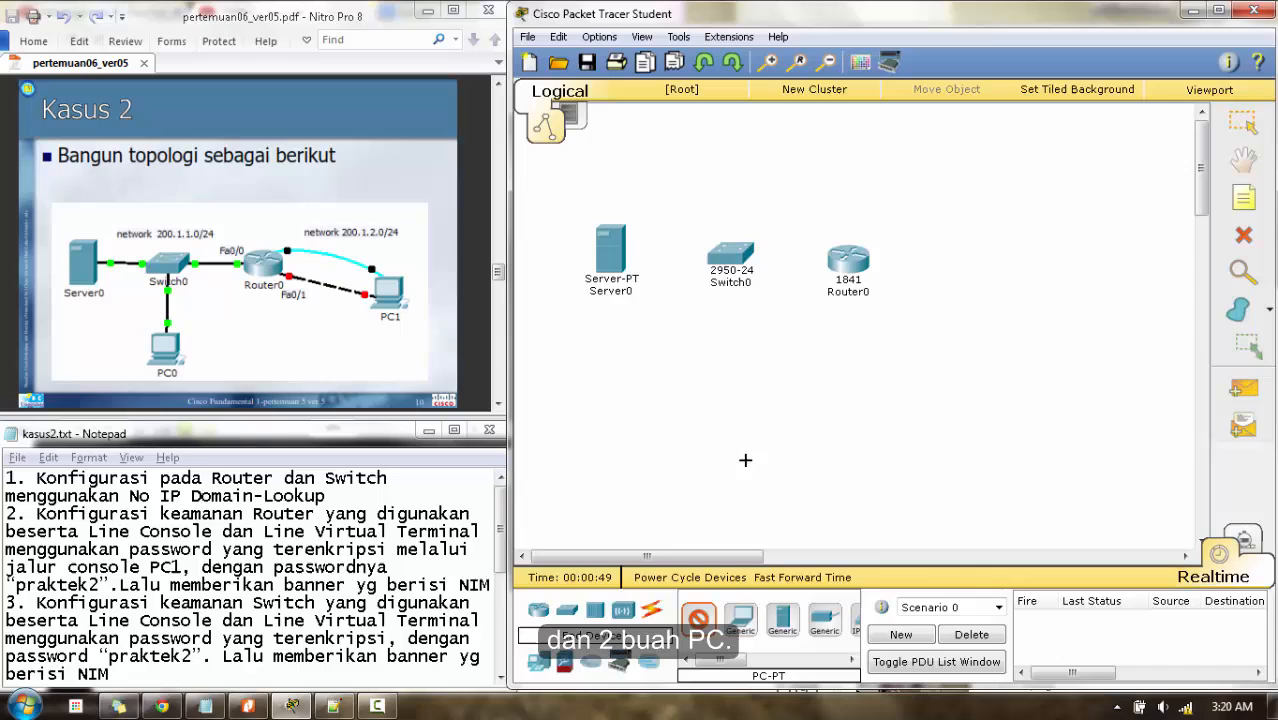
click(729, 408)
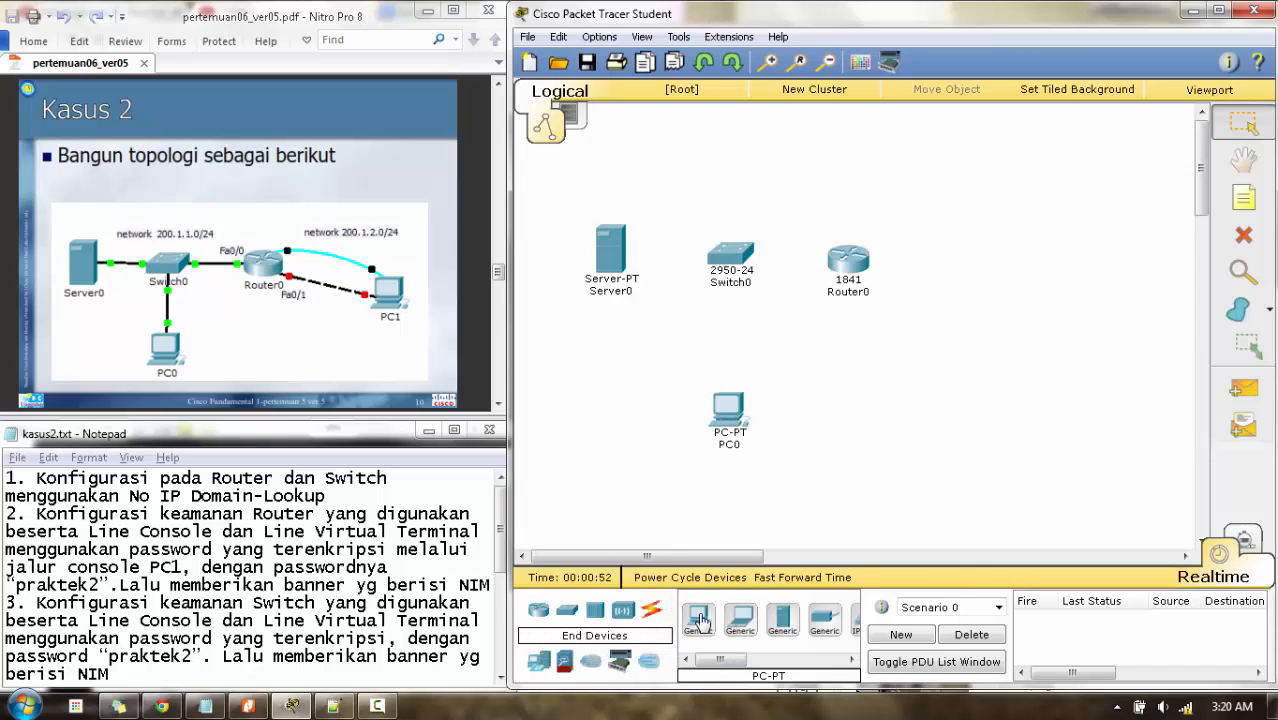
click(964, 392)
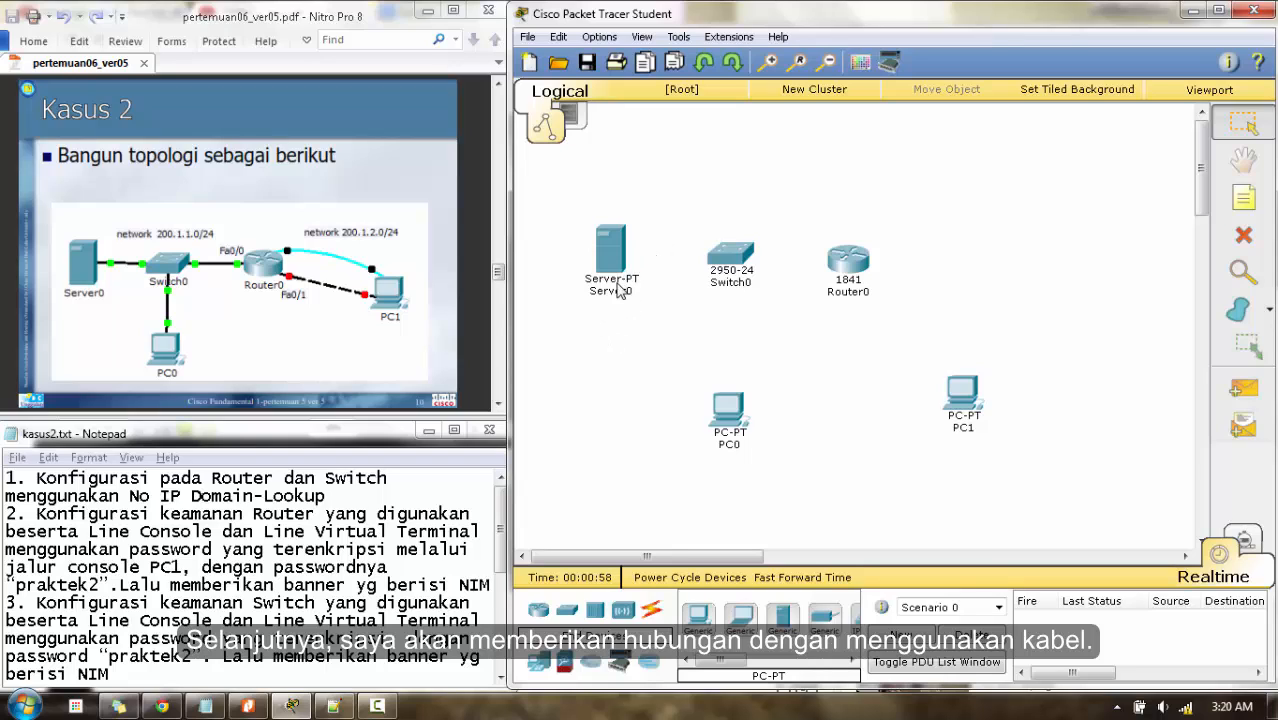
- Use straight-through cables to connect Server0 to Switch0 Fa0/2 and Switch0 Fa0/3 to PC0 FastEthernet0
click(652, 609)
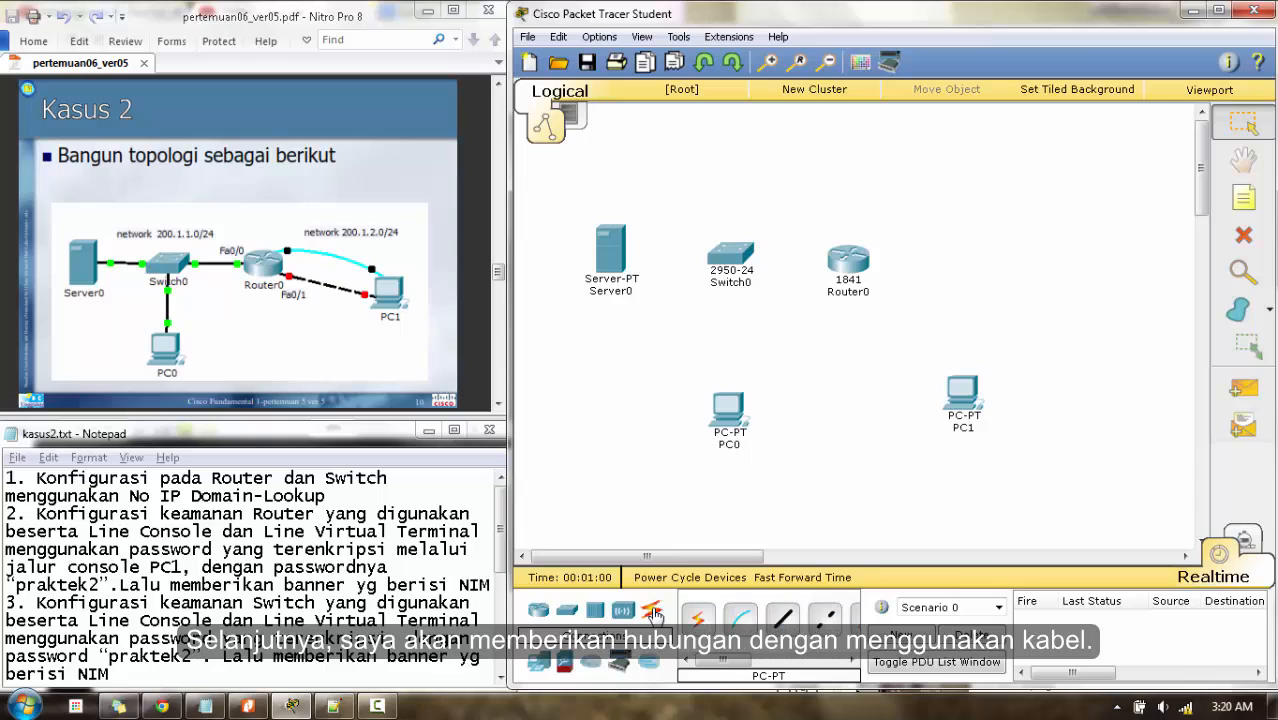
click(788, 622)
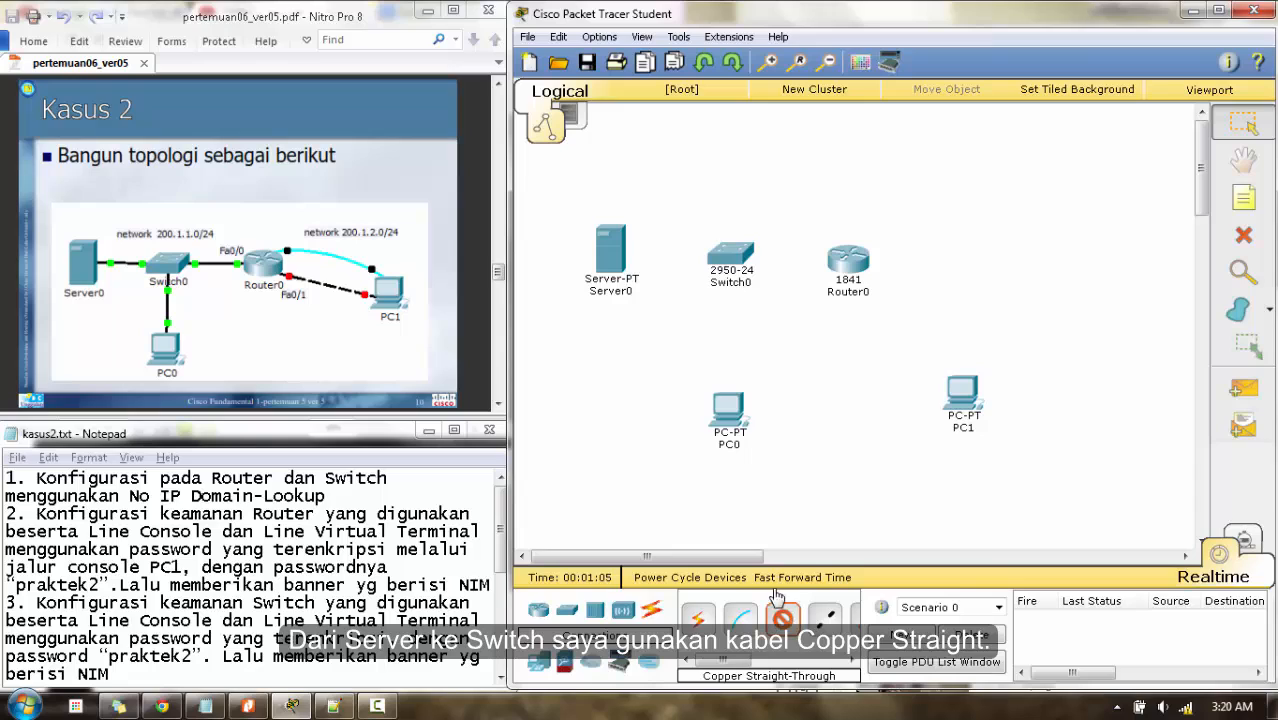
click(620, 252)
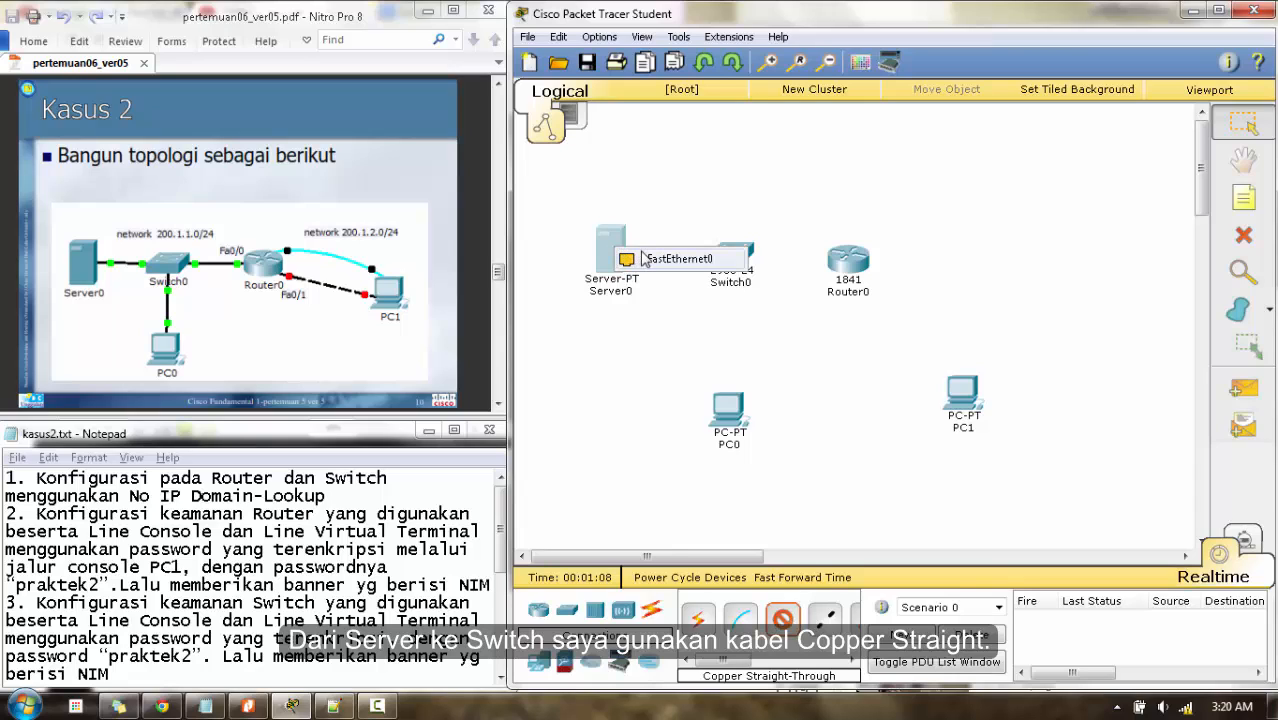
click(648, 258)
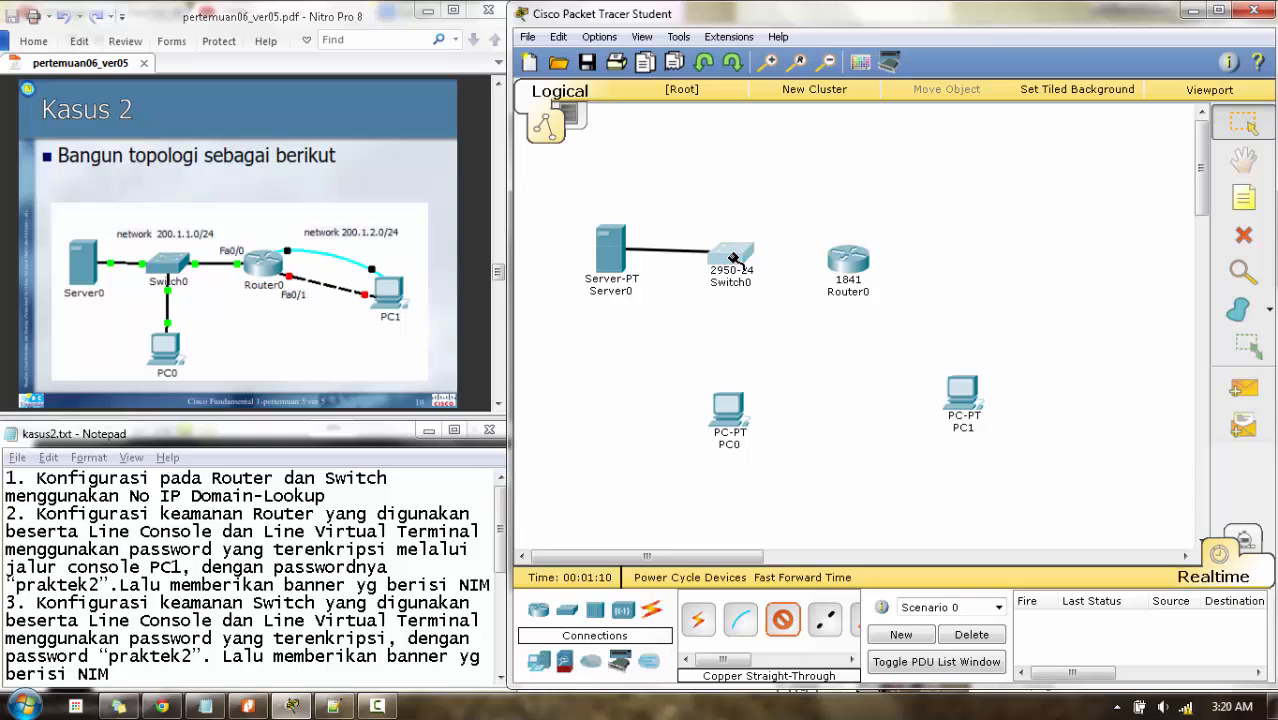
click(730, 252)
click(785, 57)
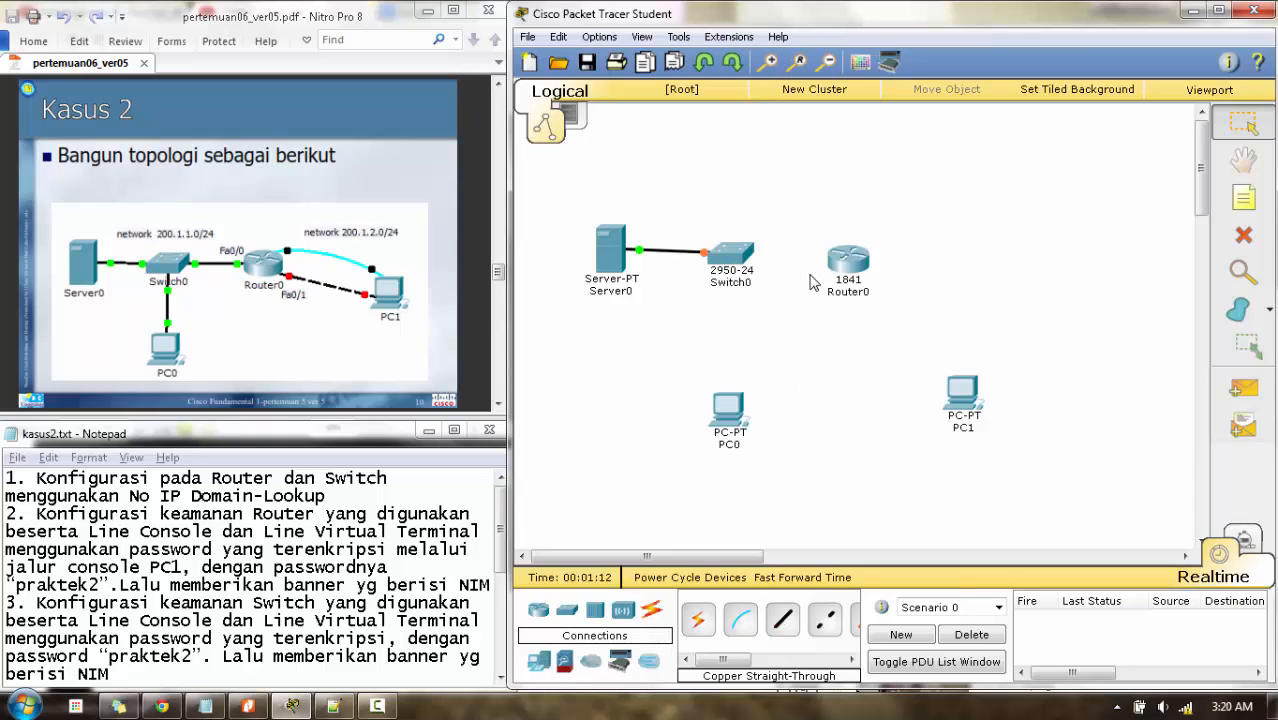
click(783, 617)
click(732, 256)
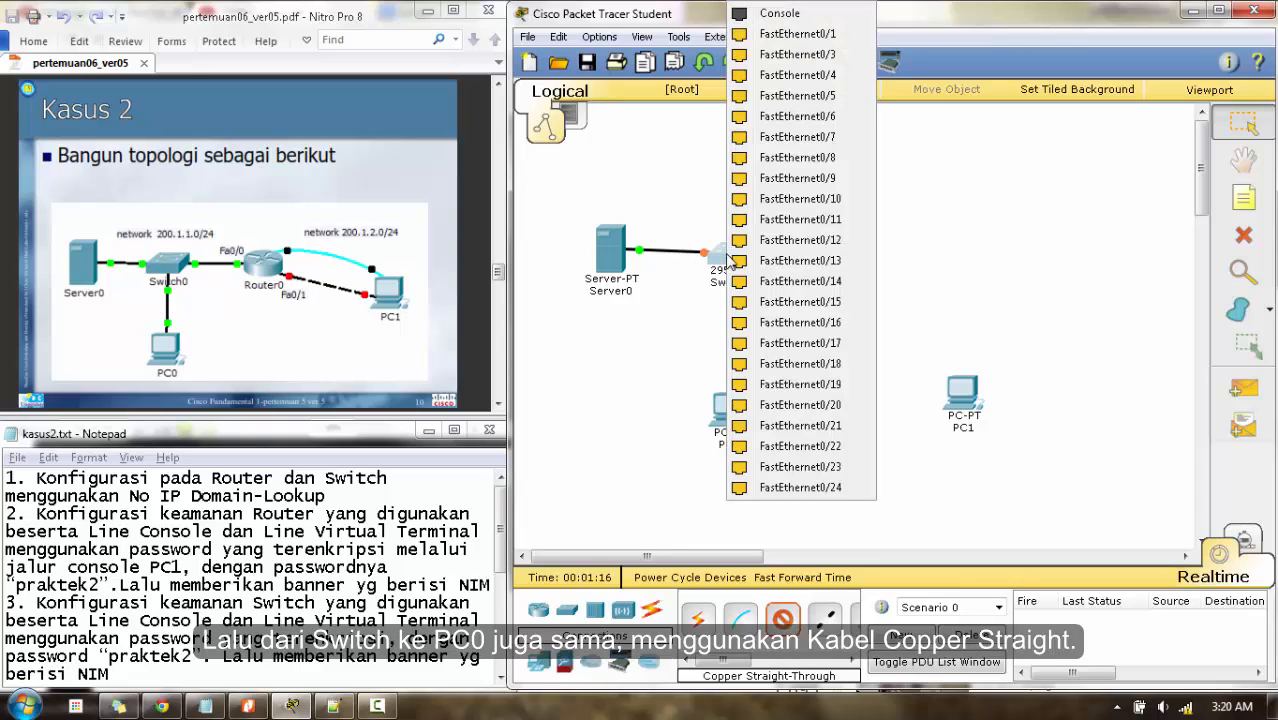
click(812, 56)
click(736, 419)
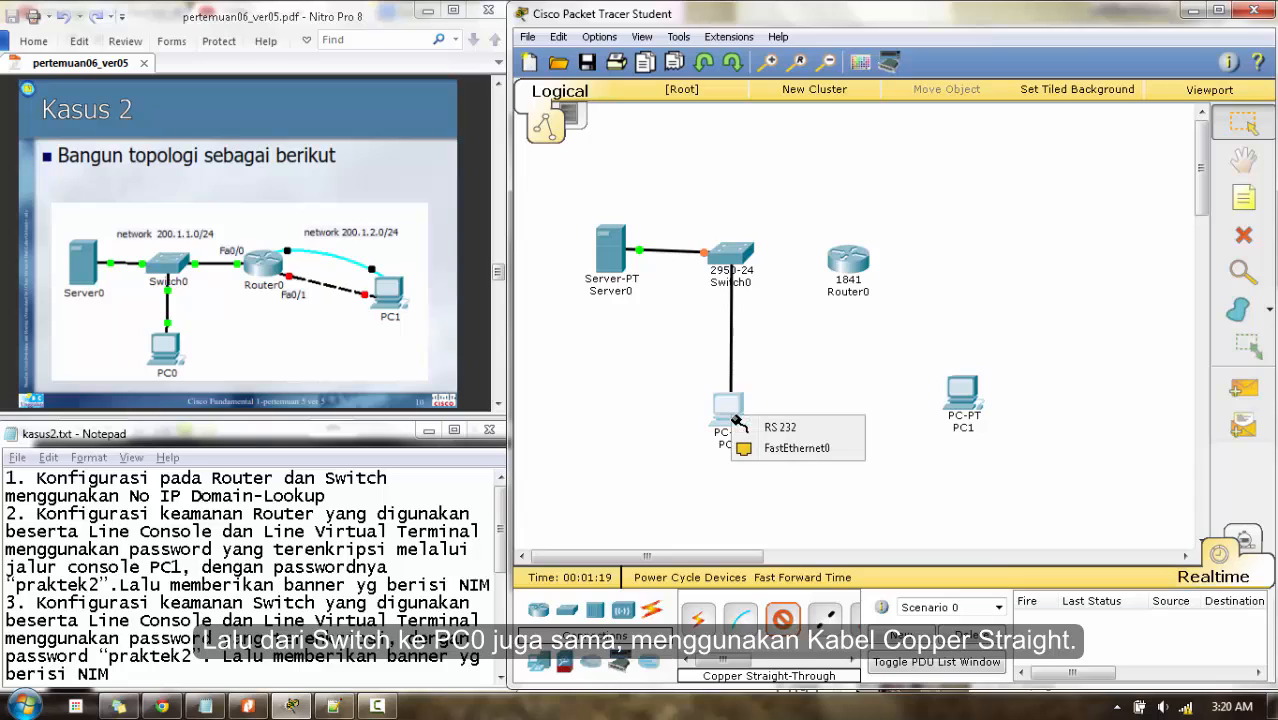
click(772, 457)
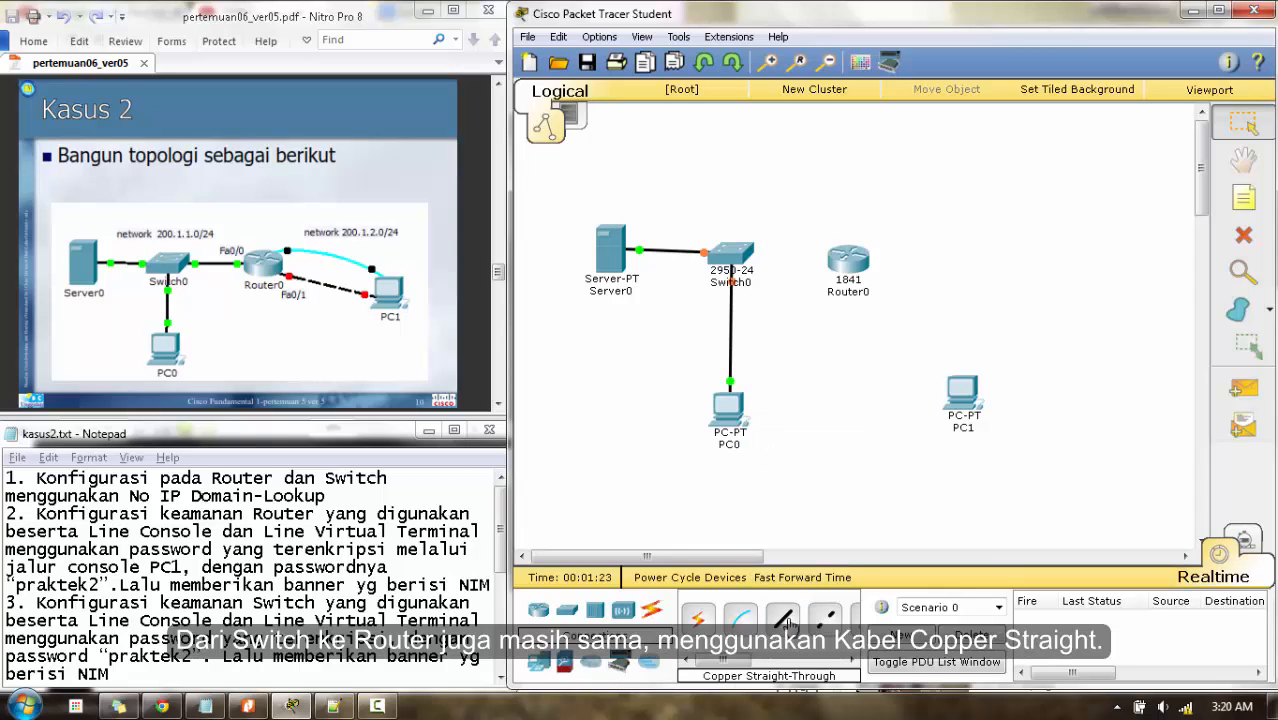
- Link Switch0 Fa0/1 to Router0 Fa0/0 with a straight-through cable
click(785, 620)
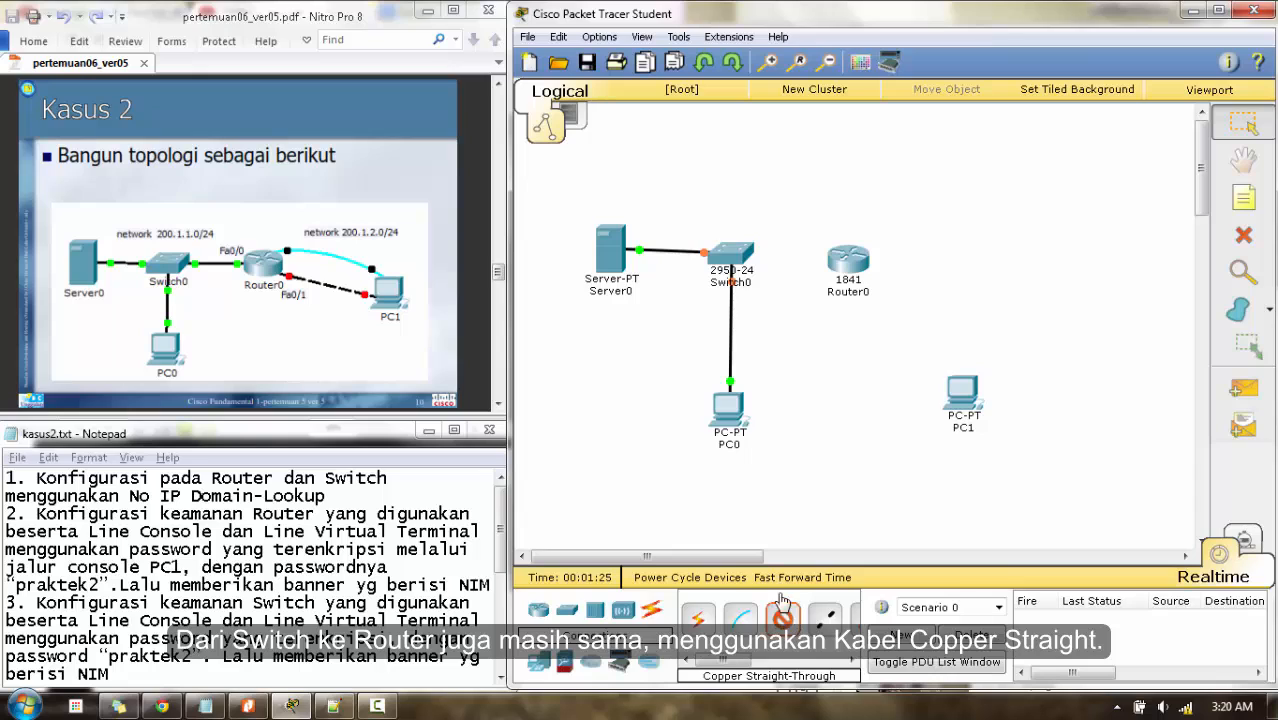
click(729, 260)
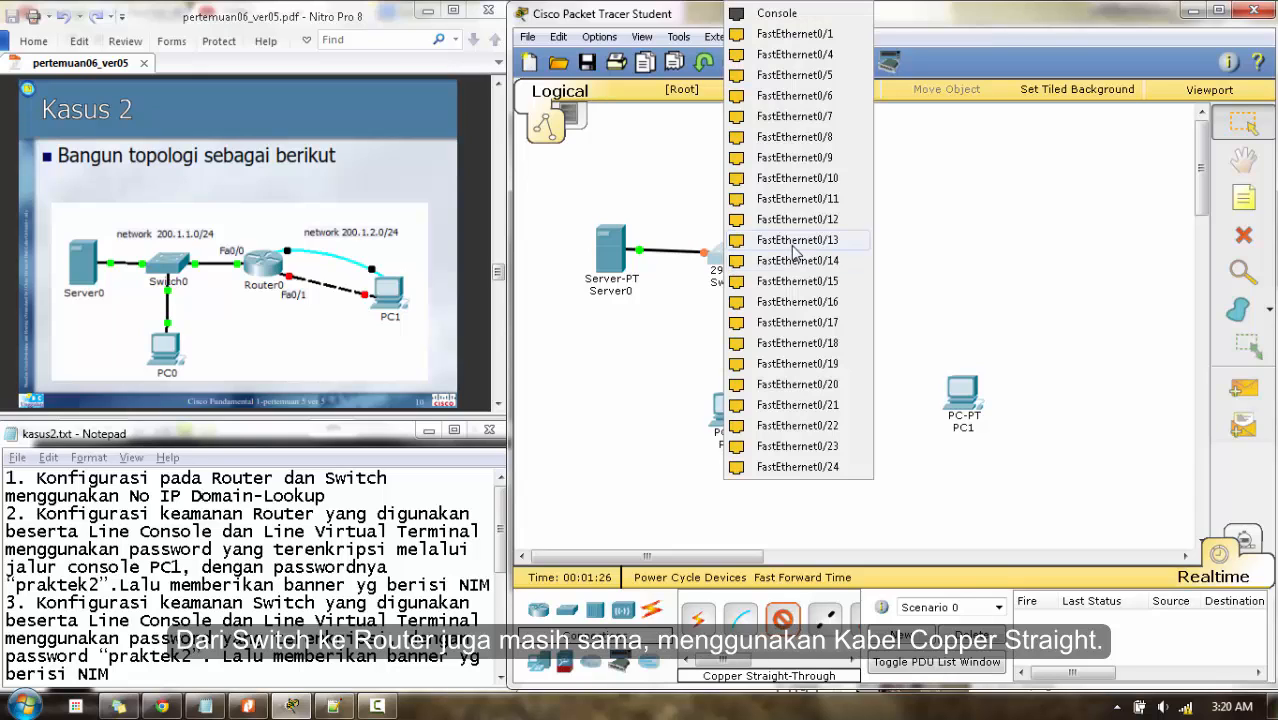
click(822, 40)
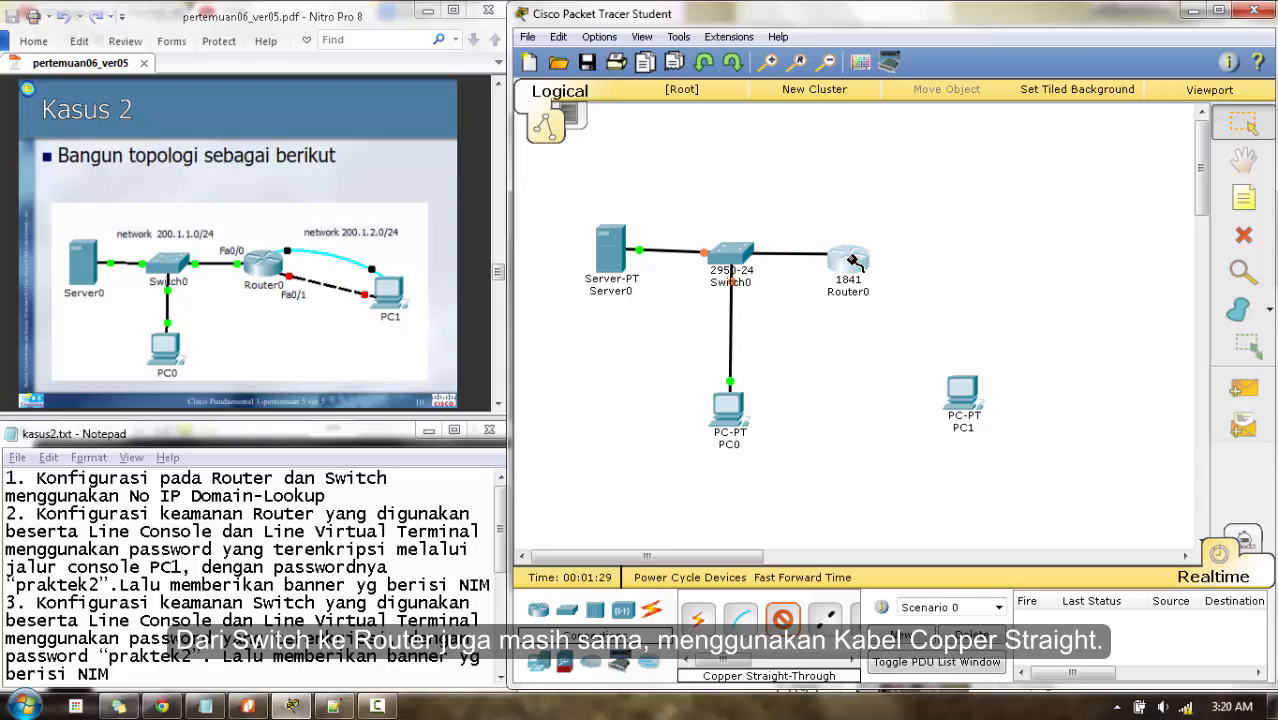
click(849, 259)
click(884, 309)
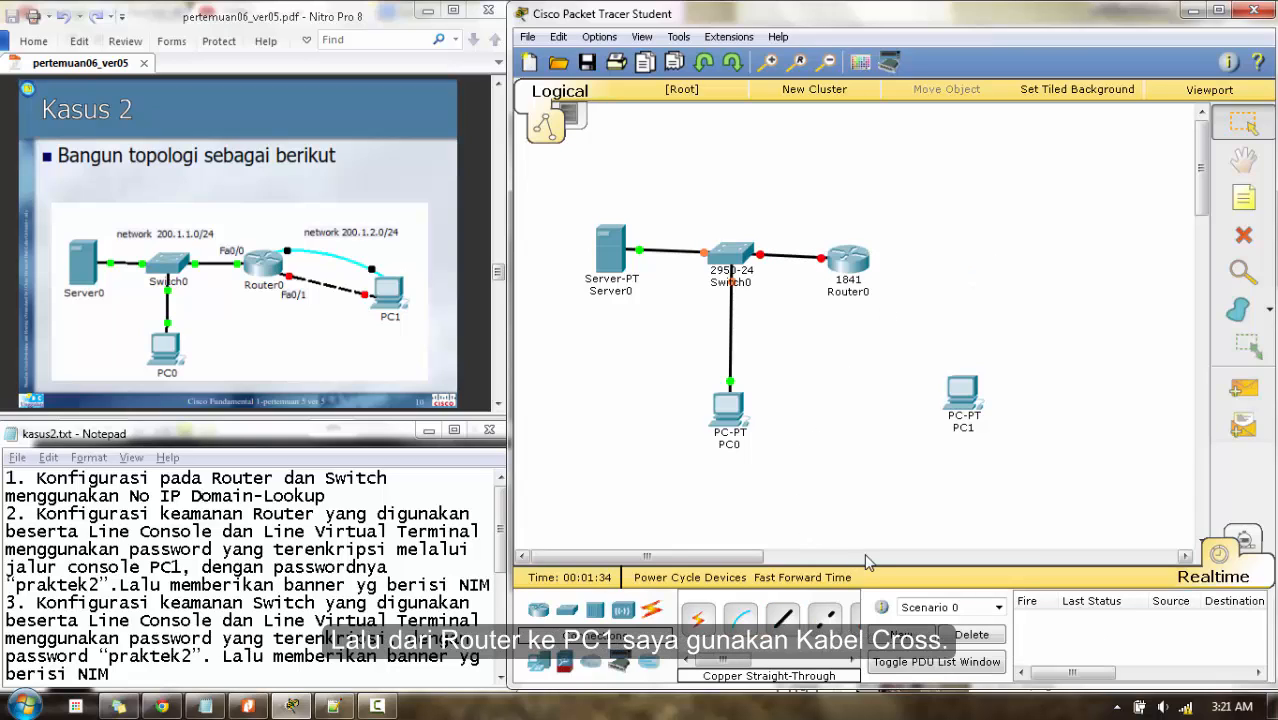
- Connect Router0 Fa0/1 to PC1 FastEthernet0 with a cross-over cable
click(828, 620)
click(852, 265)
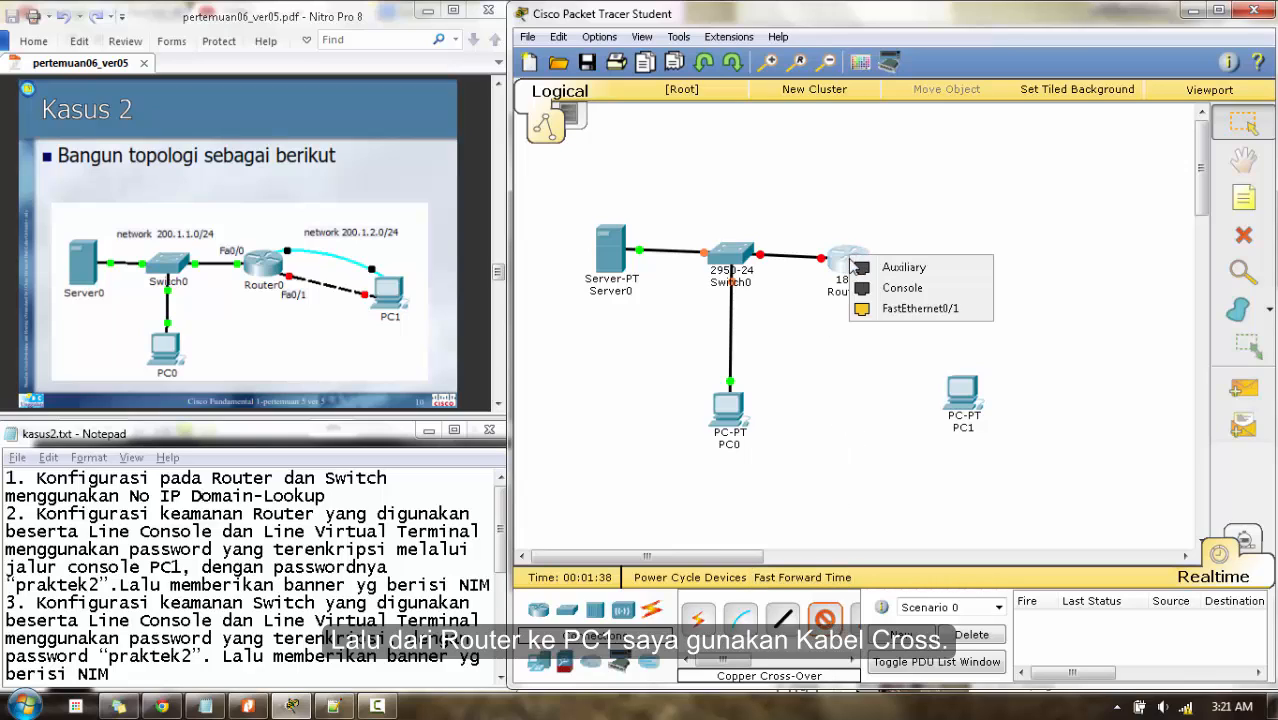
click(898, 309)
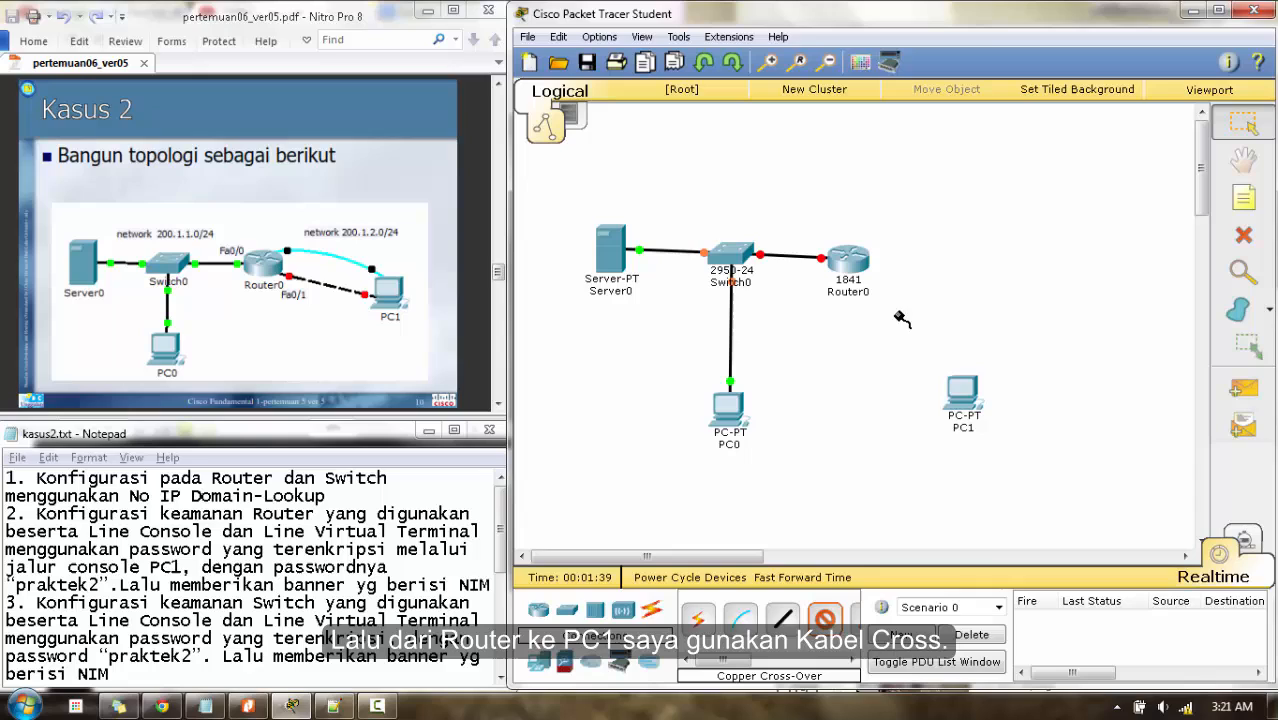
click(966, 414)
click(990, 434)
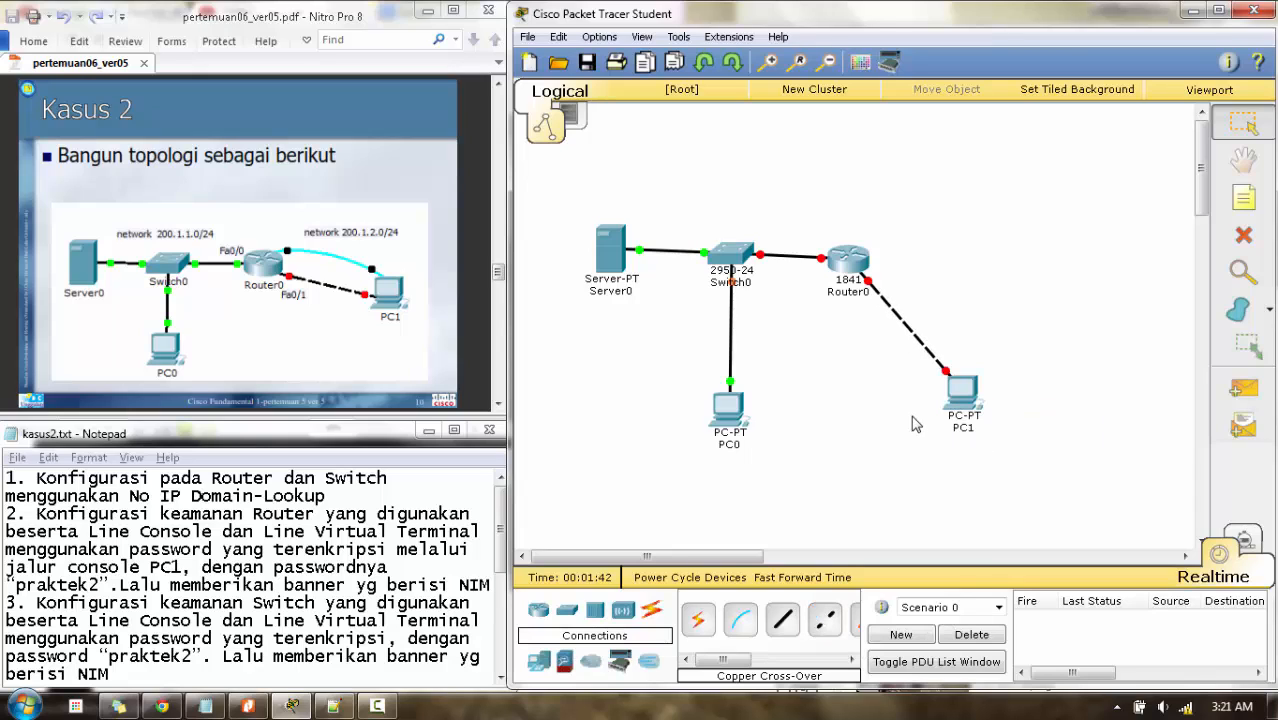
- Run a console cable from Router0's Console port to PC1's RS232 port
click(746, 617)
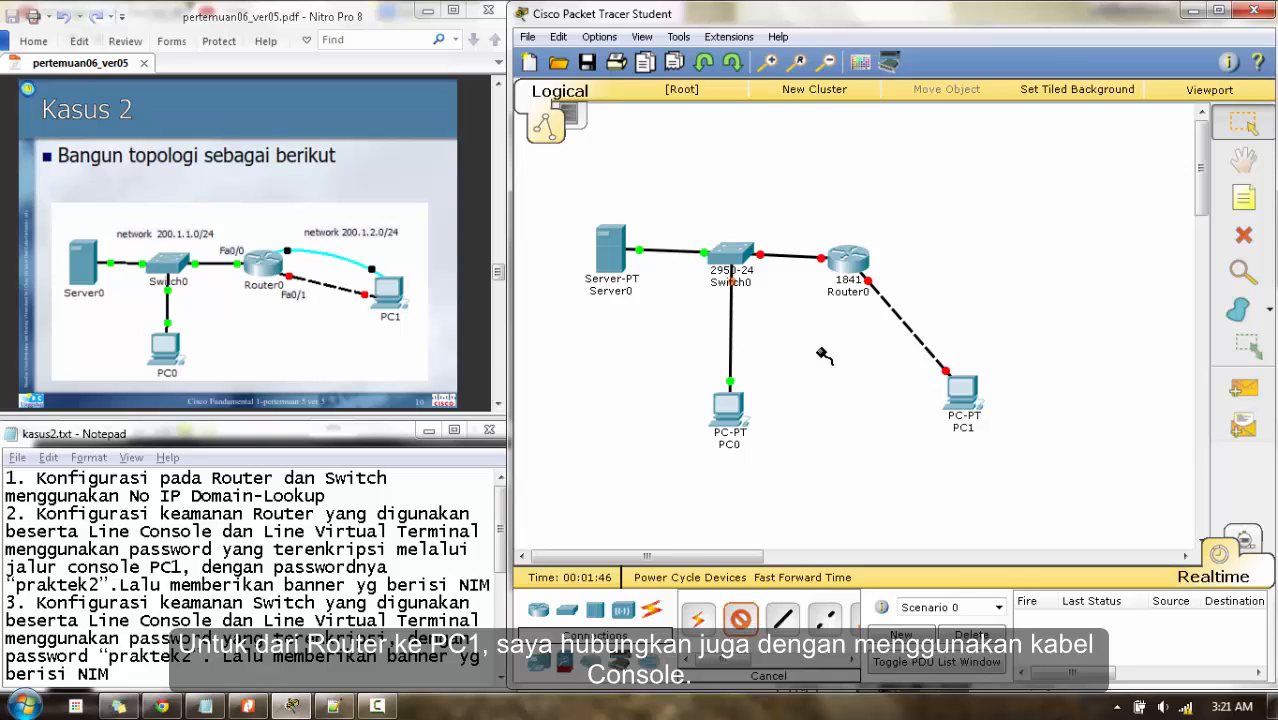
click(852, 264)
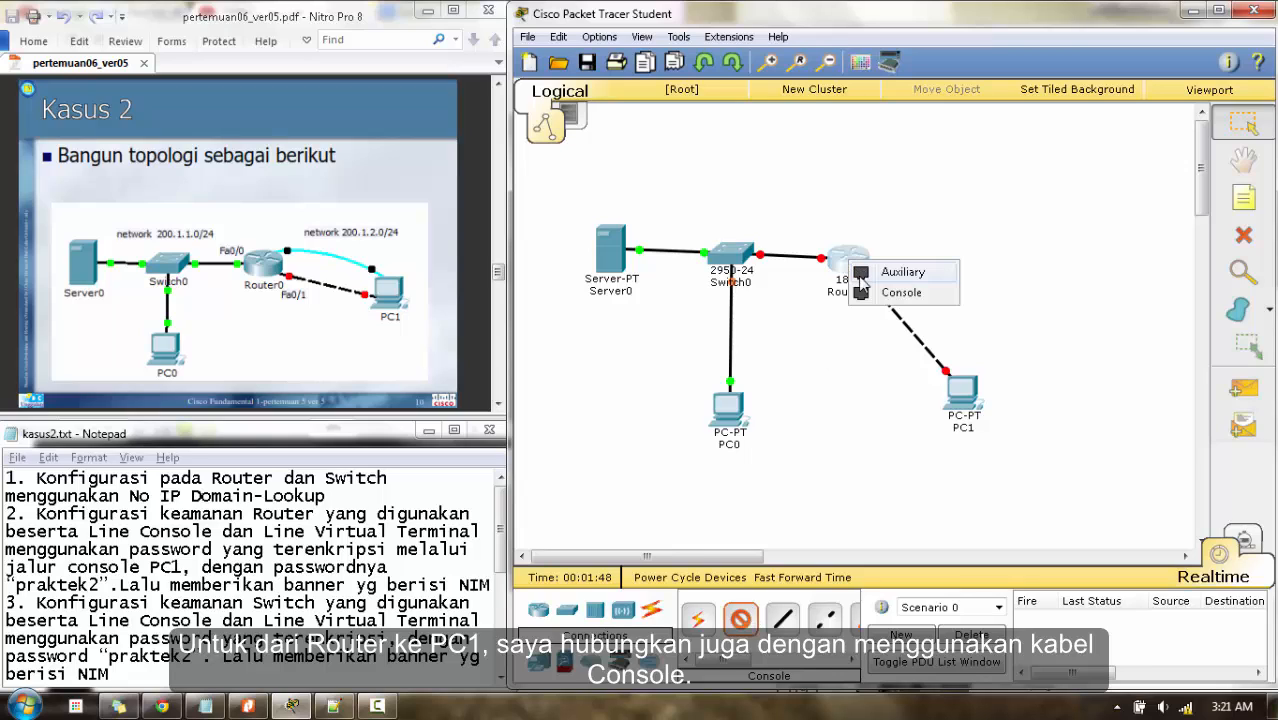
click(900, 292)
click(975, 400)
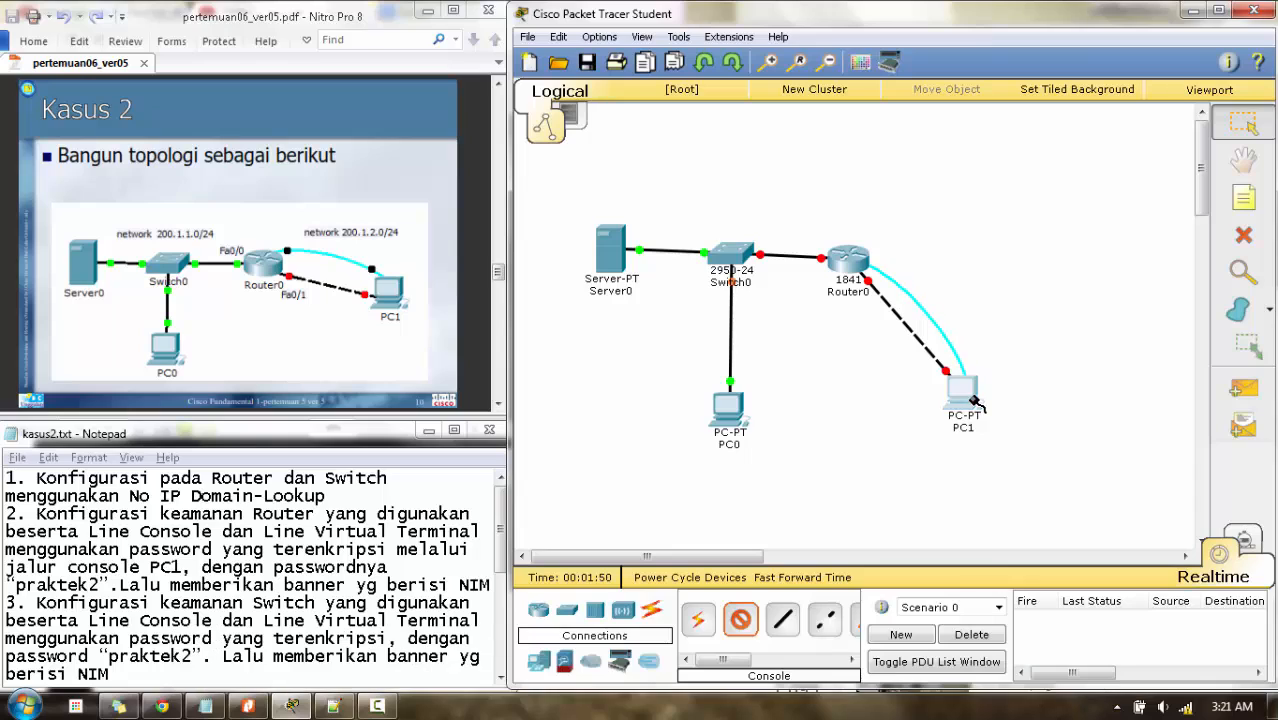
click(997, 410)
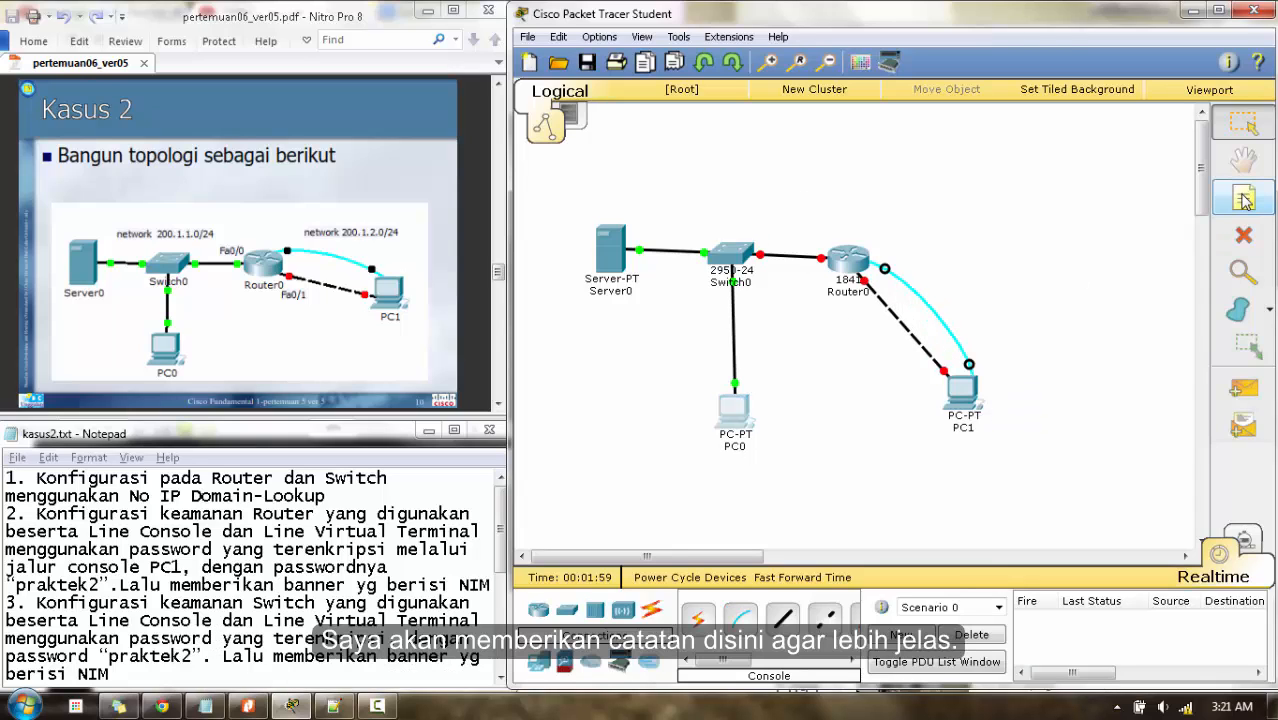
- Add notes reading 'network 200.1.1.0//24' and 'network 200.1.2.0/24' beside their links
click(1244, 200)
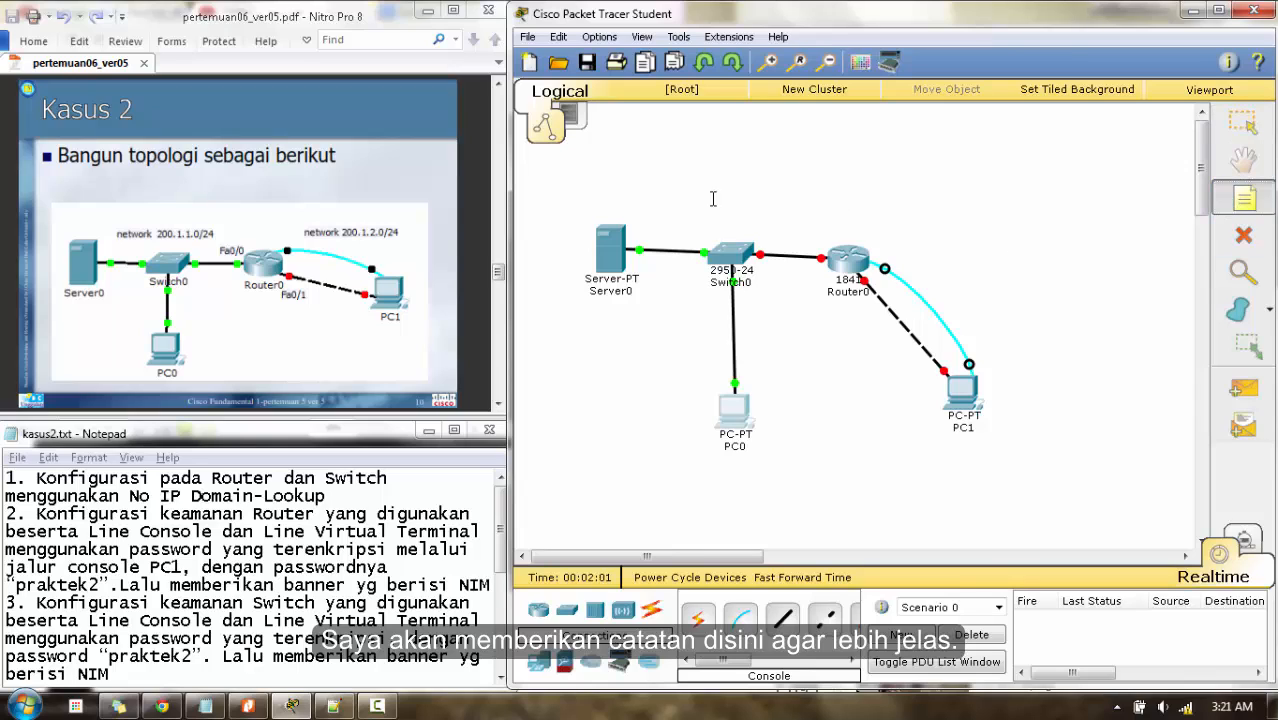
click(651, 227)
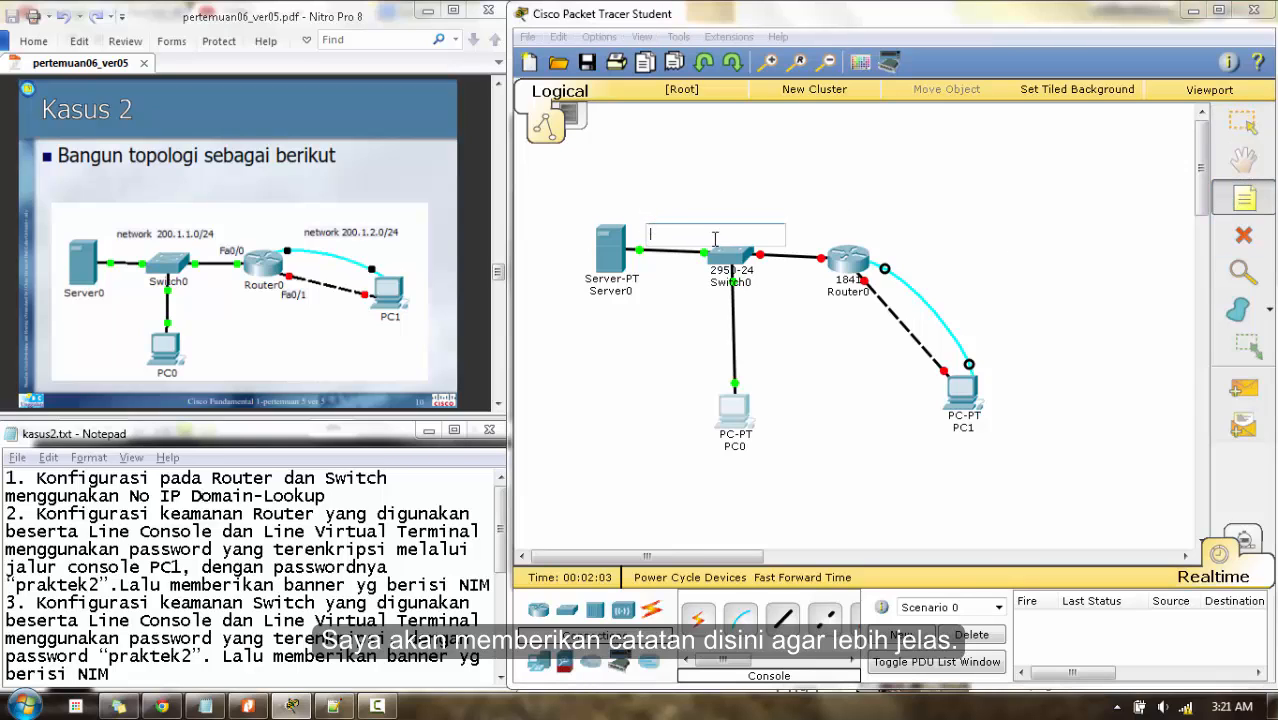
text(netwo)
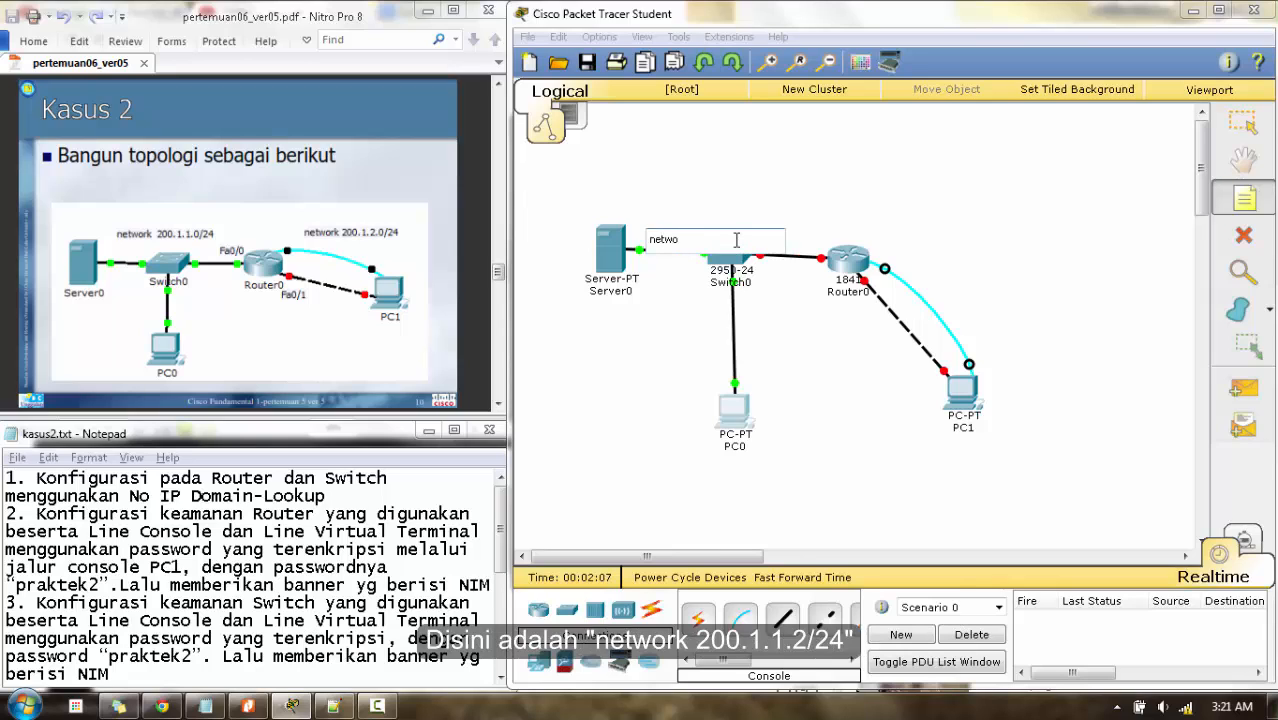
text(rk 200.1.1.0//24)
click(900, 254)
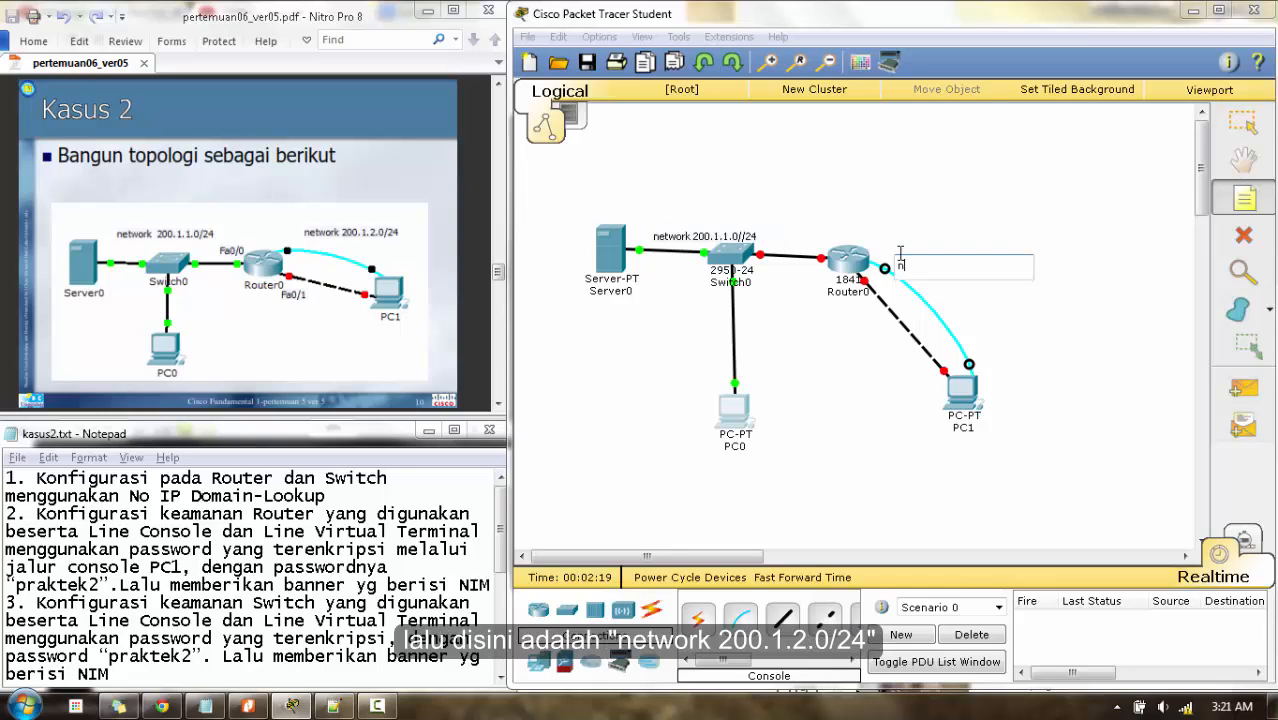
text(network 200.1.2.0/24)
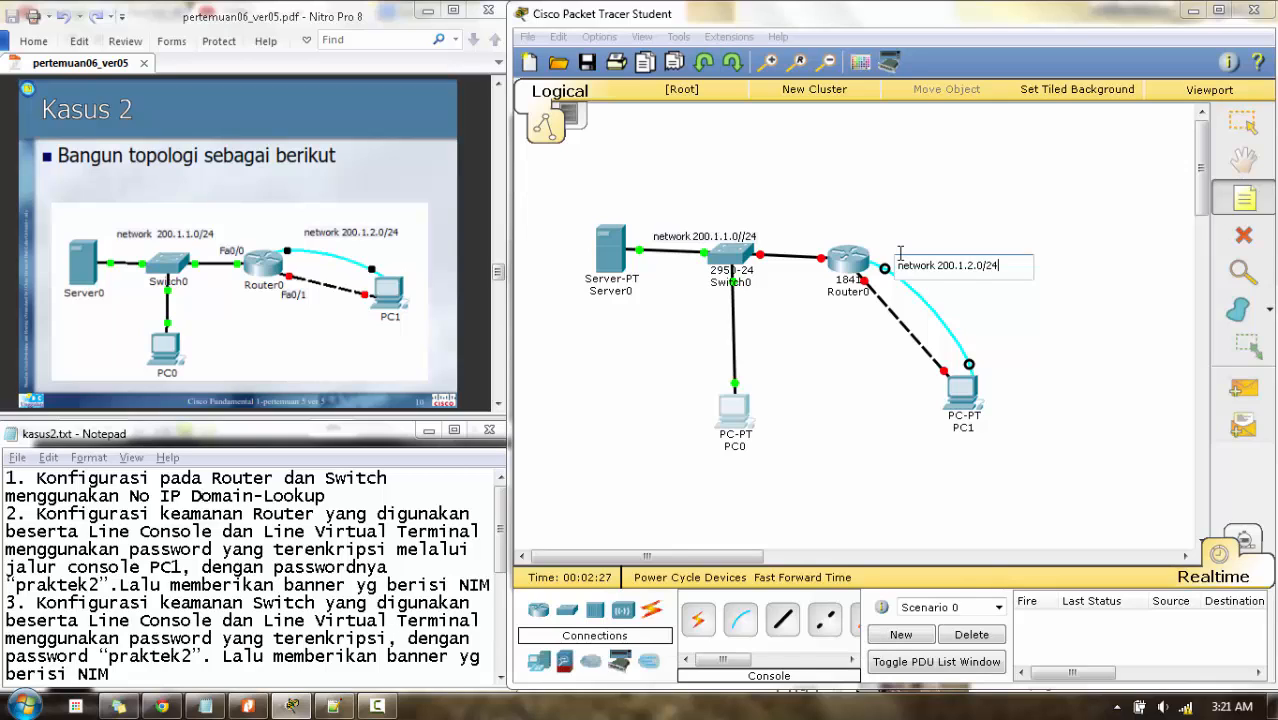
- Add port labels Fa0/0 and Fa0/1 next to Router0's links
click(795, 245)
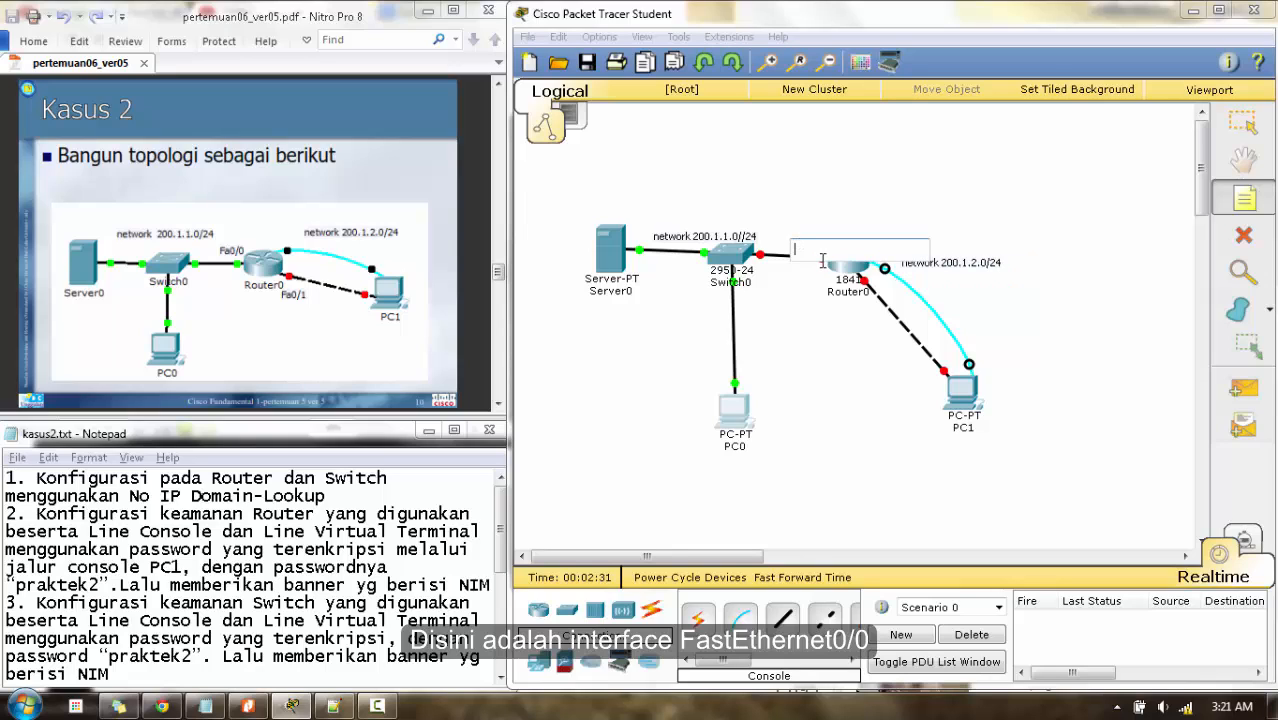
text(Fa)
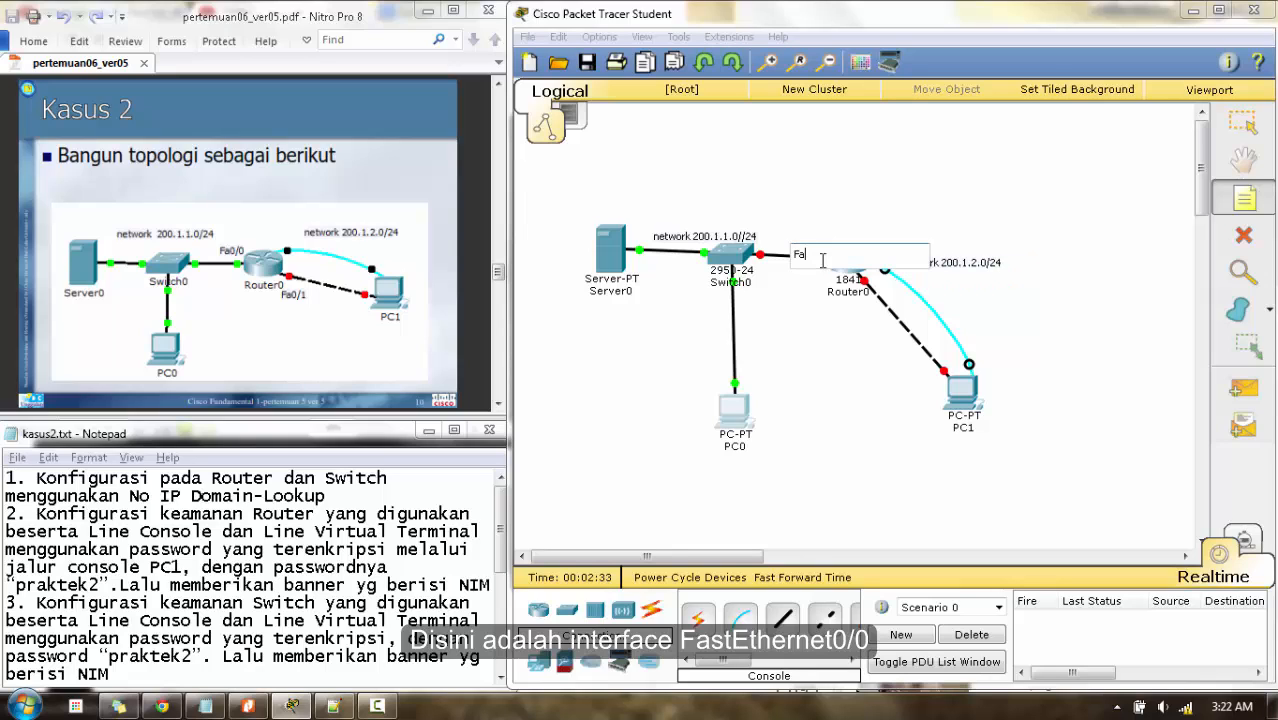
text(0/0)
click(832, 310)
text(Fa0)
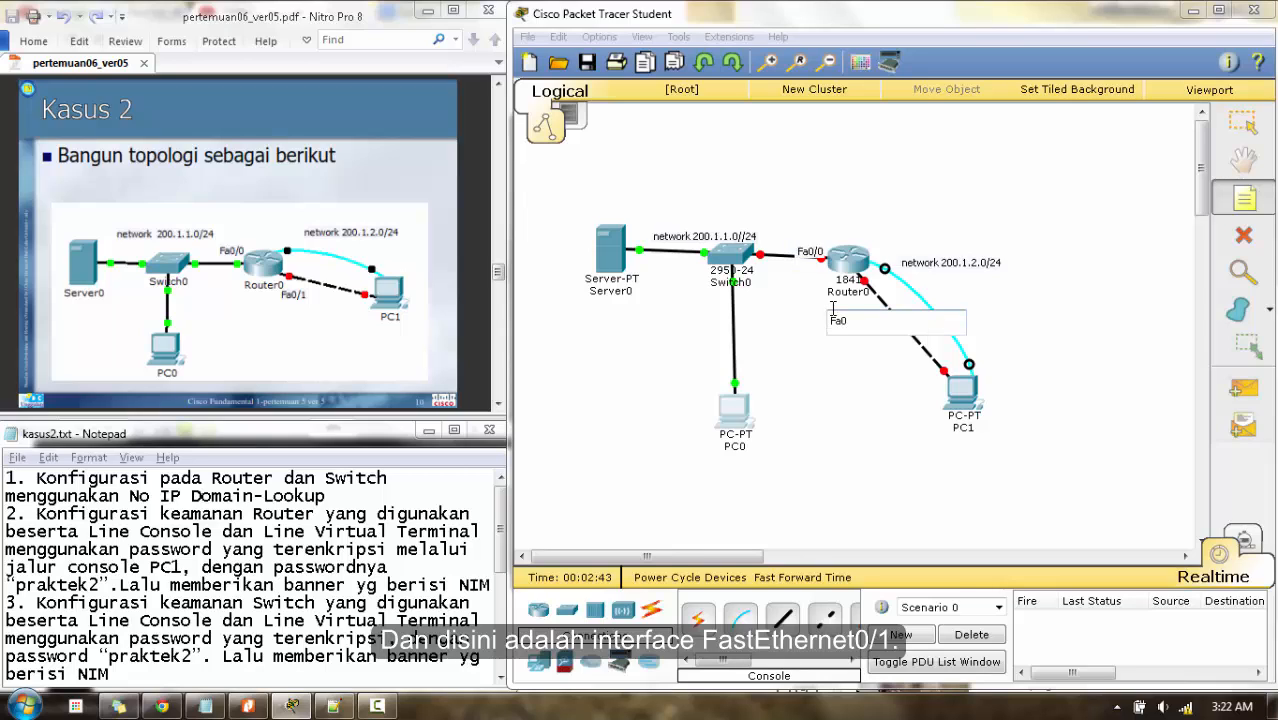
text(/1)
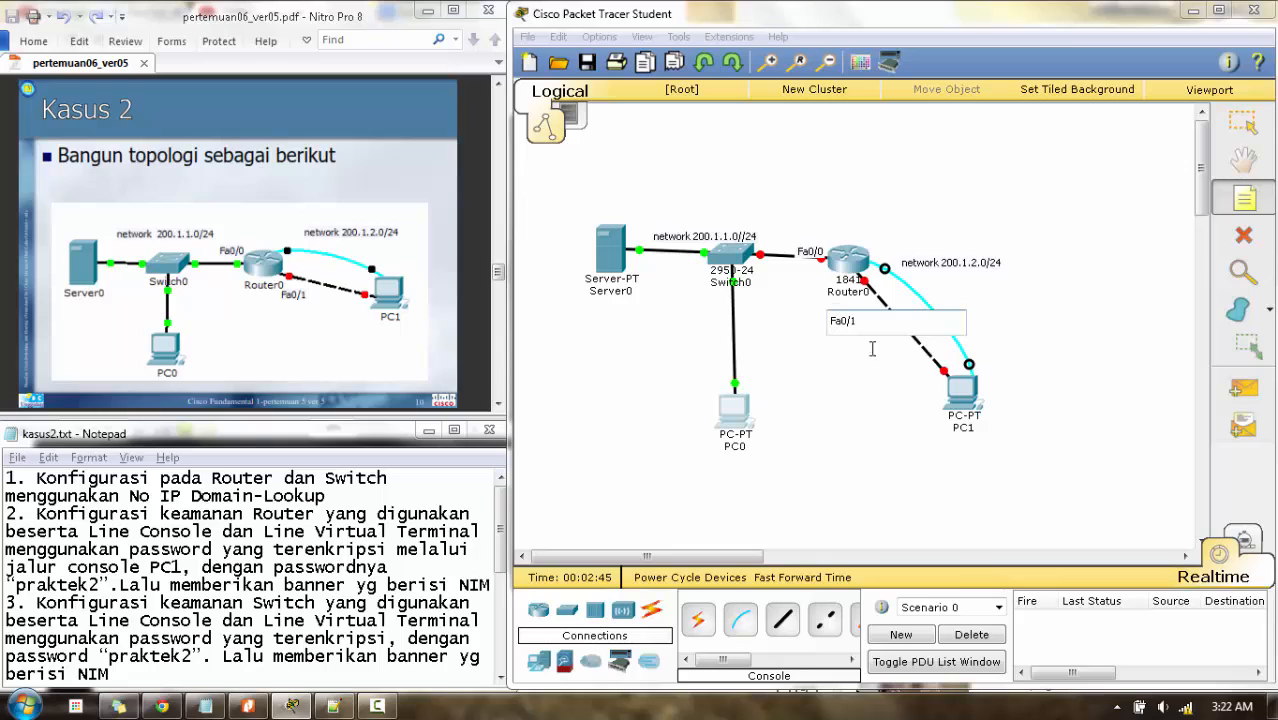
click(1243, 122)
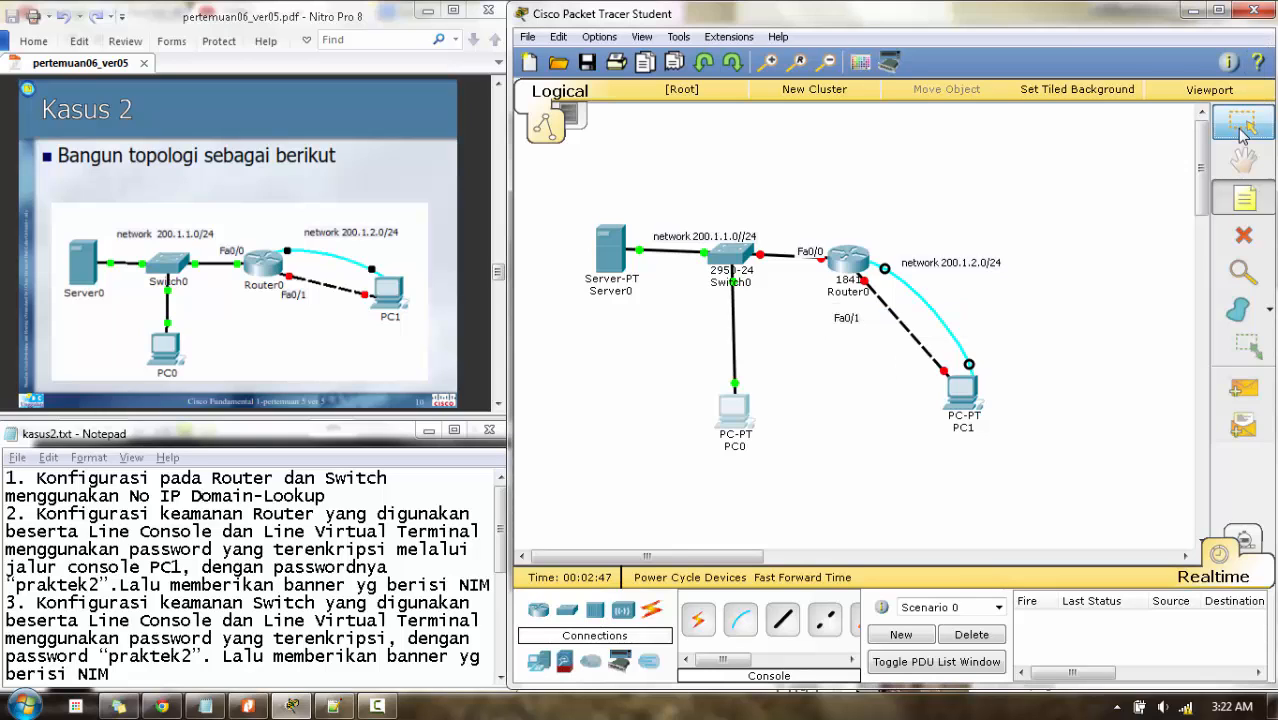
- Reposition the 200.1.2.0/24, Fa0/1 and Fa0/0 notes beside their links, then bring up the kasus2.txt task list
drag(924, 272, 906, 261)
drag(855, 328, 868, 319)
drag(807, 258, 755, 232)
click(747, 240)
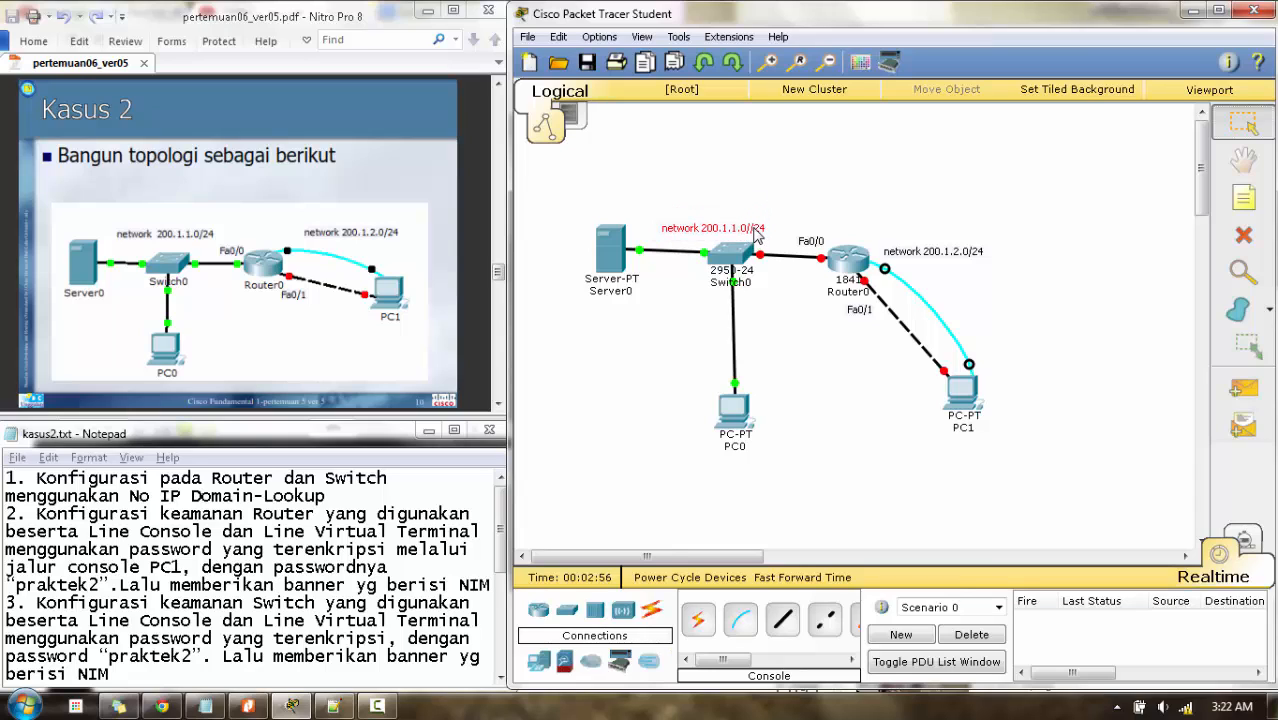
click(840, 360)
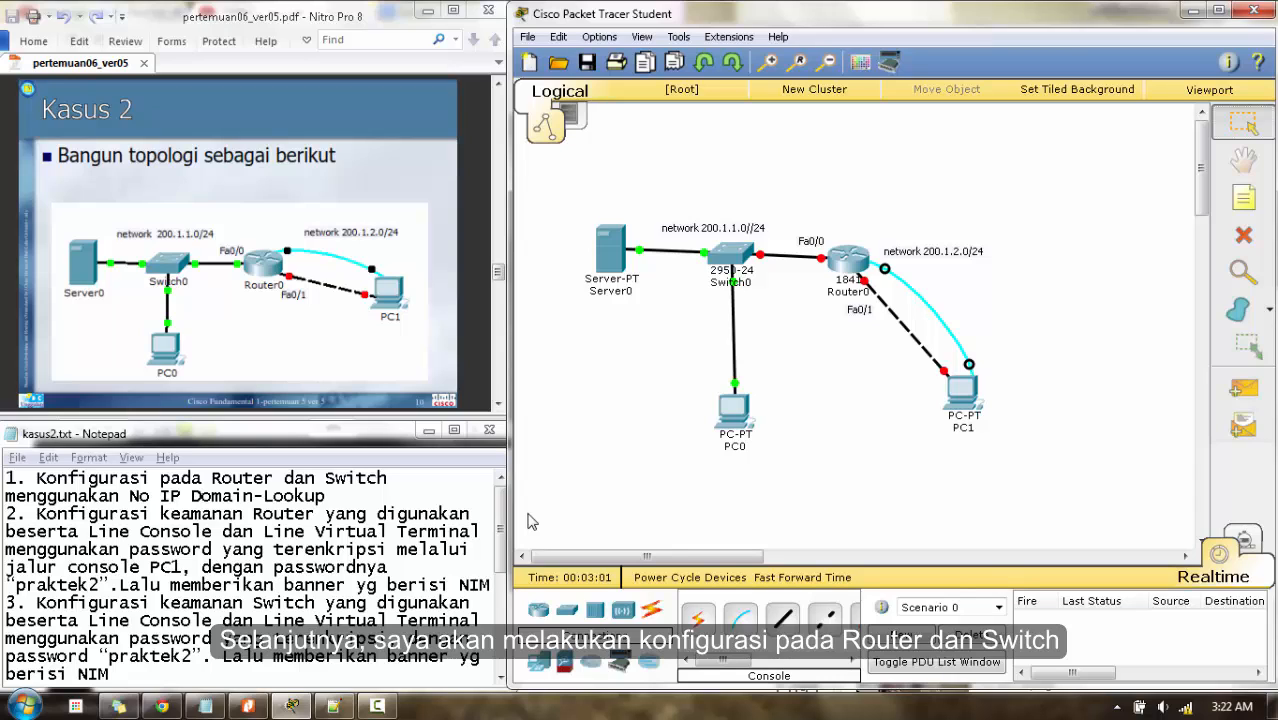
click(502, 500)
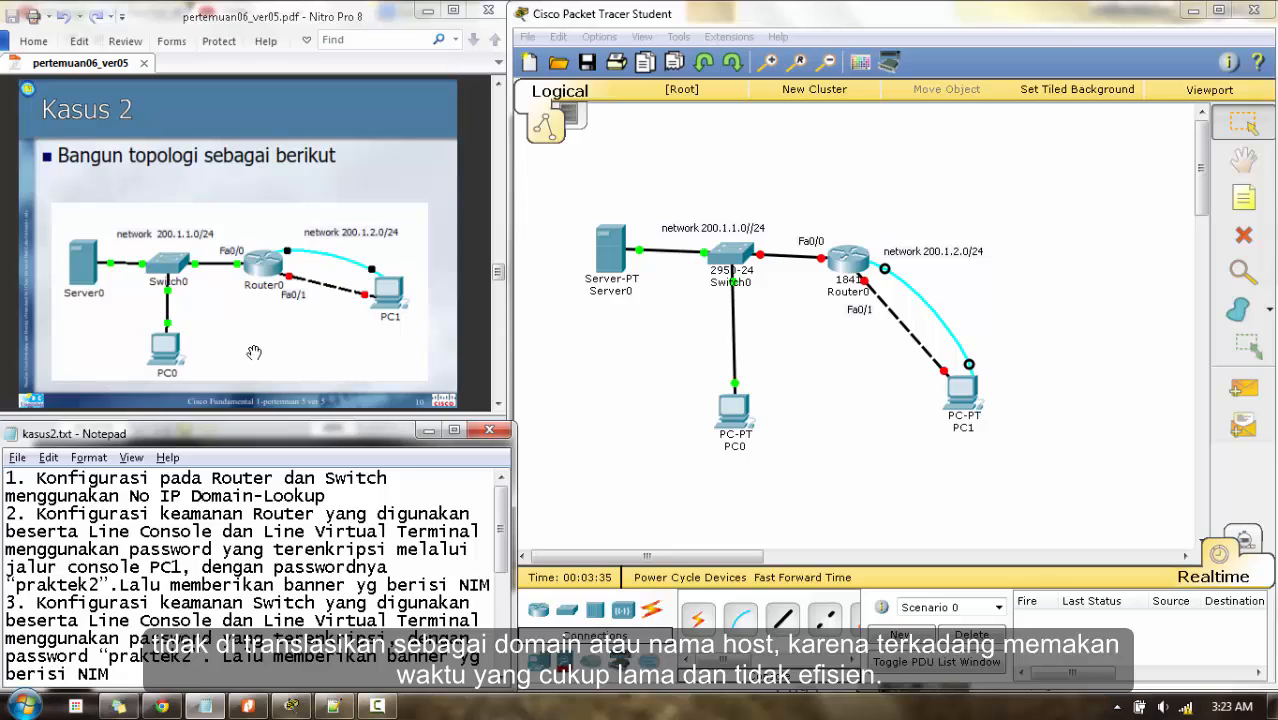
- Open PC1's console terminal to Router0, skip the setup dialog, and enter global configuration mode
click(965, 395)
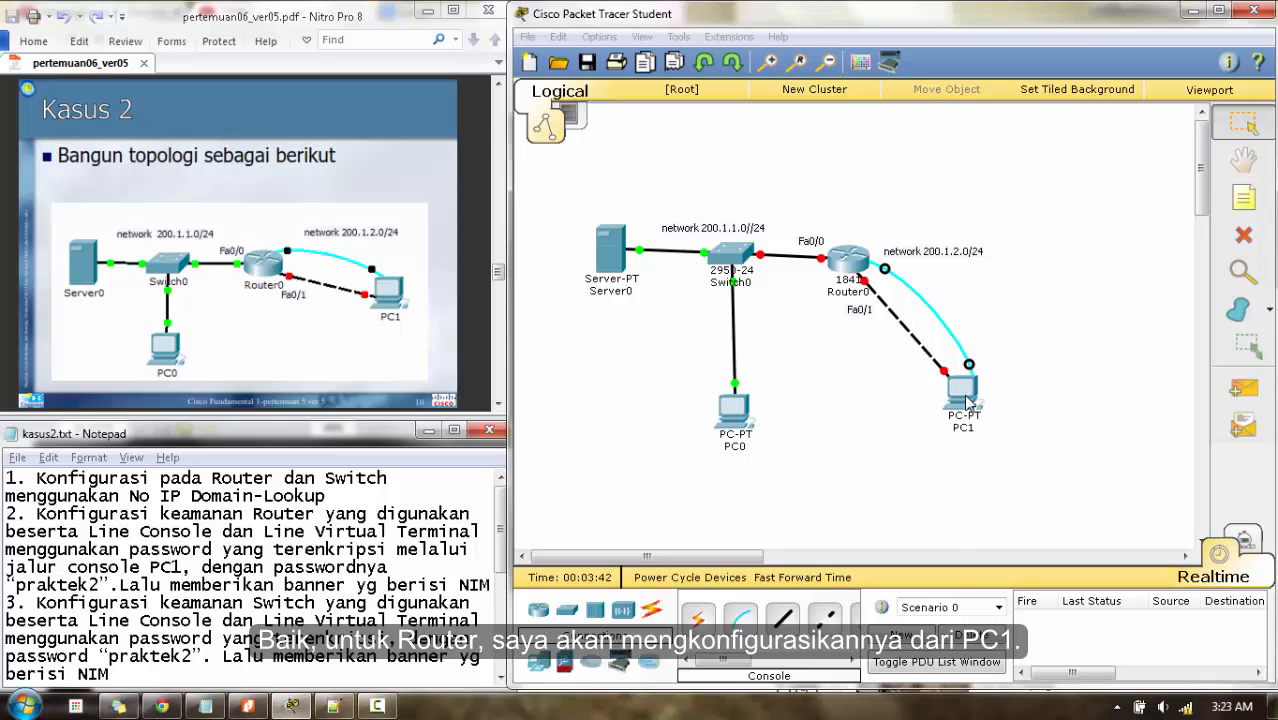
click(529, 162)
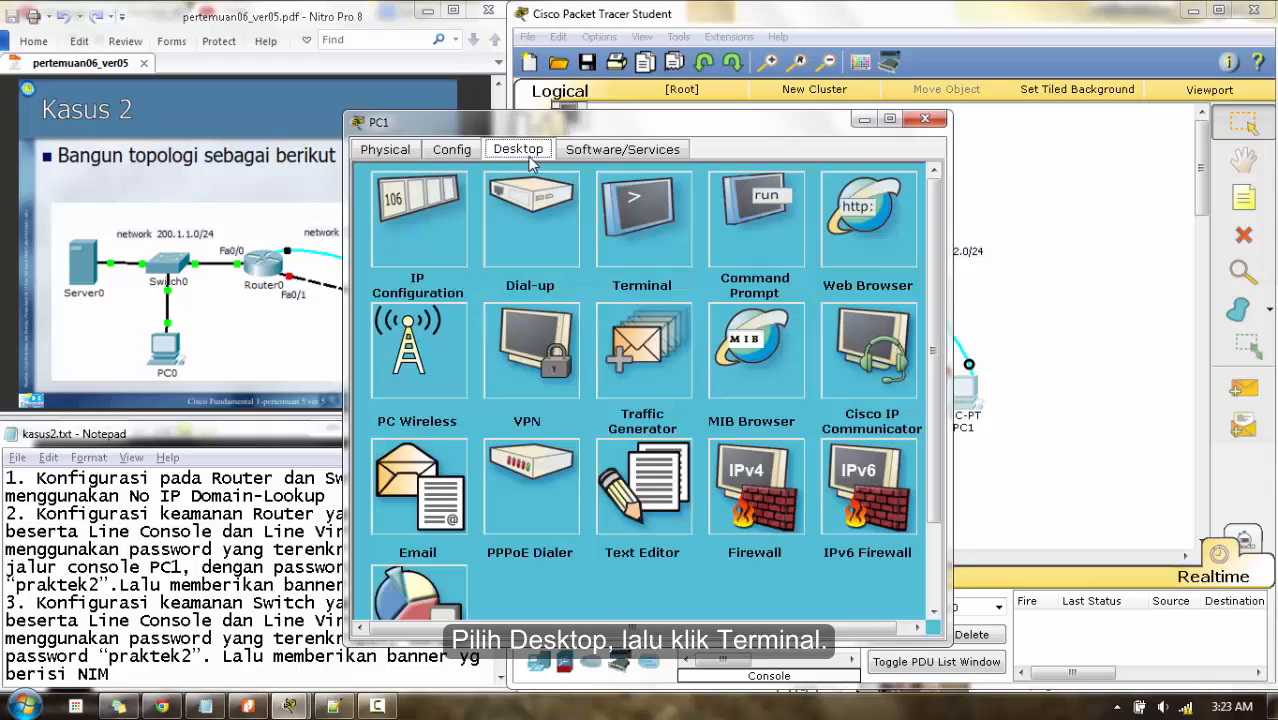
click(684, 253)
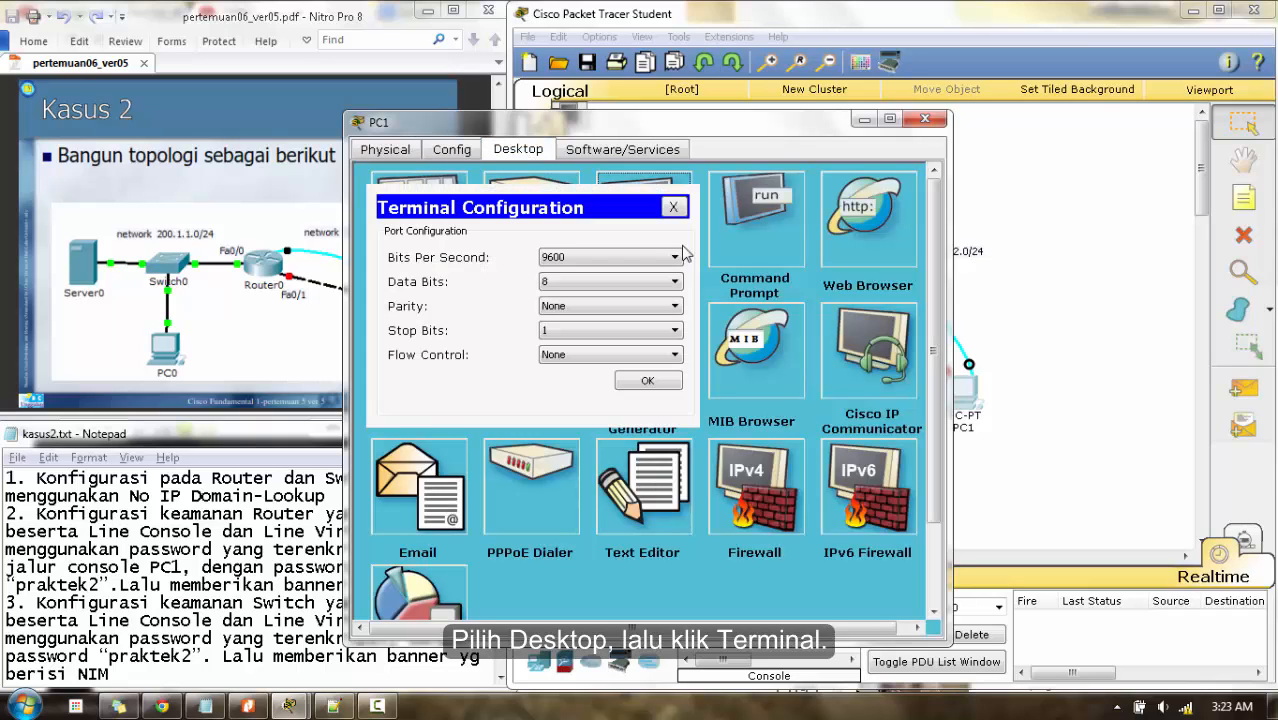
click(642, 383)
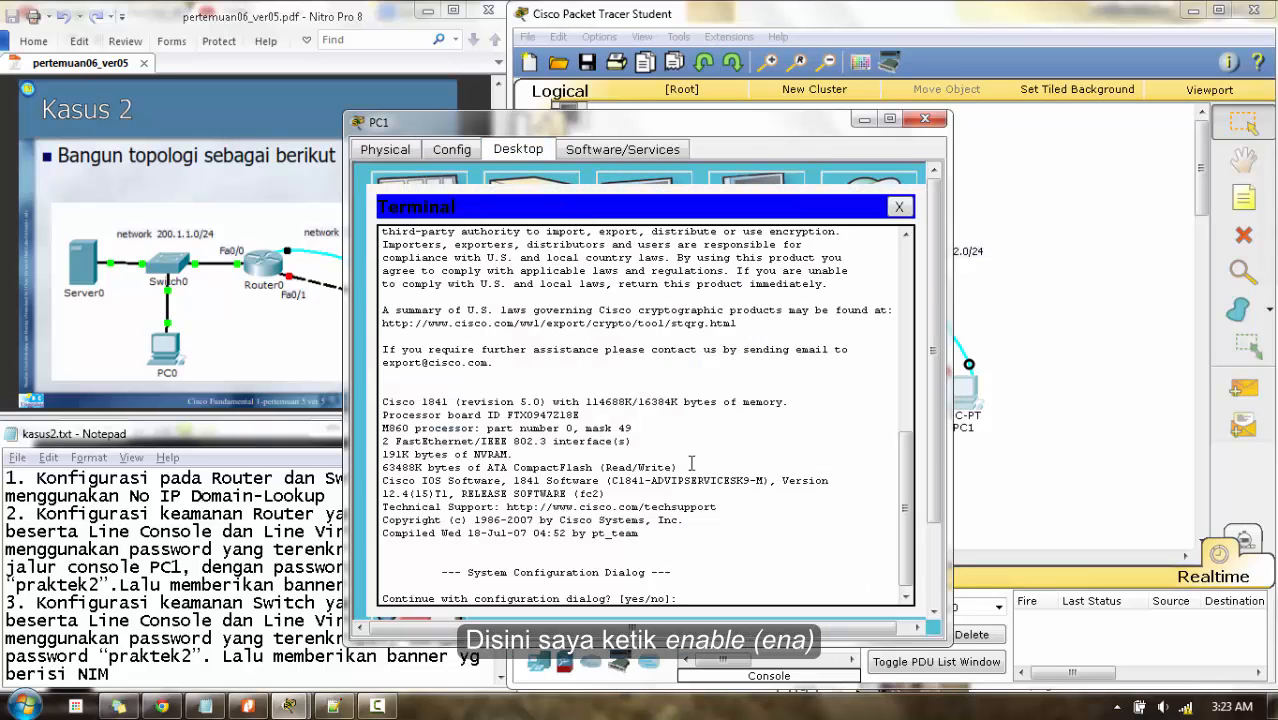
text(n)
key(Return)
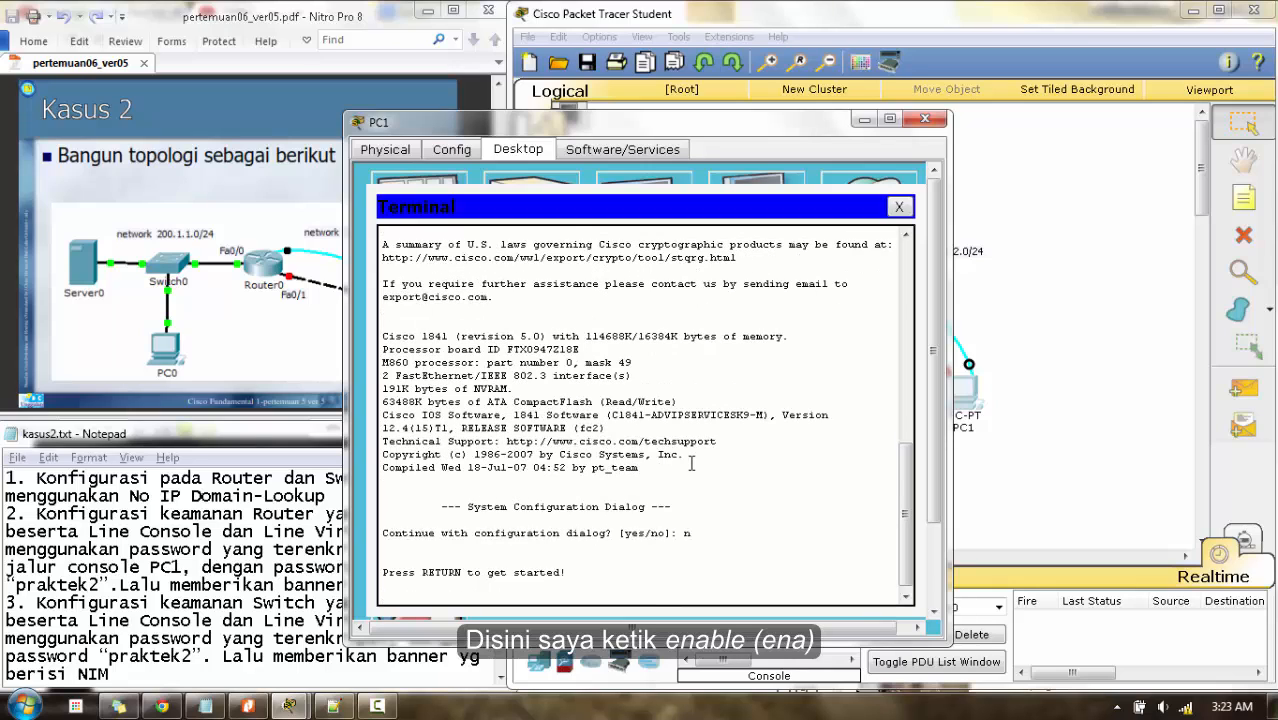
key(Return)
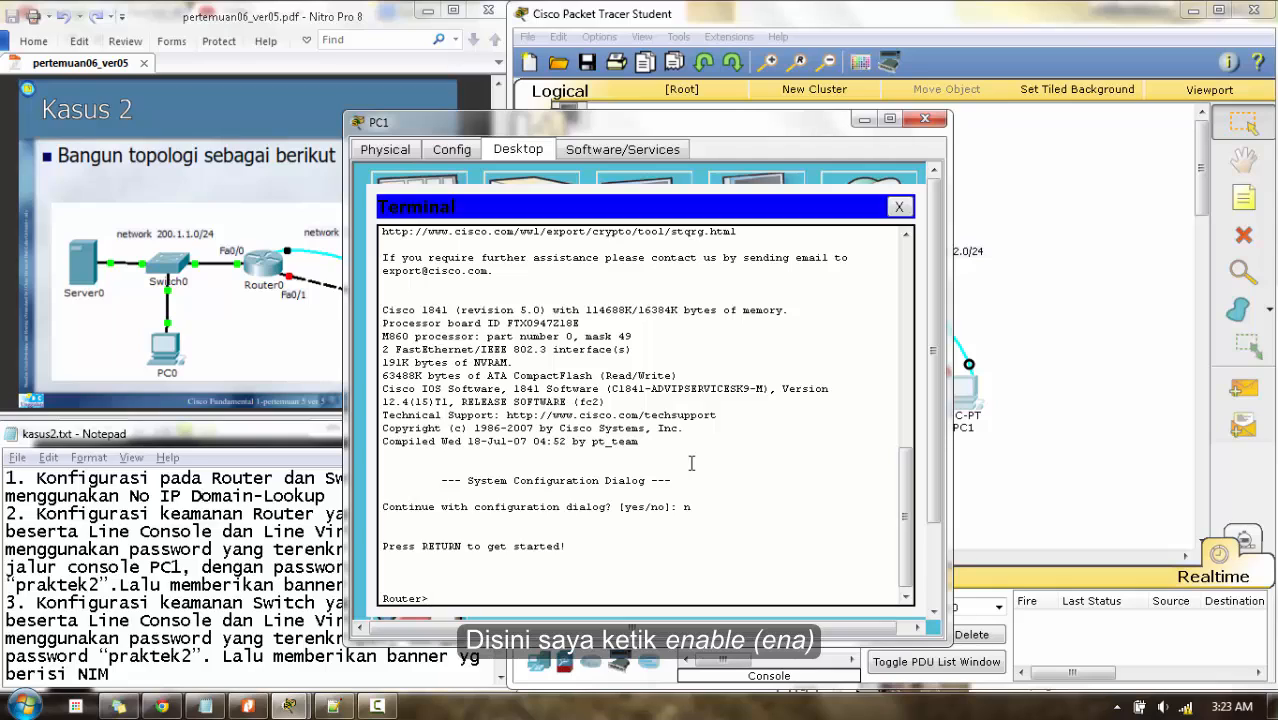
text(ena)
key(Return)
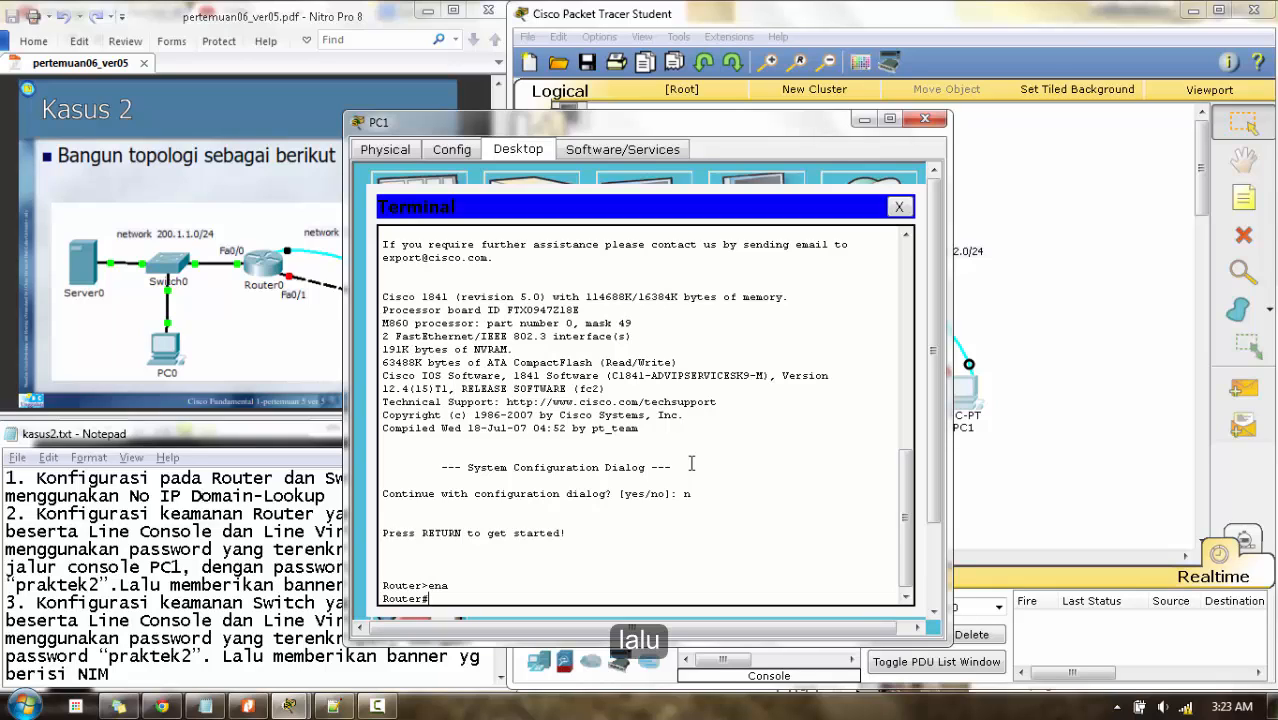
text(co)
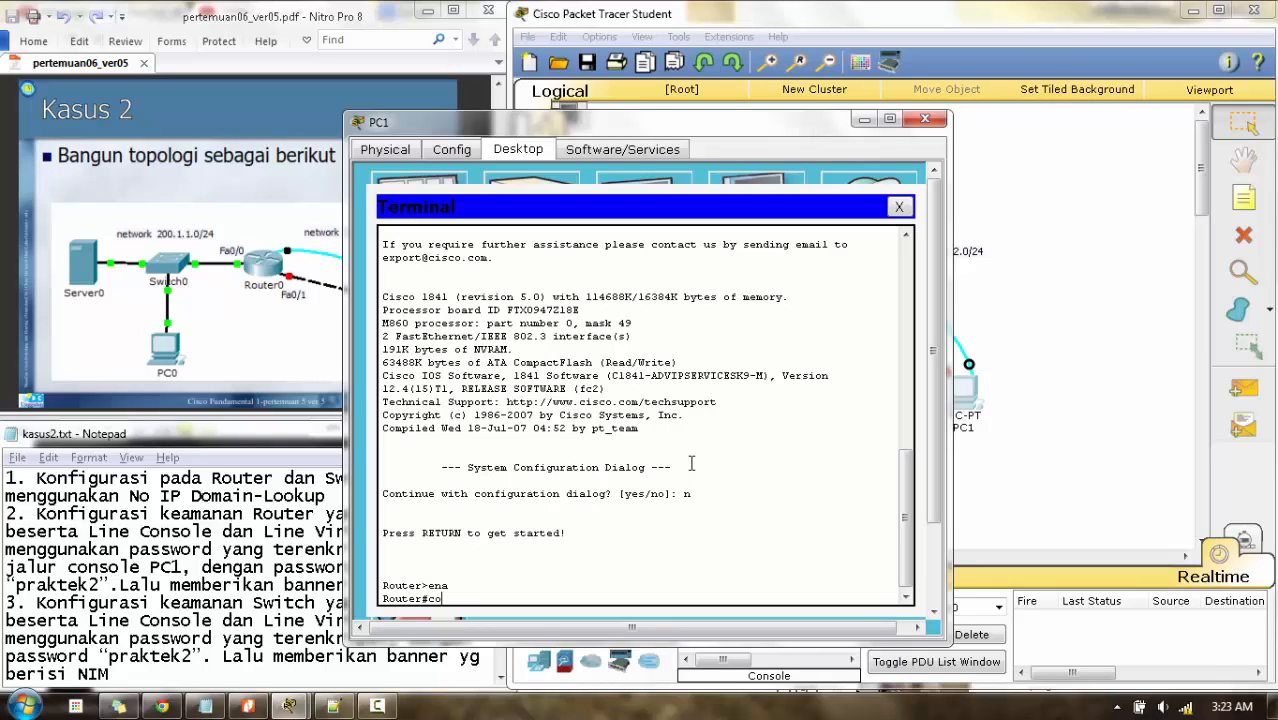
text(nf t)
key(Return)
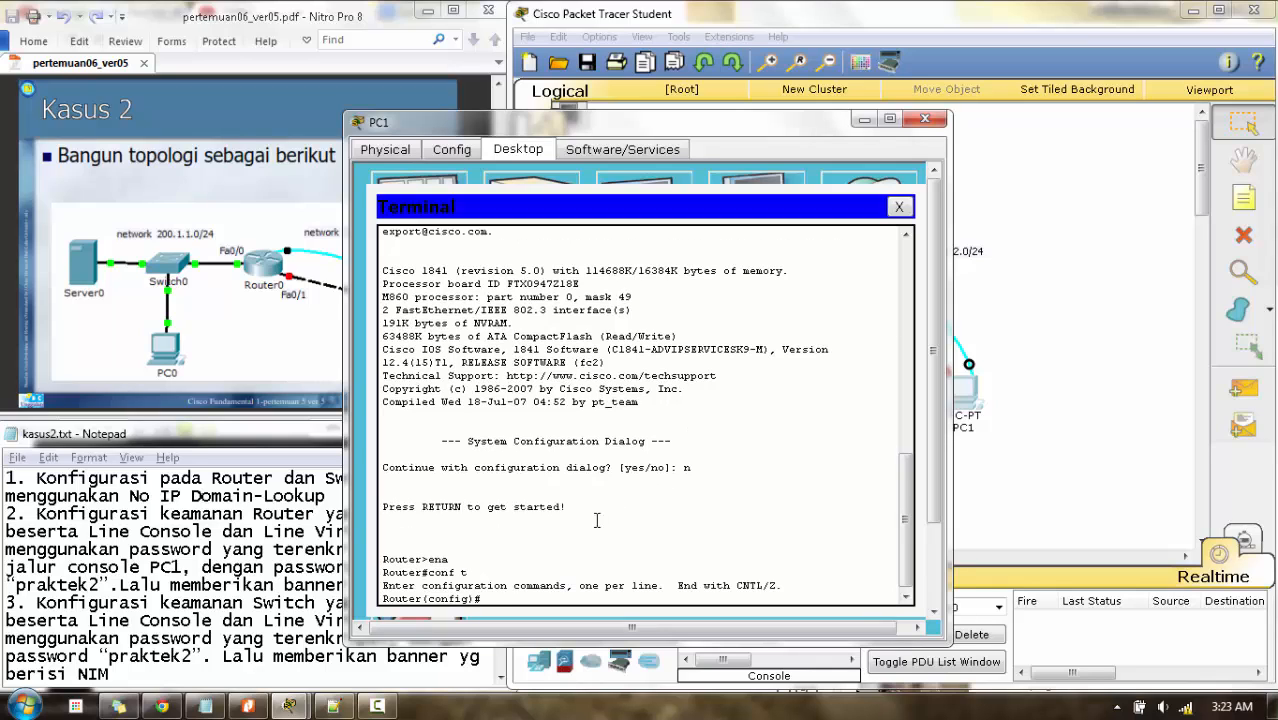
- Run 'no ip domain-lookup' on Router0 and close PC1's window
drag(679, 126, 855, 98)
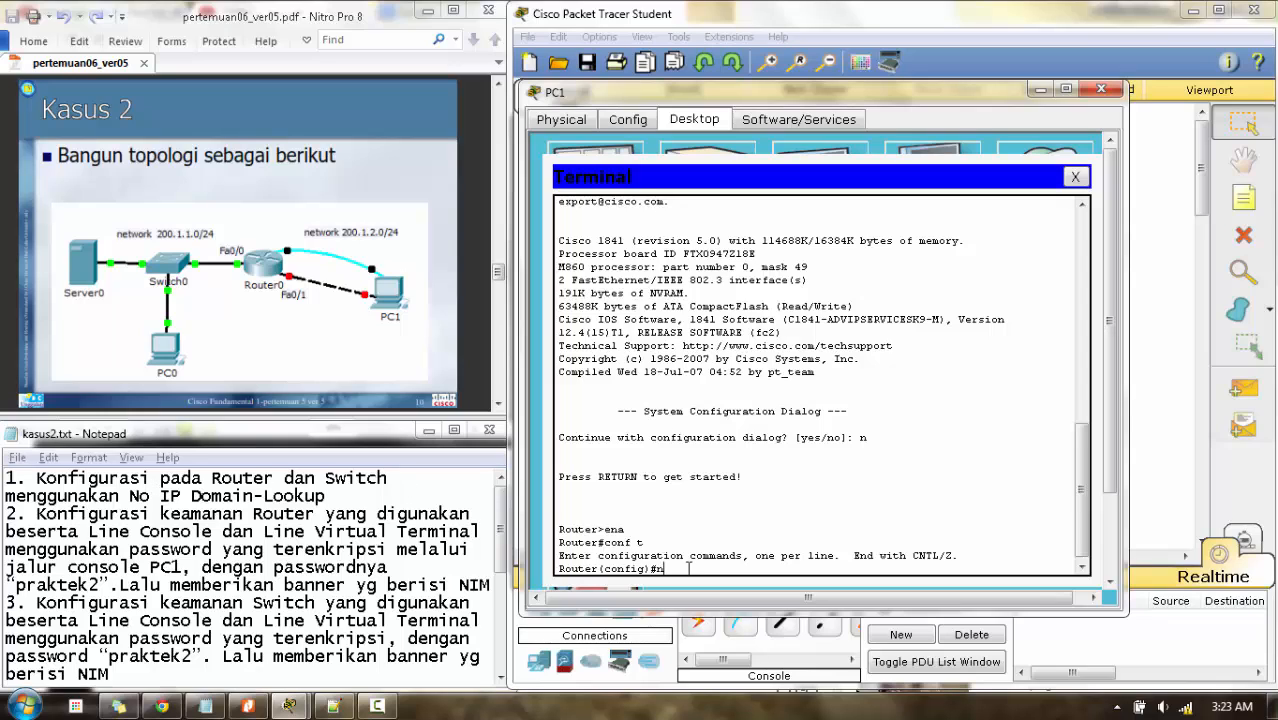
text(o ip domain-lookup)
key(Return)
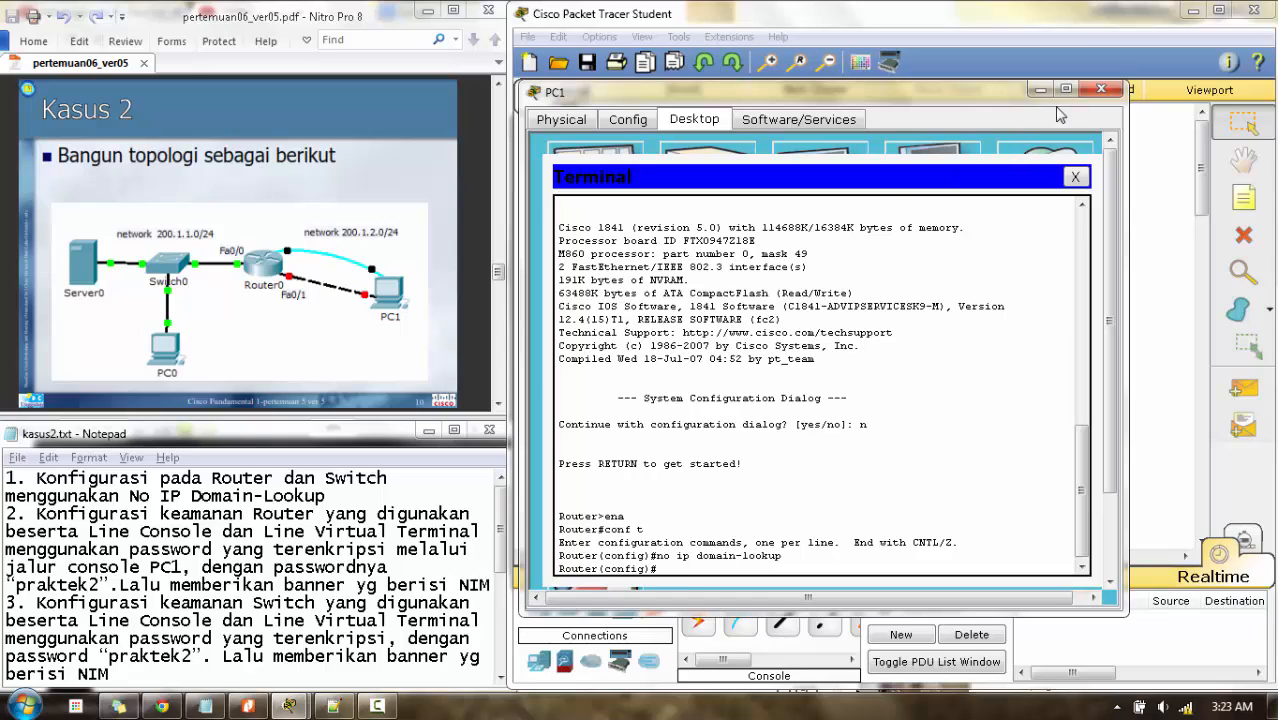
click(1099, 92)
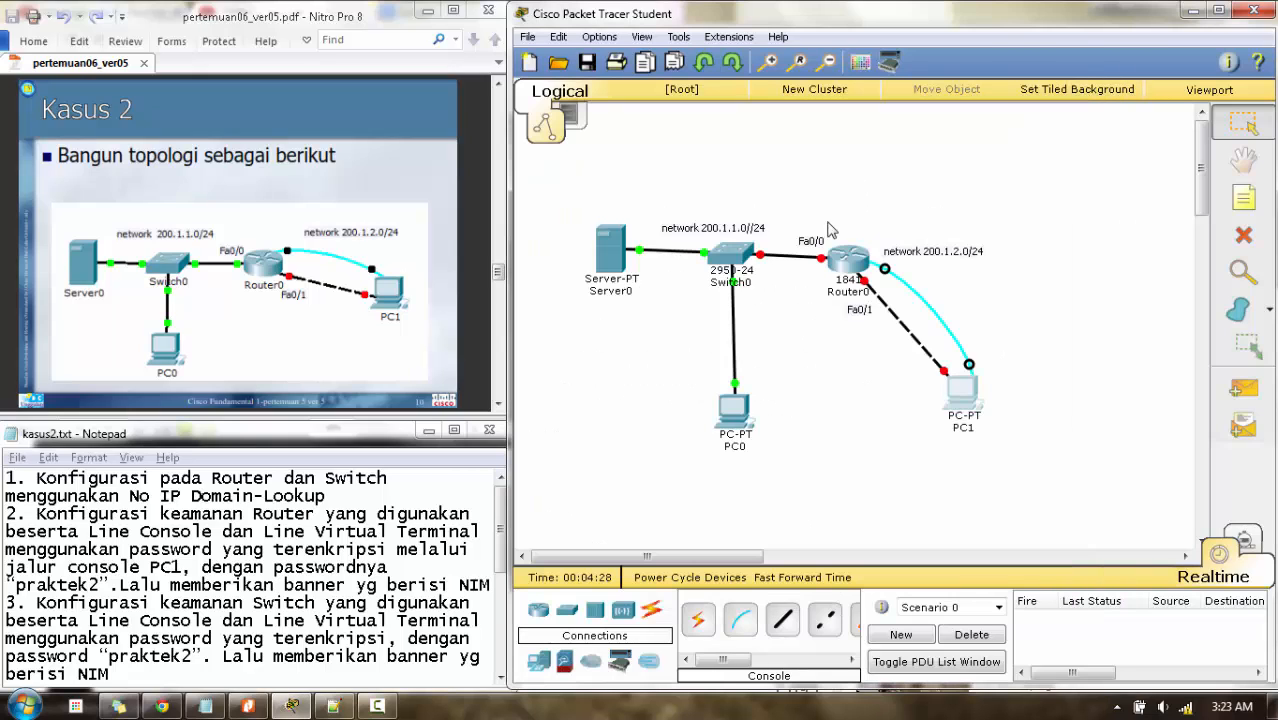
- In Switch0's CLI, enter 'conf t', run 'no ip domain-lookup', and close the window
click(728, 252)
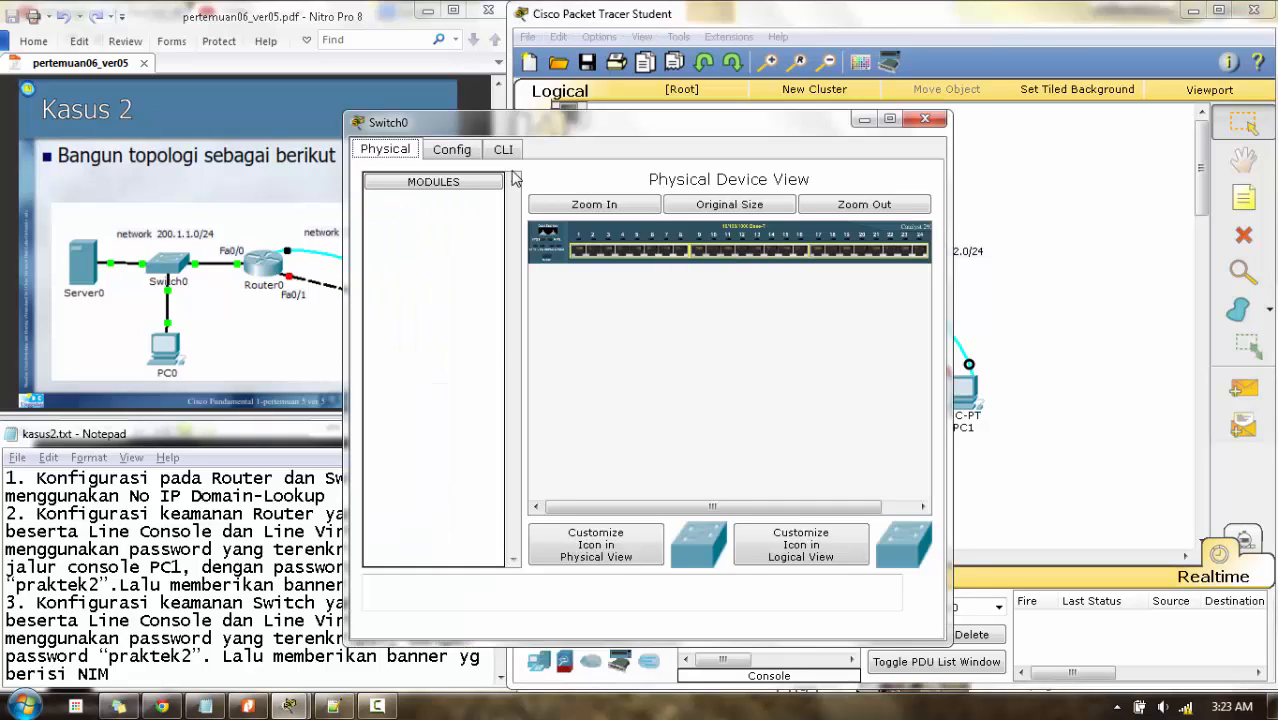
click(504, 150)
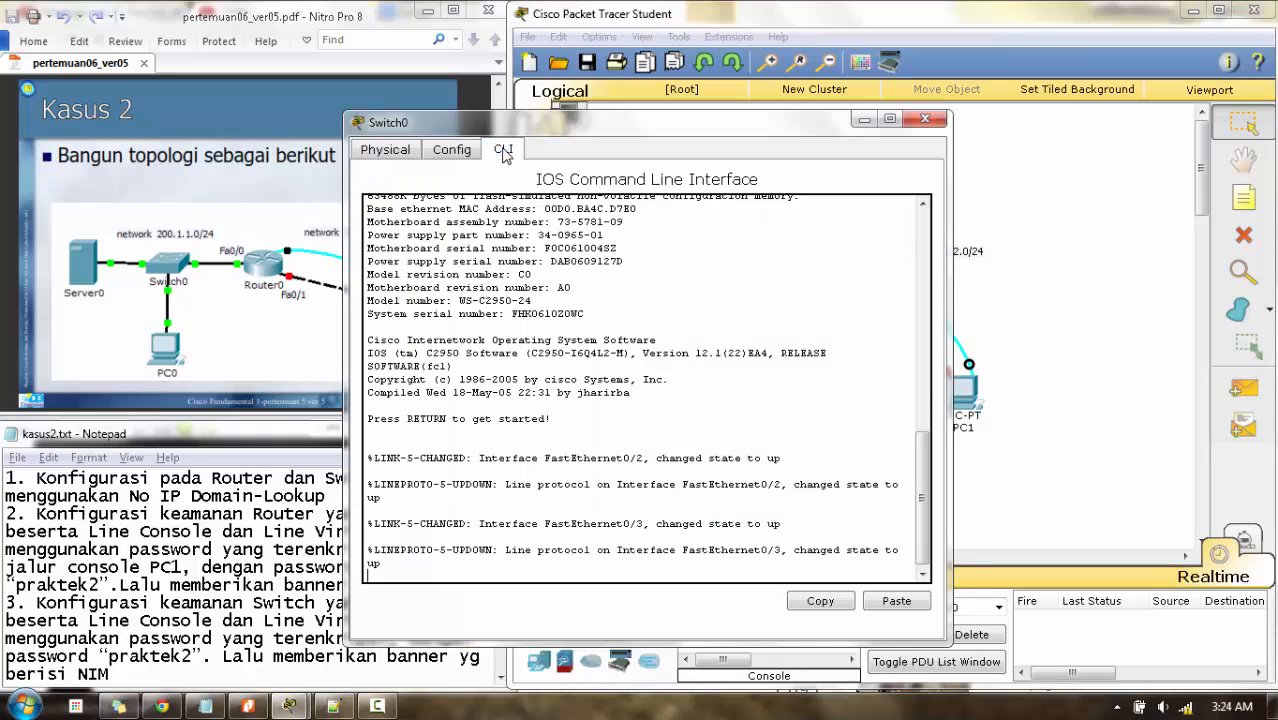
key(Return)
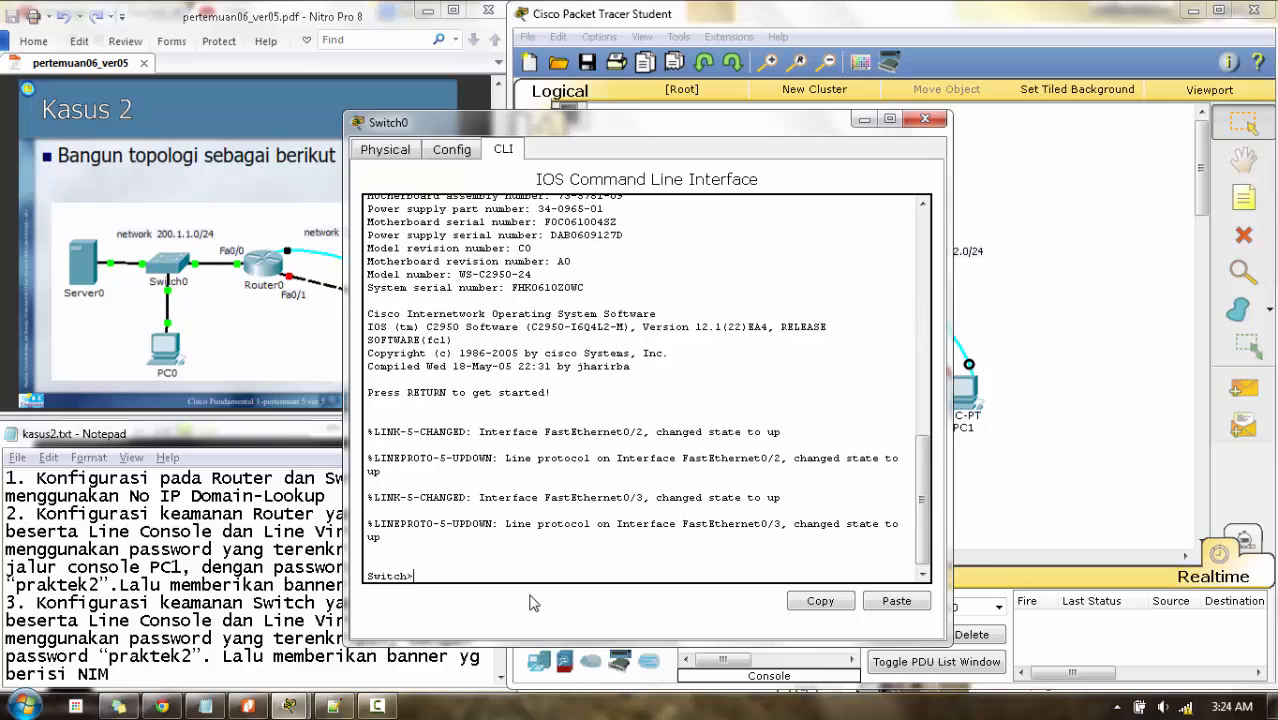
text(ena)
key(Return)
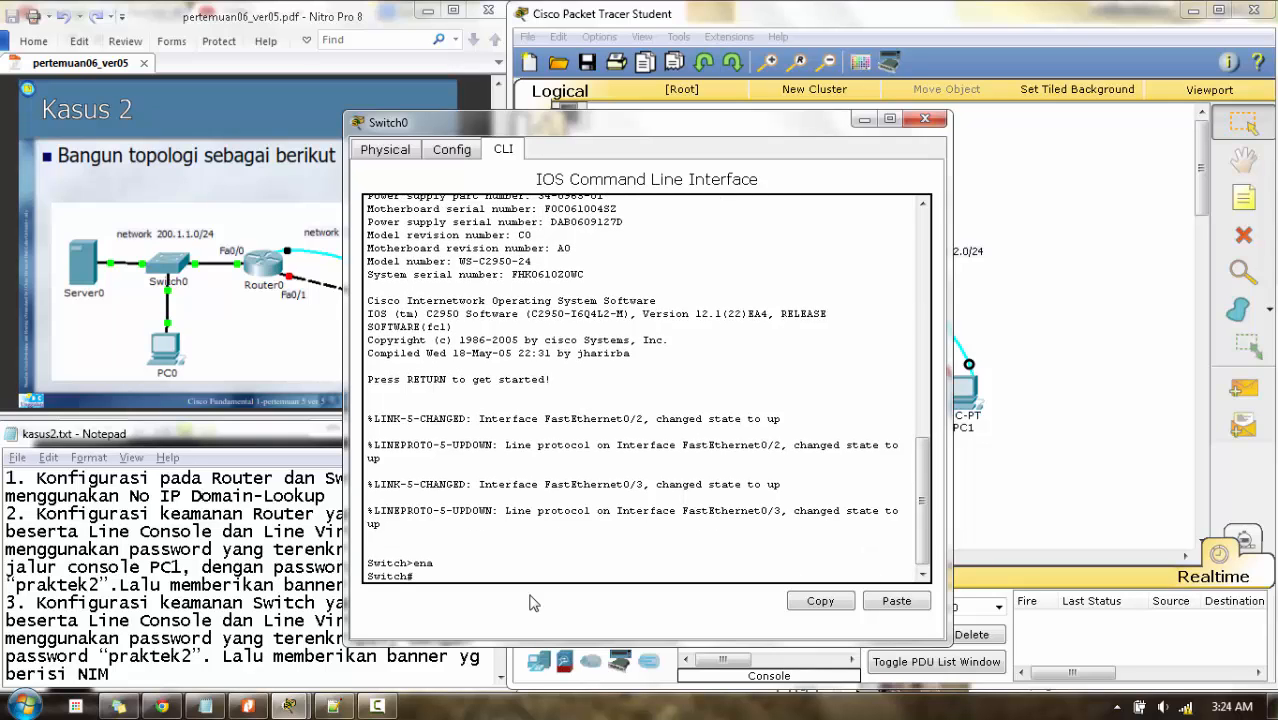
text(conf t)
key(Return)
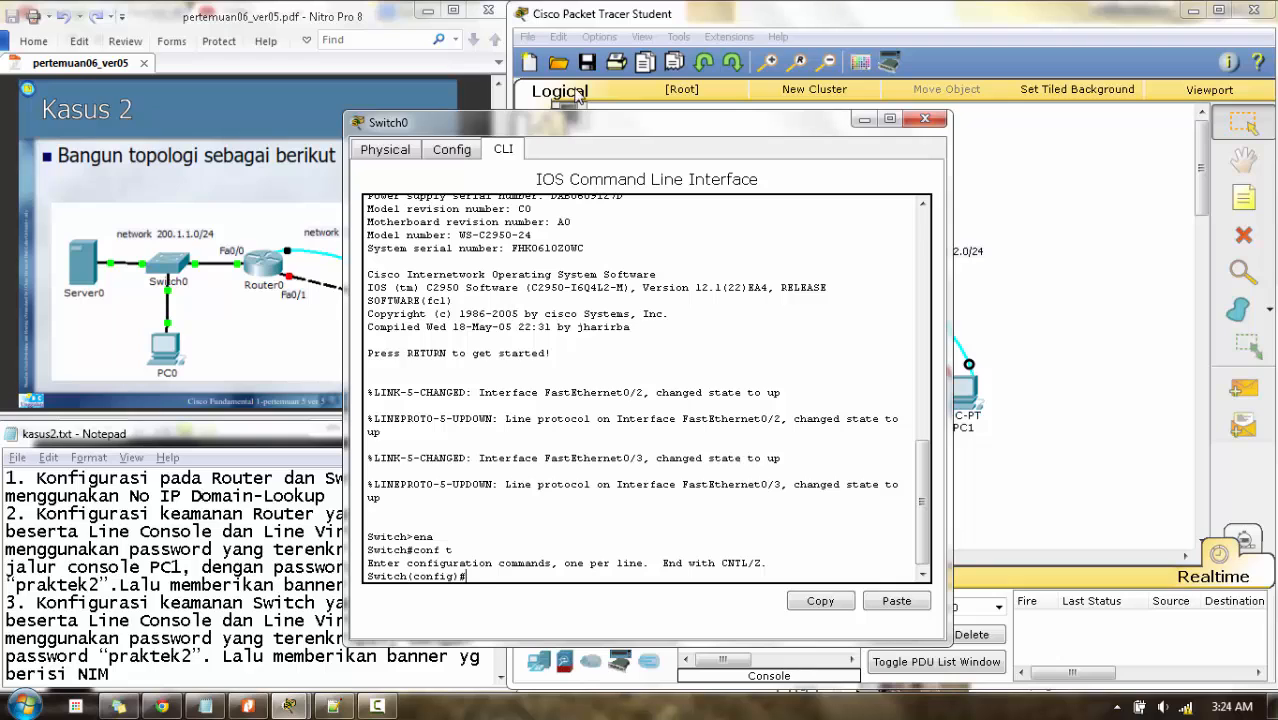
drag(590, 130, 766, 126)
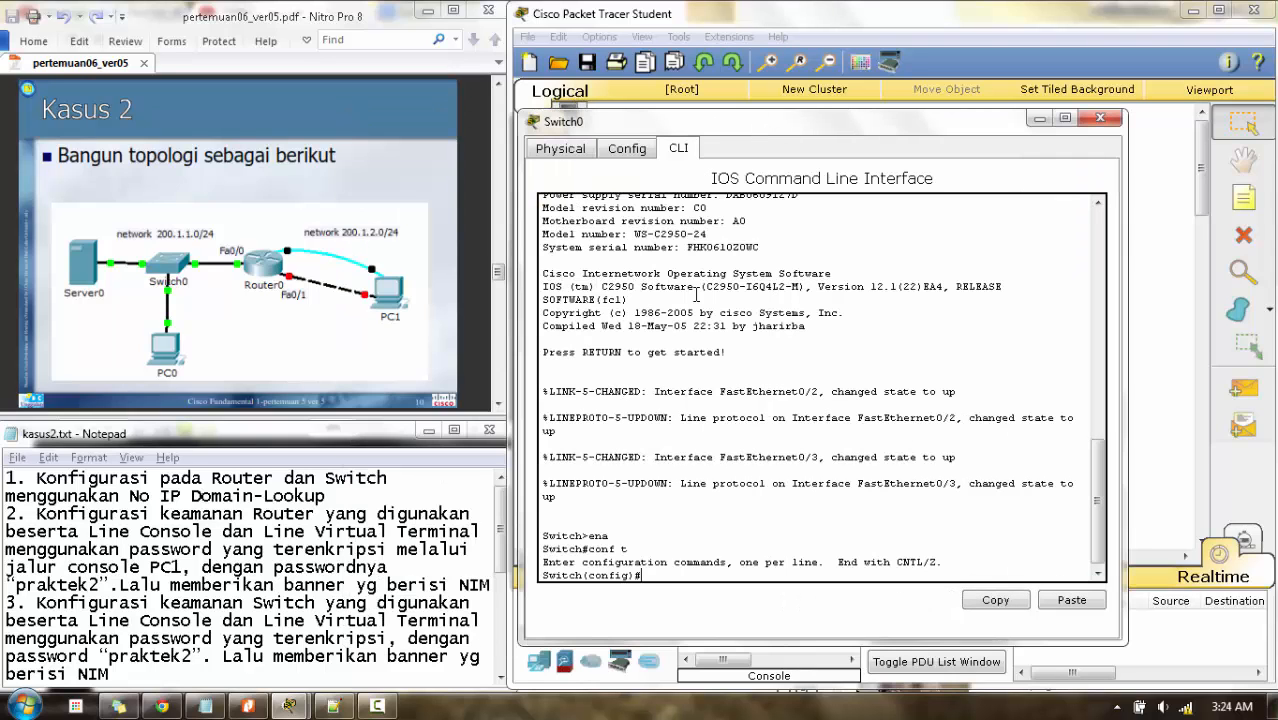
text(no ip domain-lookup)
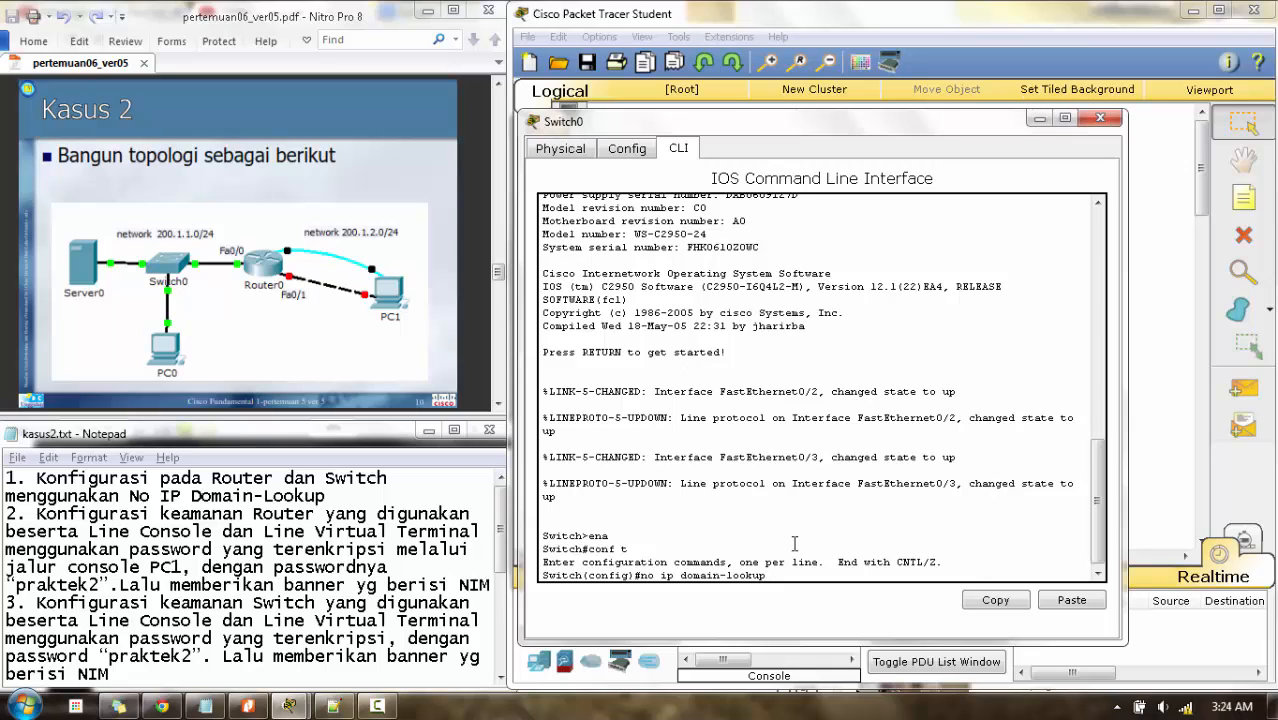
key(Return)
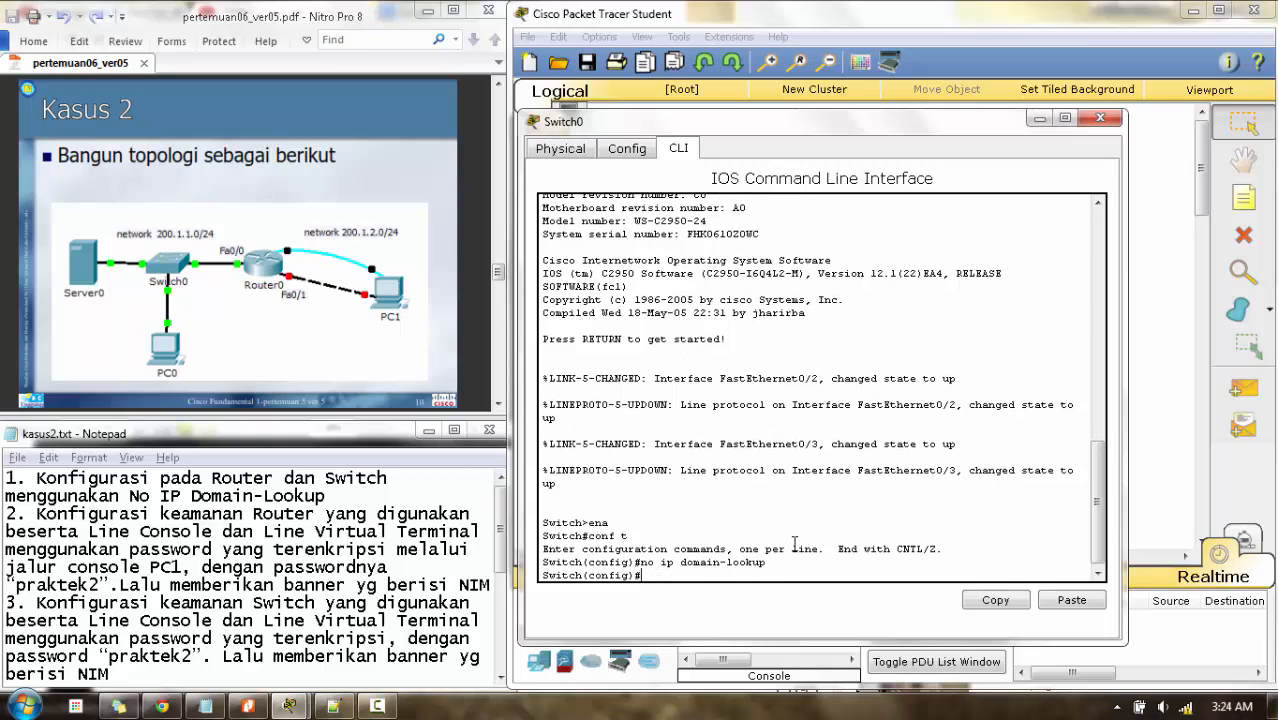
click(1100, 119)
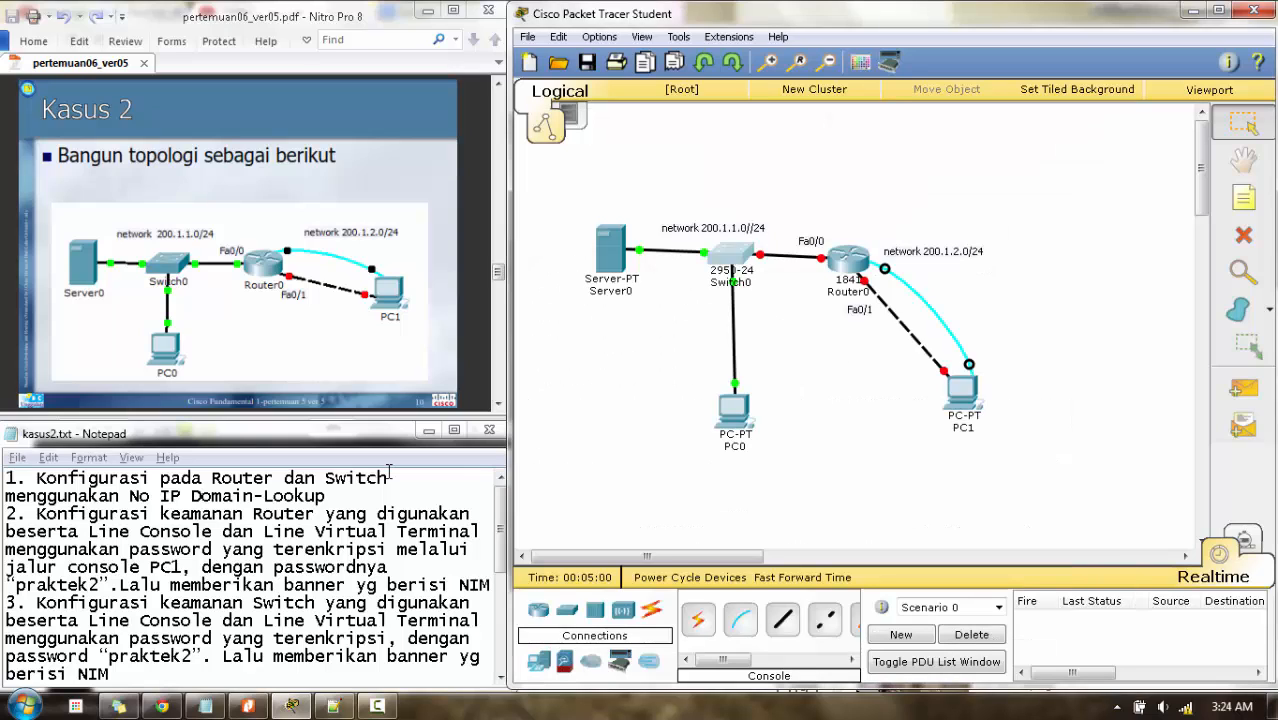
- Read the next task in Notepad and open PC1's device window
click(263, 531)
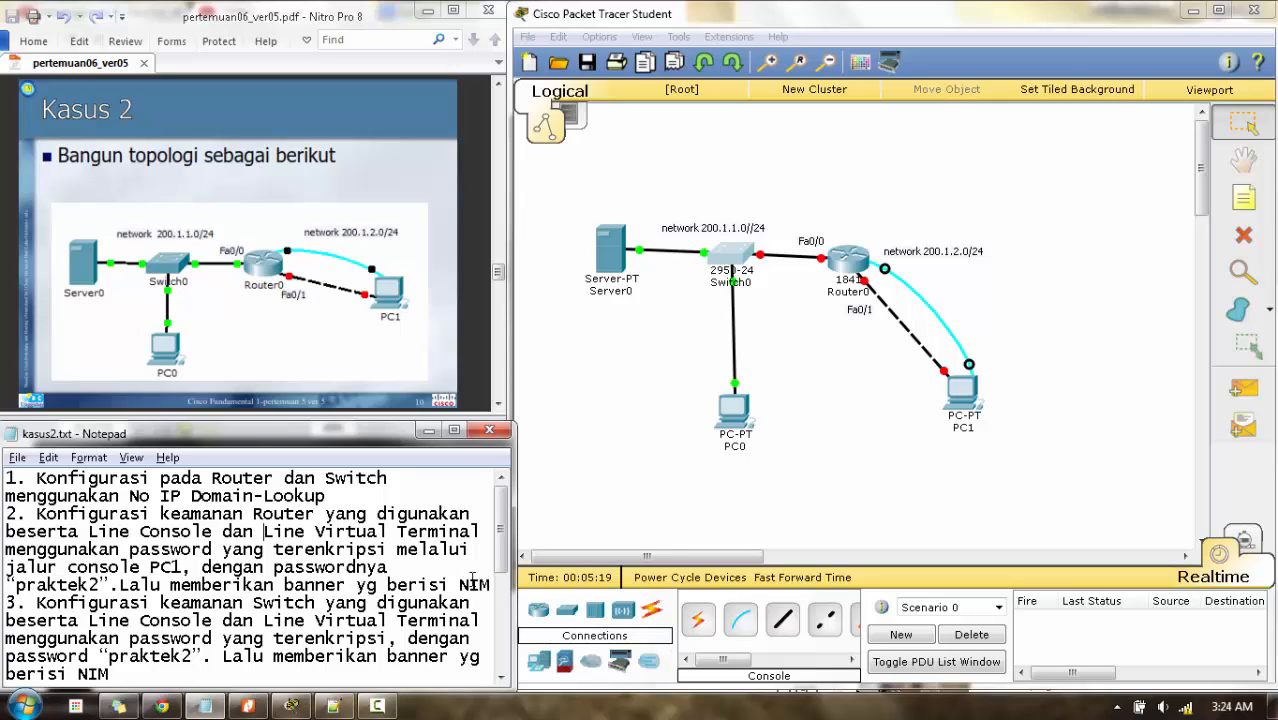
click(963, 400)
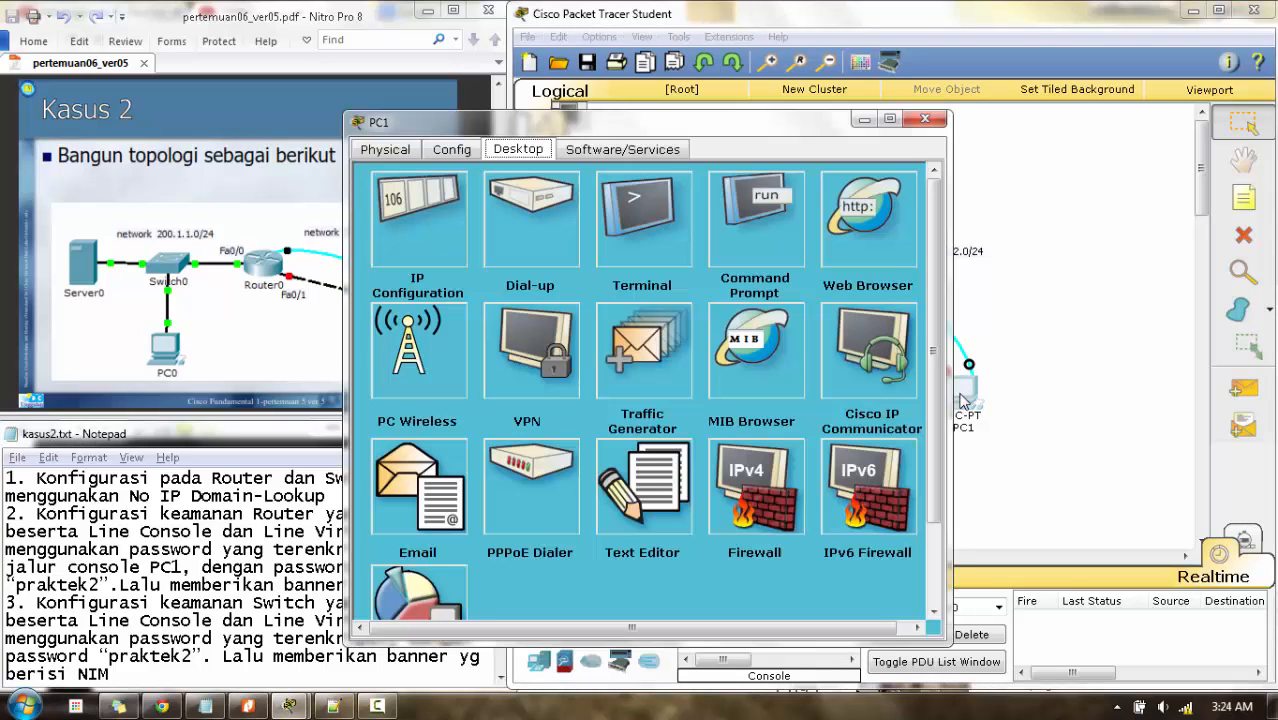
- From PC1's terminal, enable service password-encryption and set Router0's enable secret password
click(640, 232)
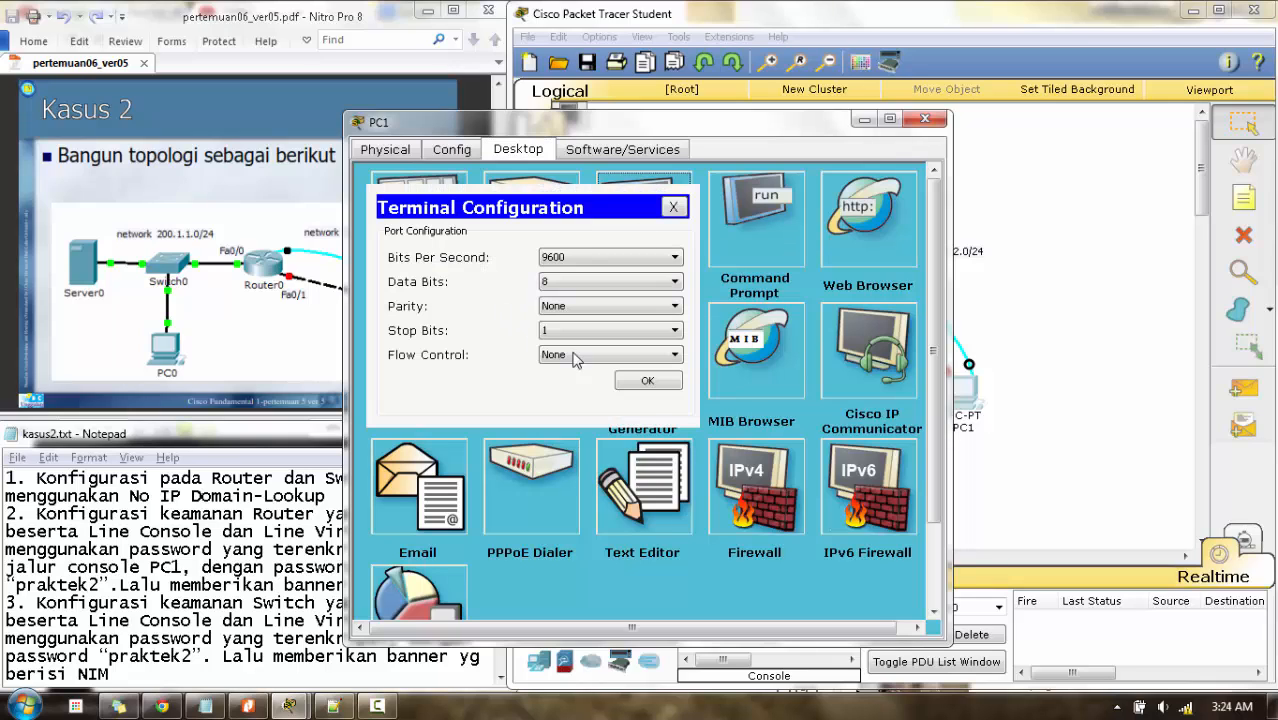
click(650, 378)
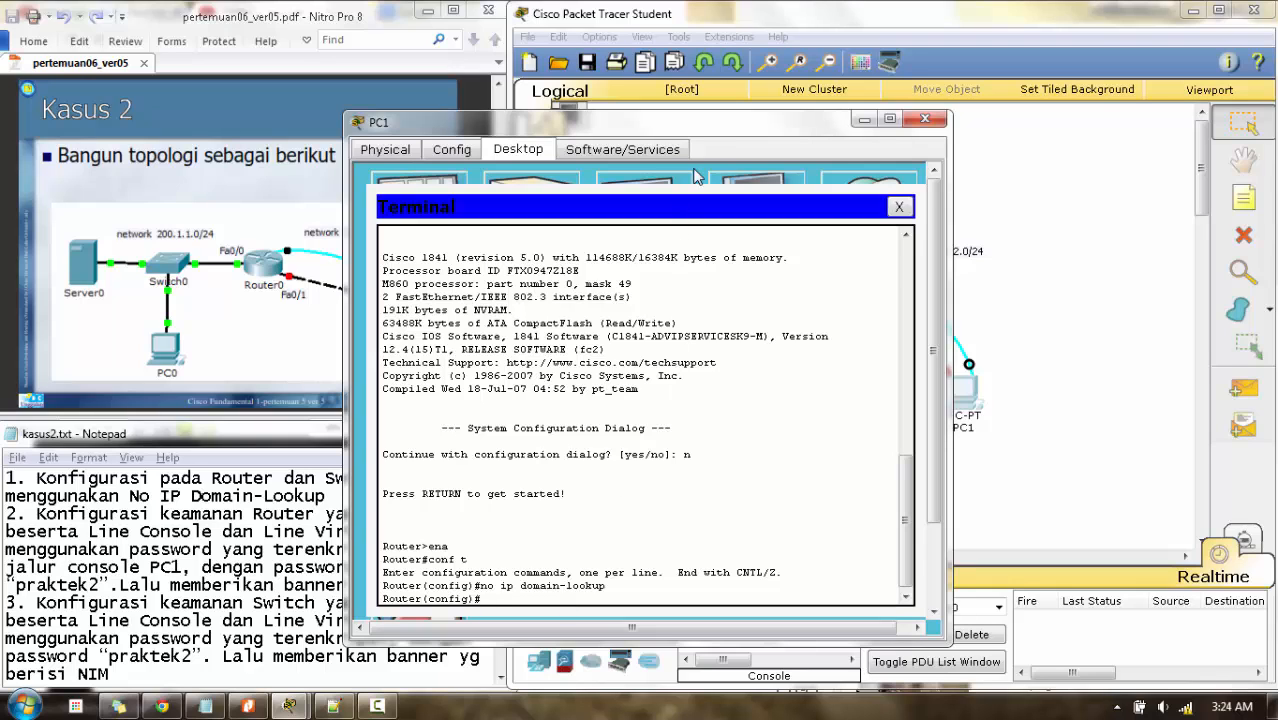
drag(700, 128, 860, 121)
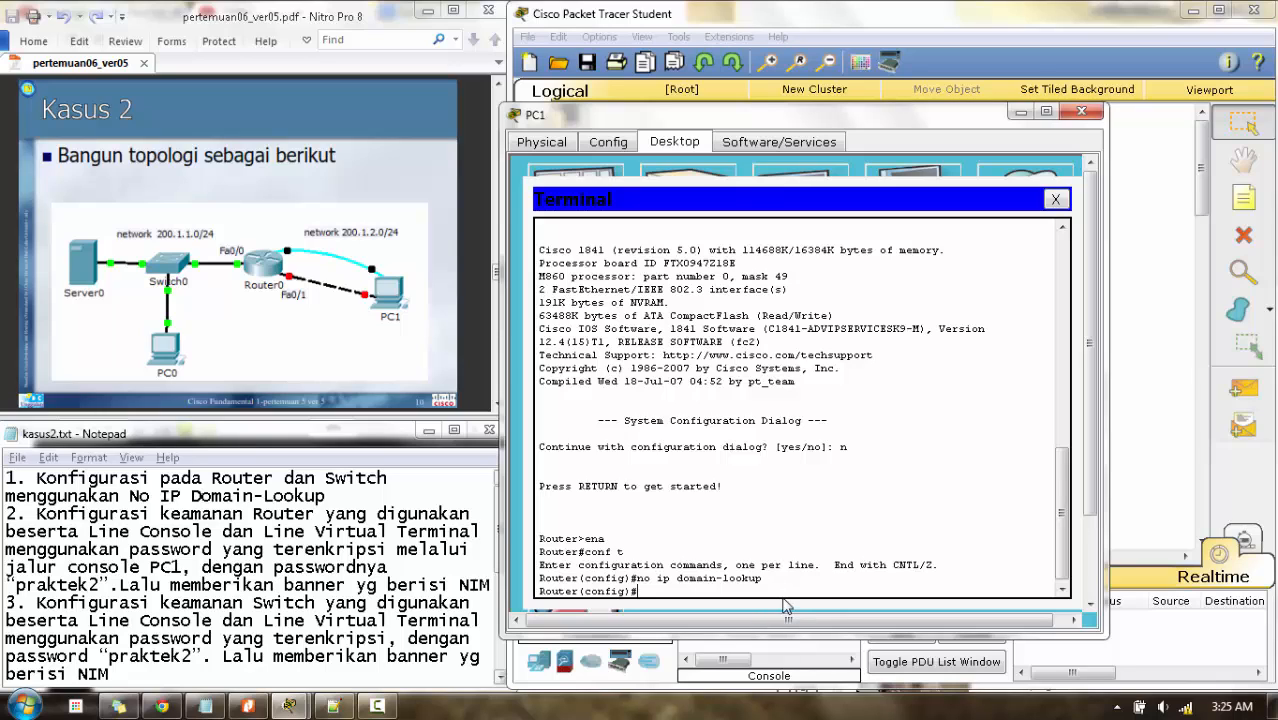
text(service password-encryp)
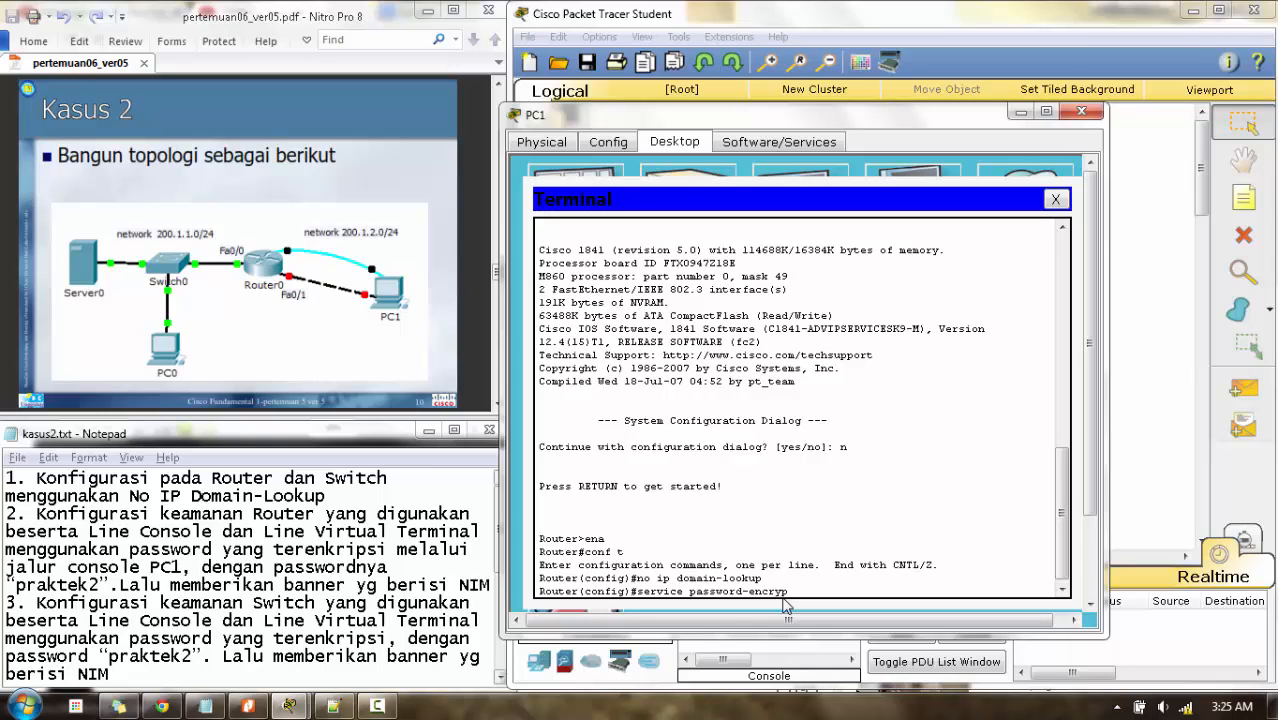
text(tion)
key(Return)
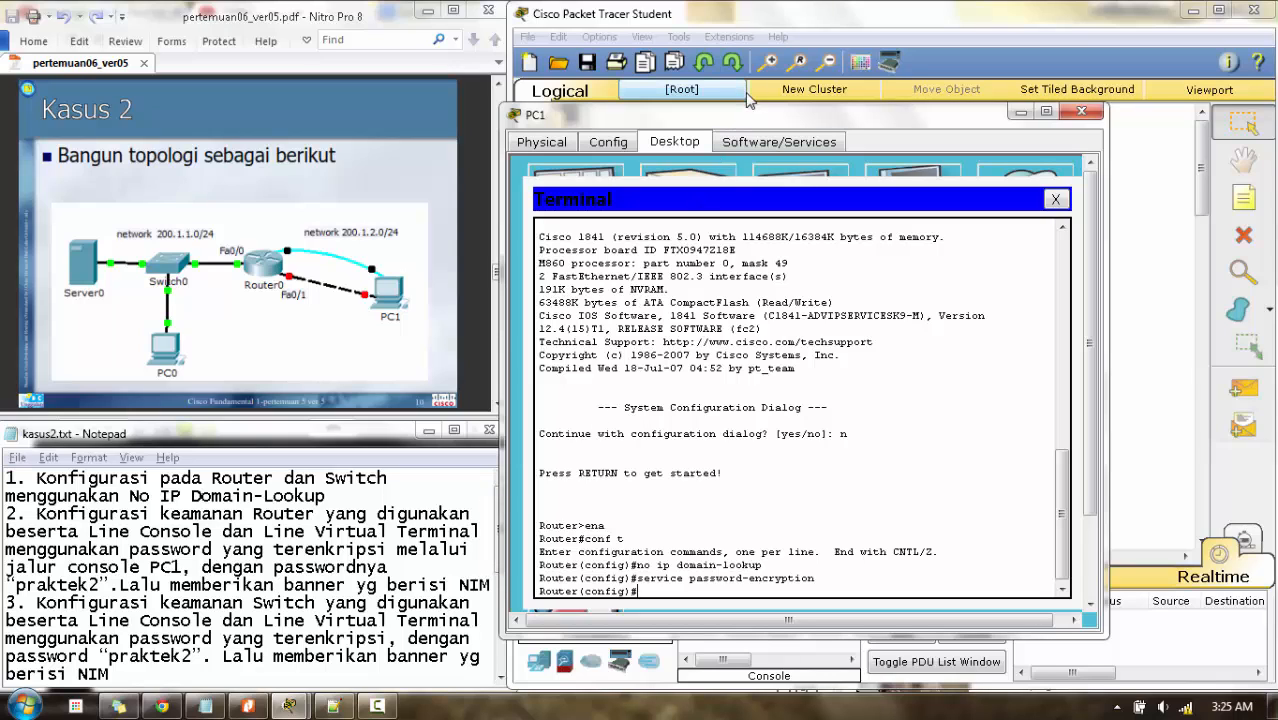
drag(738, 118, 766, 118)
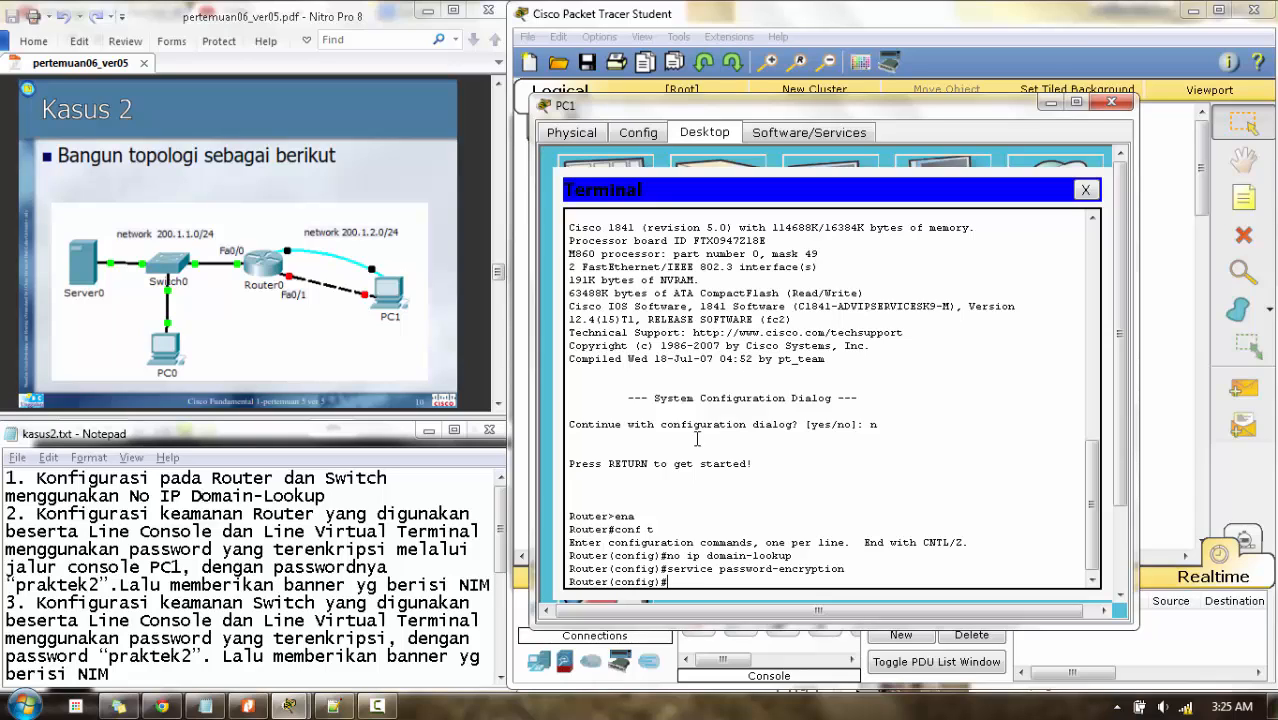
text(enable secret praktek2)
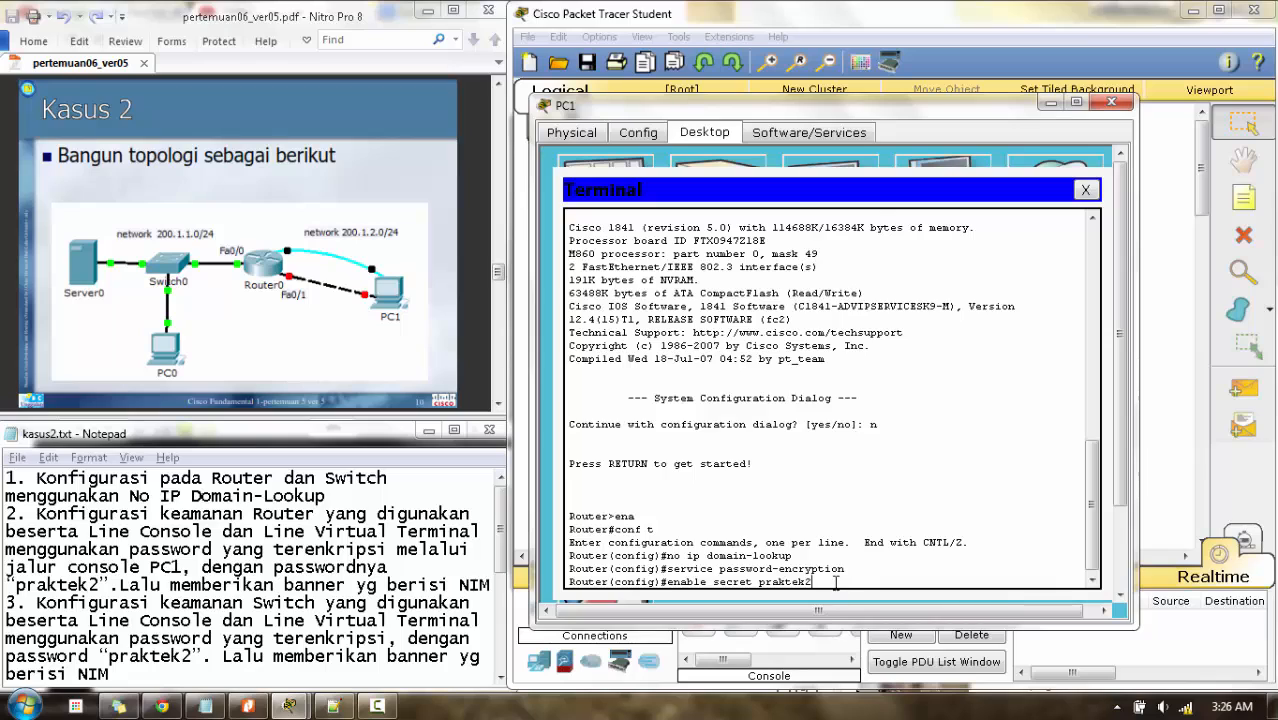
key(Return)
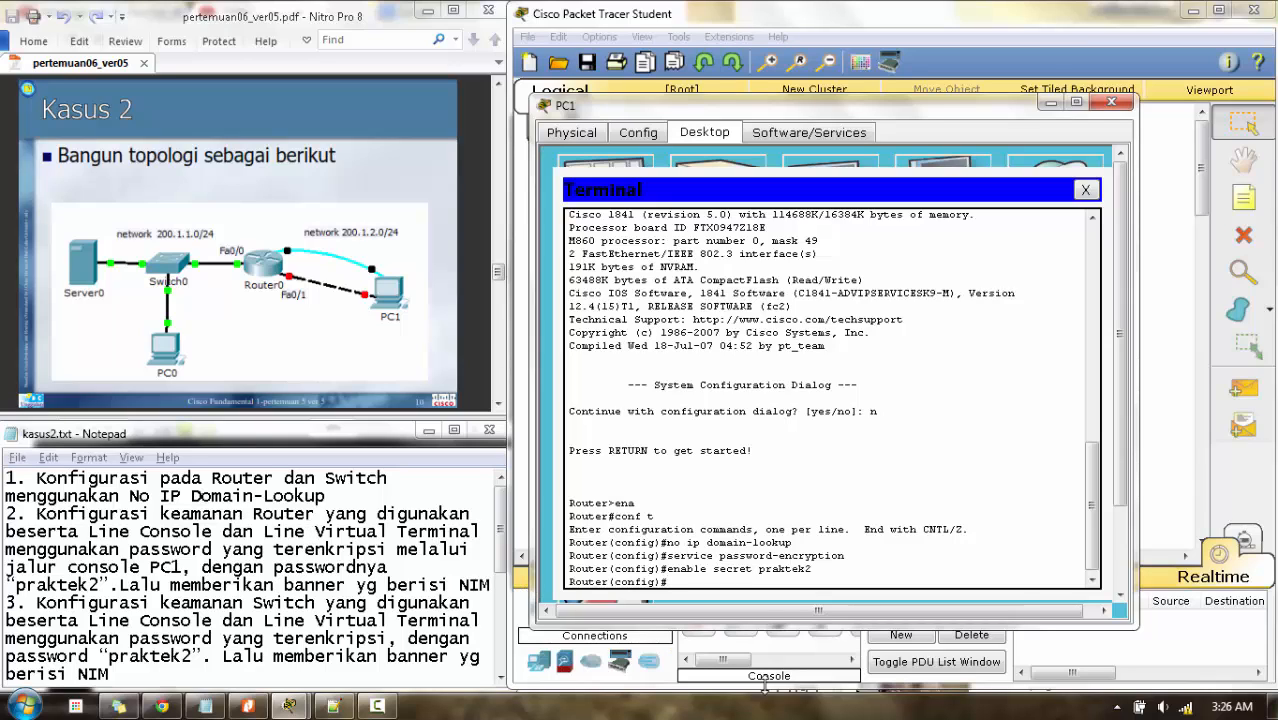
- Give line console 0 a password and require login
text(line console 0)
key(Return)
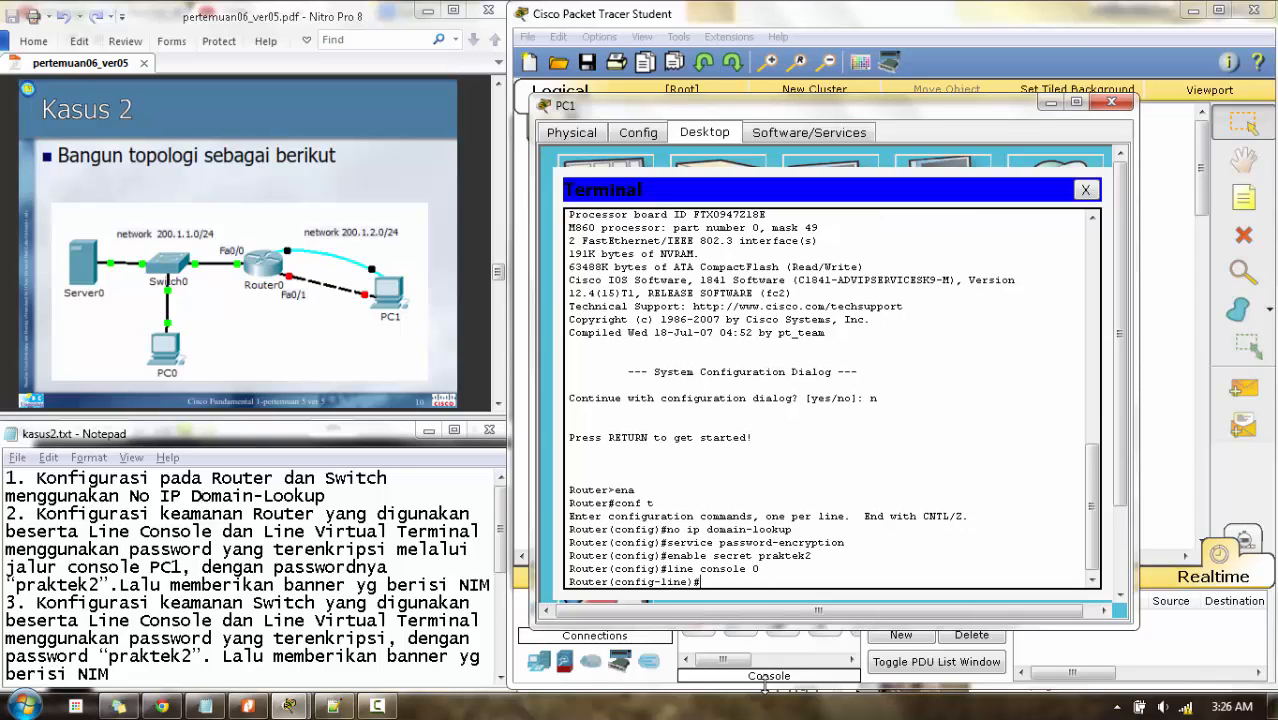
text(pass praktek2)
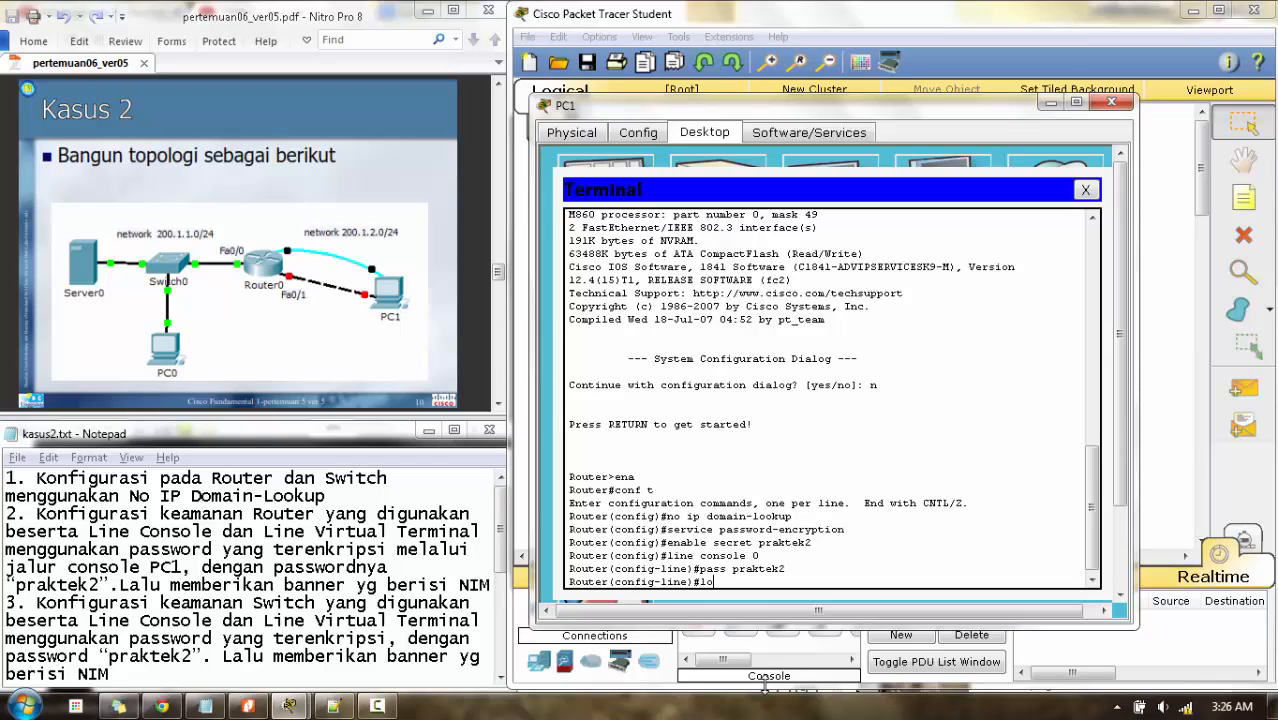
text(gin)
key(Return)
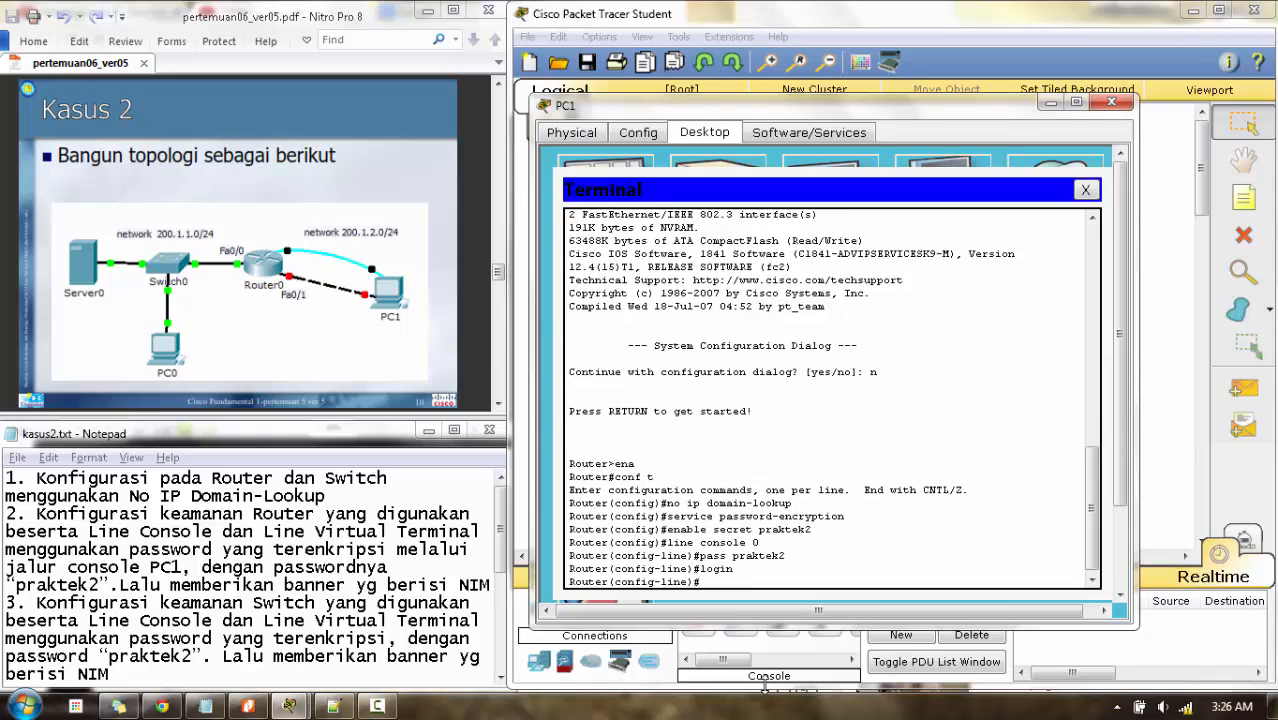
text(exit)
key(Return)
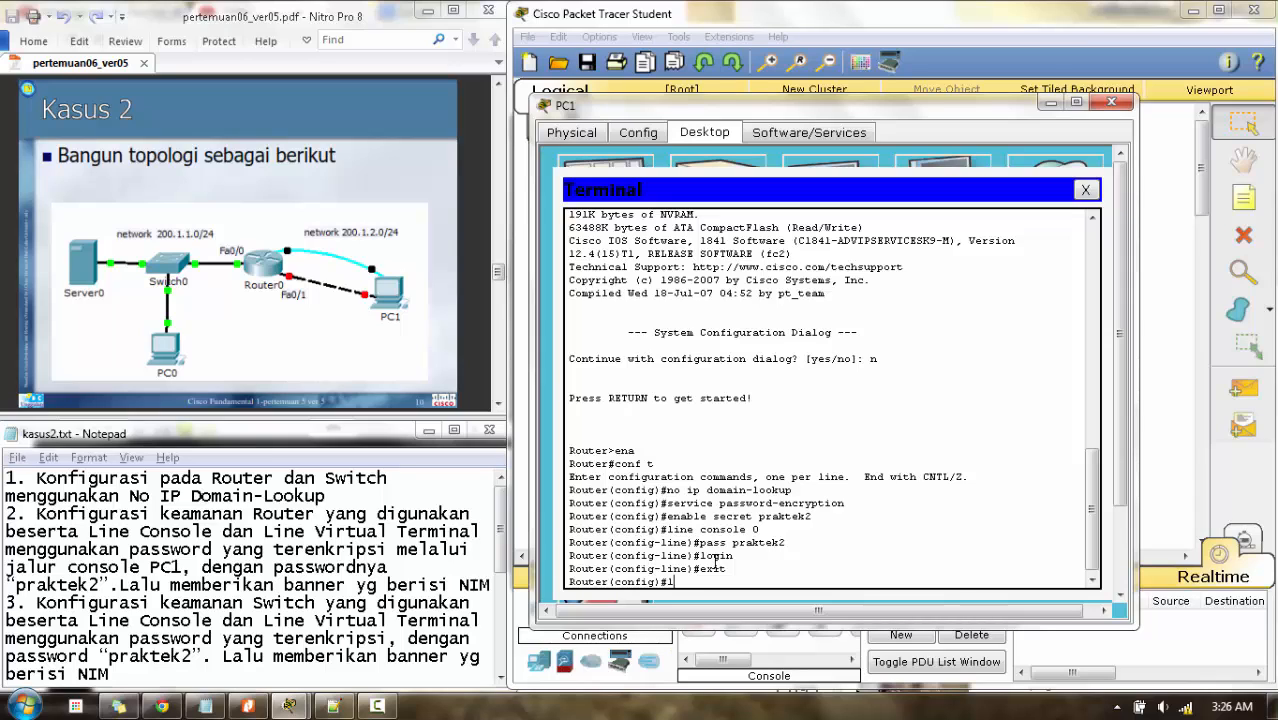
- Give line vty 0 4 a password and require login
text(ine vty 0 4)
key(Return)
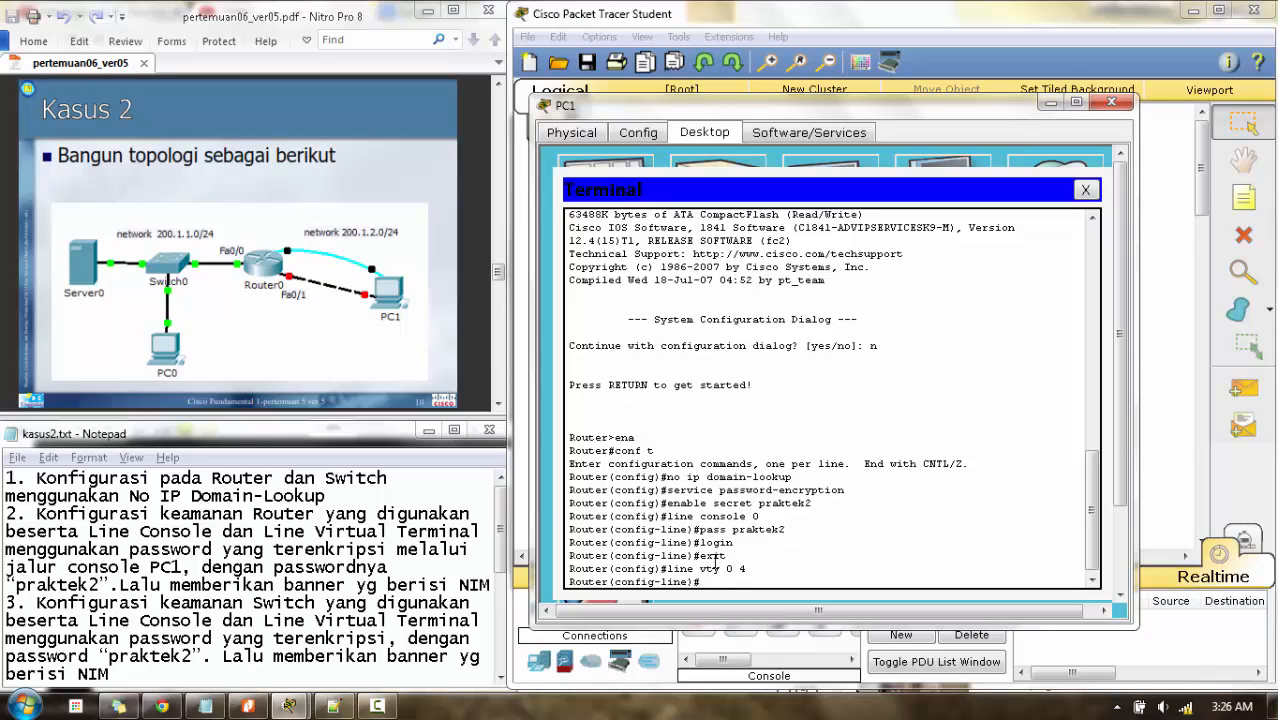
text(pass praktek2)
key(Return)
text(login)
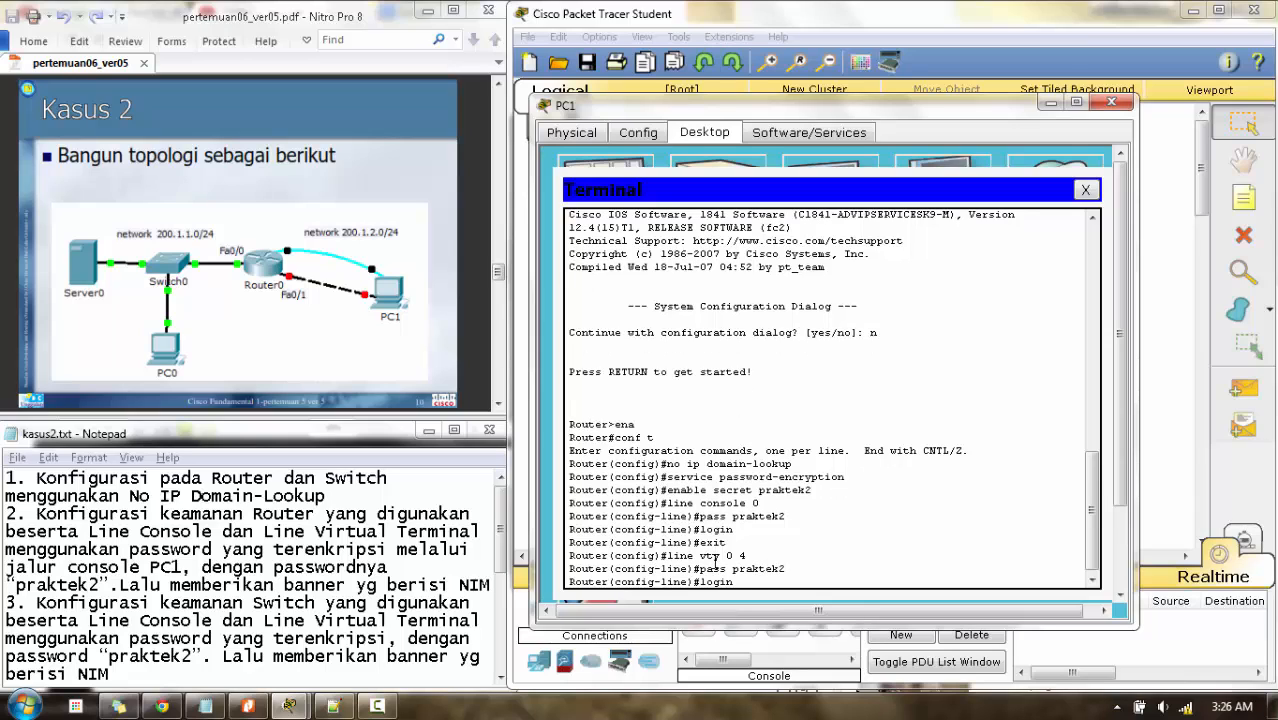
key(Return)
text(exit)
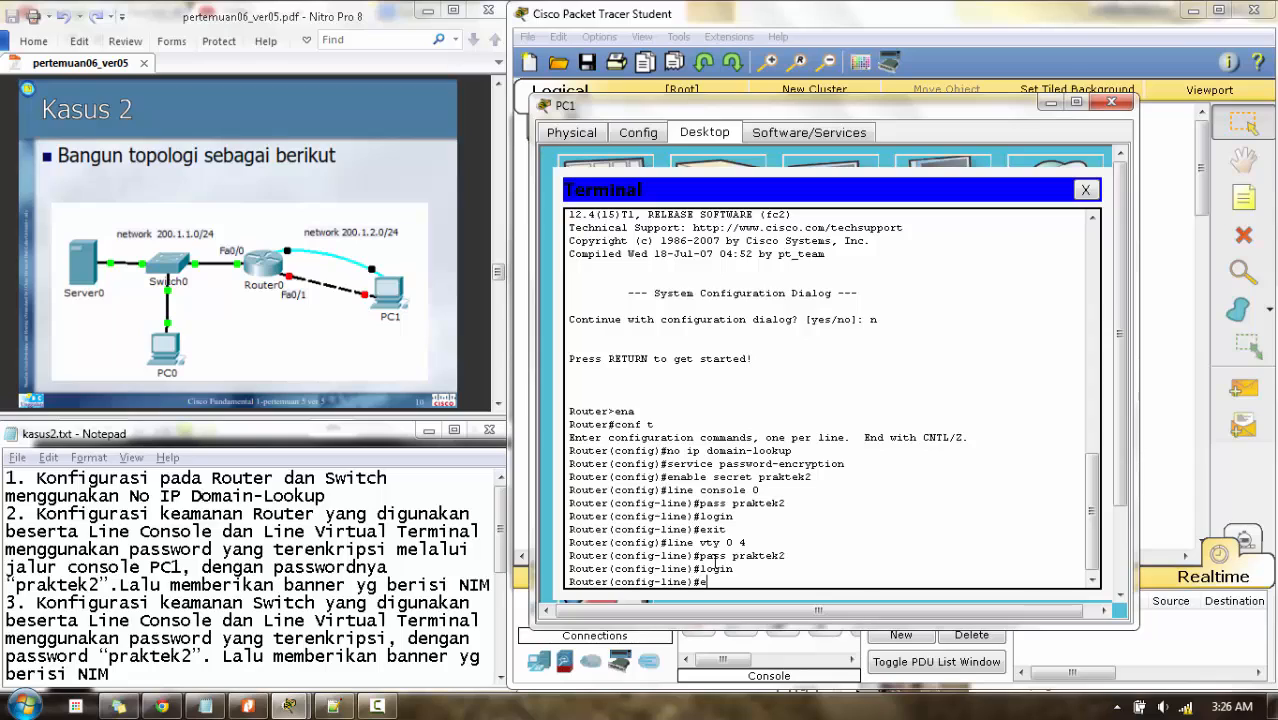
key(Return)
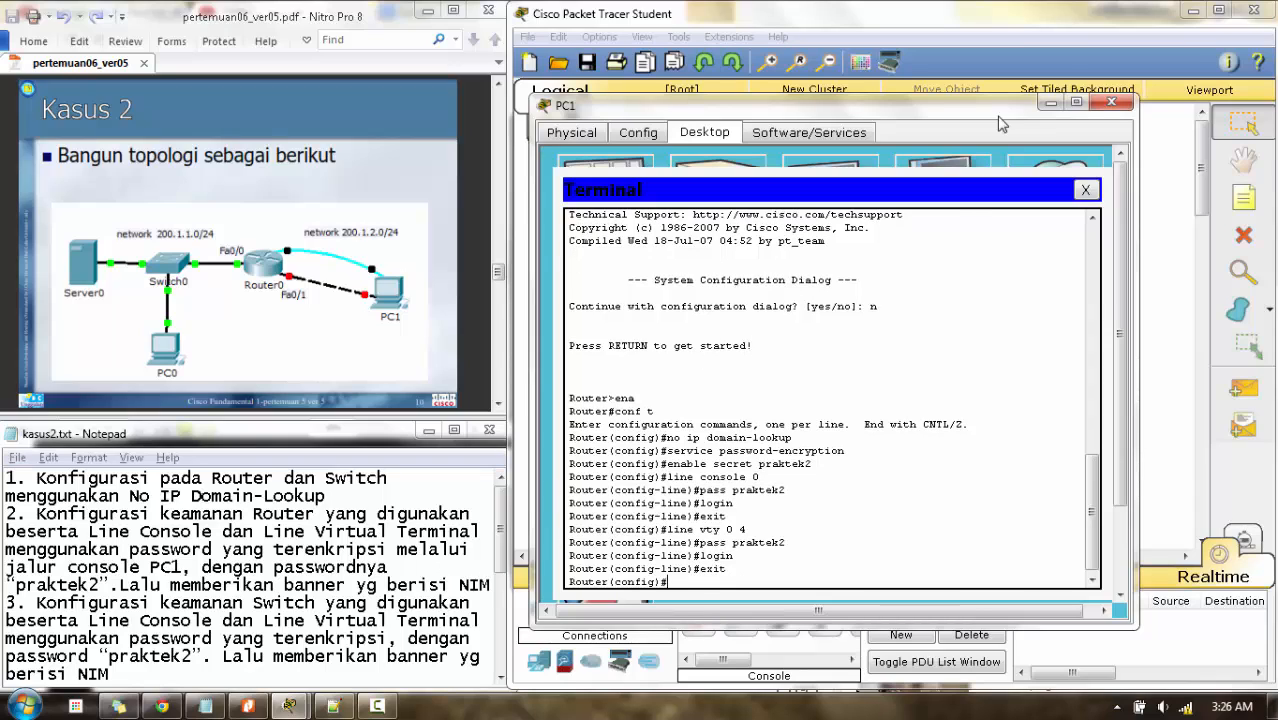
- Close PC1, check the next task in the notes, and reopen PC1's device window
click(1110, 104)
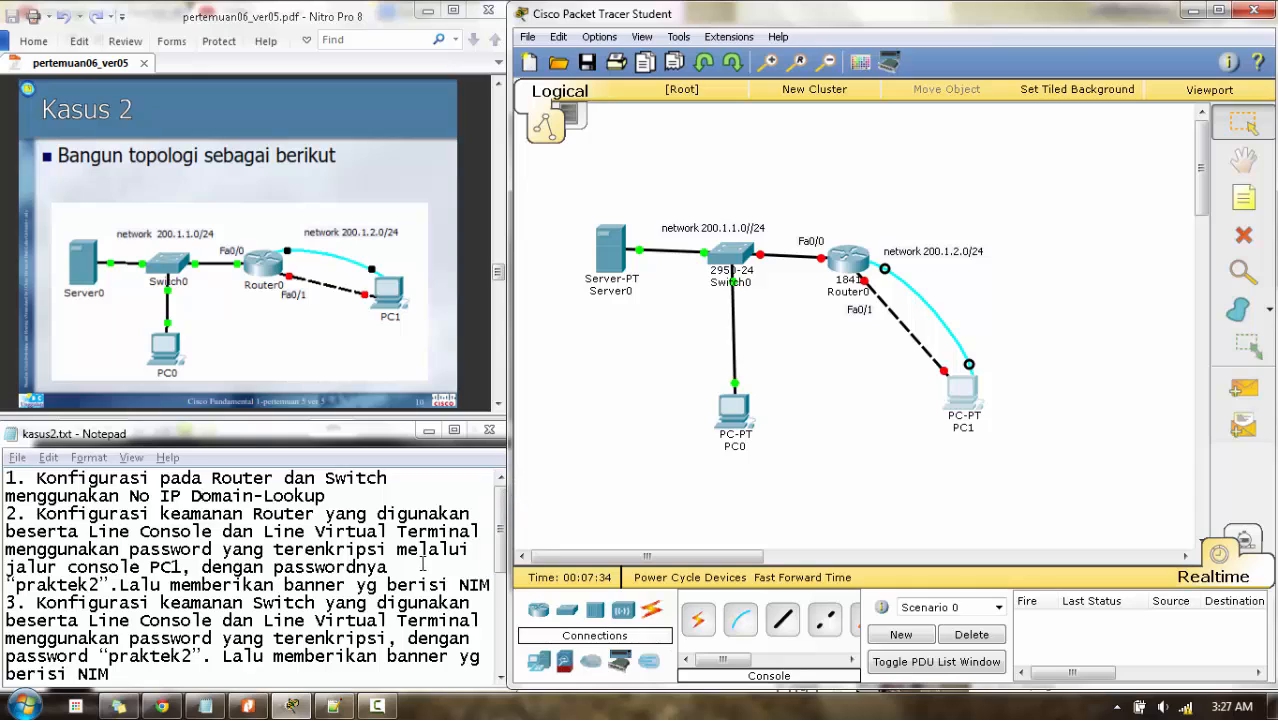
click(505, 540)
scroll(505, 540, down, 1)
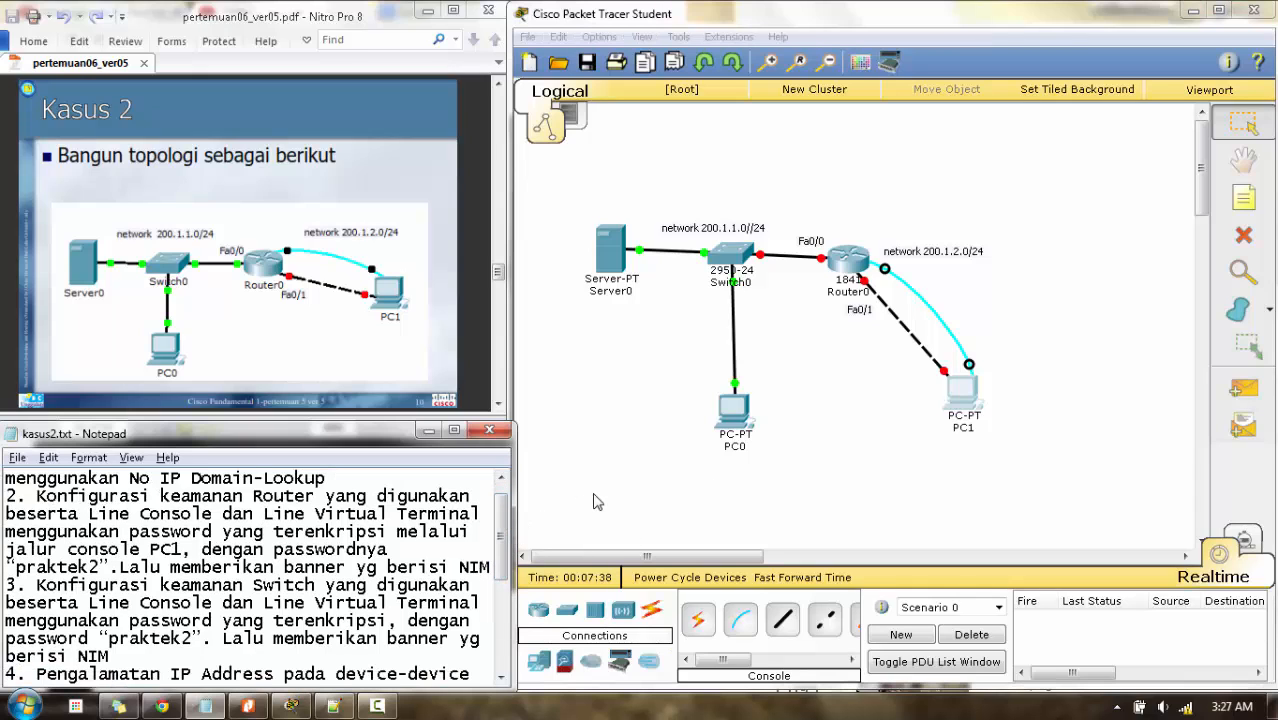
click(898, 462)
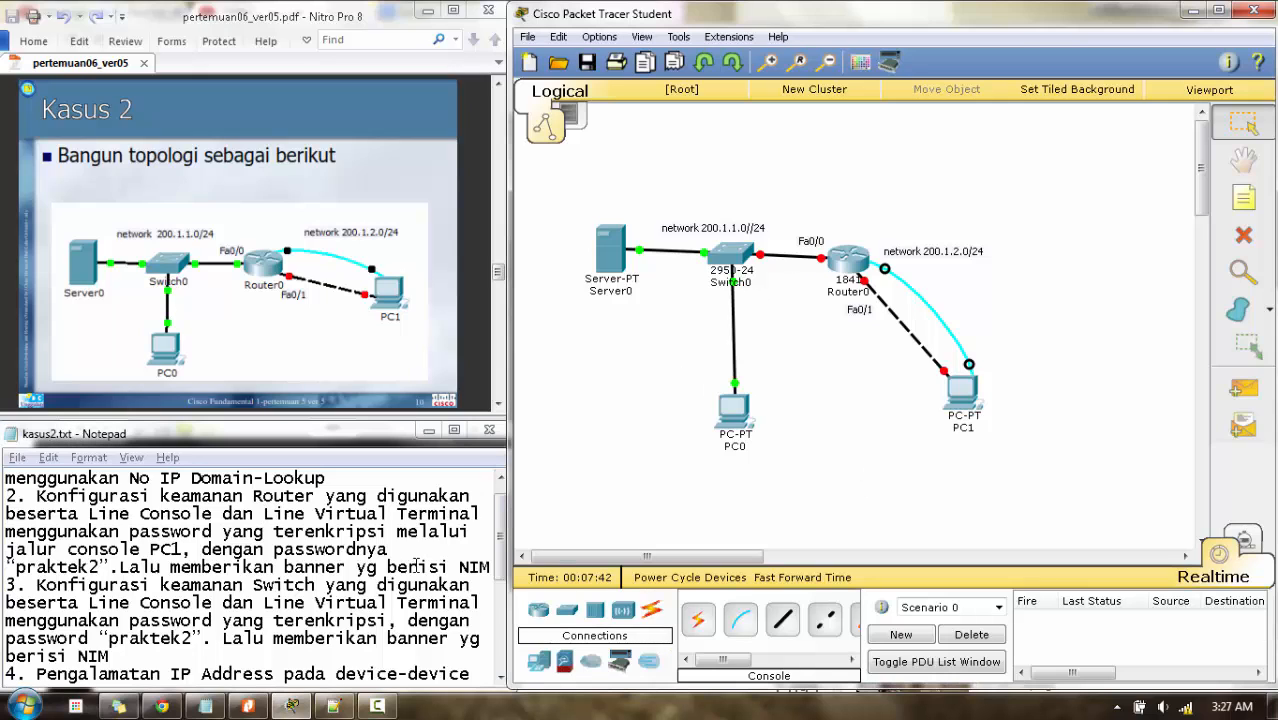
click(415, 565)
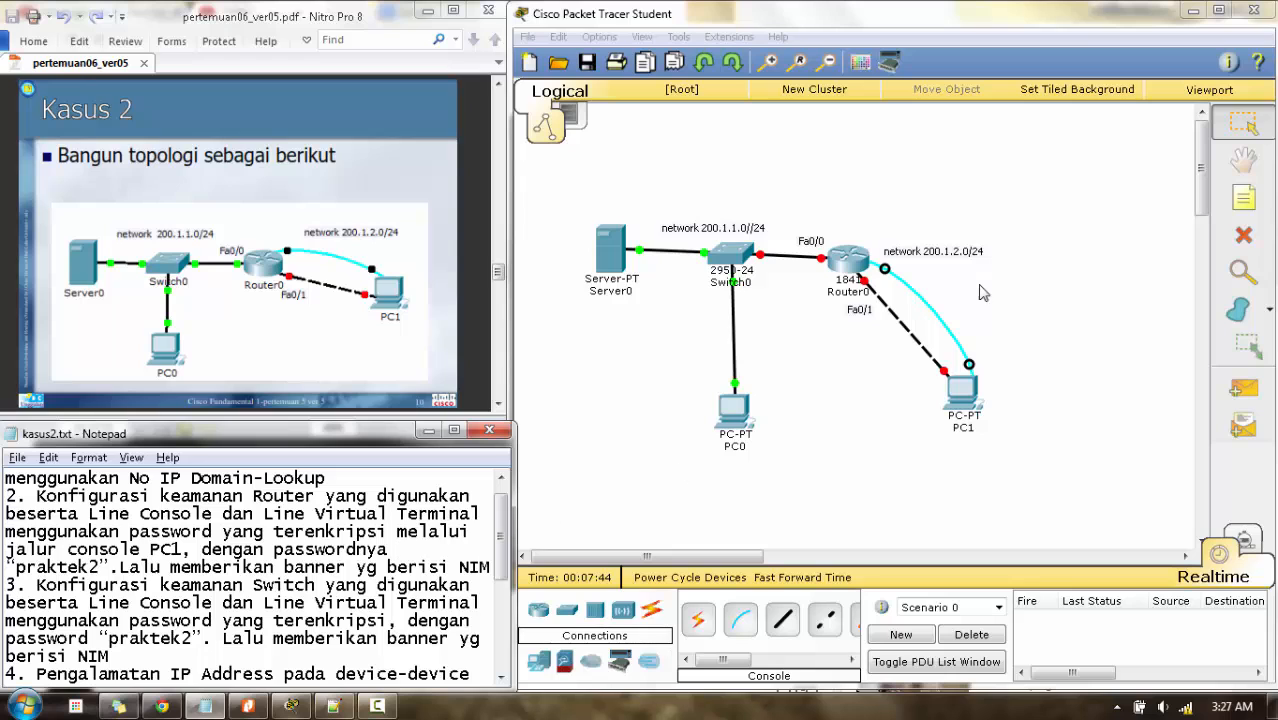
click(957, 403)
click(957, 403)
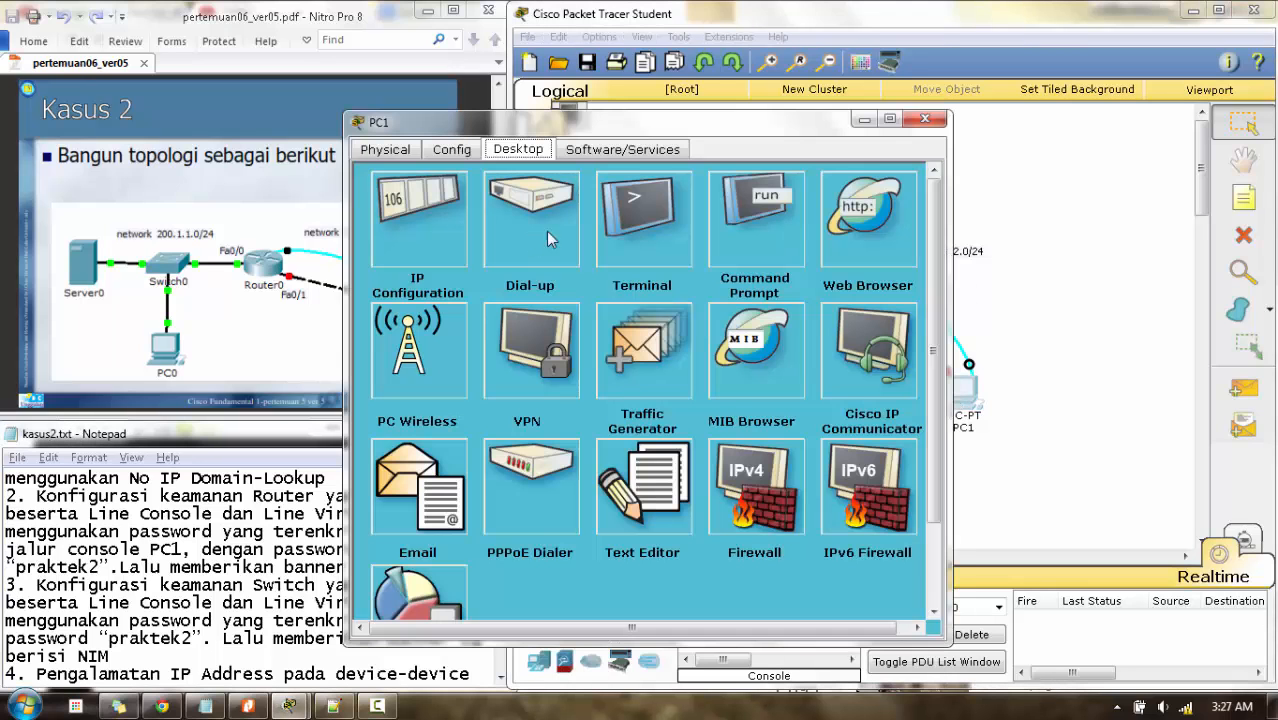
- Set a banner motd on Router0 containing the student ID number, then close PC1's window
click(630, 215)
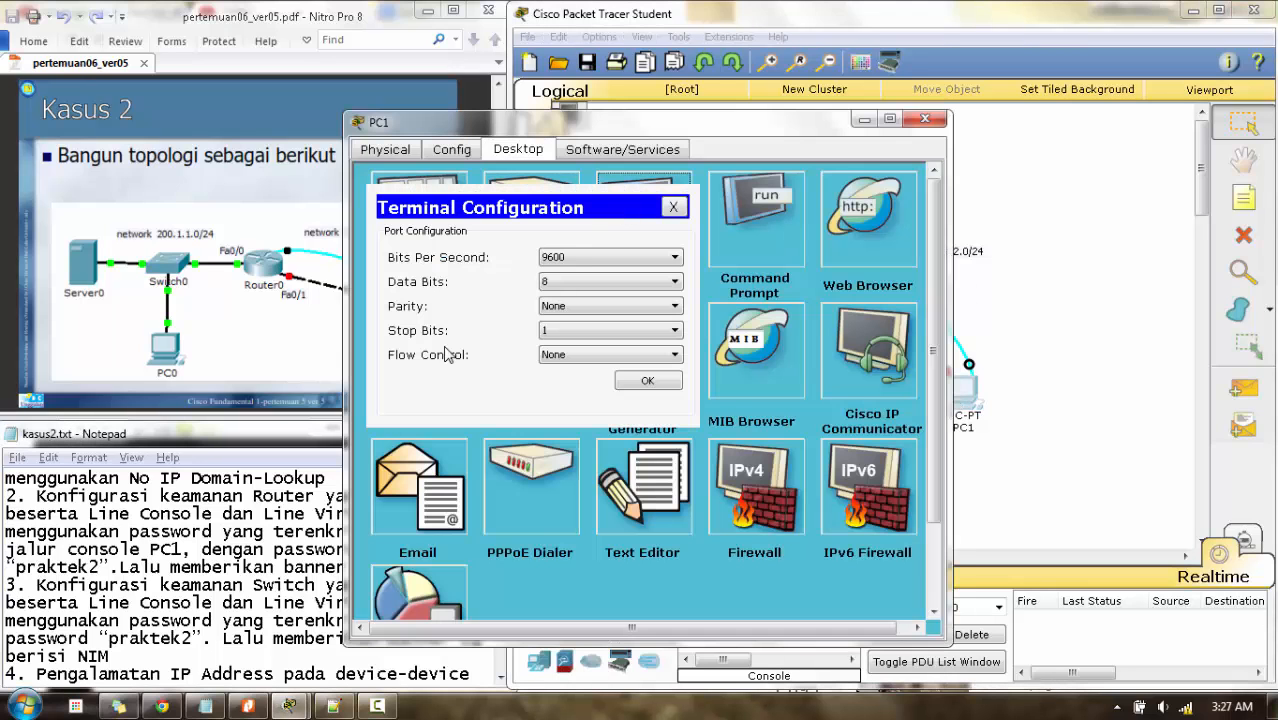
click(617, 379)
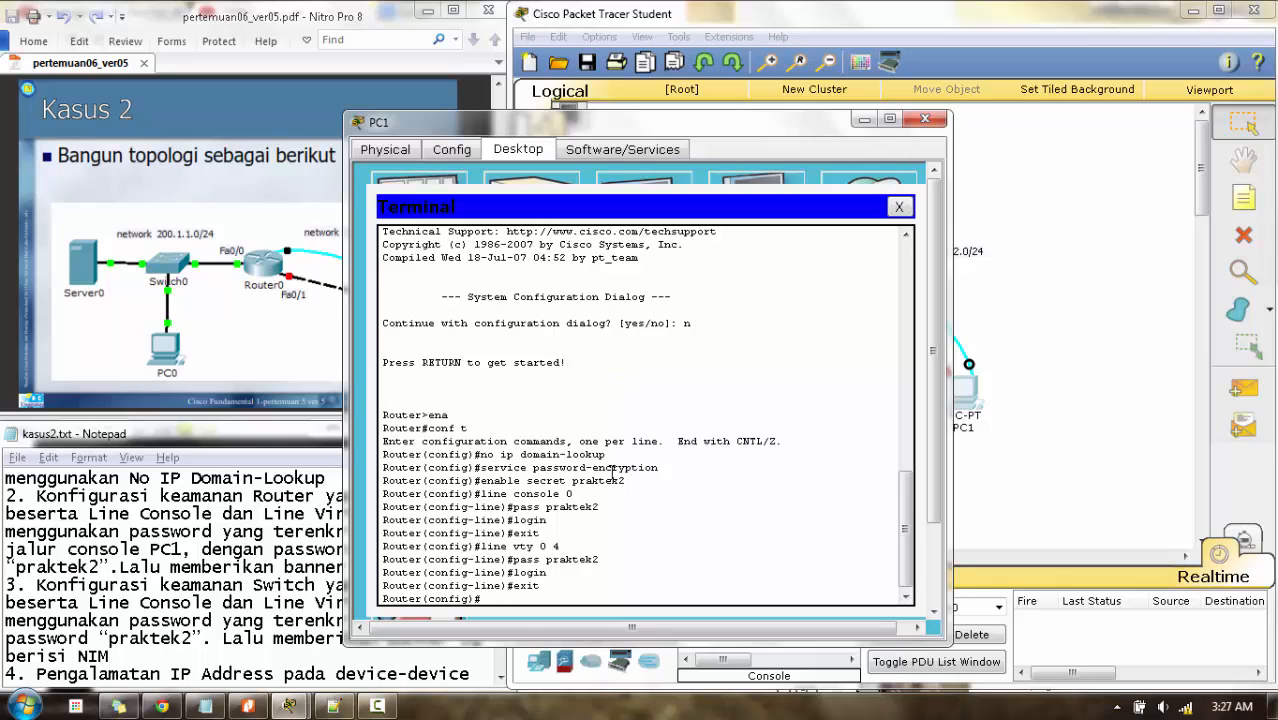
text(banner motd #131250379)
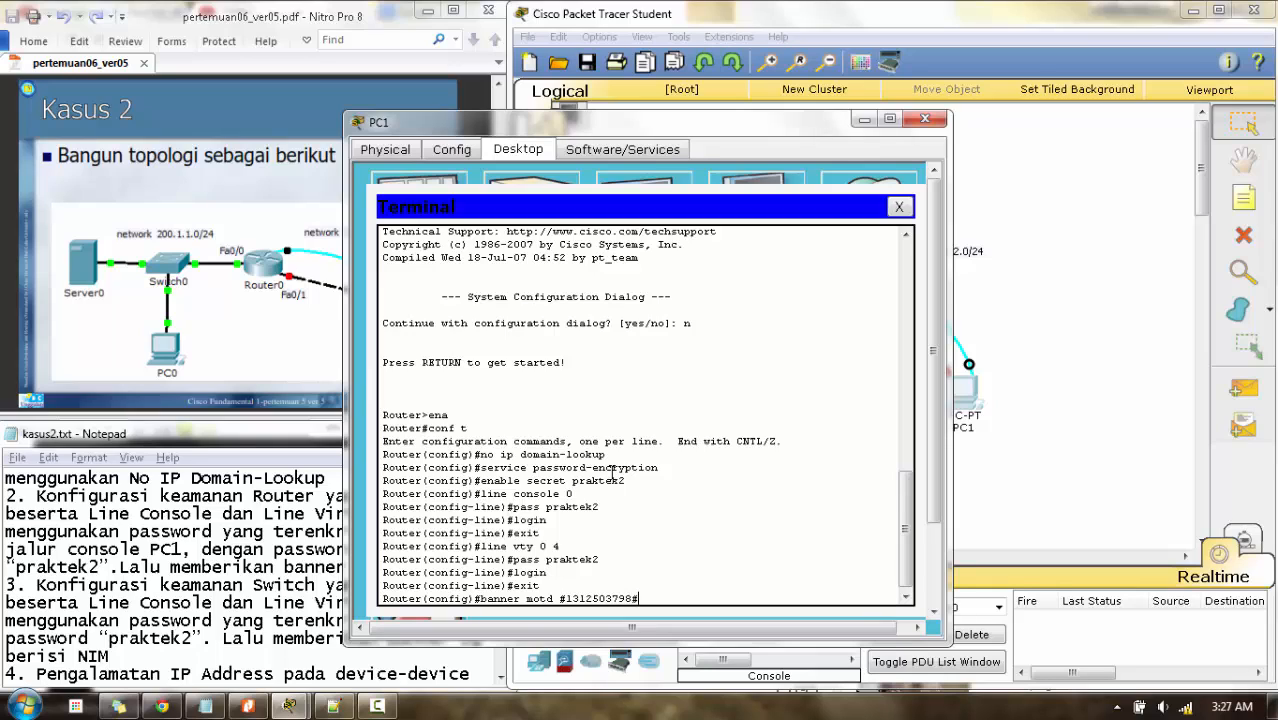
text(8#)
drag(566, 600, 636, 598)
click(651, 597)
key(Return)
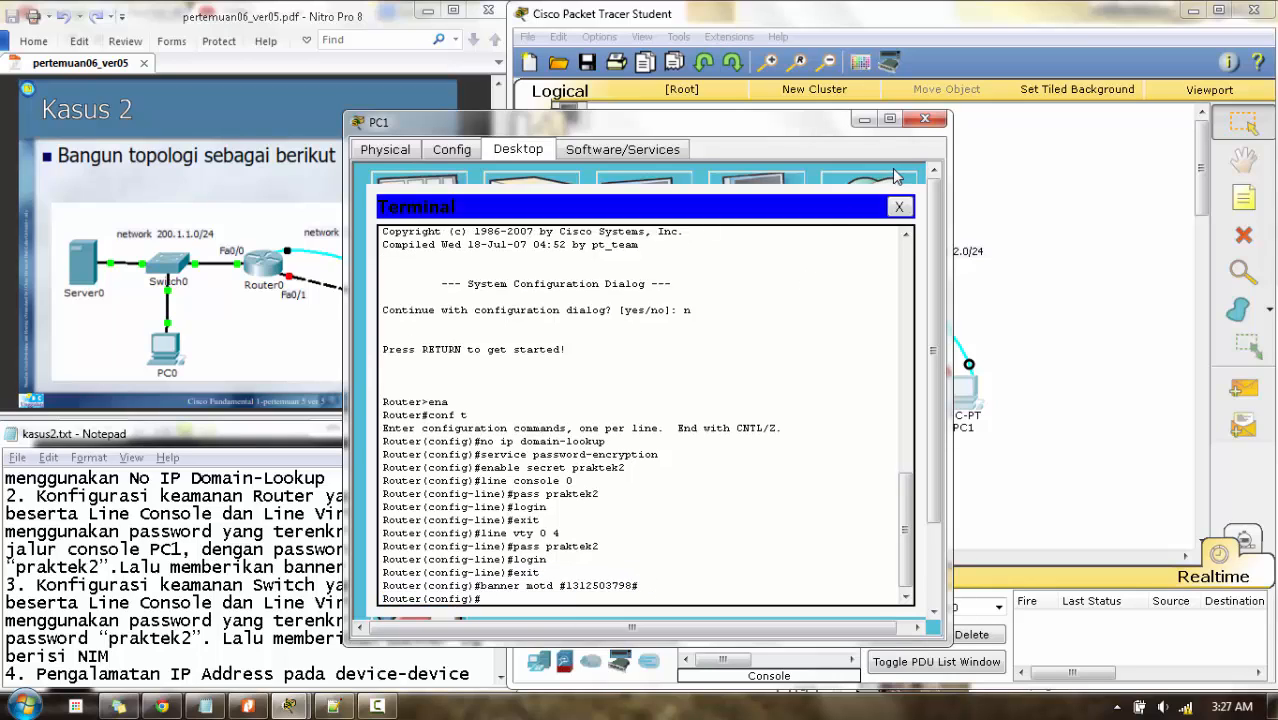
click(922, 121)
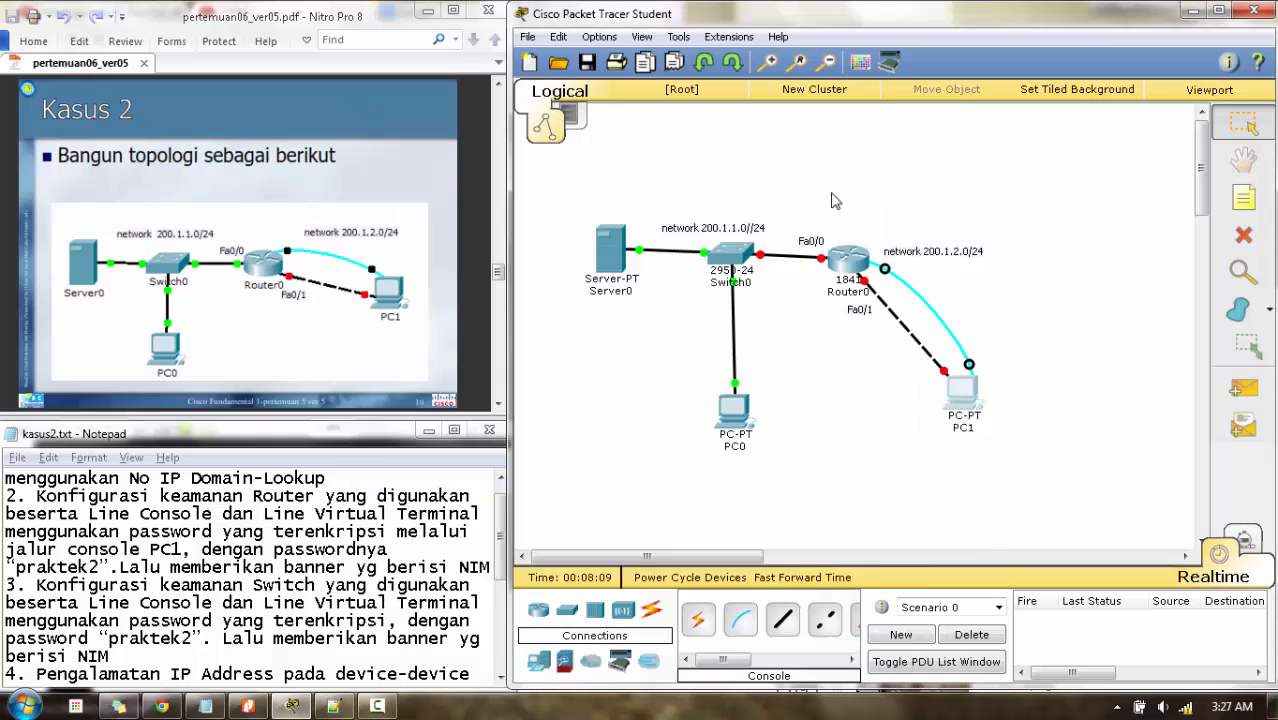
- Open Switch0's CLI and turn on service password-encryption
click(726, 256)
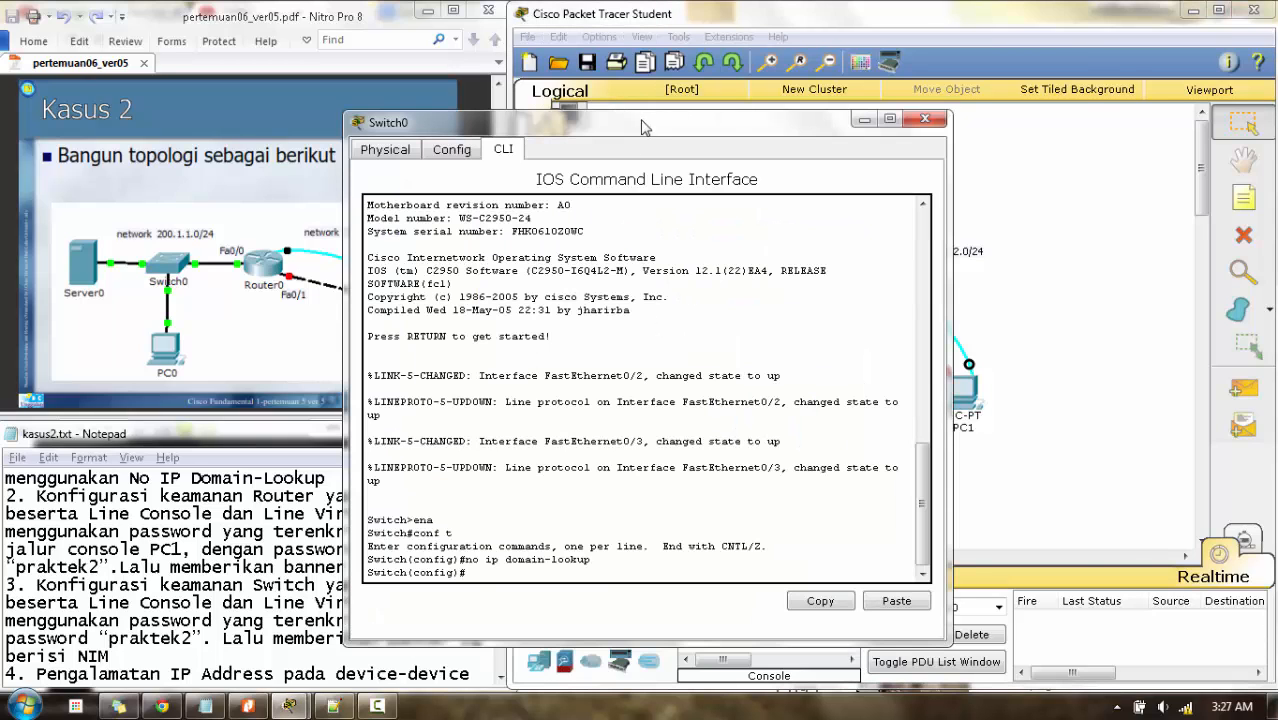
drag(643, 125, 812, 70)
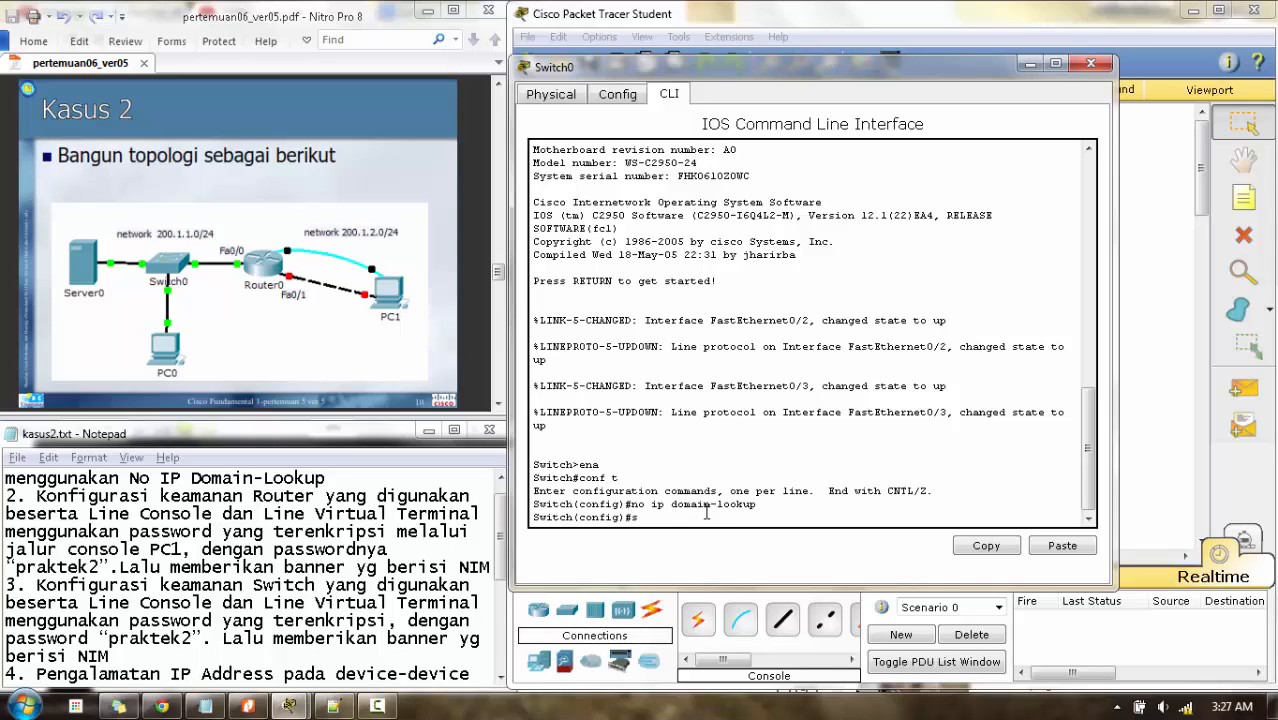
text(ervice password-encr)
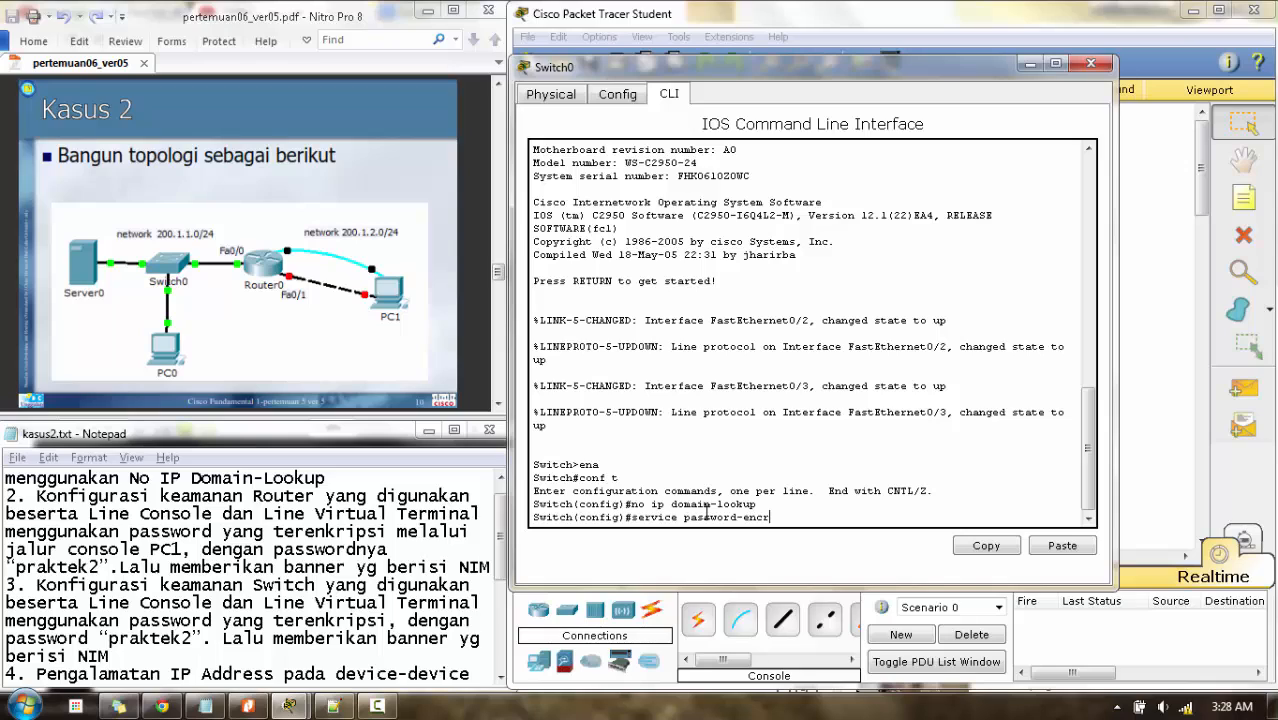
text(yption)
key(Return)
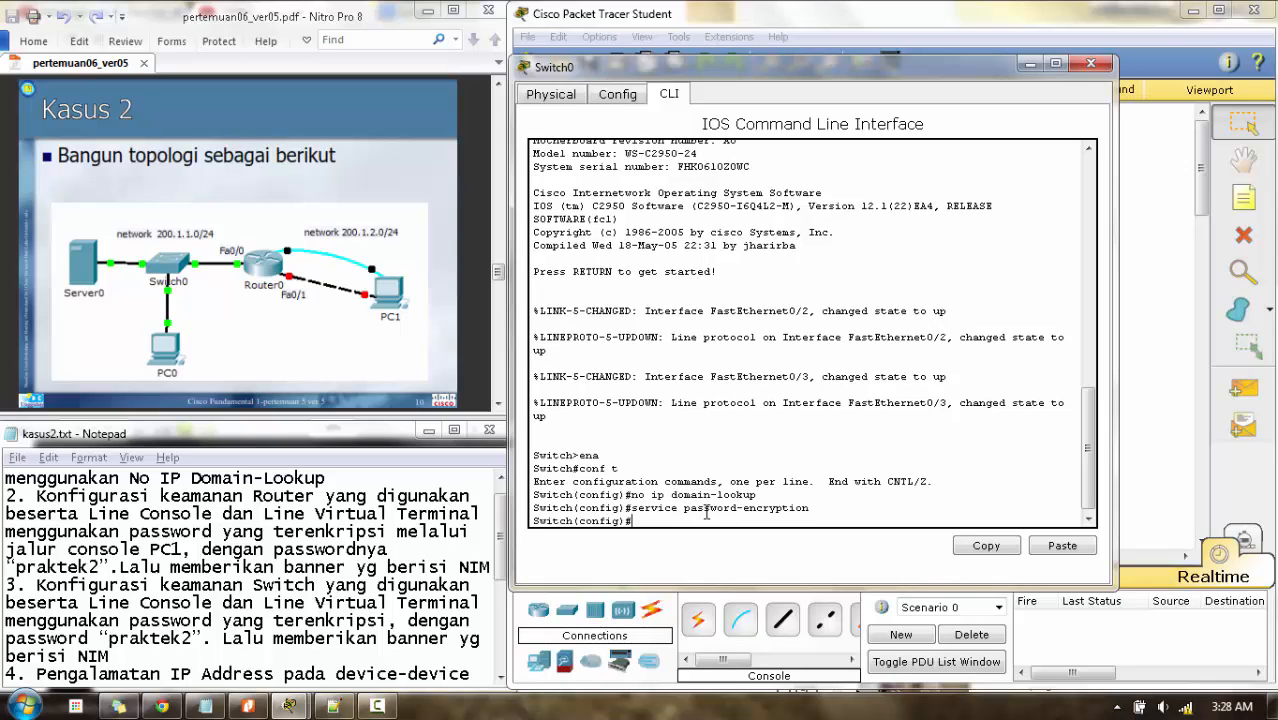
- Set an enable secret password on Switch0 and start line console 0 configuration
text(enable secret praktek2)
key(Return)
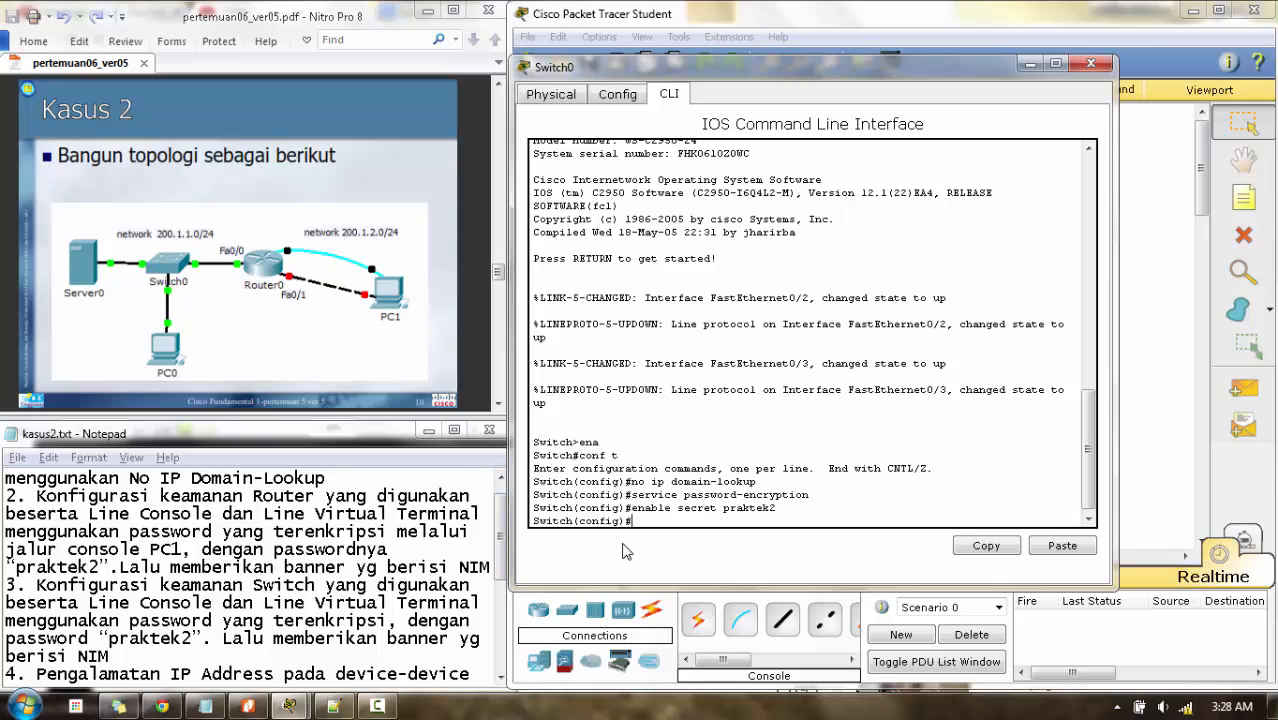
text(line console 0)
- Give console line 0 a password and require login on it
key(Return)
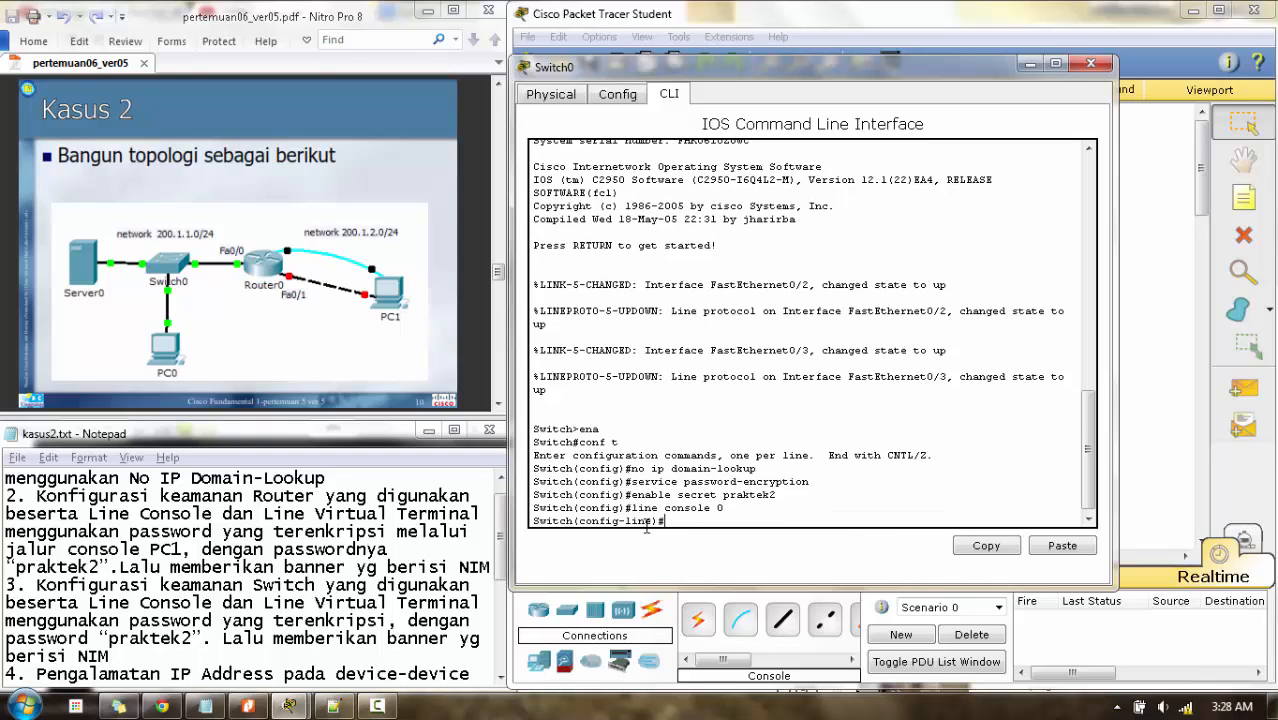
text(pass praktek2)
key(Return)
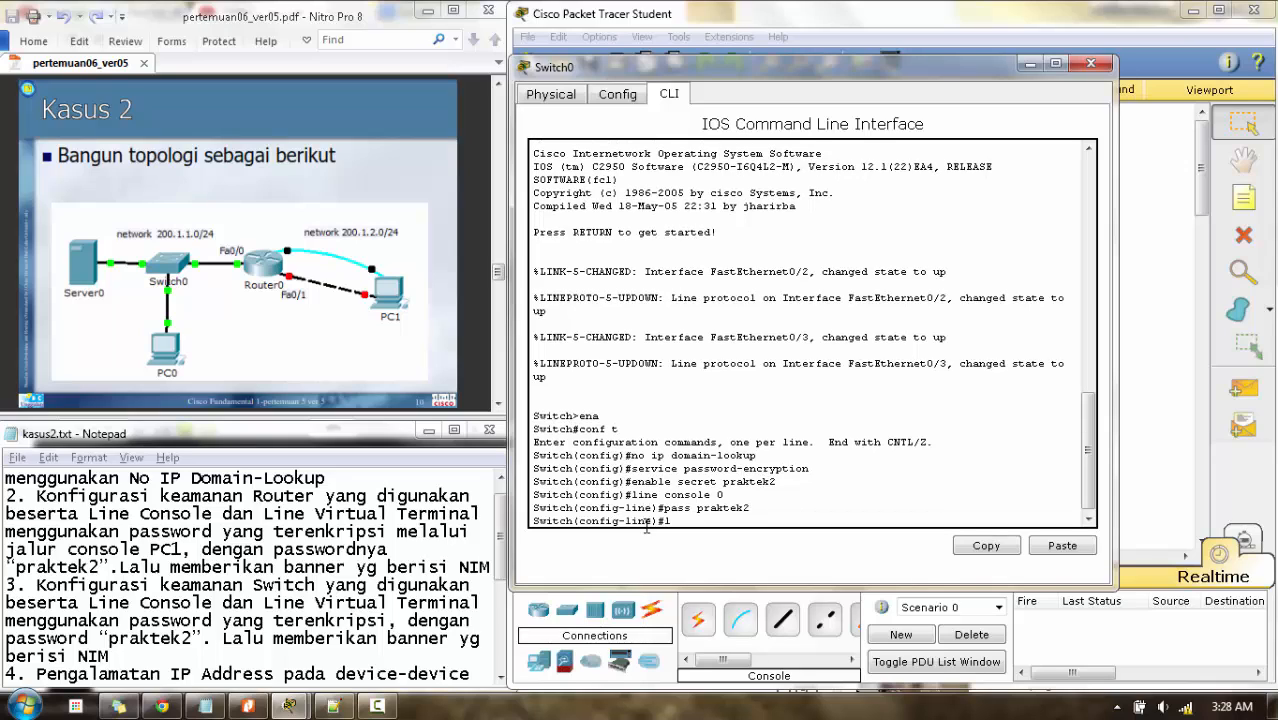
text(login)
key(Return)
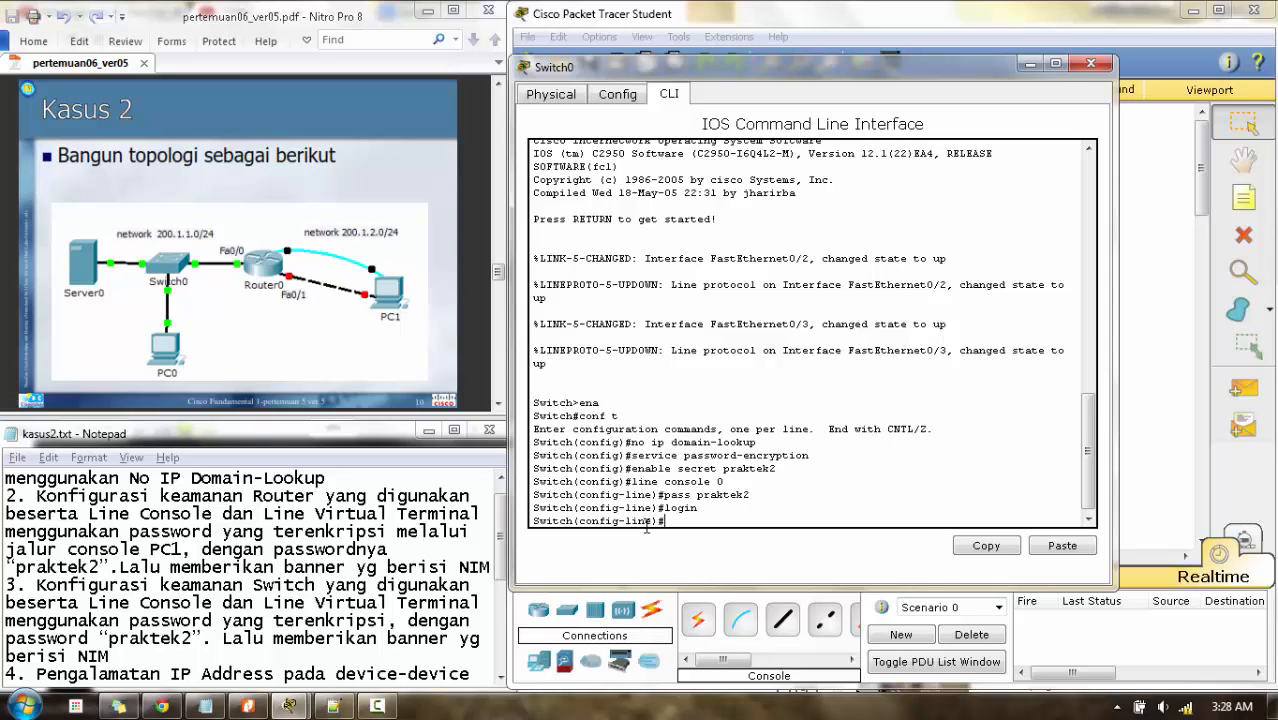
text(exit)
key(Return)
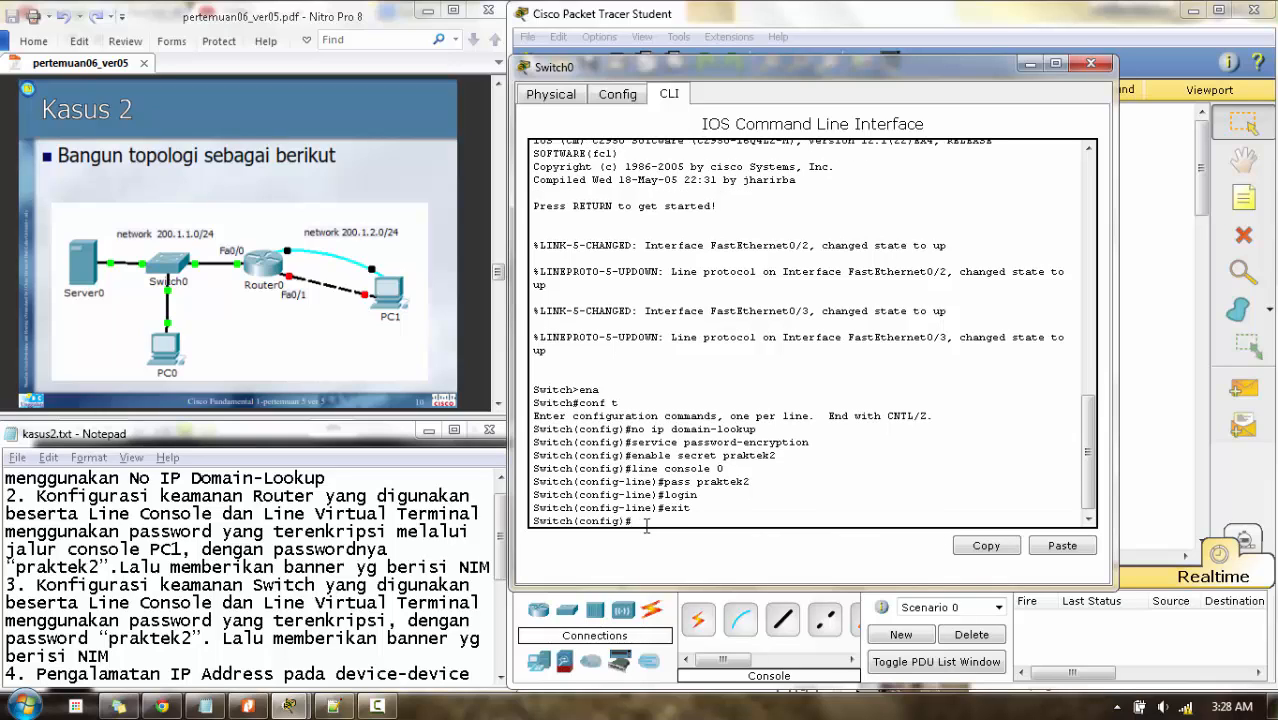
- Give vty lines 0 4 a password and require login on them
text(line vty 0 4)
key(Return)
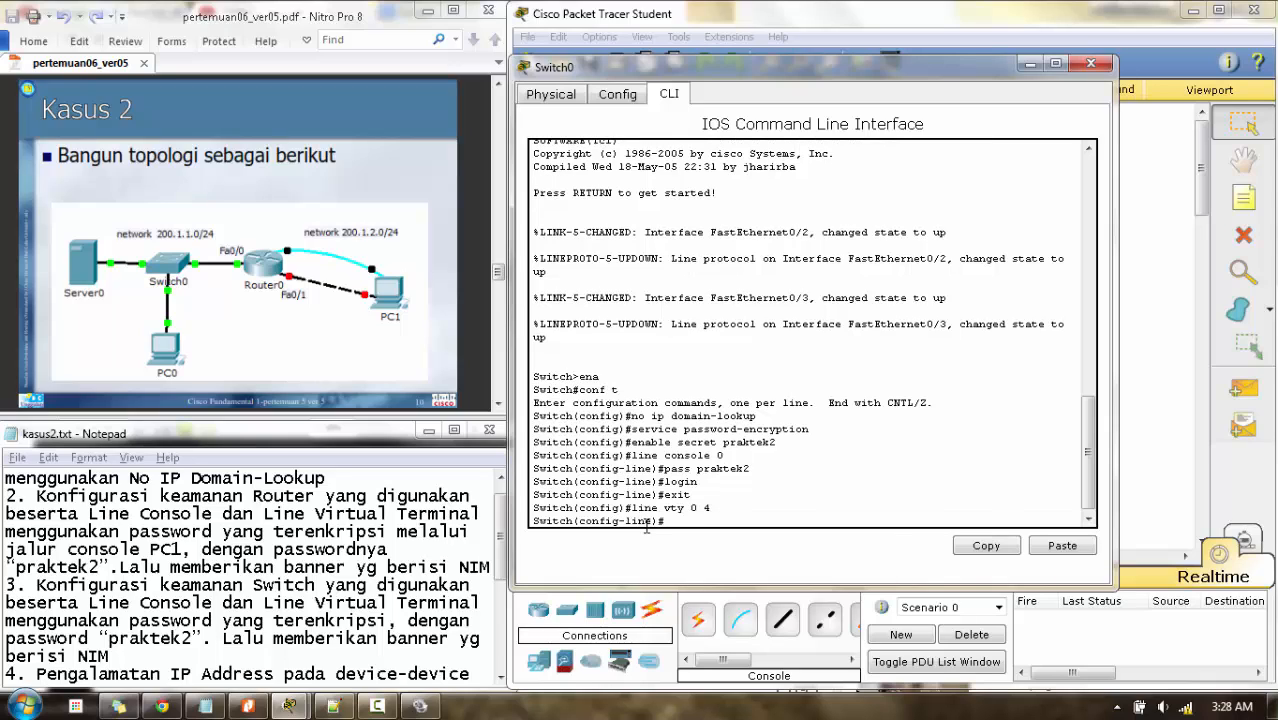
text(pass p)
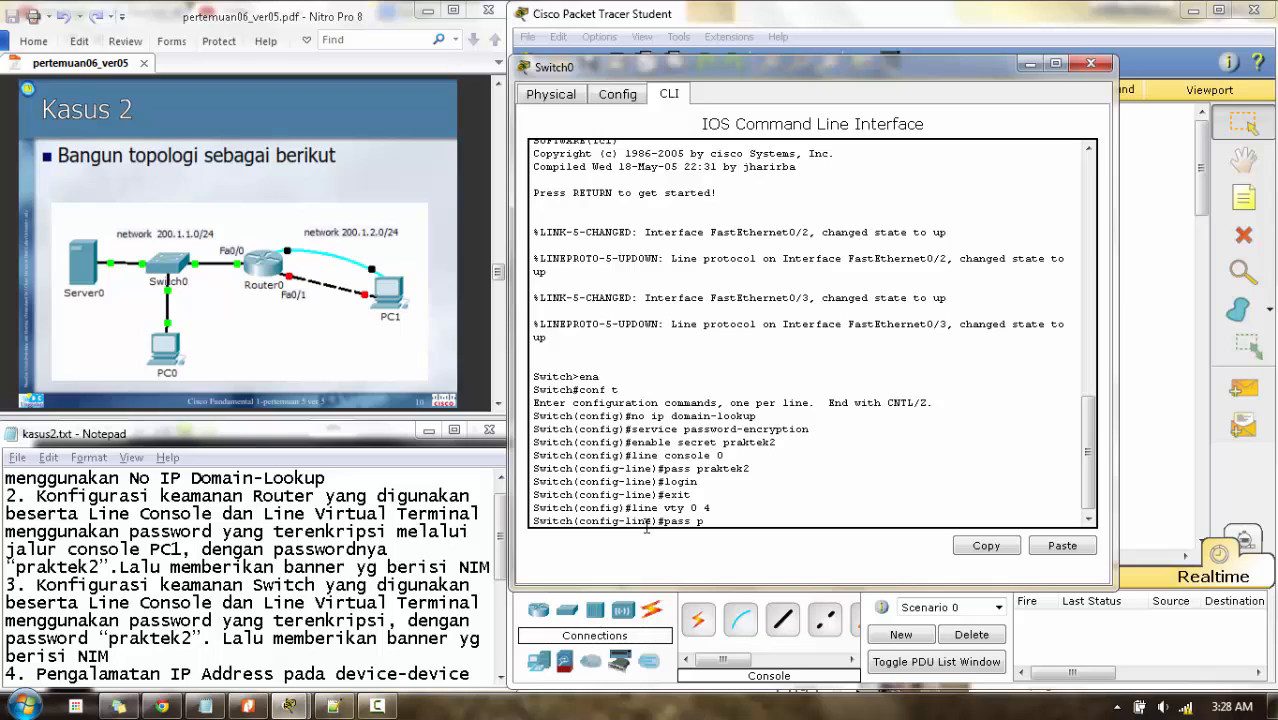
text(raktek2)
key(Return)
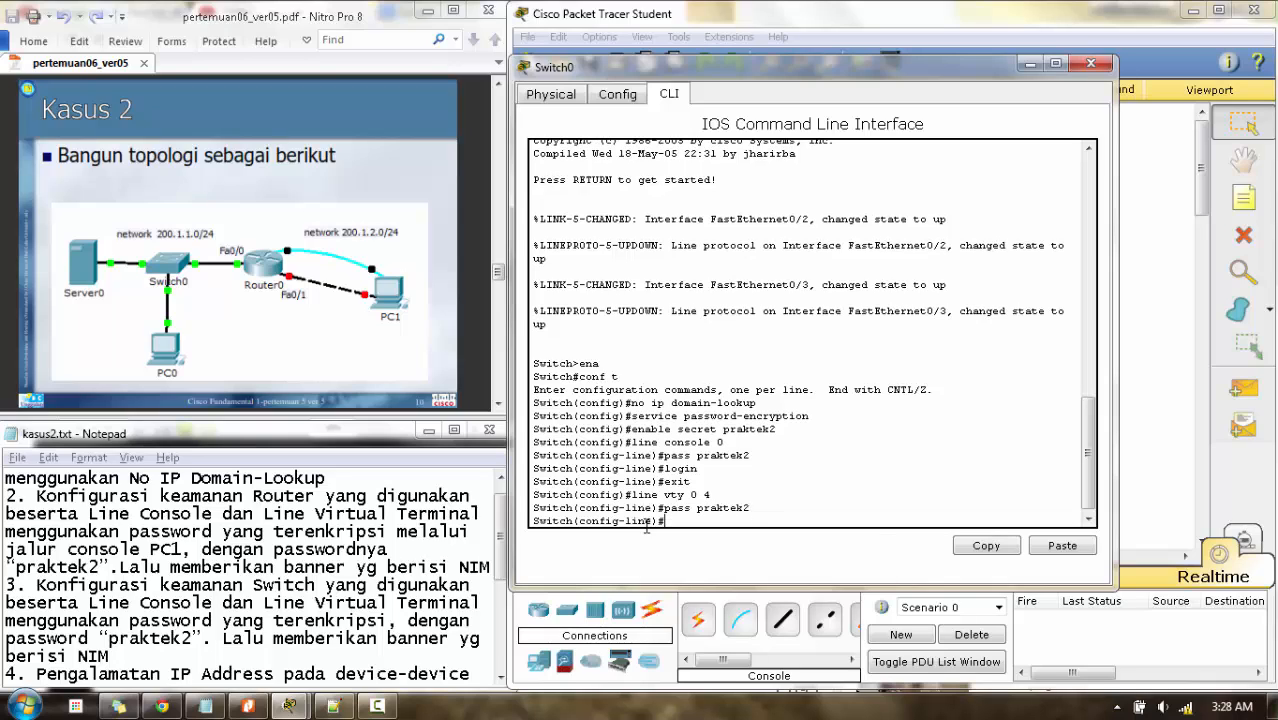
text(login)
key(Return)
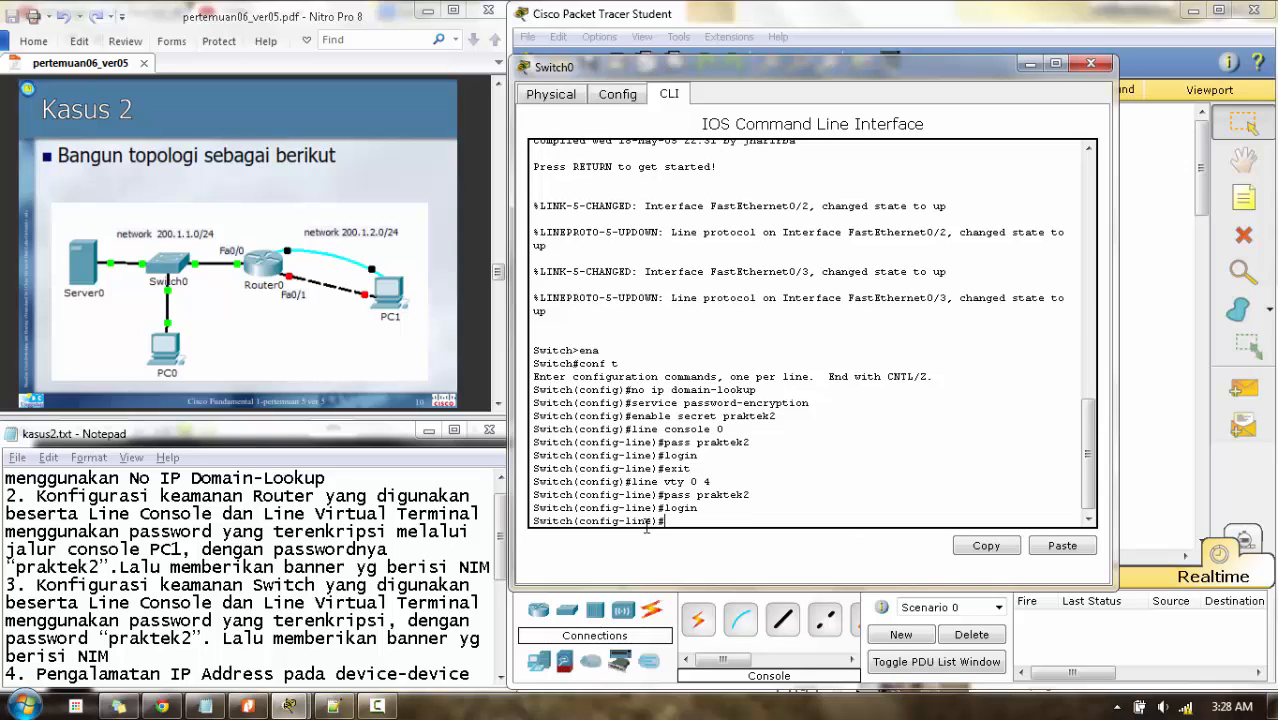
text(exit)
key(Return)
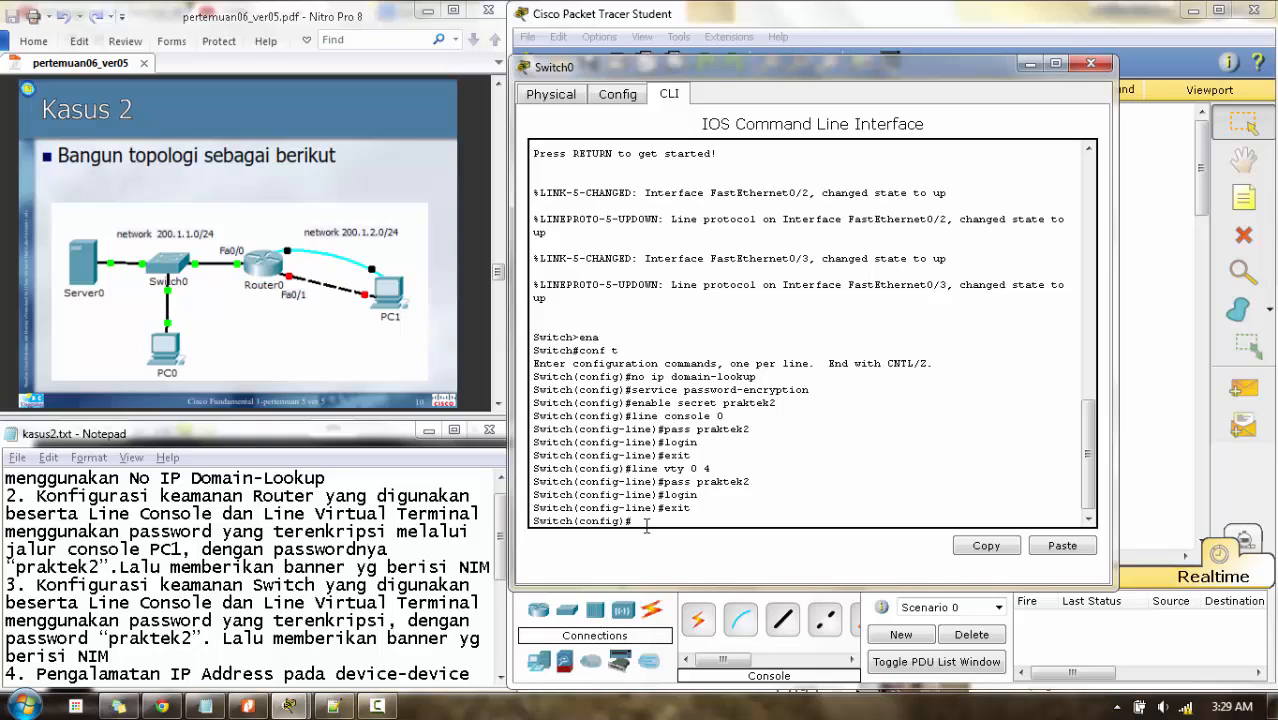
- Set a banner motd containing the student number, delimited by #
text(banner motd#)
key(BackSpace)
text(#1312503798#)
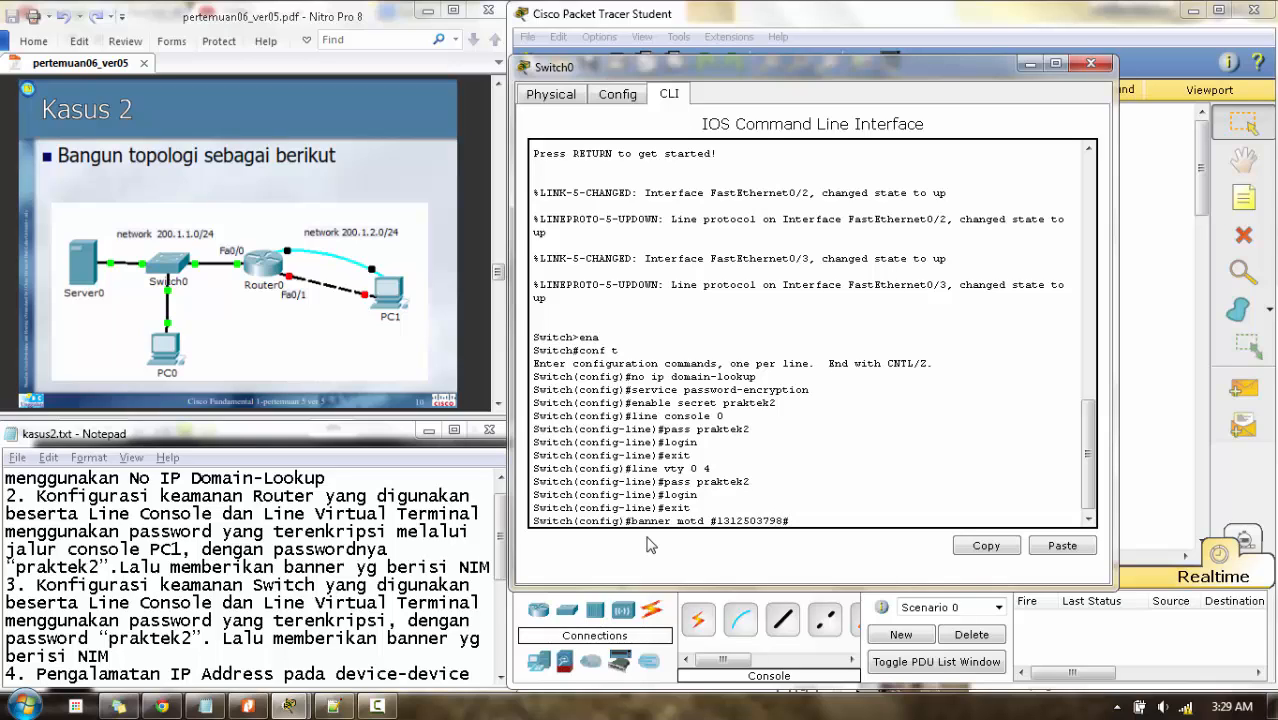
key(Return)
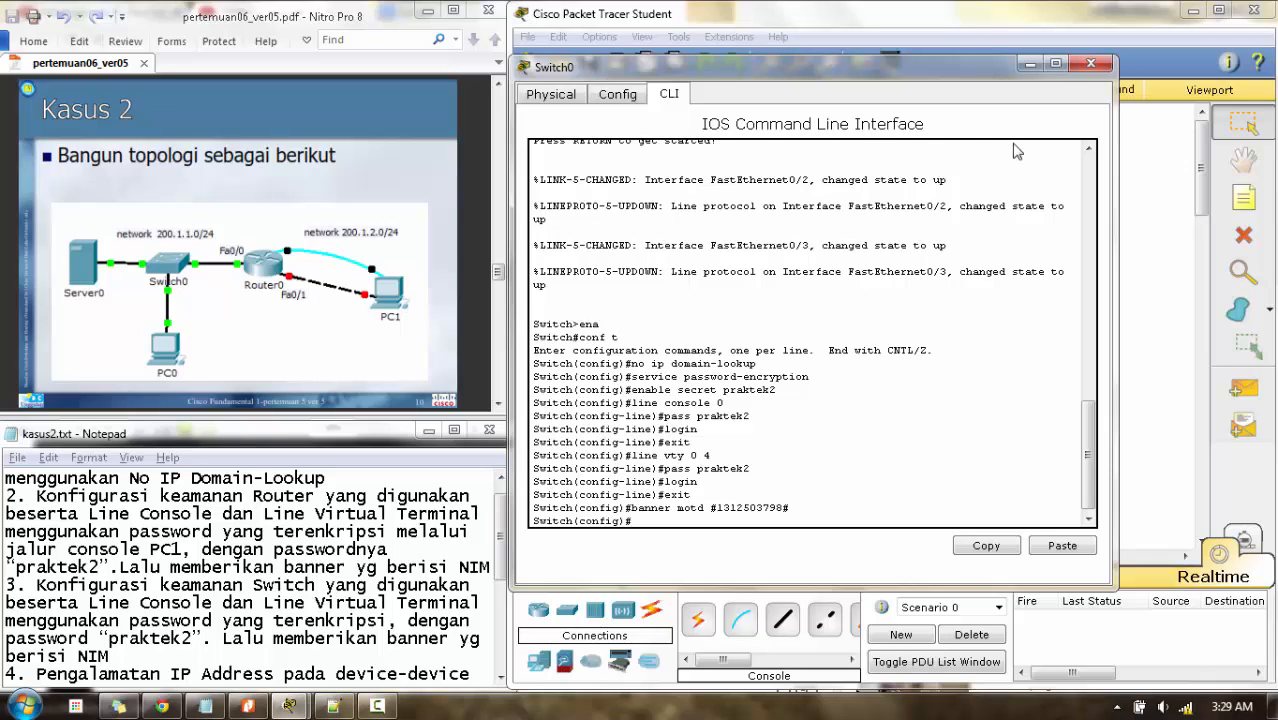
- Close Switch0's configuration window and review the lab task notes
click(446, 343)
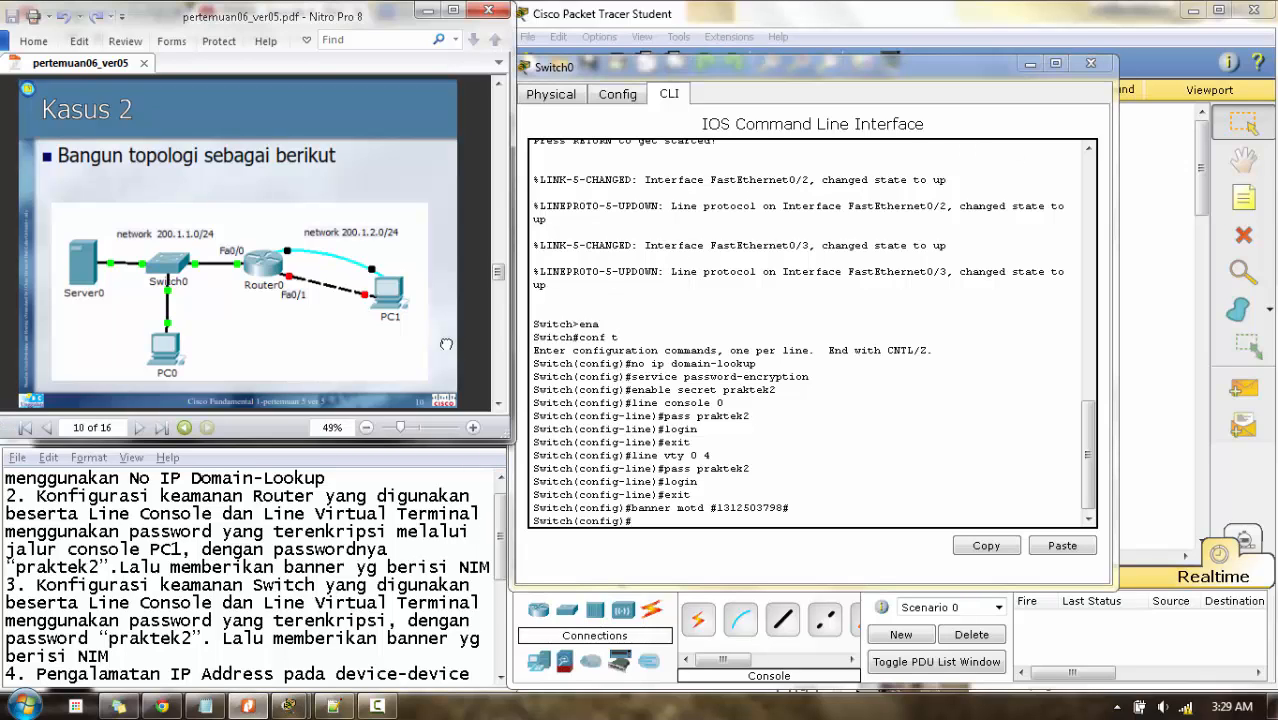
scroll(446, 343, down, 1)
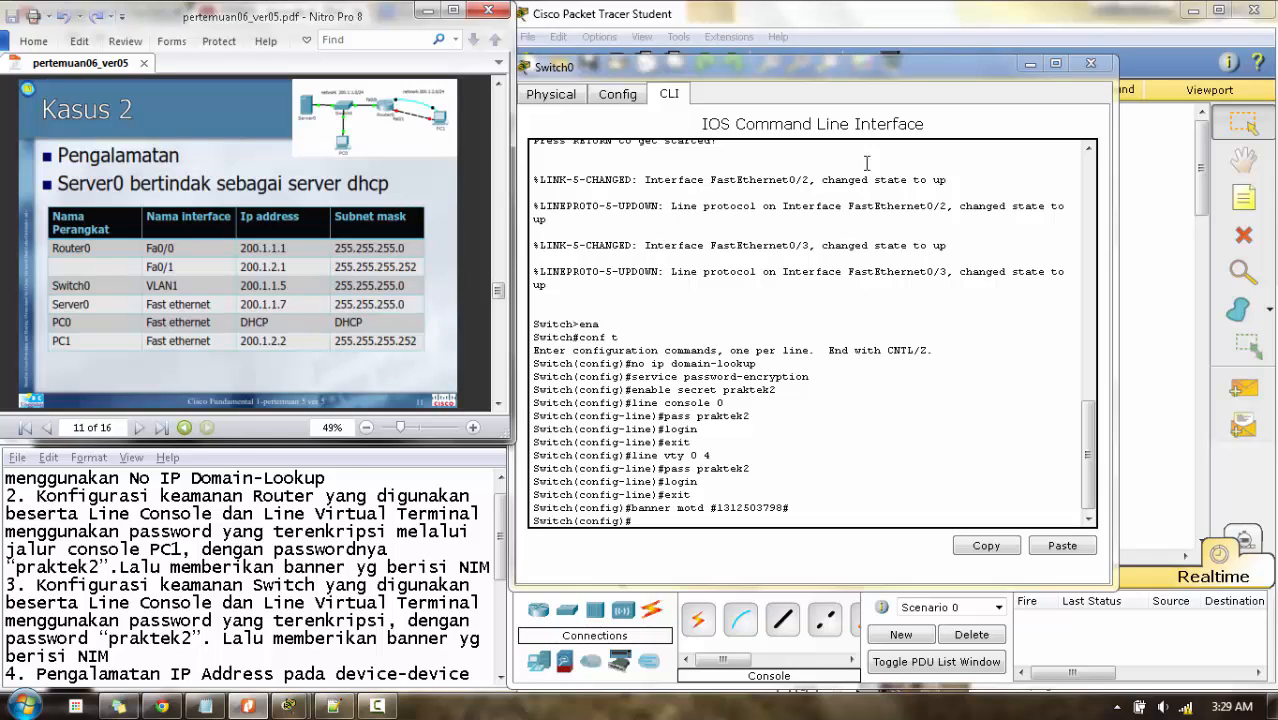
click(1090, 63)
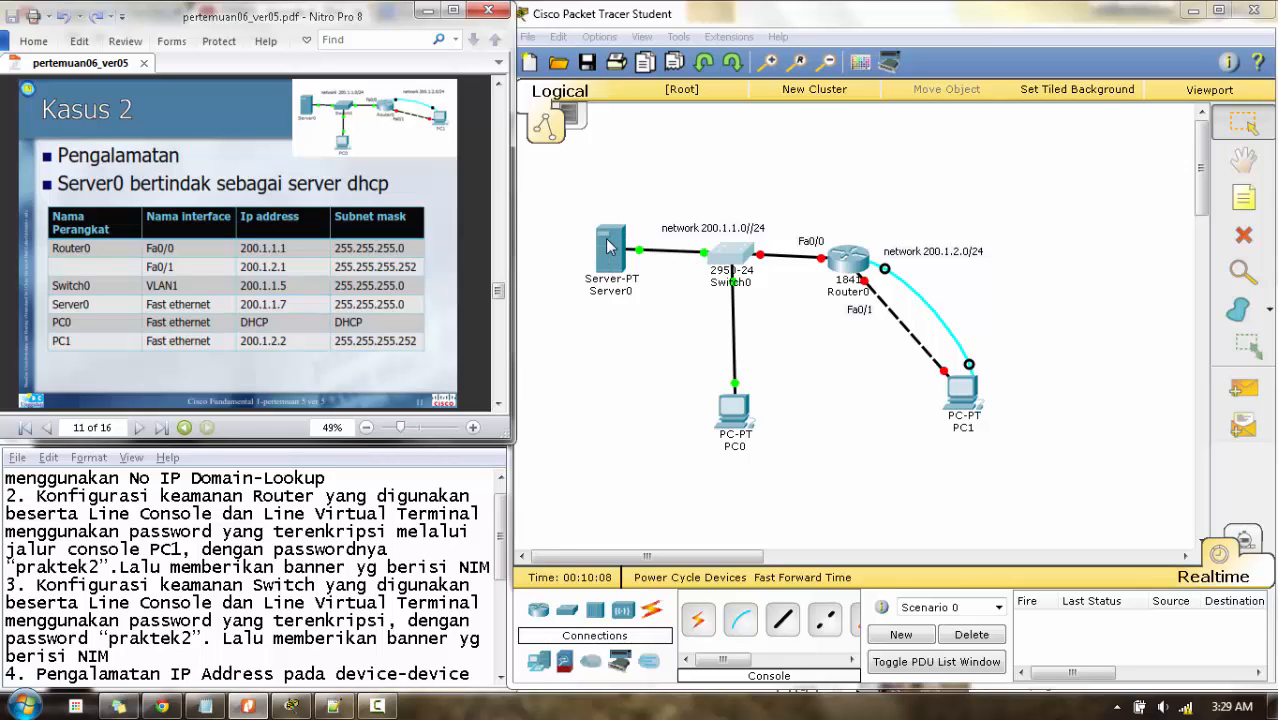
click(505, 568)
scroll(505, 568, down, 1)
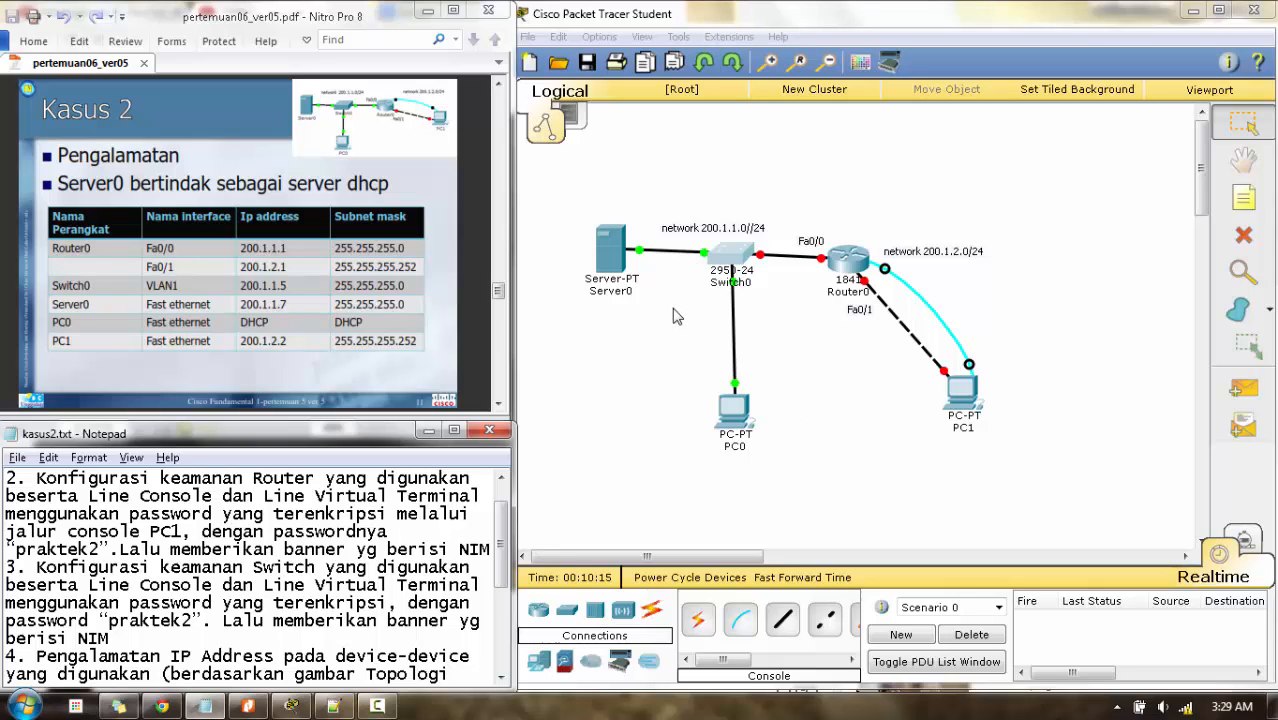
drag(505, 553, 505, 571)
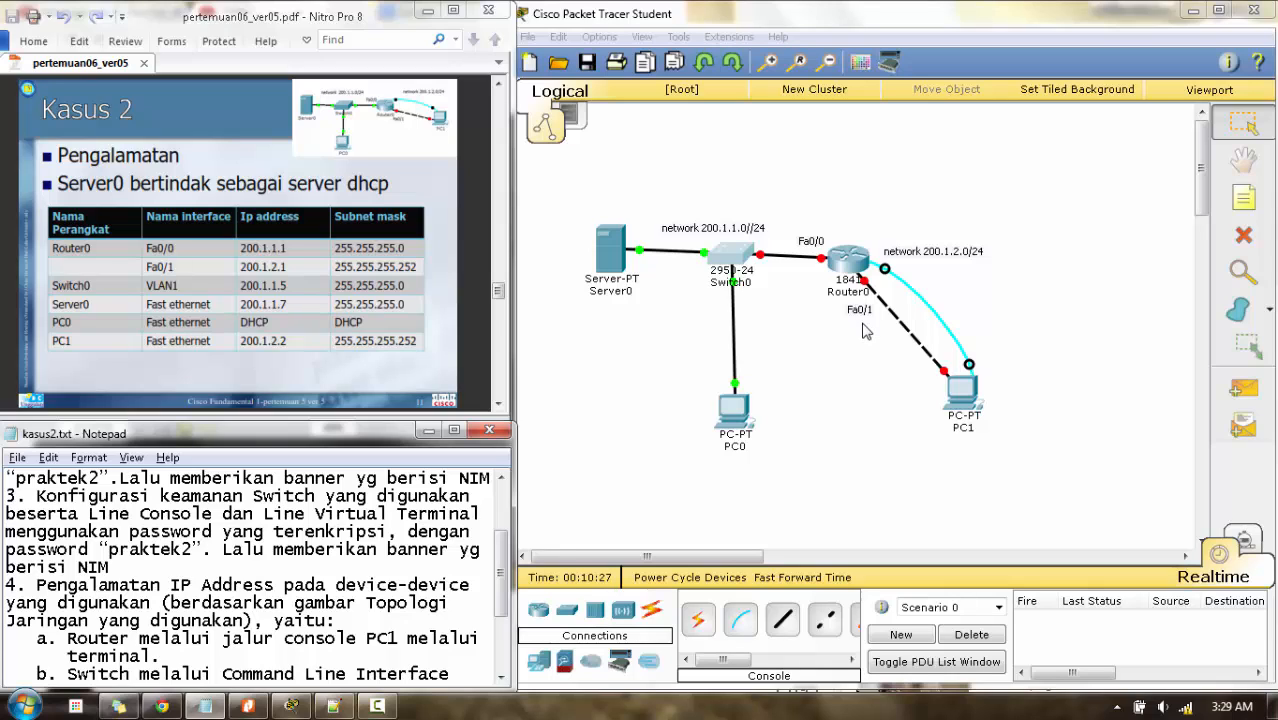
- Start a console terminal session from PC1 to Router0 with default settings
click(960, 396)
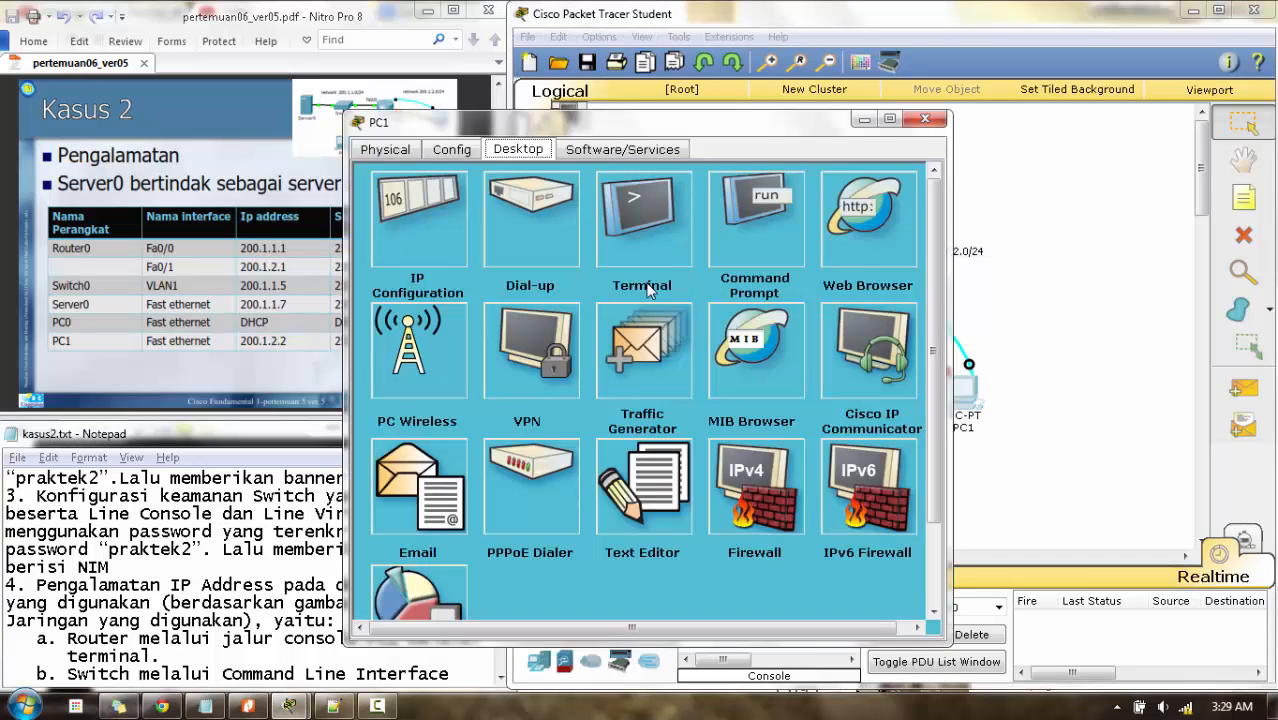
click(644, 230)
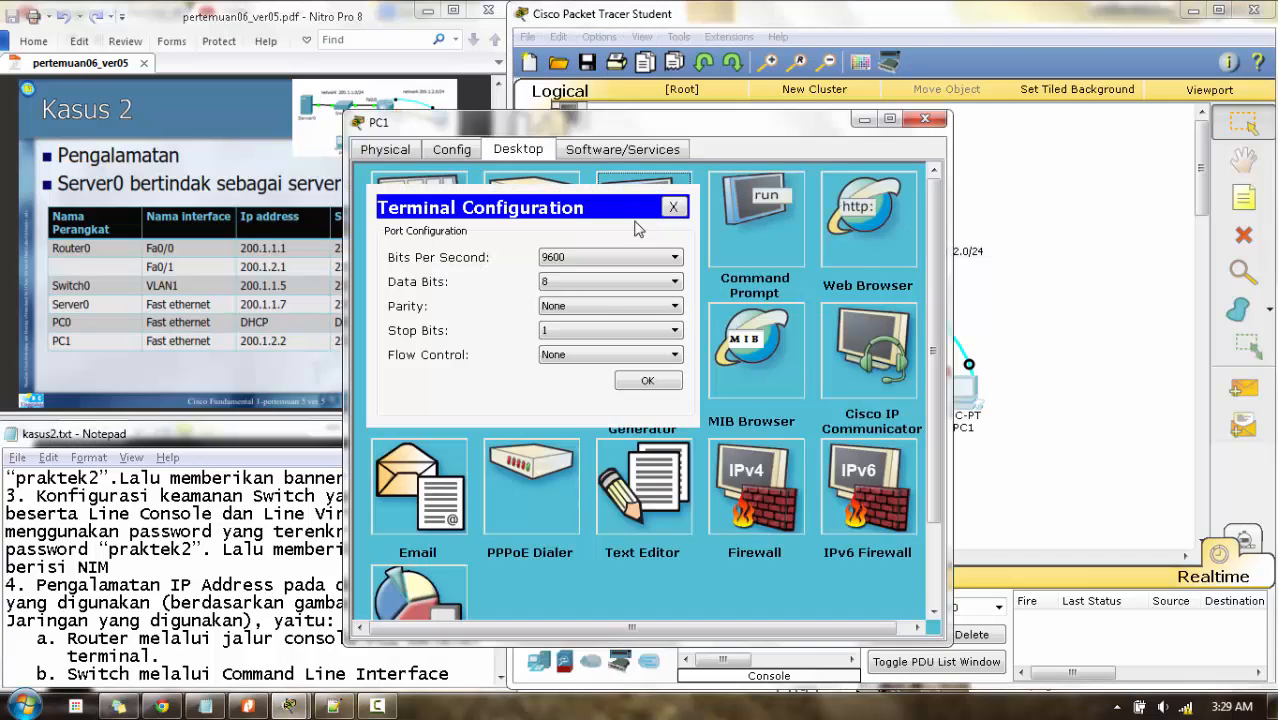
click(647, 382)
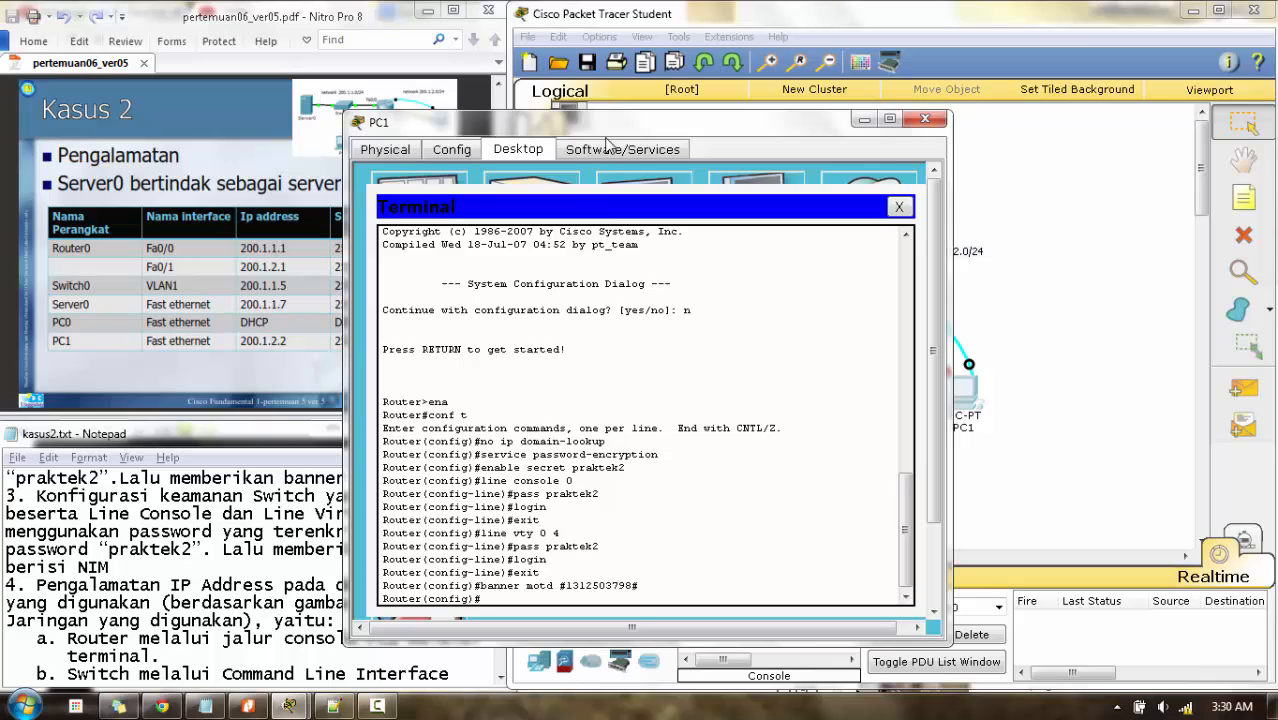
drag(603, 124, 757, 57)
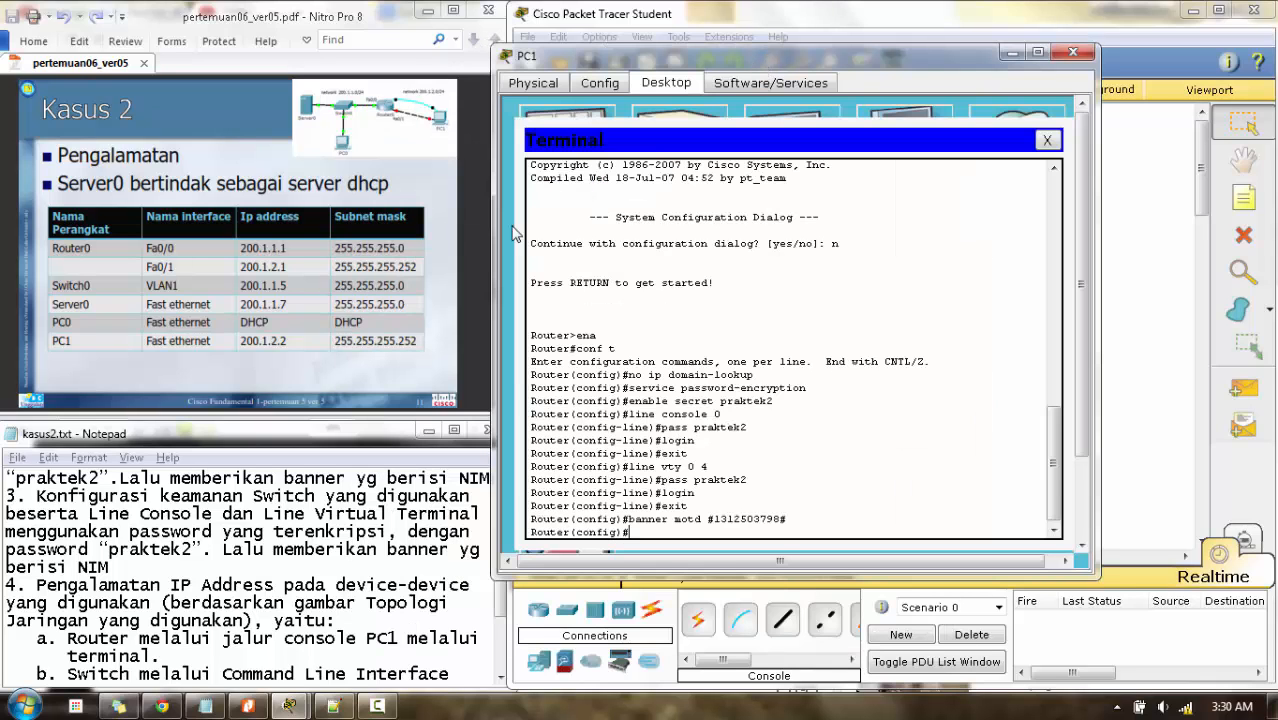
click(146, 248)
drag(146, 248, 421, 268)
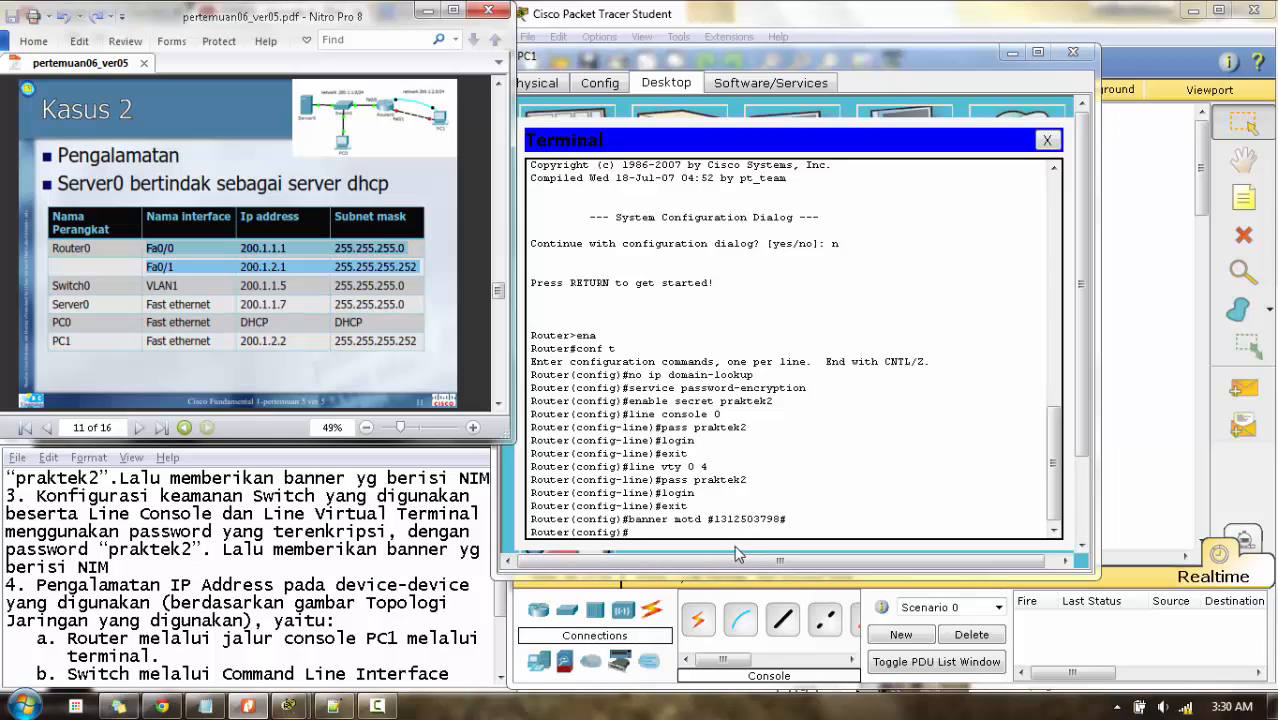
click(415, 253)
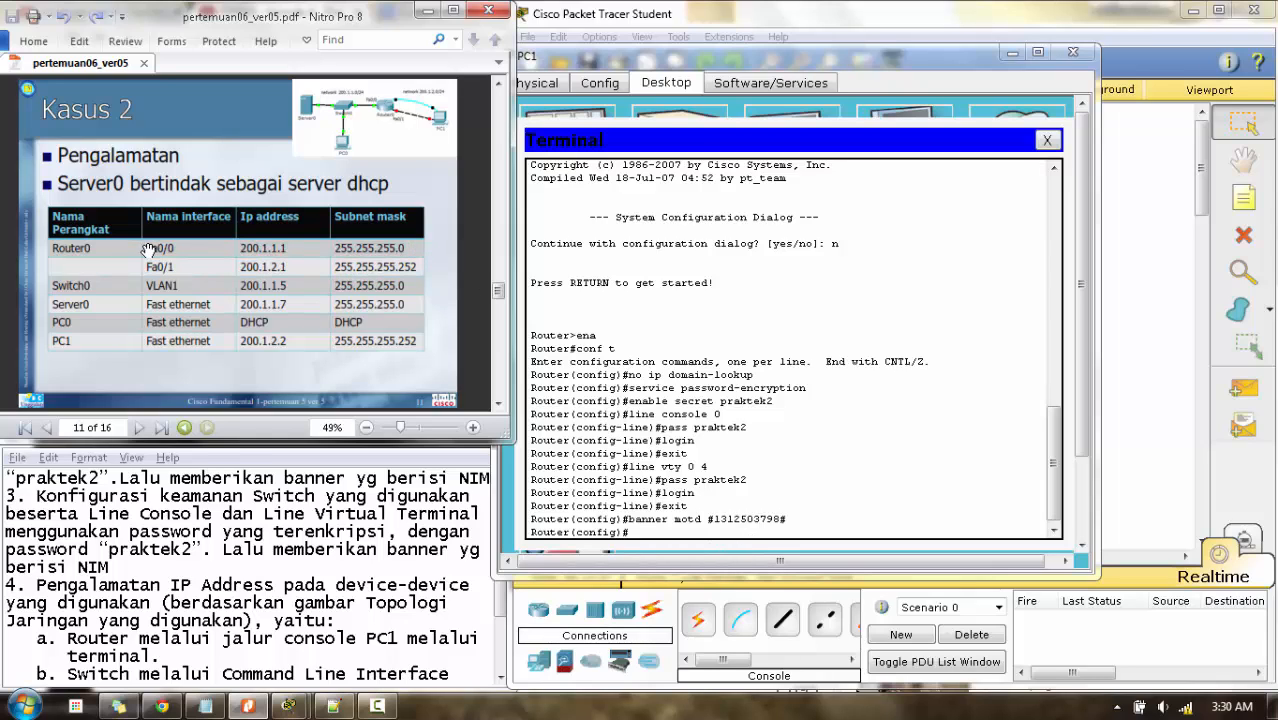
drag(147, 249, 406, 248)
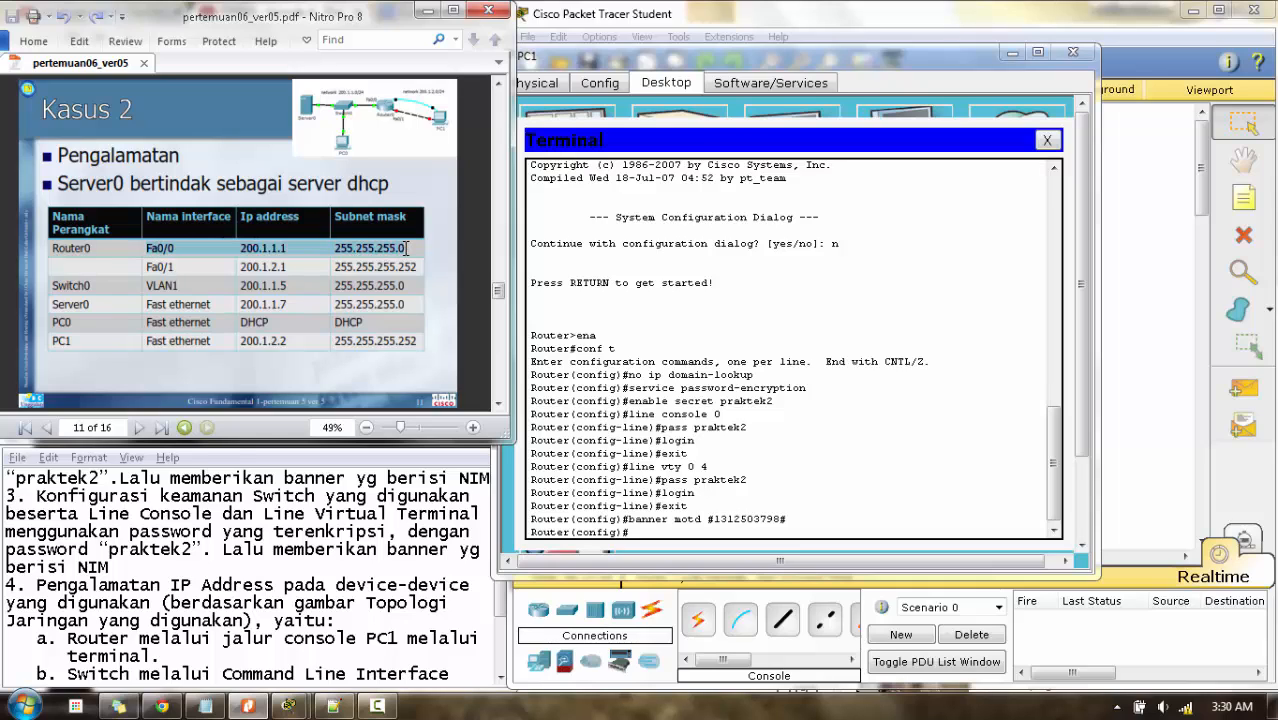
click(651, 532)
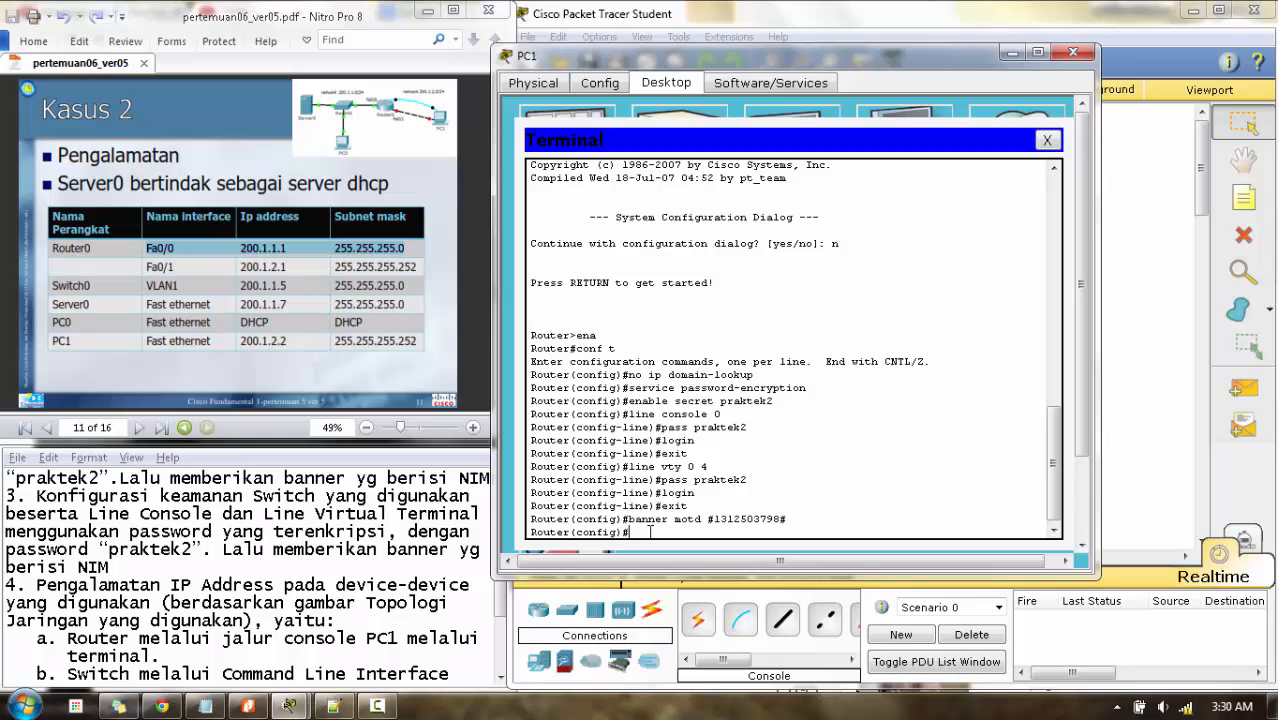
- Configure Fa0/0 with 200.1.1.1 255.255.255.0, enable it with no shutdown, then exit
text(interface)
text( fastethe)
text(rt)
text(et)
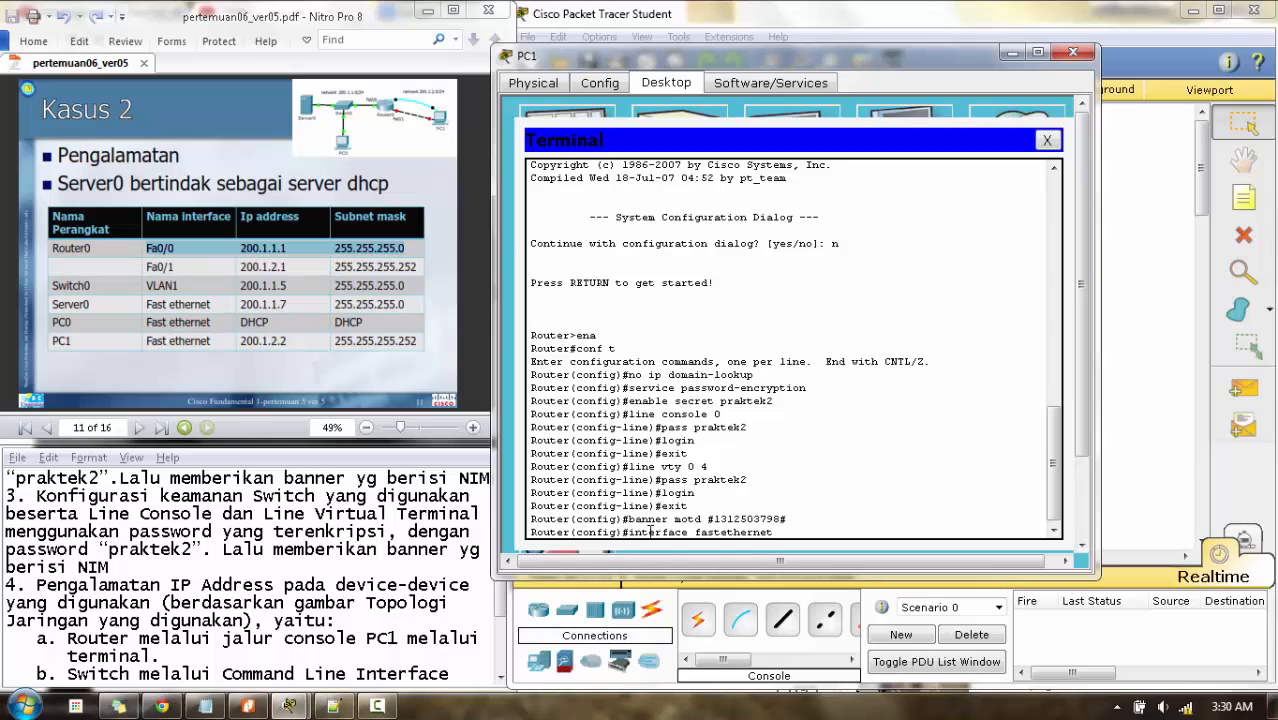
text(0/0)
key(Return)
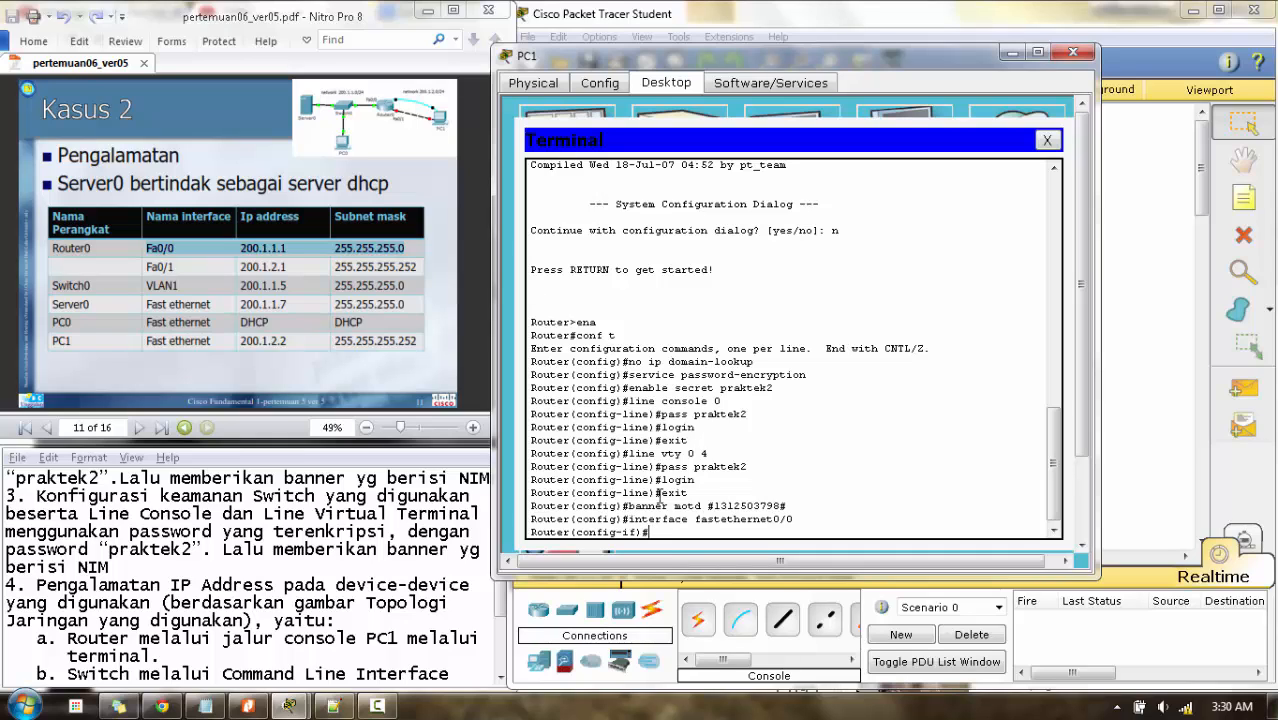
text(ip address 200.1.1.1 255.255.255.)
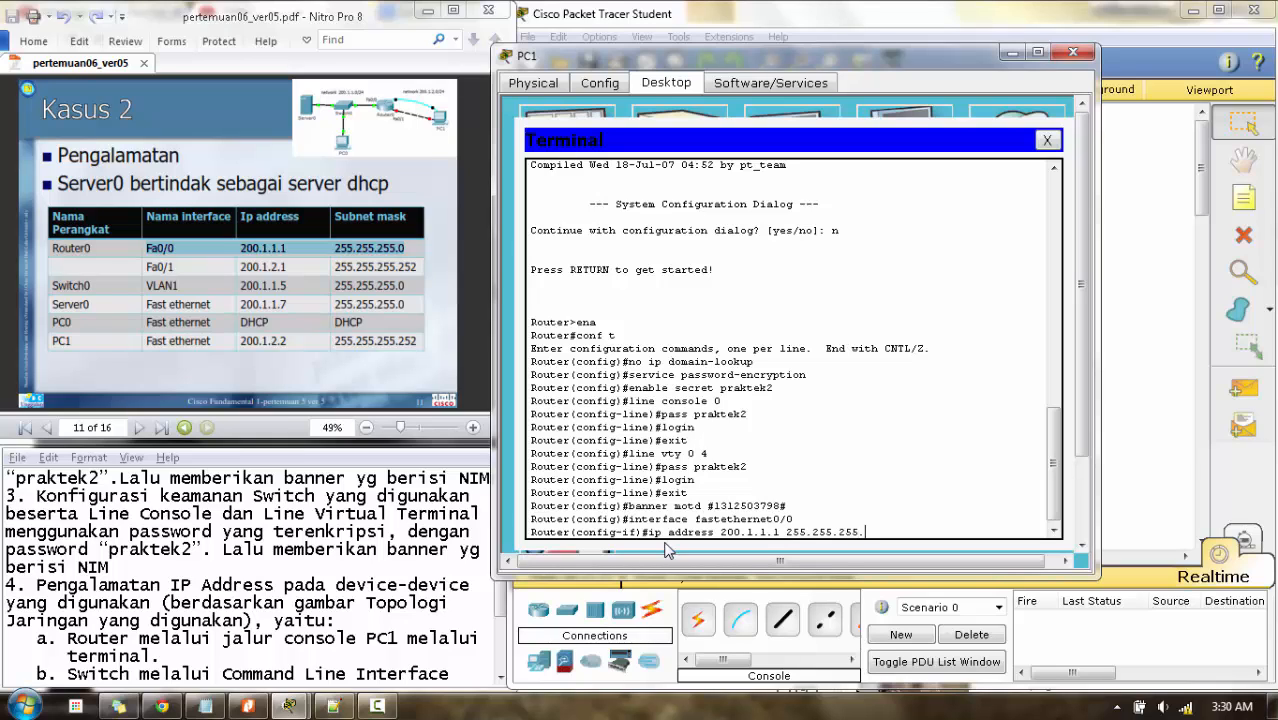
text(0)
key(Return)
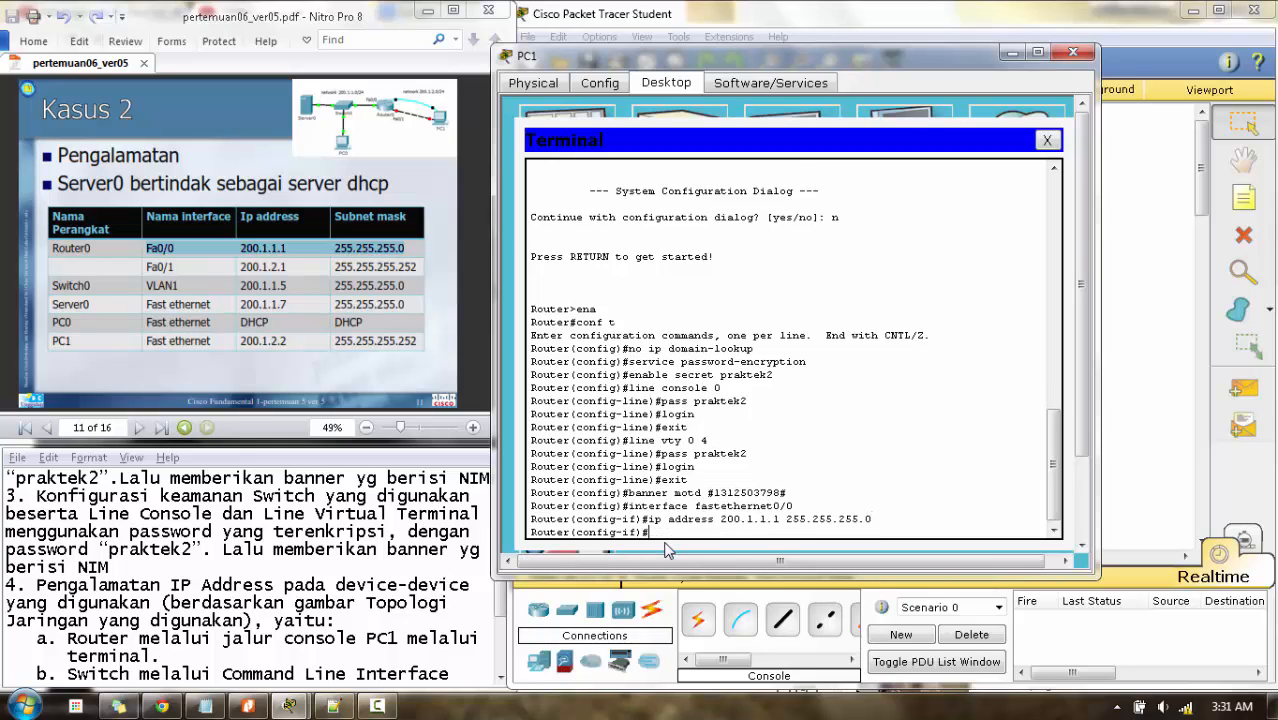
text(no shutdown)
key(Return)
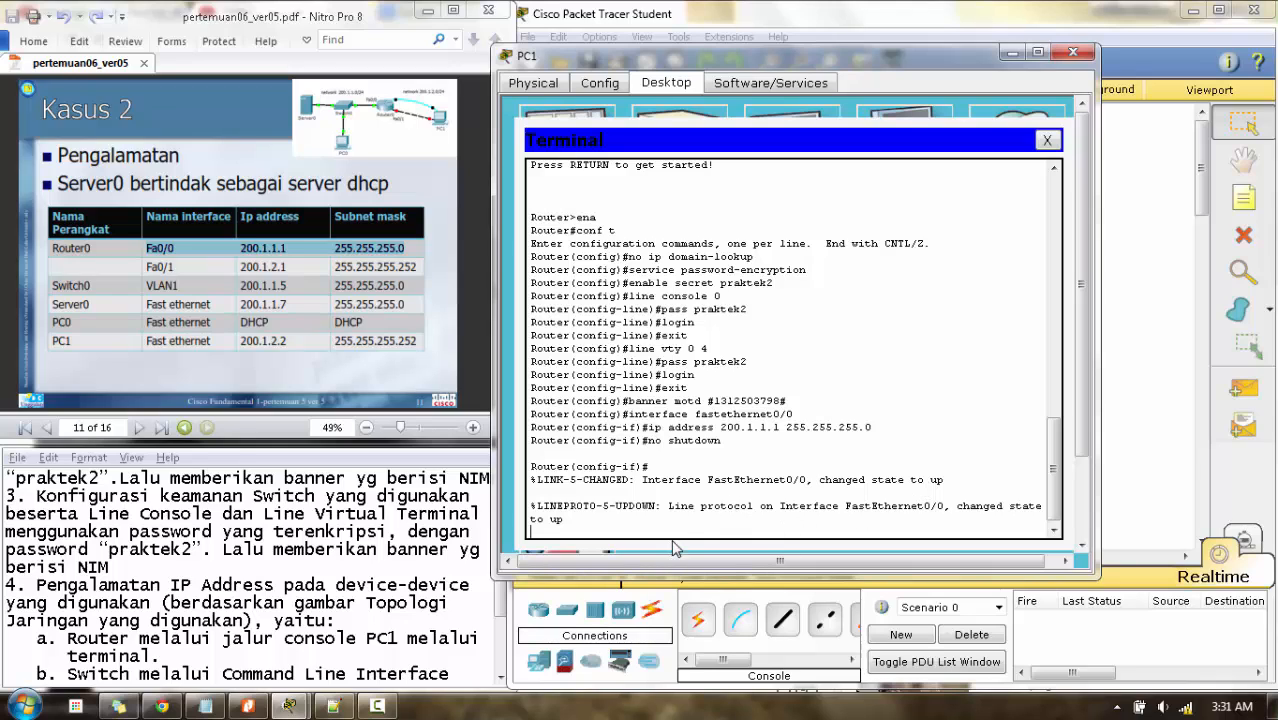
key(Return)
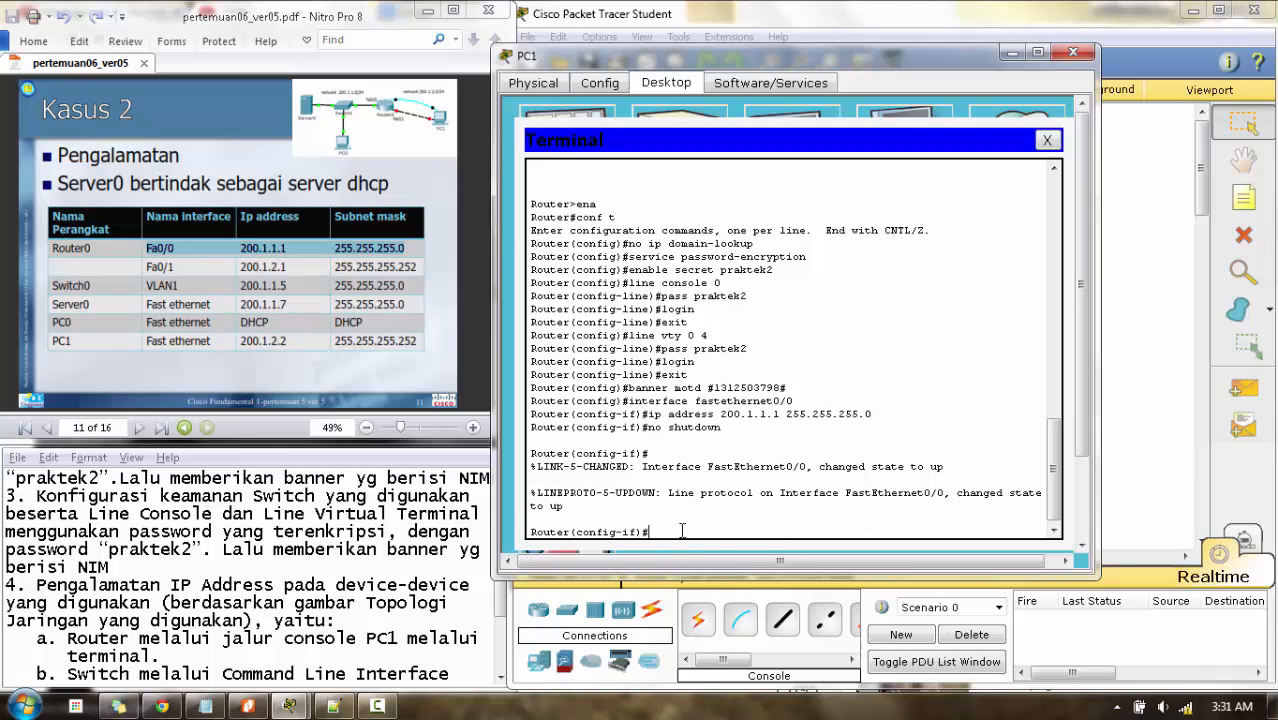
text(exit)
key(Return)
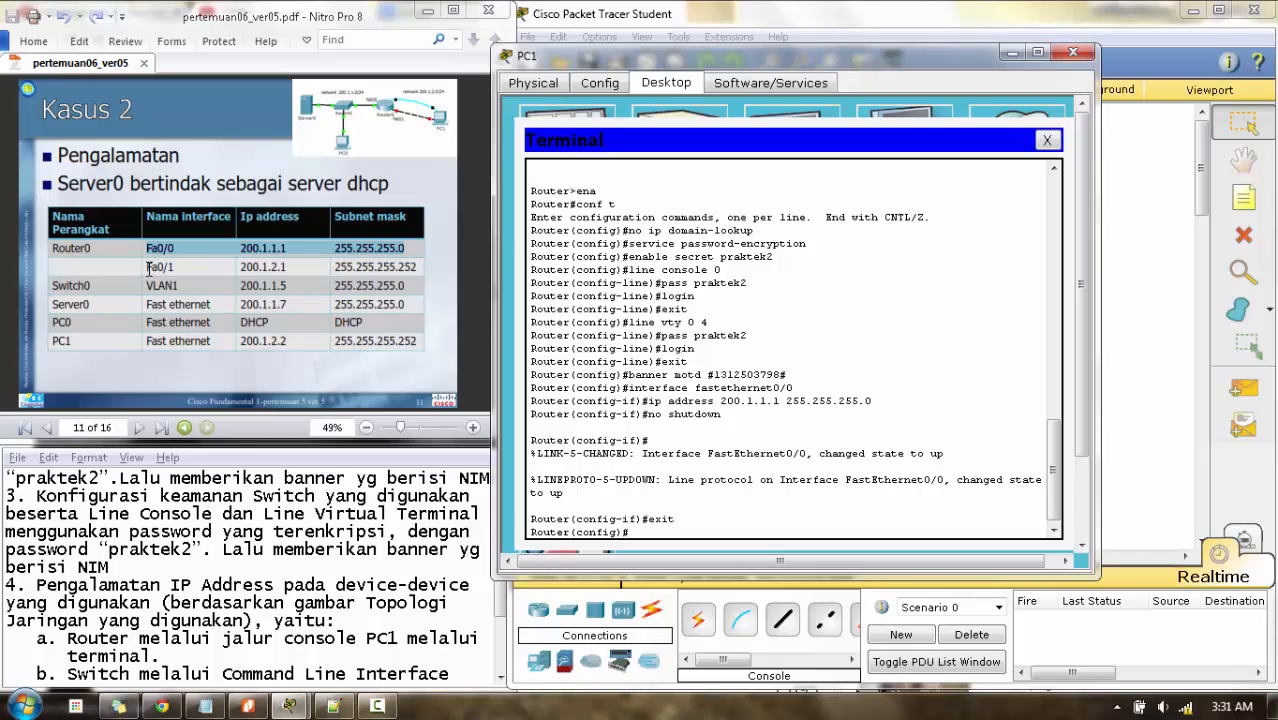
- Enter interface fastethernet0/1 after fixing a typo, assign 200.1.2.1 255.255.255.252, and run no shutdown
drag(148, 268, 416, 262)
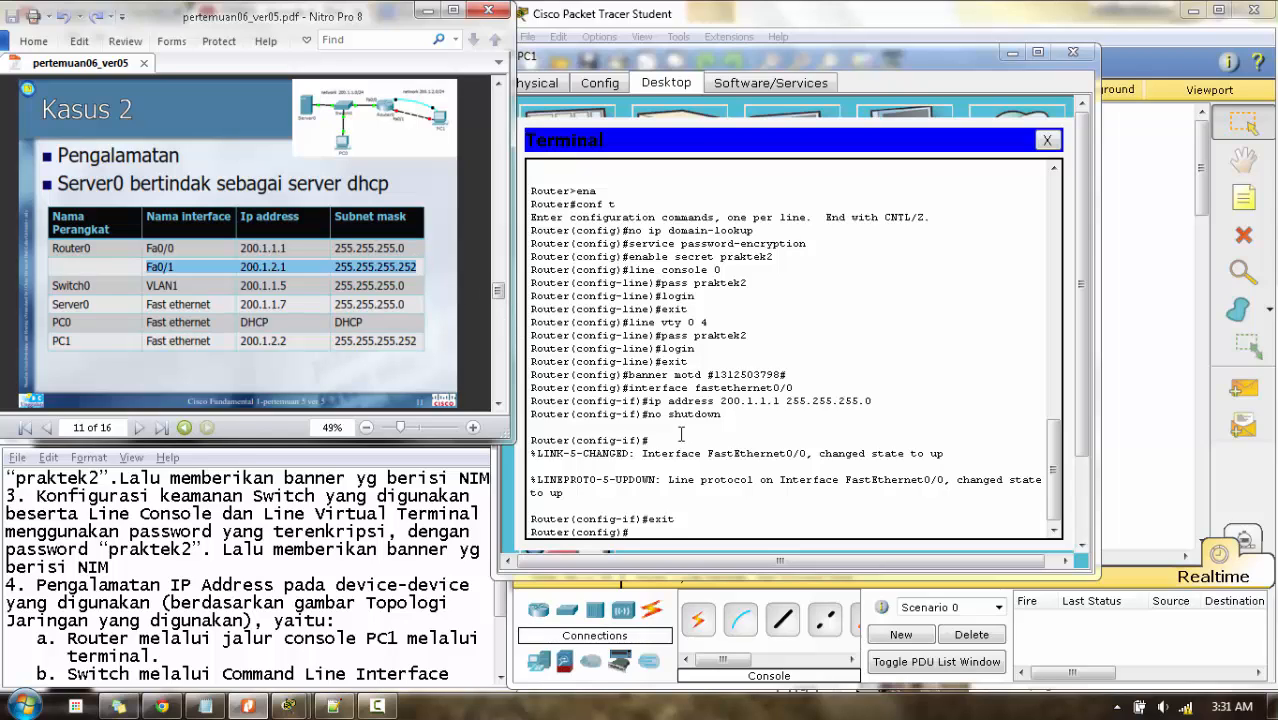
click(668, 534)
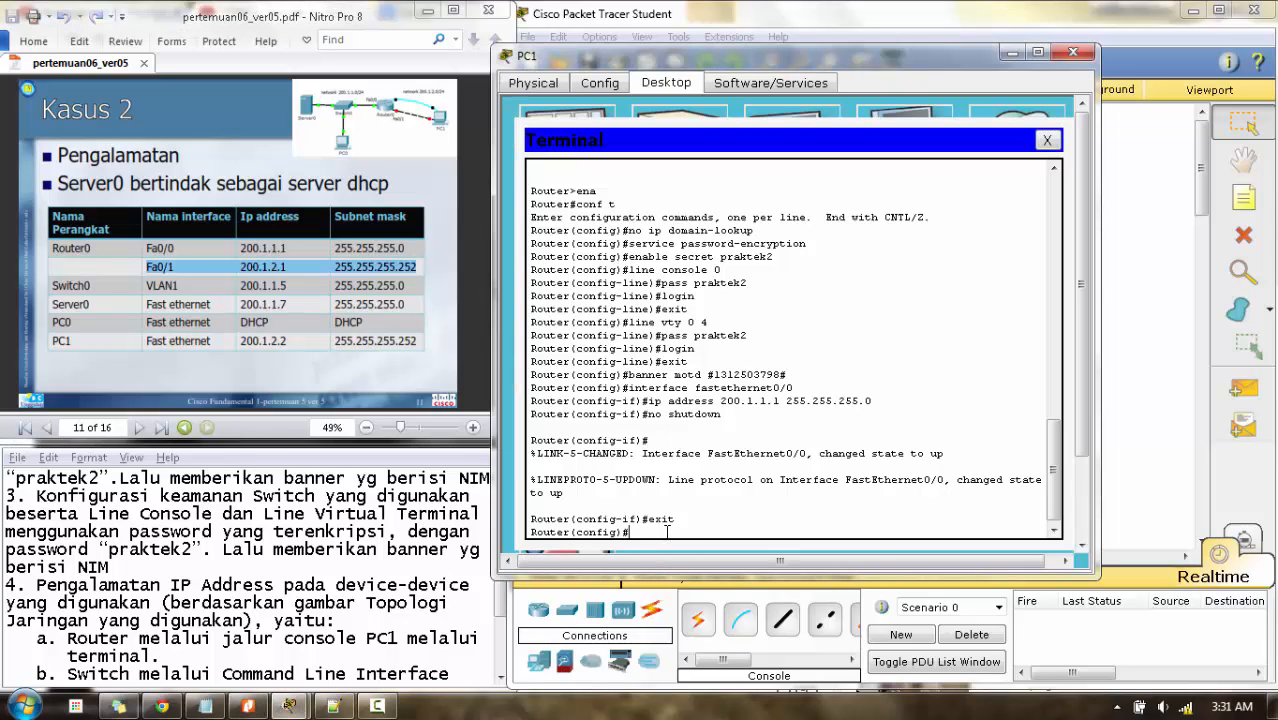
text(inteface fastethernet)
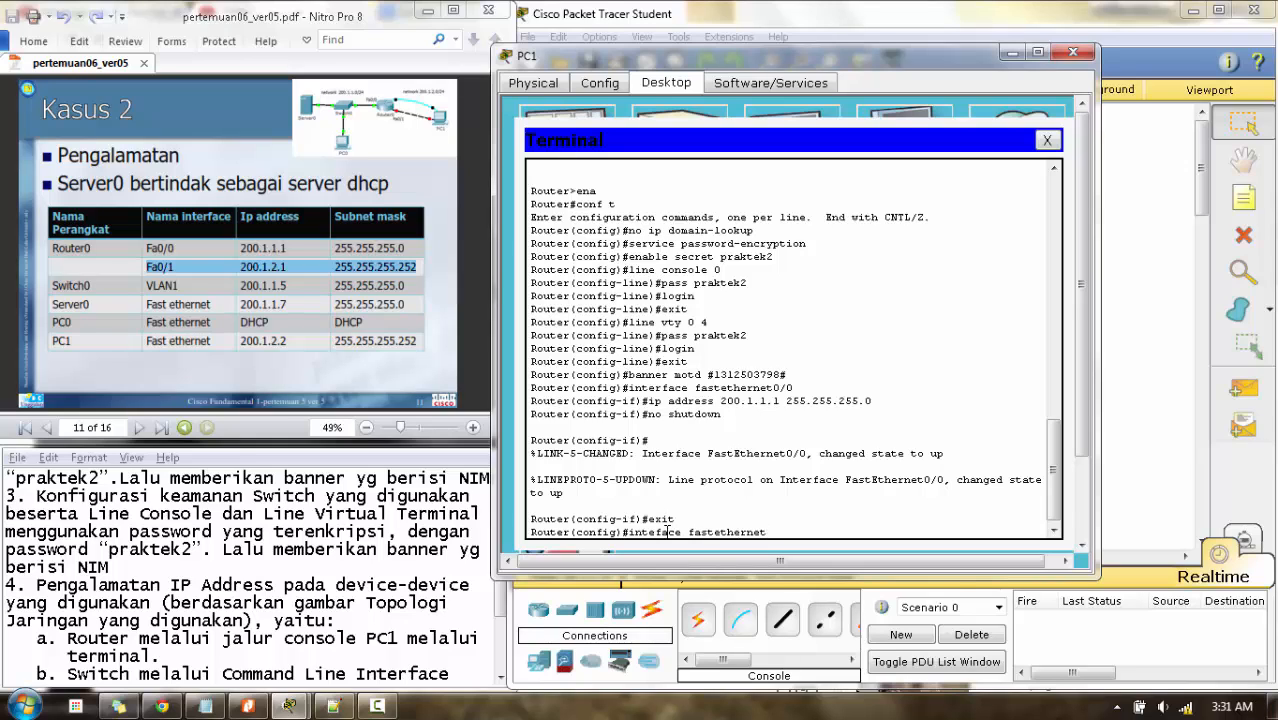
text(0/1)
key(Return)
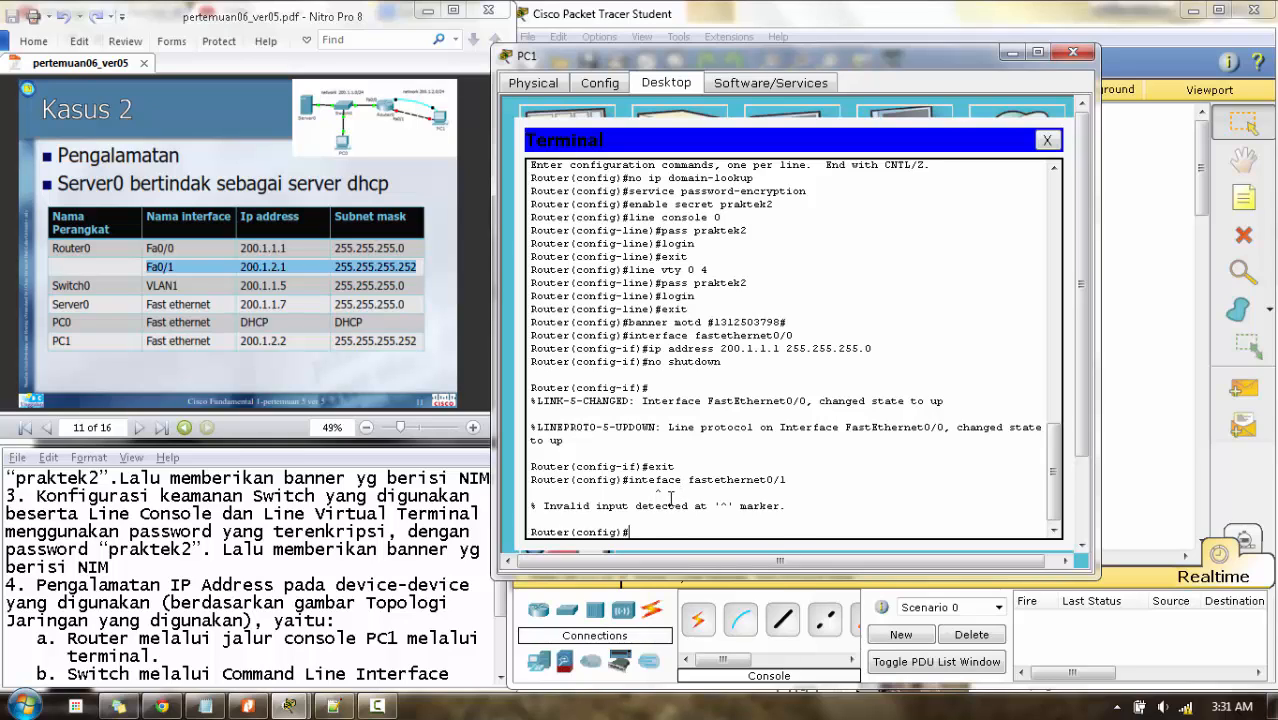
key(Up)
key(Left)
key(Left)
key(Left)
key(Left)
key(Left)
key(Left)
key(Left)
key(Left)
key(Left)
key(Left)
key(Left)
key(Left)
key(Left)
key(Left)
key(Left)
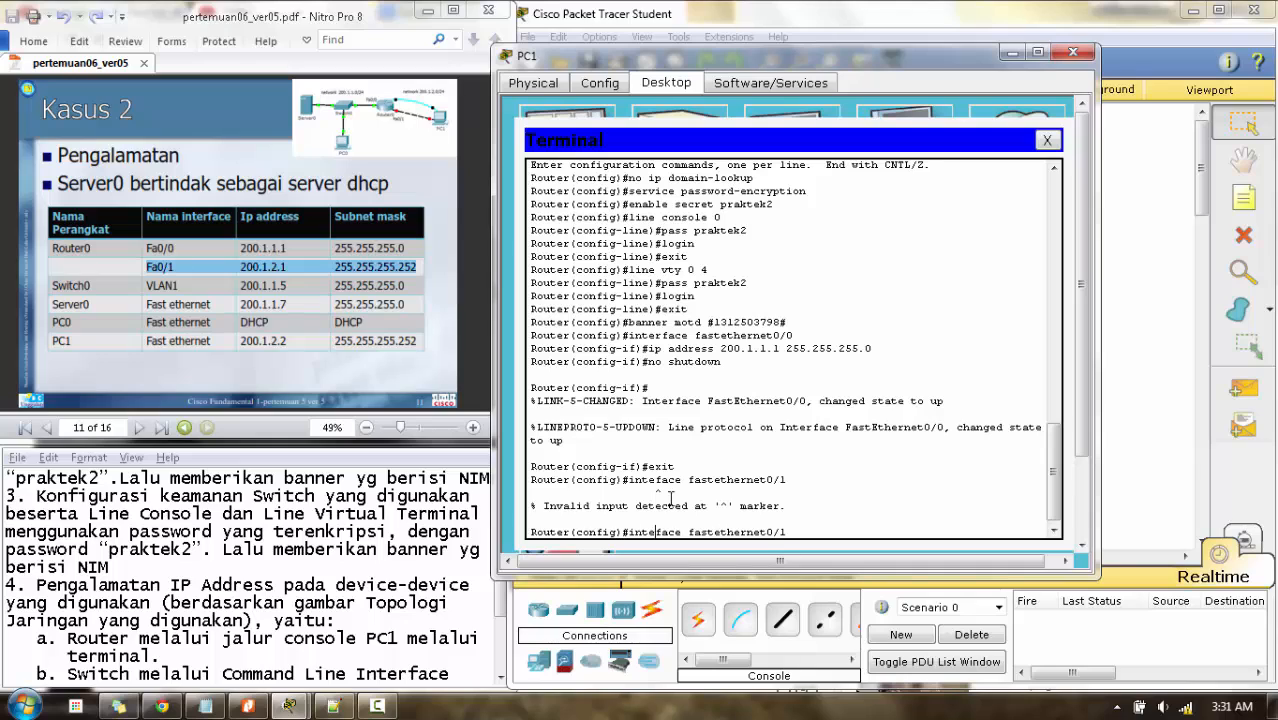
text(r)
key(Return)
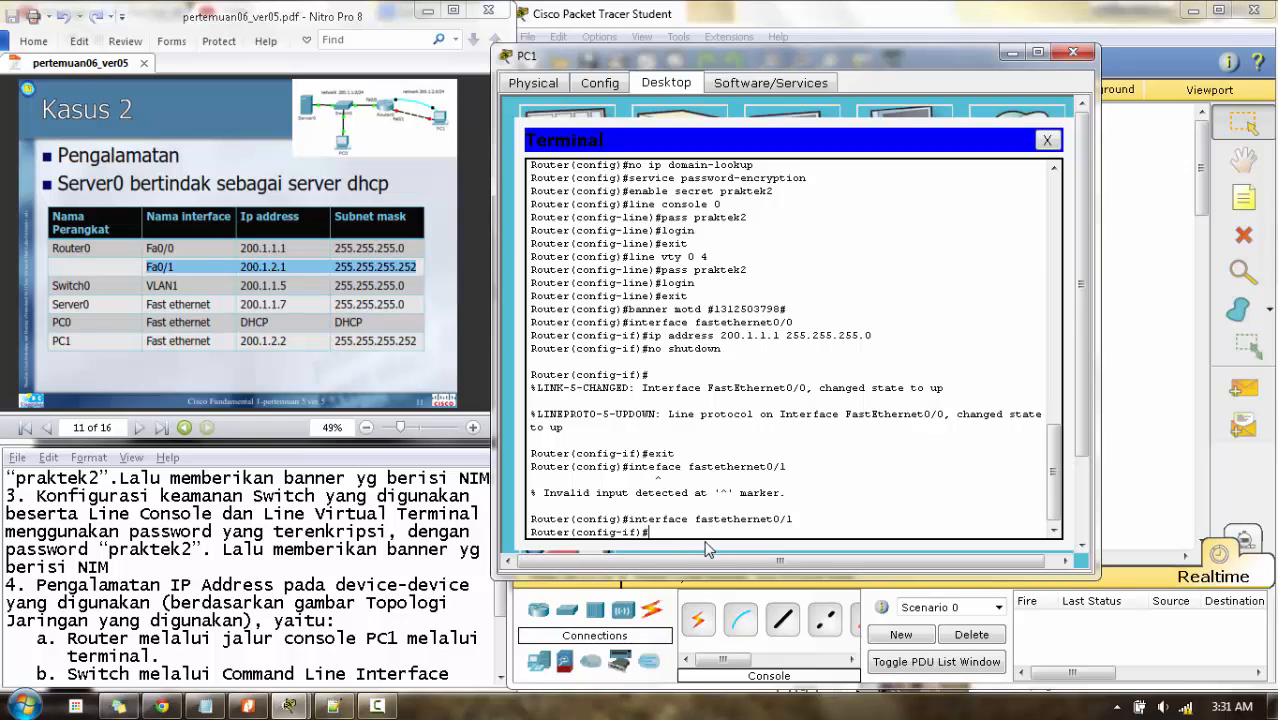
text(ip address 200.1.2.1 255.255.255.)
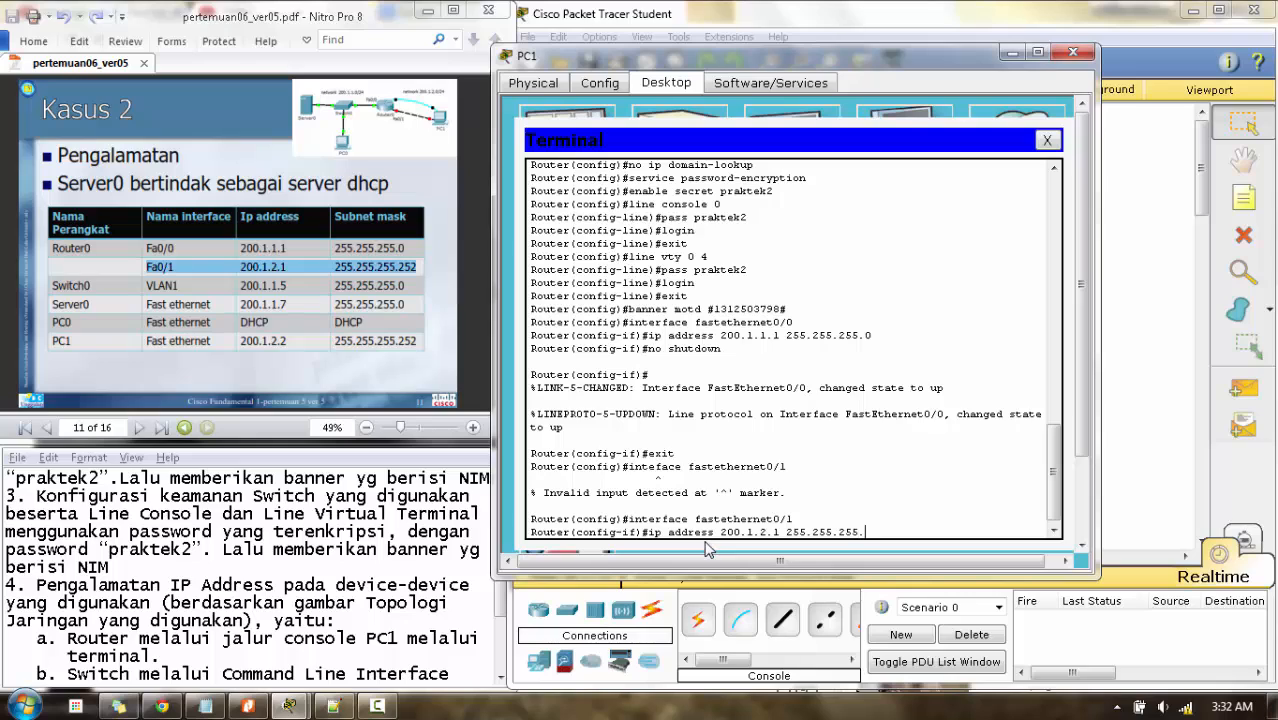
text(252)
key(Return)
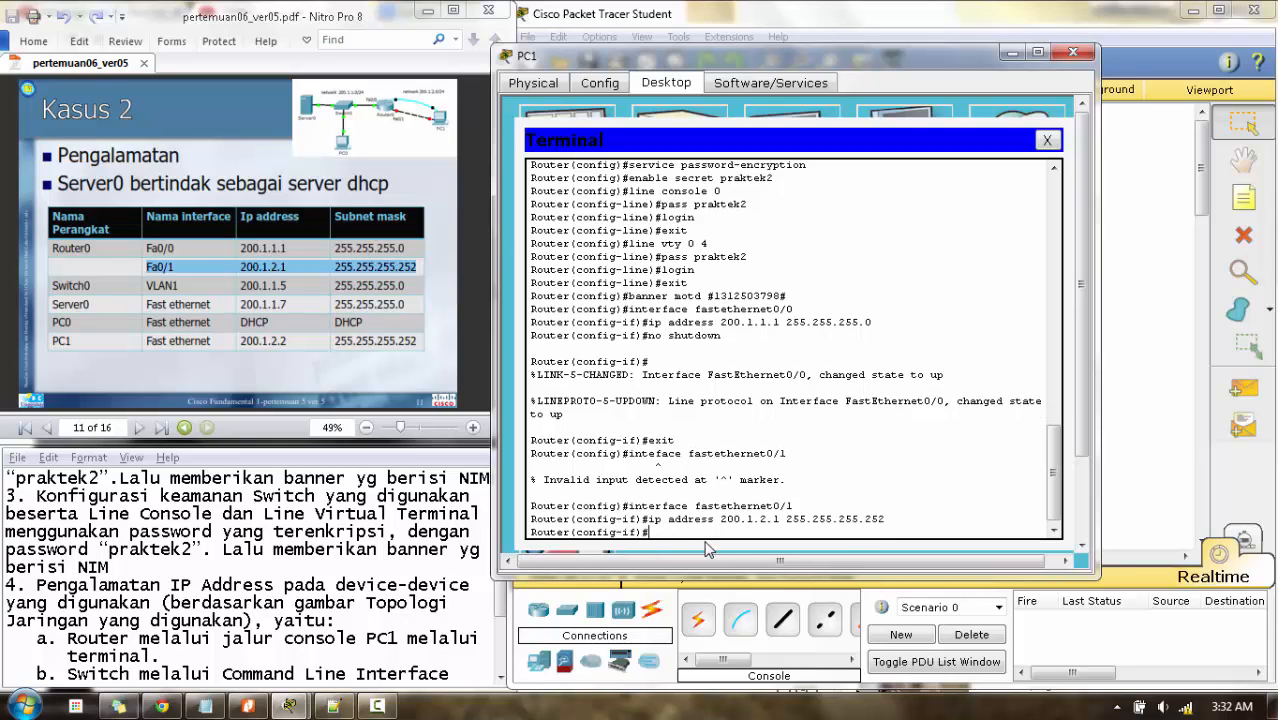
text(no shutdown)
key(Return)
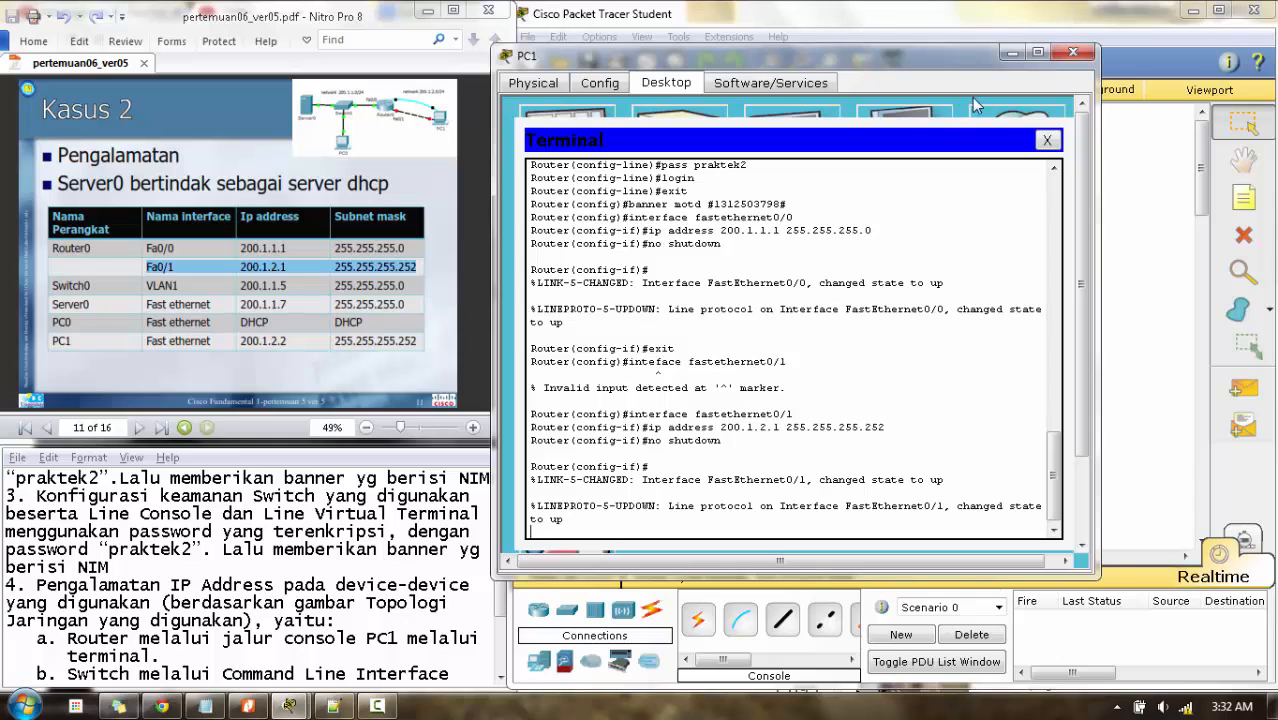
- Close PC1's terminal and enter interface vlan1 configuration in Switch0's CLI
click(1073, 51)
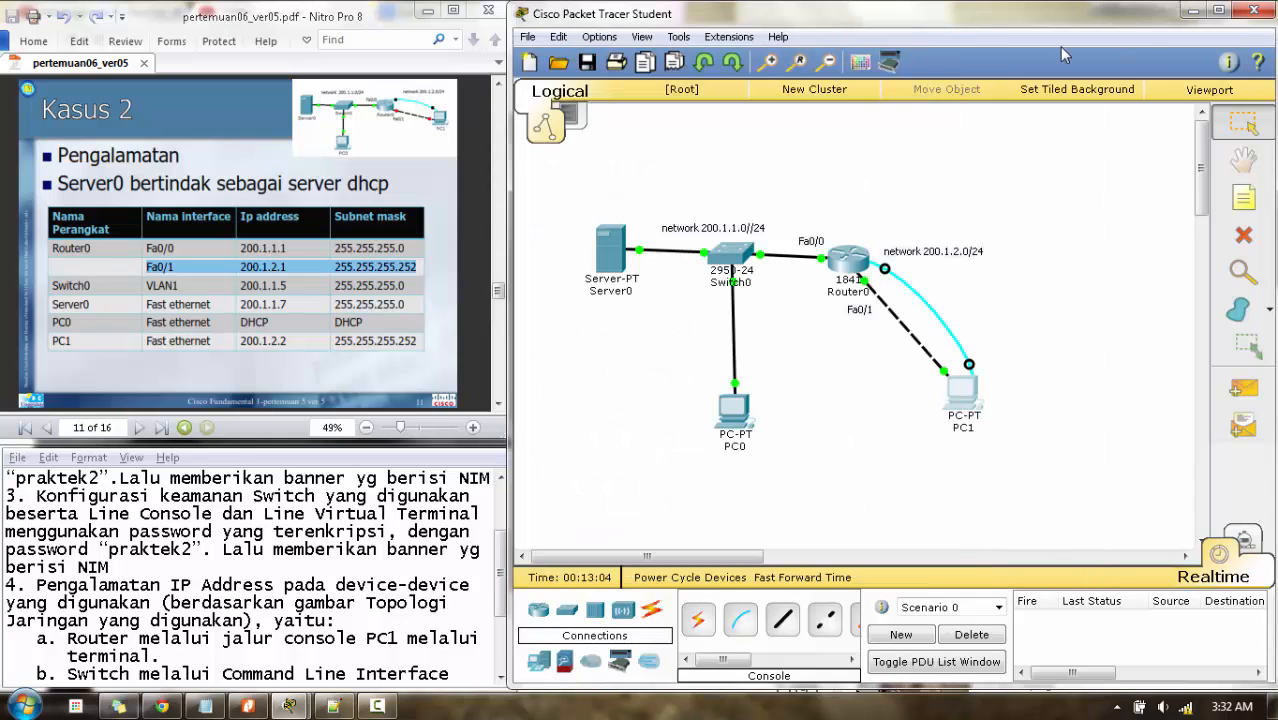
click(735, 262)
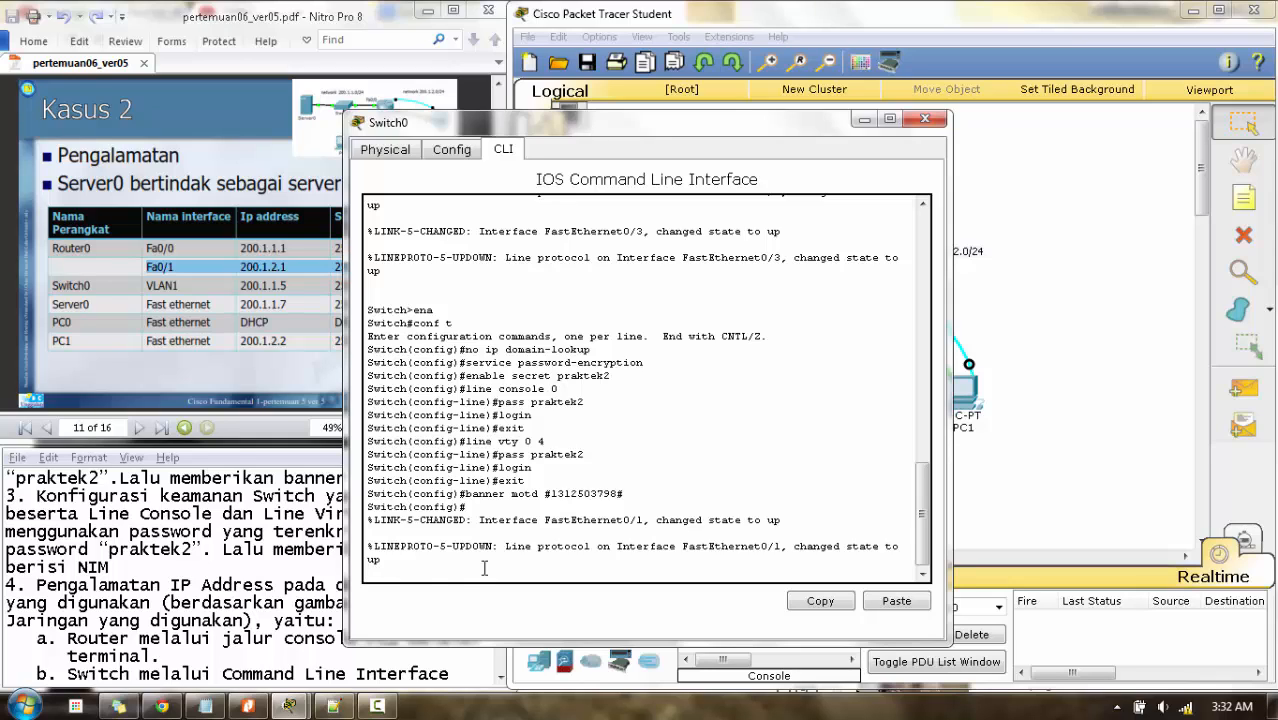
key(Return)
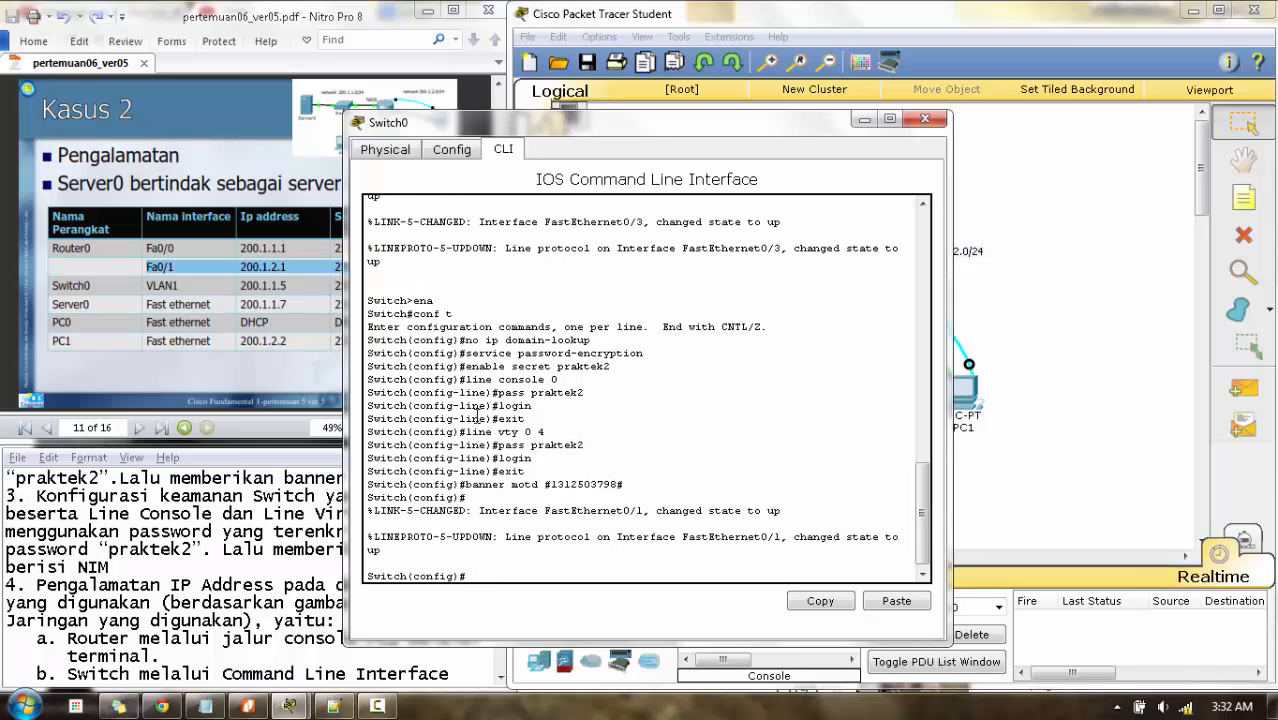
drag(562, 128, 708, 104)
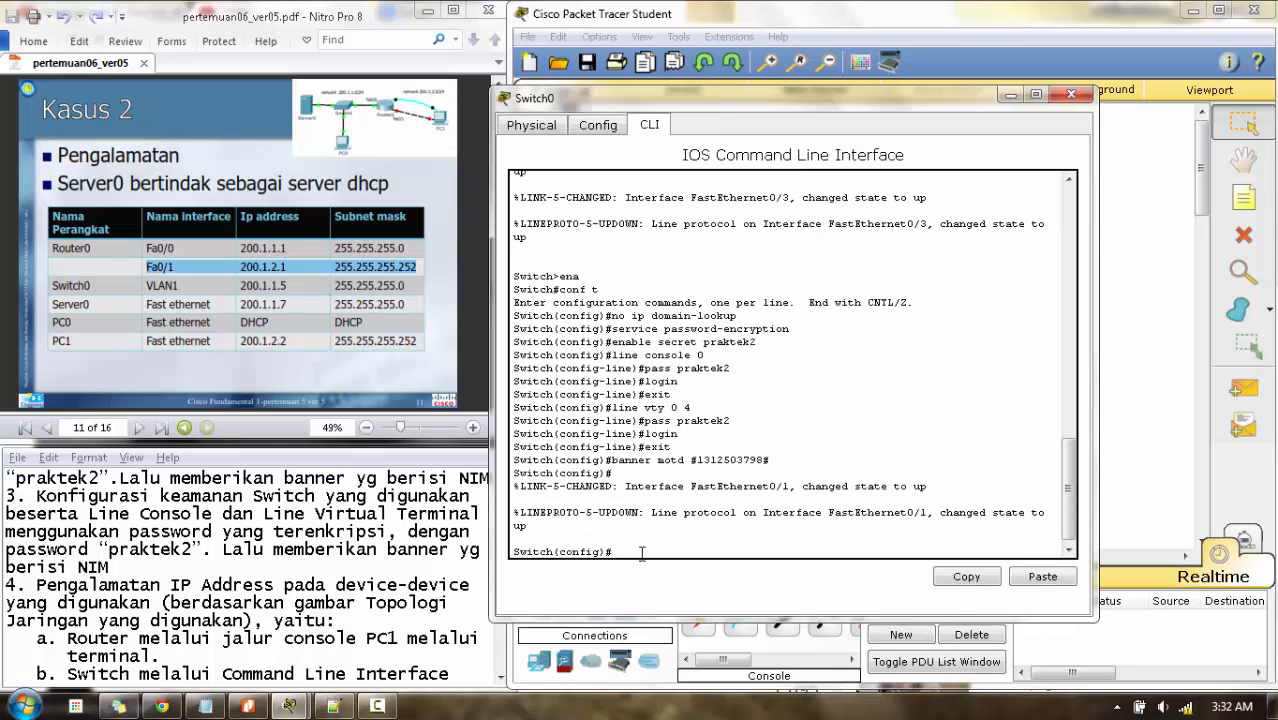
text(interface vlan1)
key(Return)
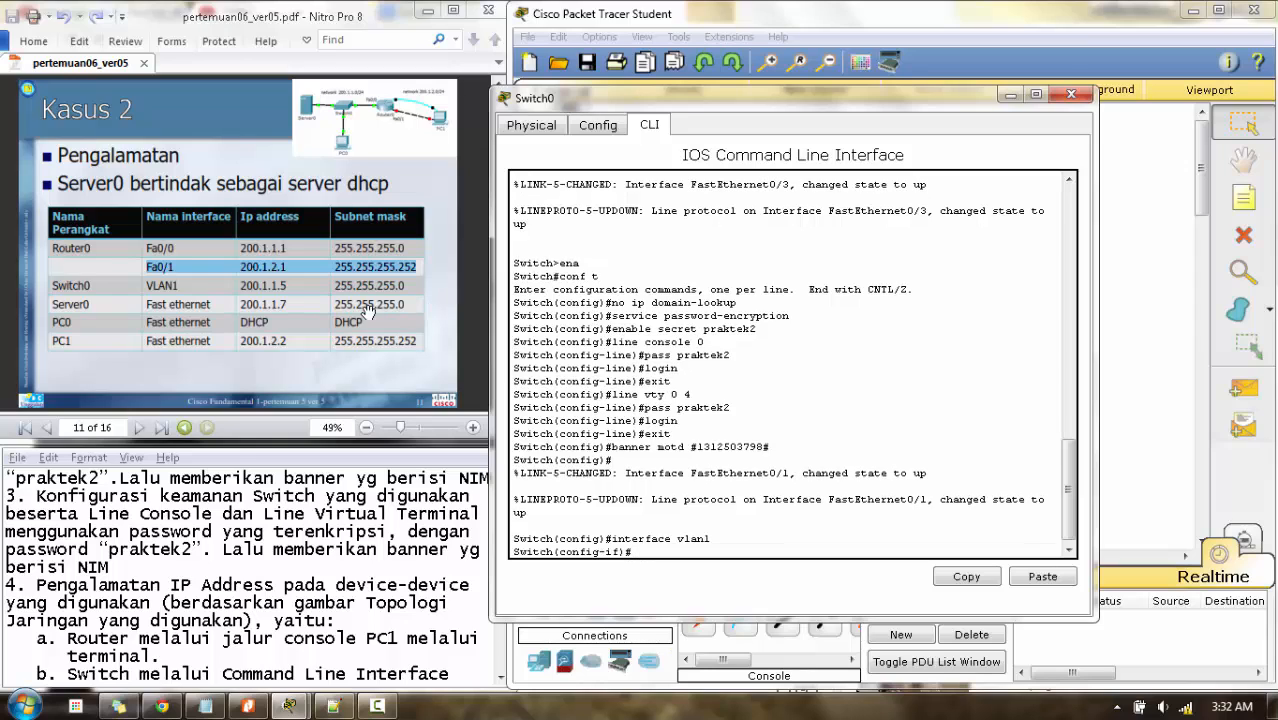
- Assign VLAN1 200.1.1.5 255.255.255.0, enable it with no shutdown, and close Switch0's window
click(242, 286)
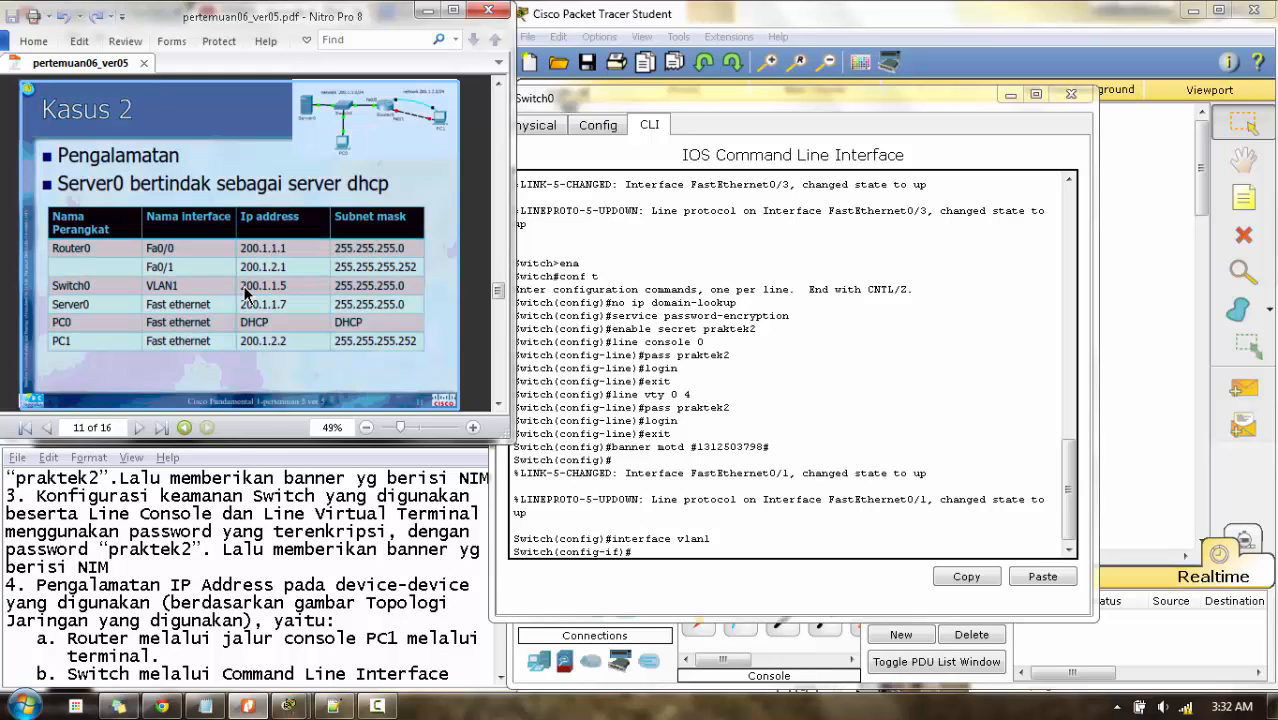
drag(242, 286, 408, 286)
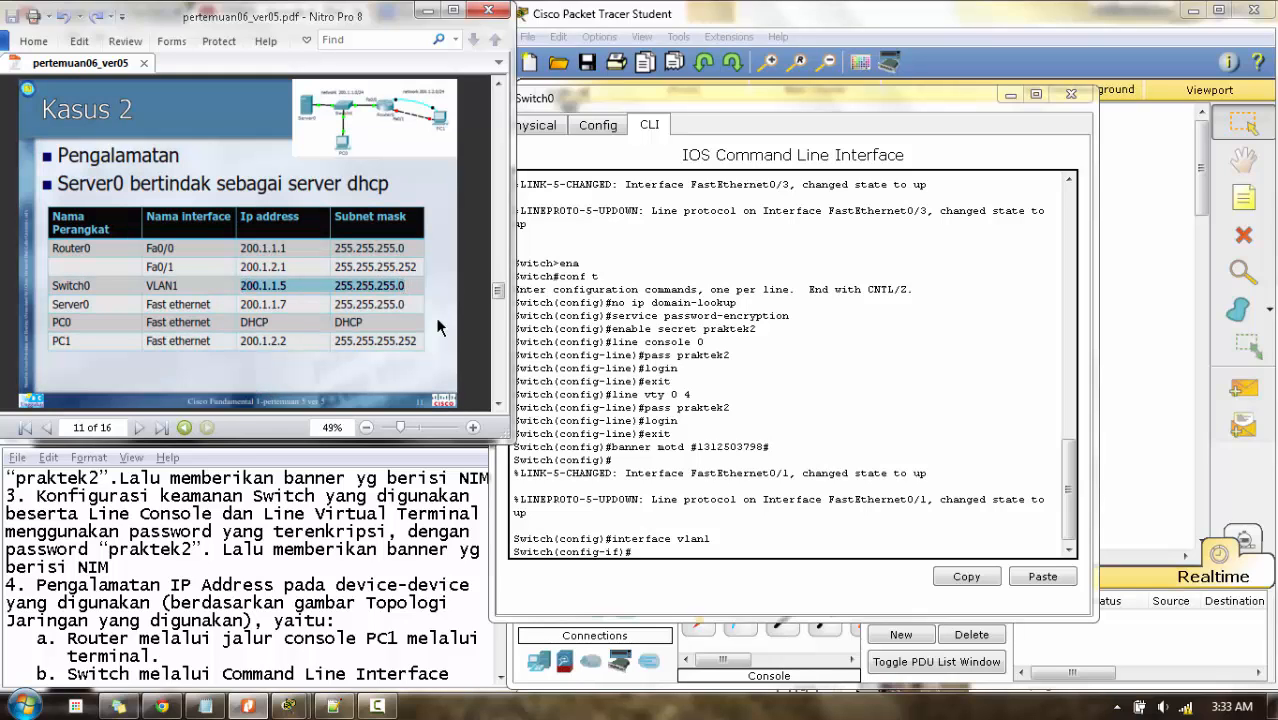
click(660, 549)
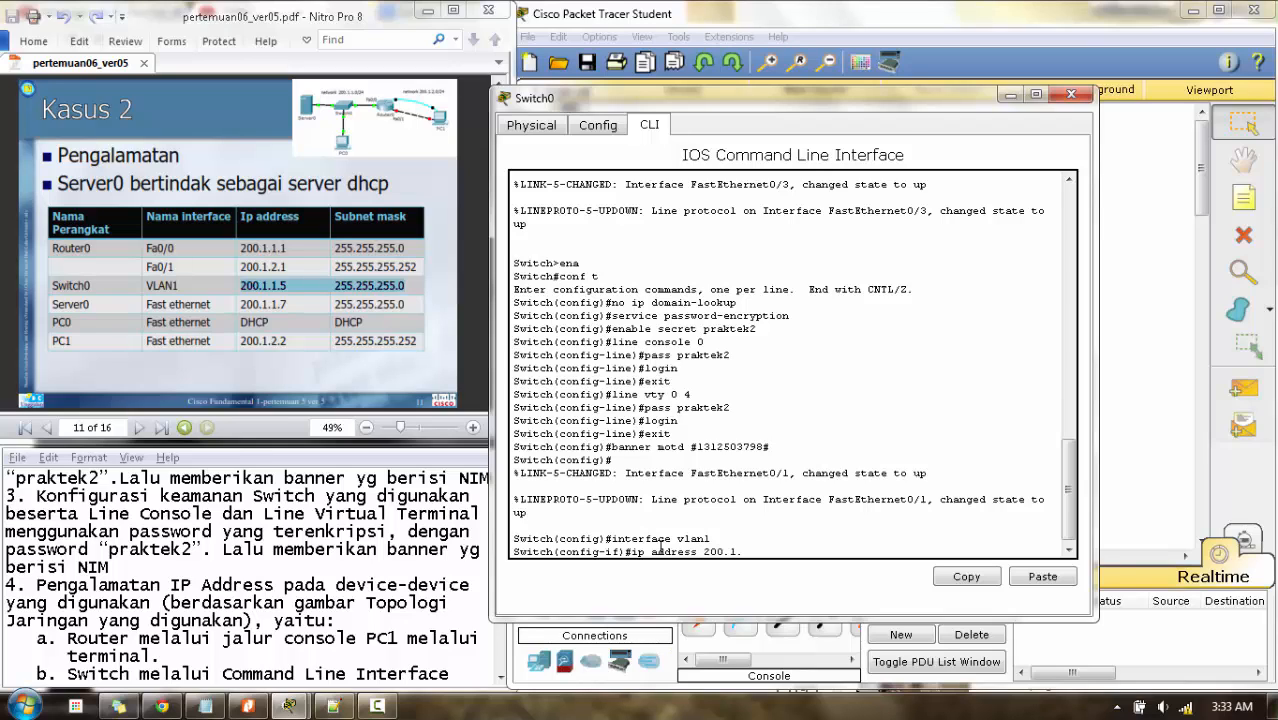
text(5)
text( 255.255.255.2)
key(Return)
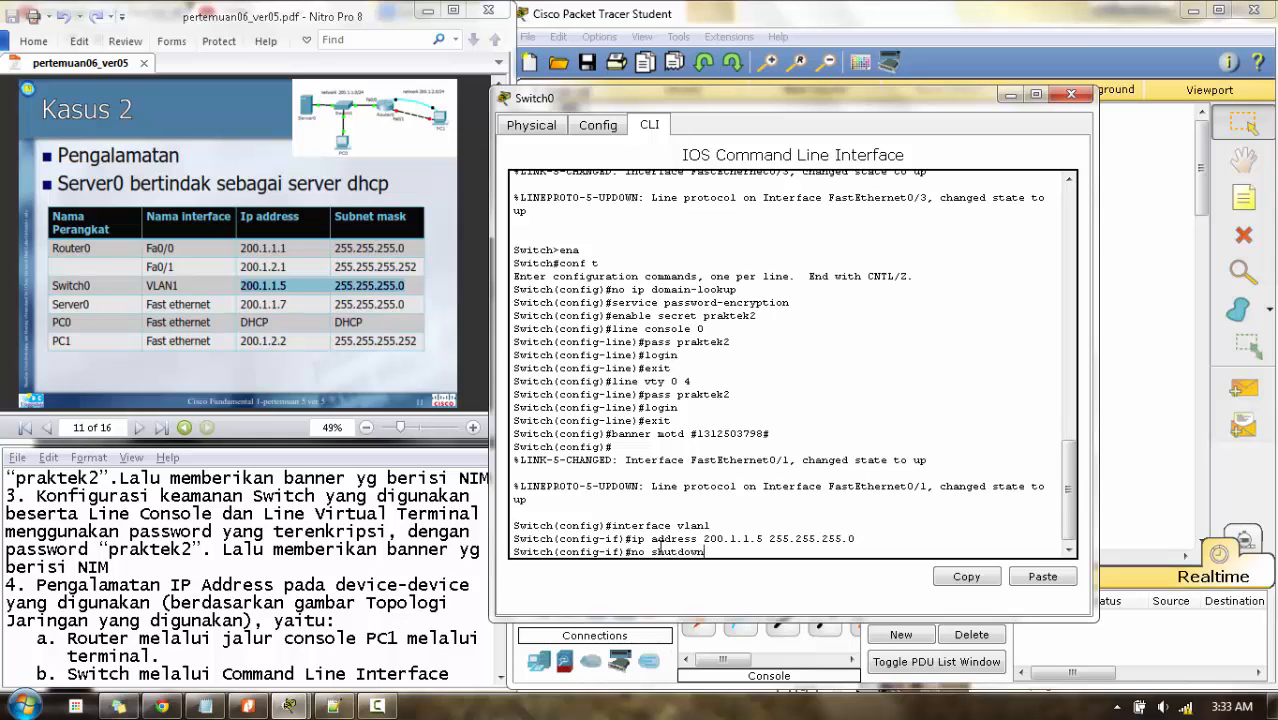
text(no shutdown)
key(Return)
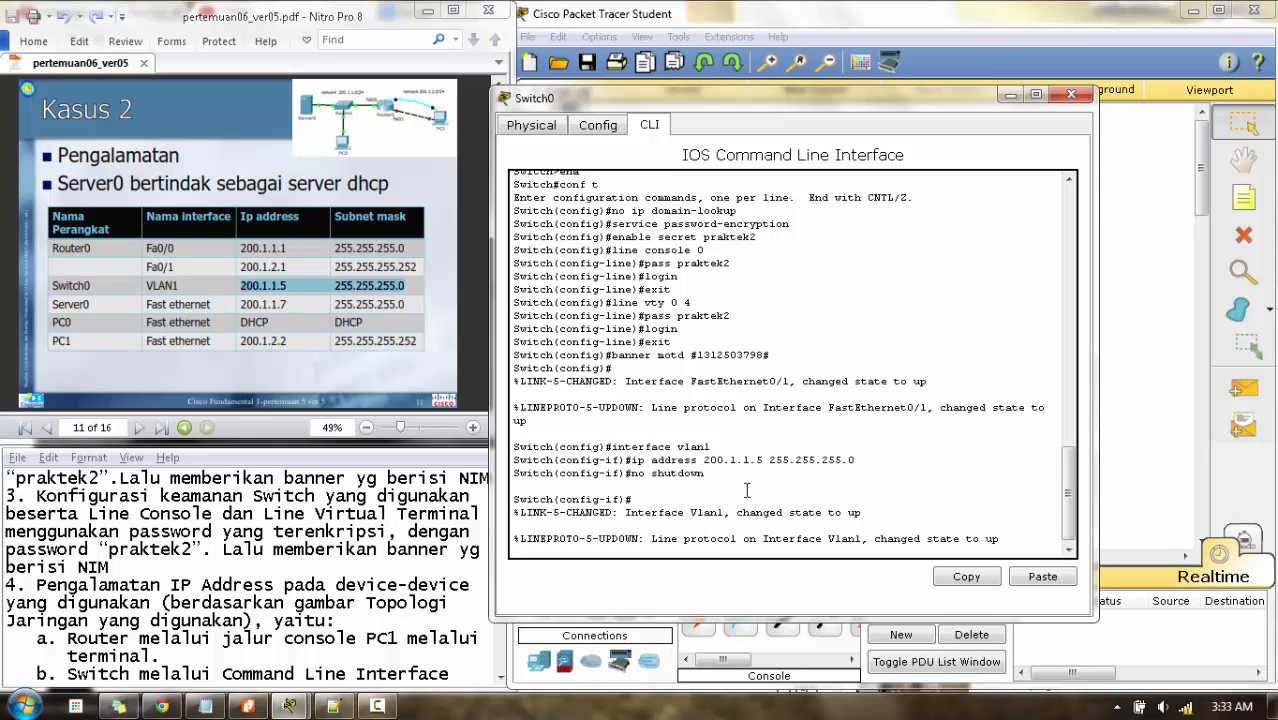
click(1071, 94)
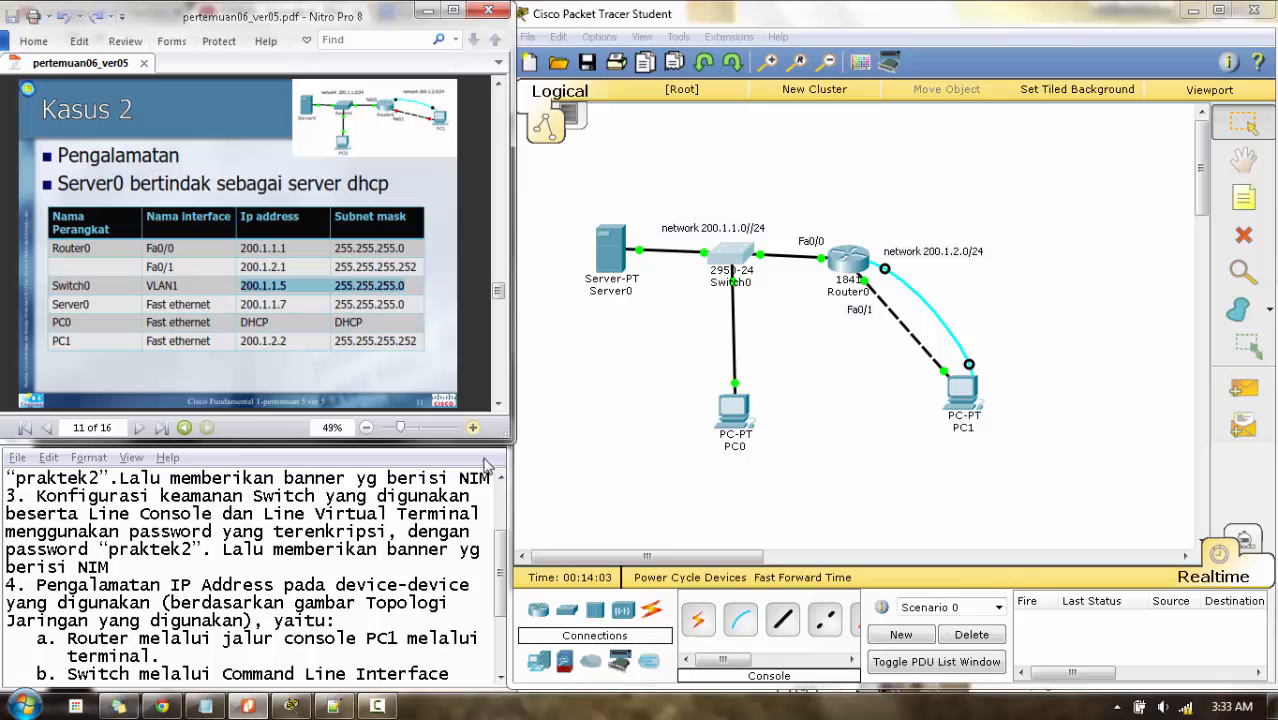
- Open Server0's device window on its Desktop applications
drag(505, 603, 505, 650)
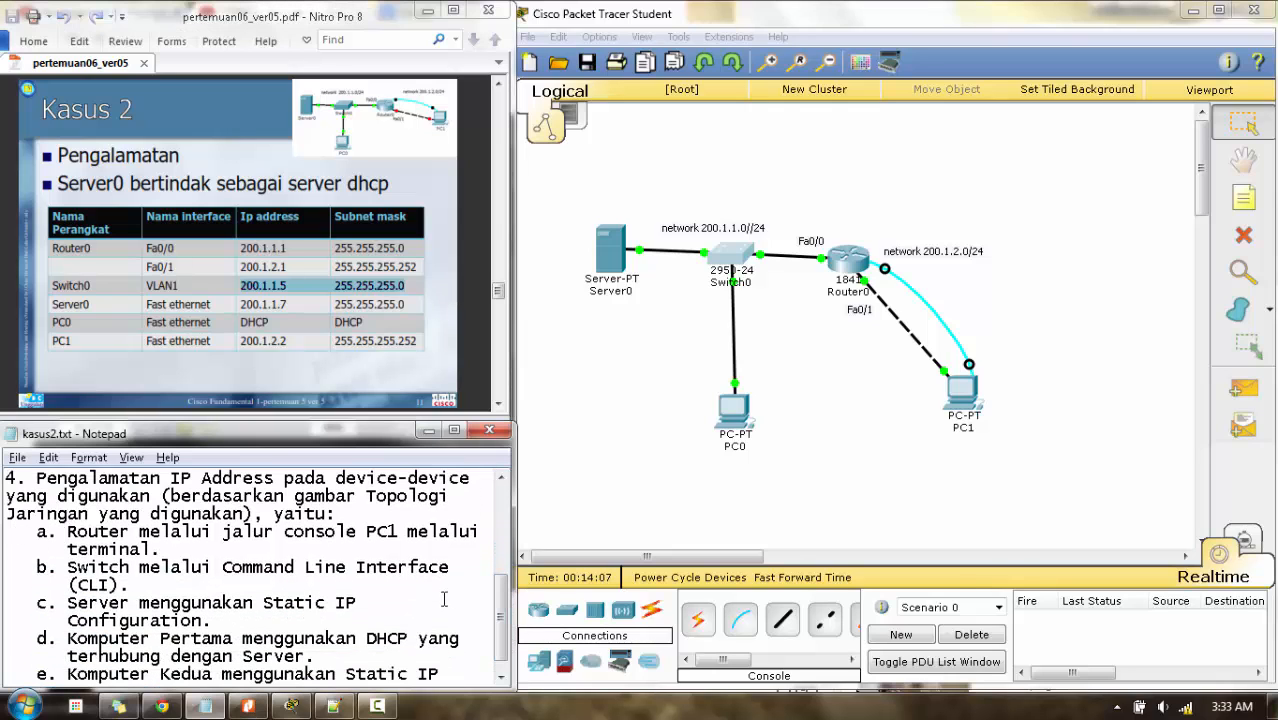
click(588, 423)
click(609, 243)
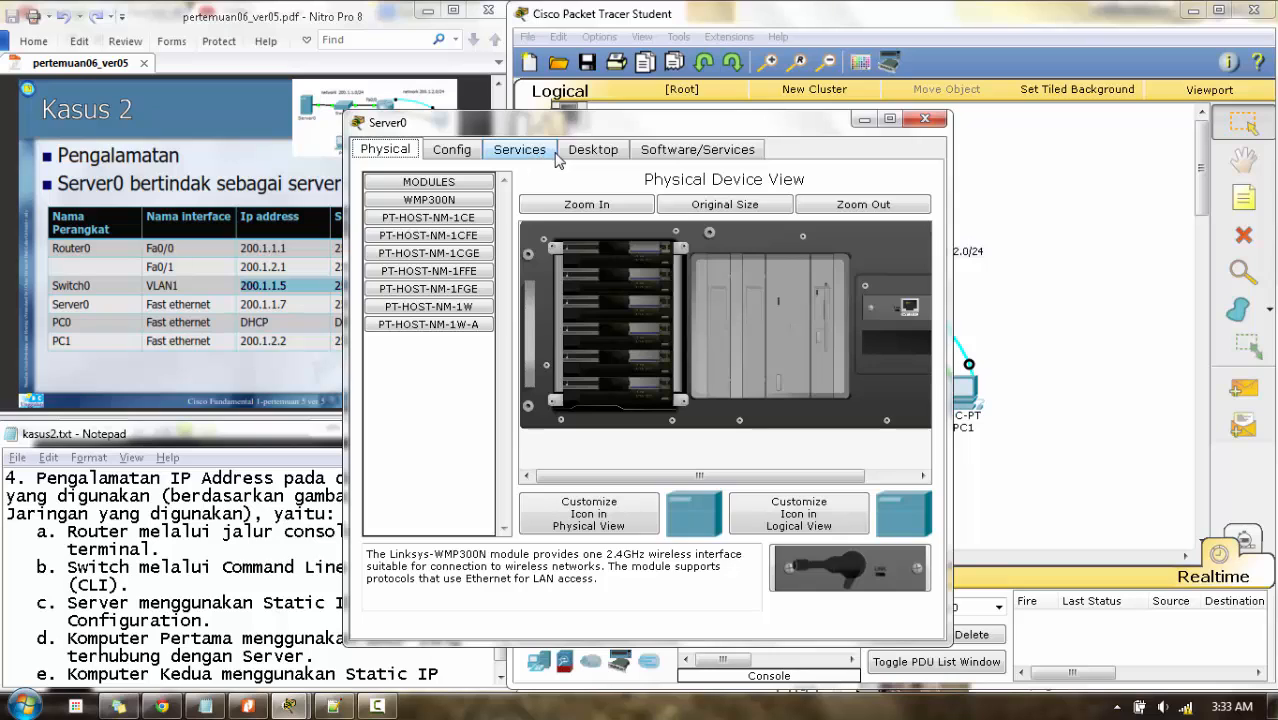
click(588, 150)
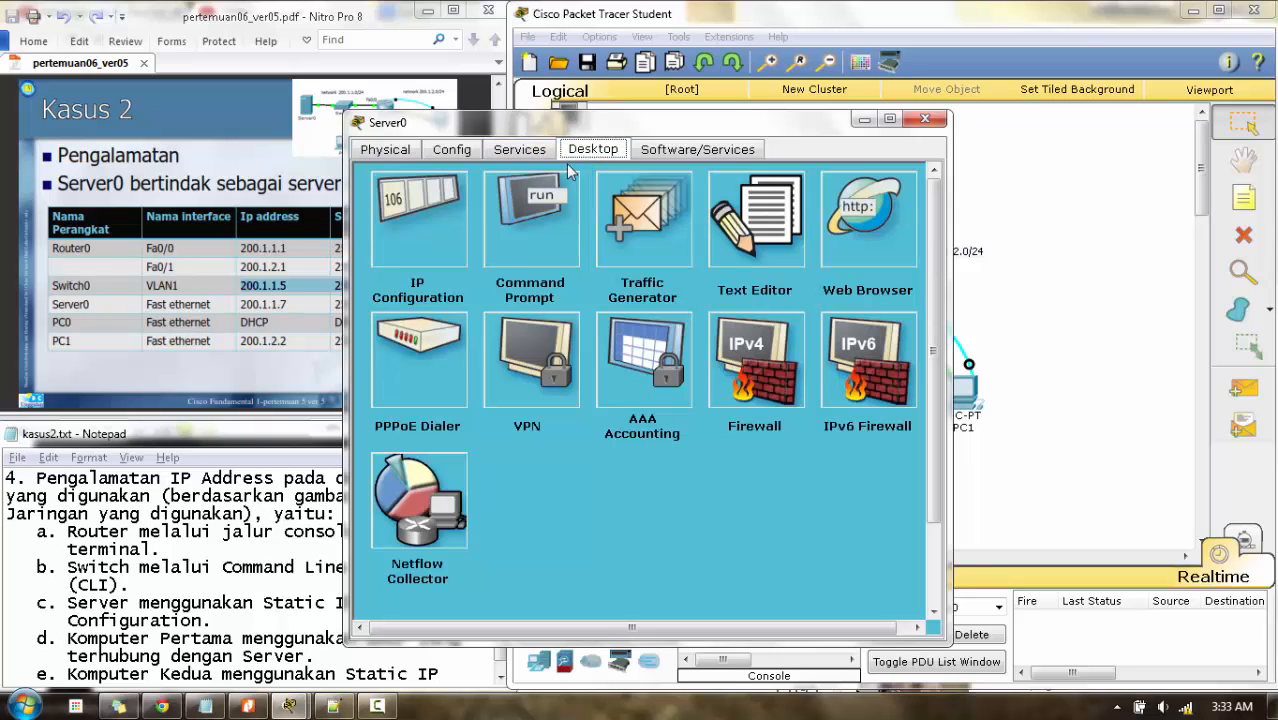
- Enter Server0's static IP 200.1.1.7 with the default mask 255.255.255.0
click(443, 230)
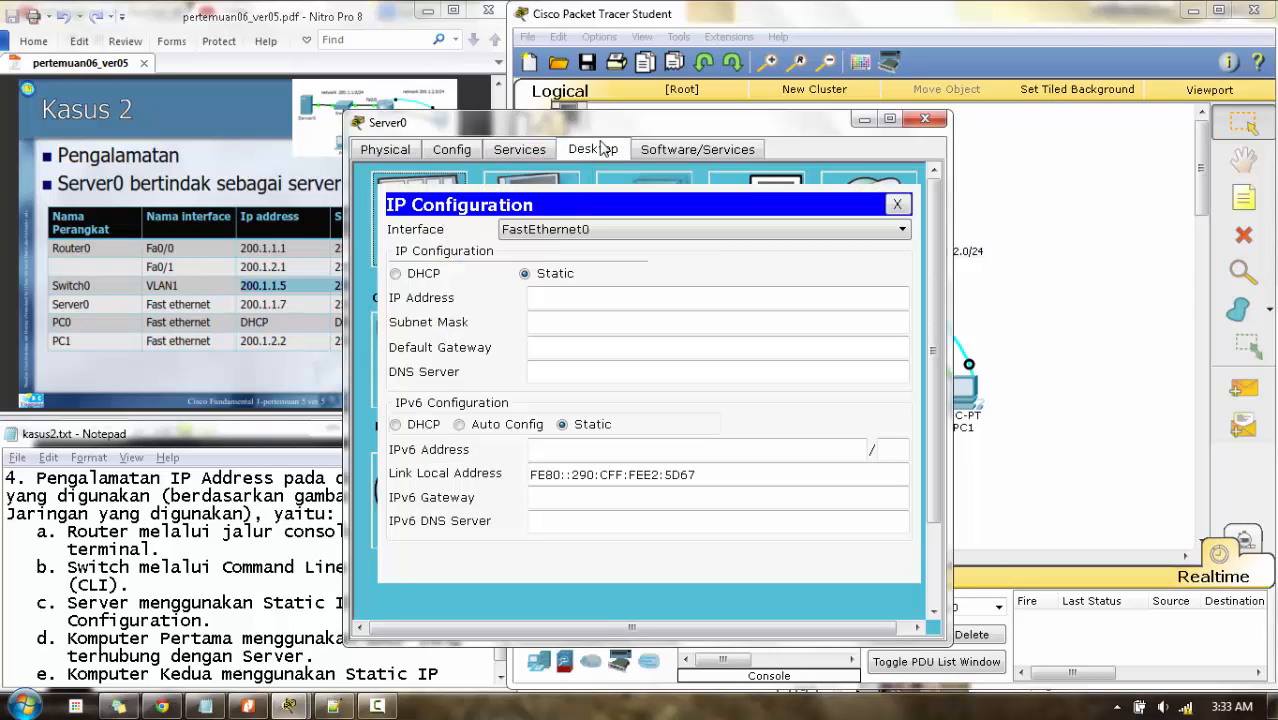
drag(748, 100, 760, 108)
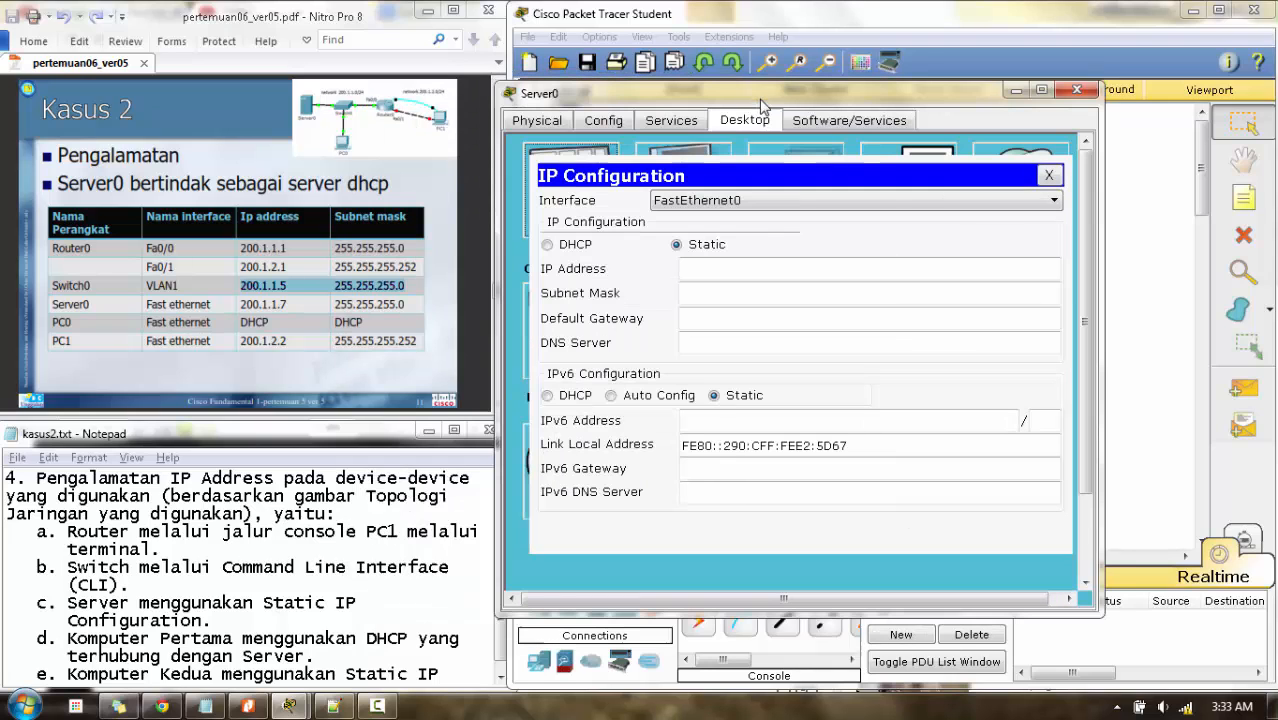
click(693, 268)
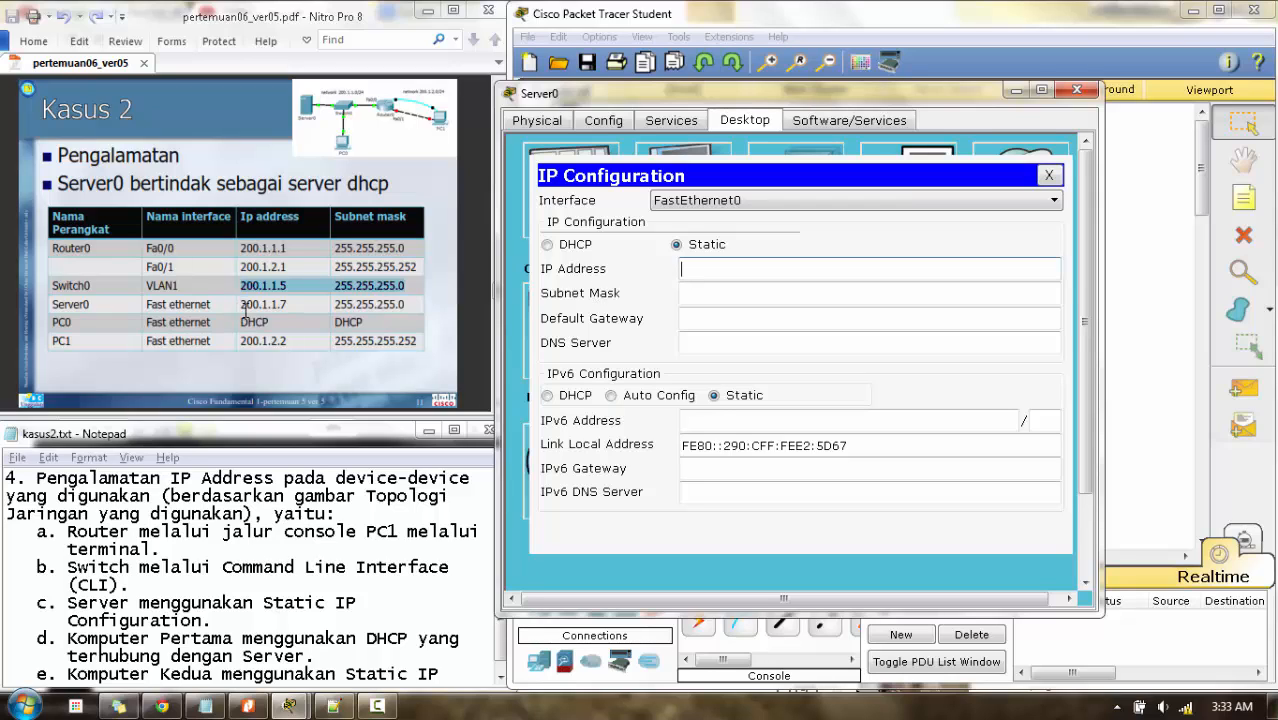
drag(241, 306, 411, 305)
click(684, 268)
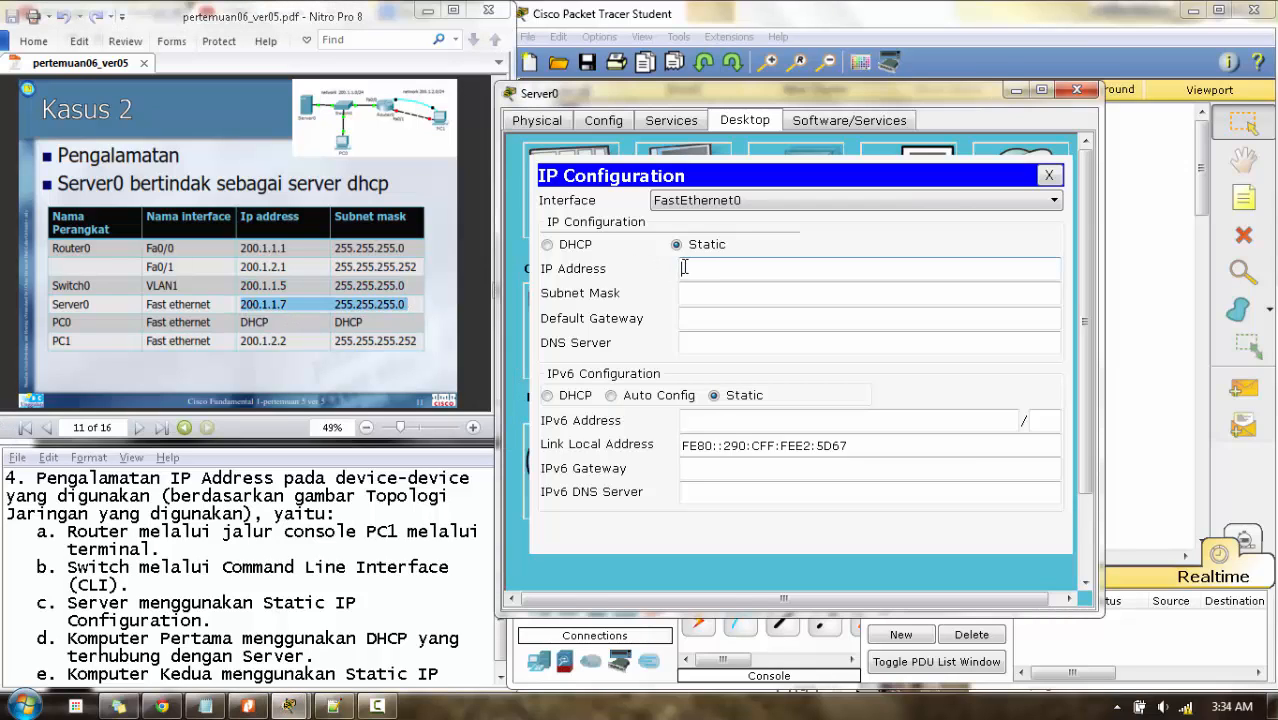
text(200.1.1.7)
click(713, 292)
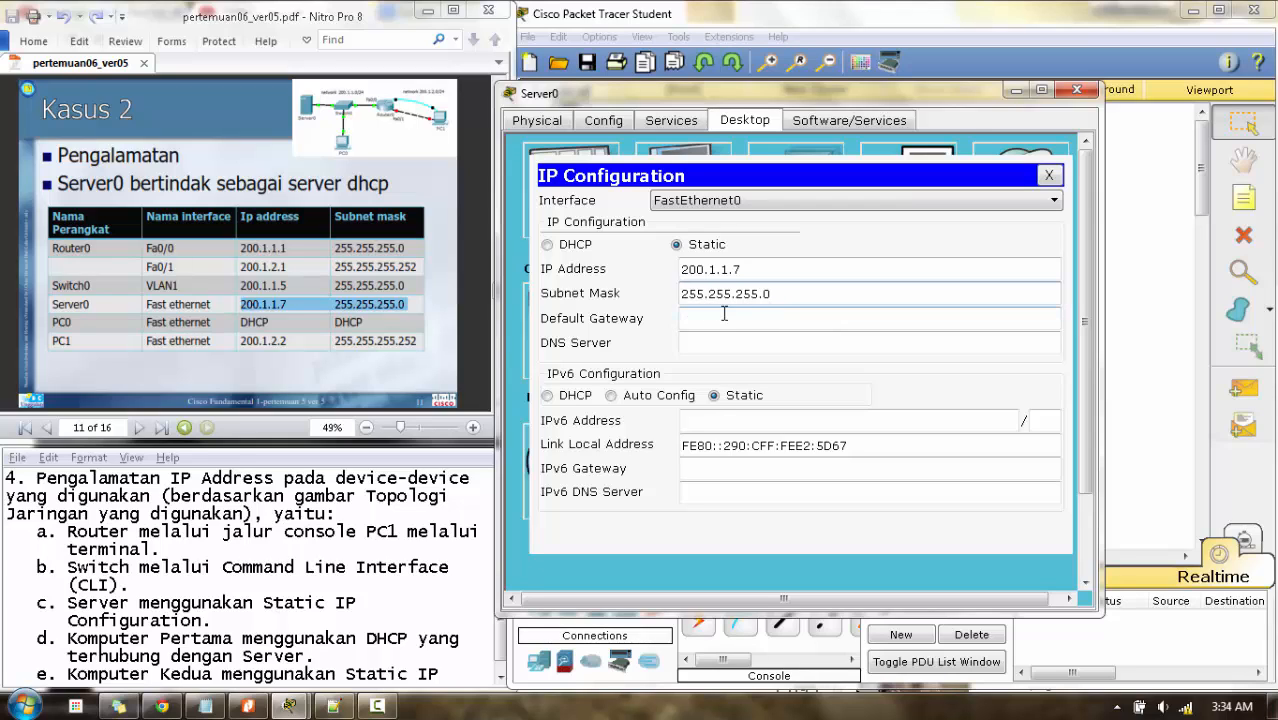
click(706, 320)
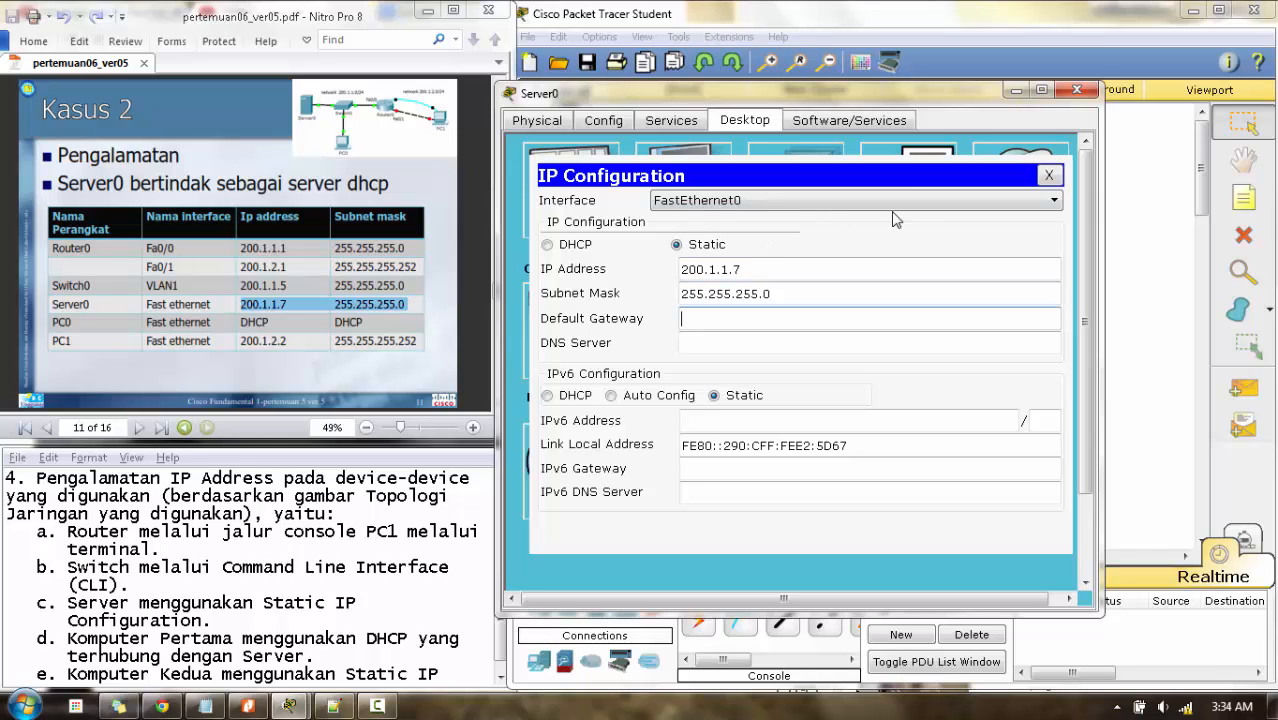
- Set Server0's default gateway to 200.1.1.1 and close its window
click(1125, 246)
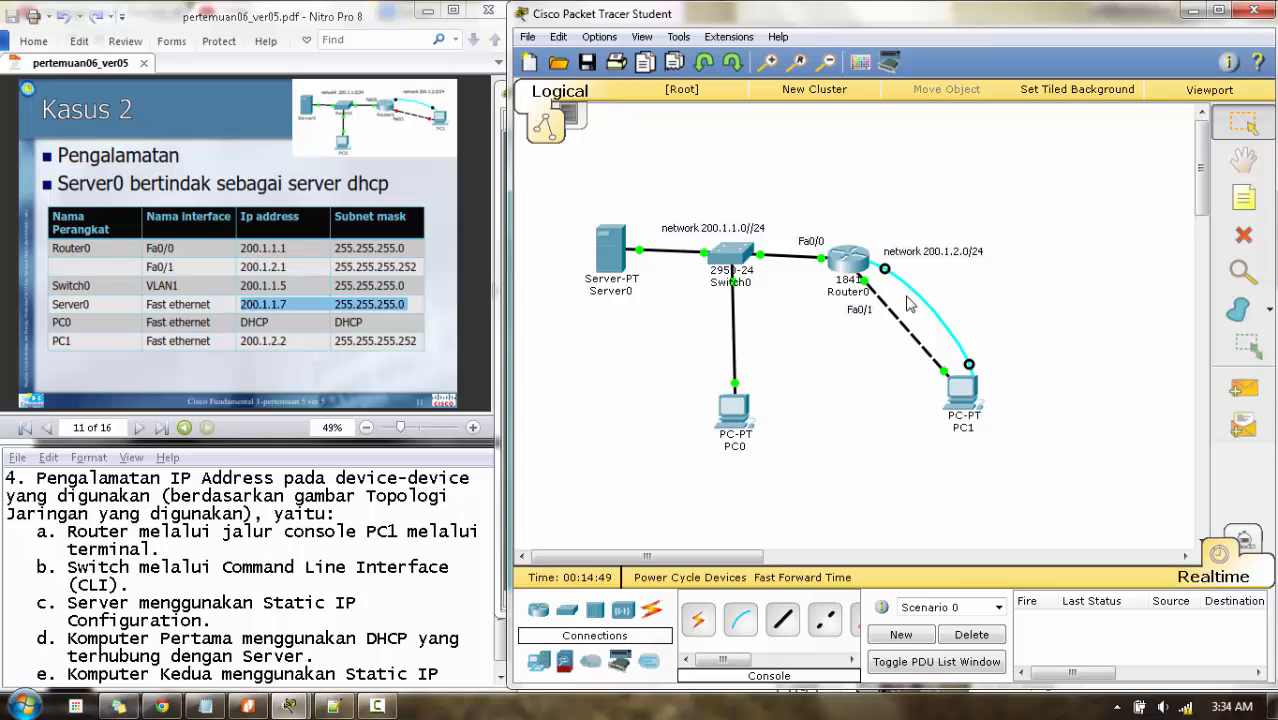
mouse_move(842, 268)
click(608, 278)
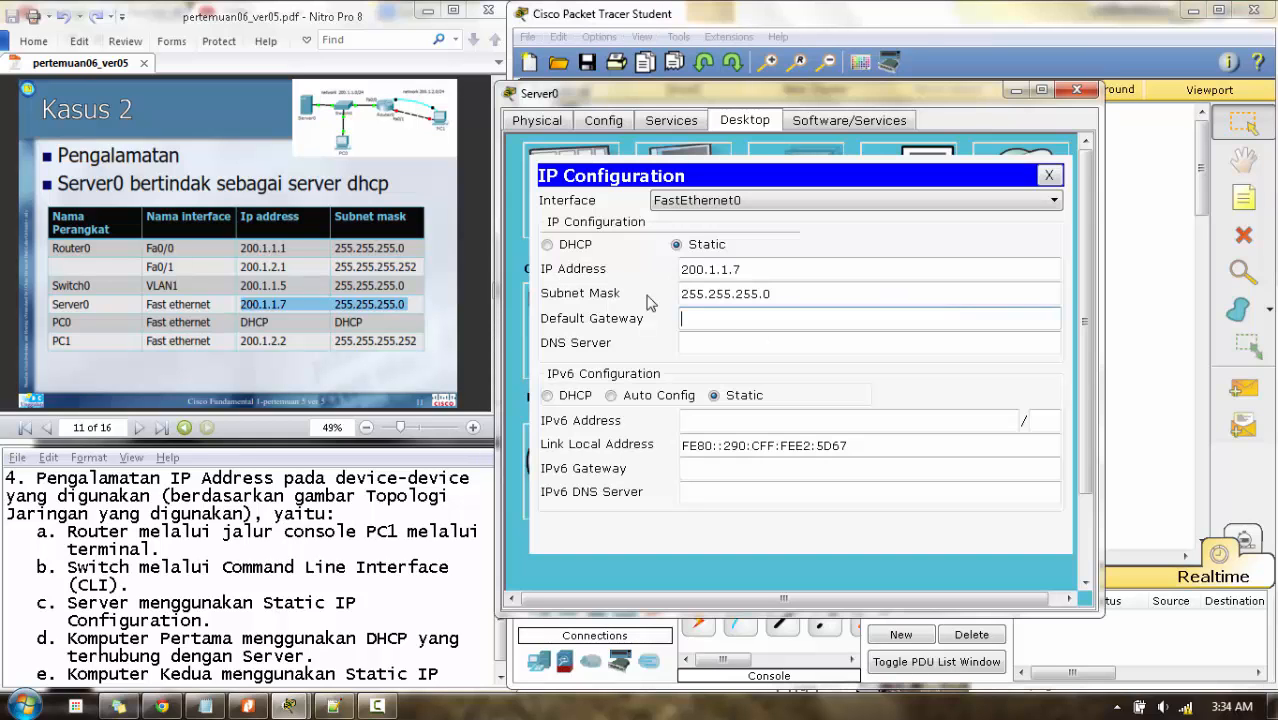
click(732, 323)
text(200.1.1.1)
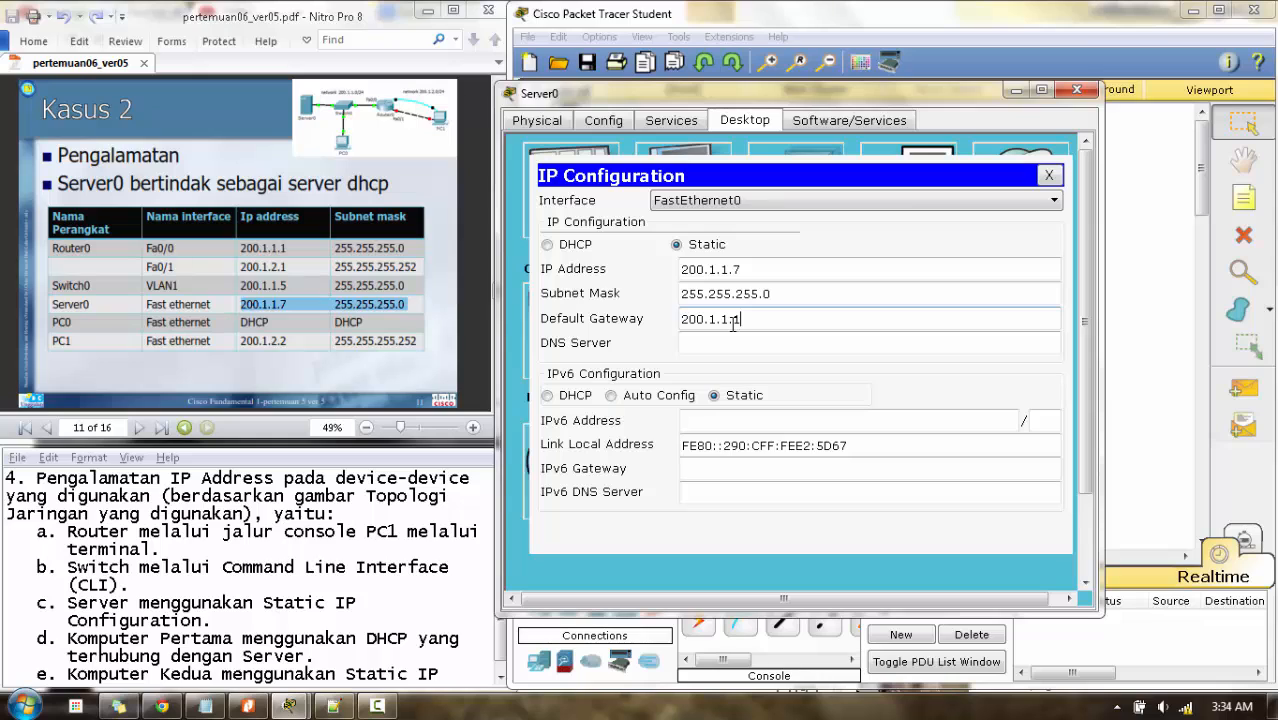
click(1077, 90)
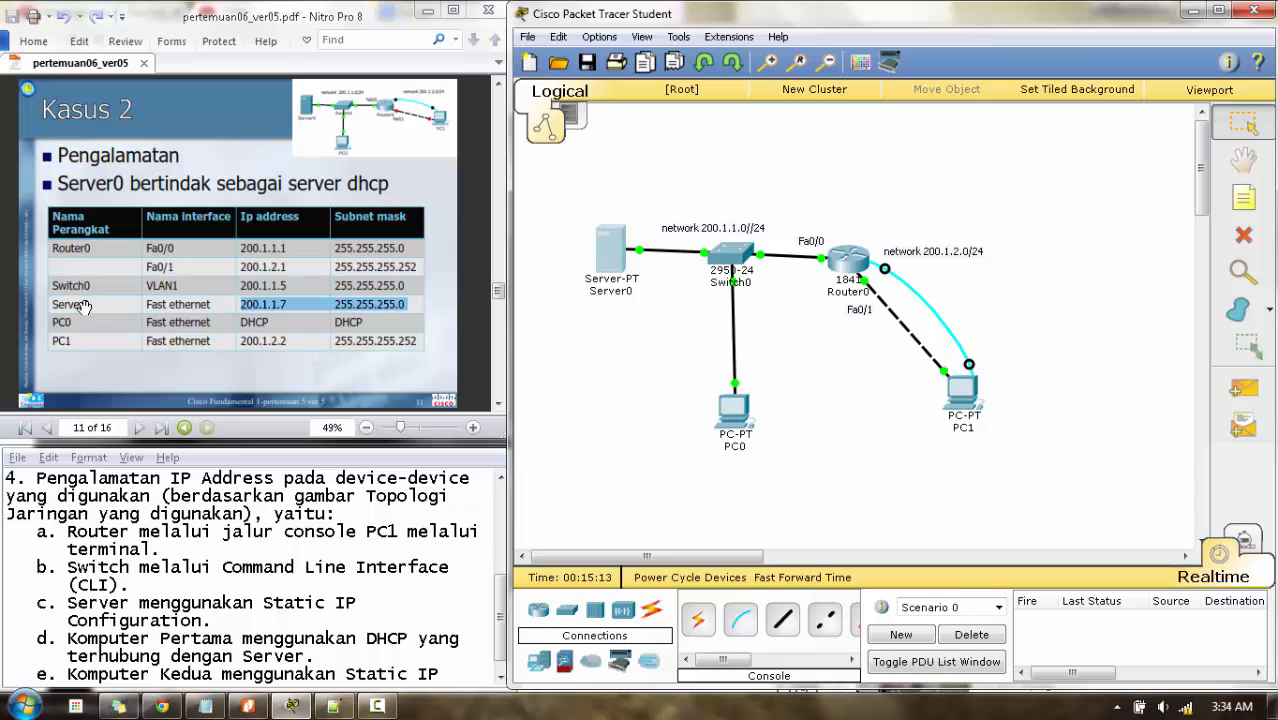
- Open Server0's DHCP service settings and select the start address's last octet
click(614, 258)
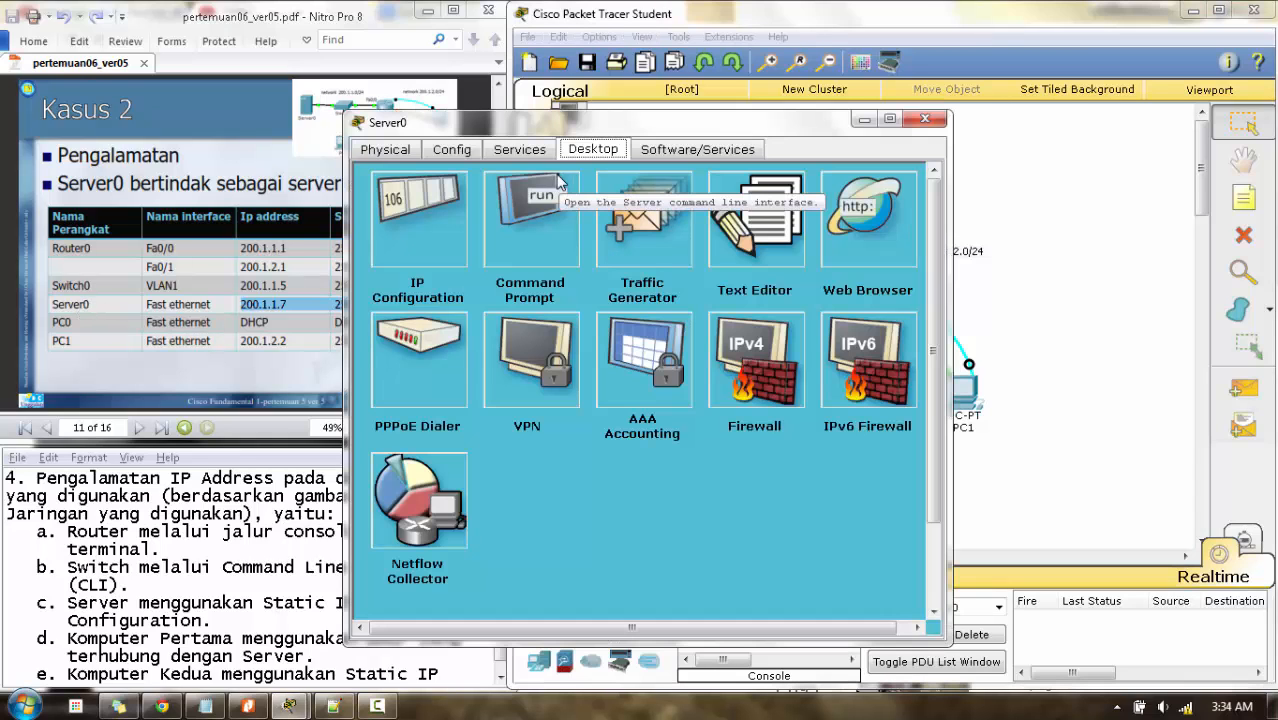
click(502, 158)
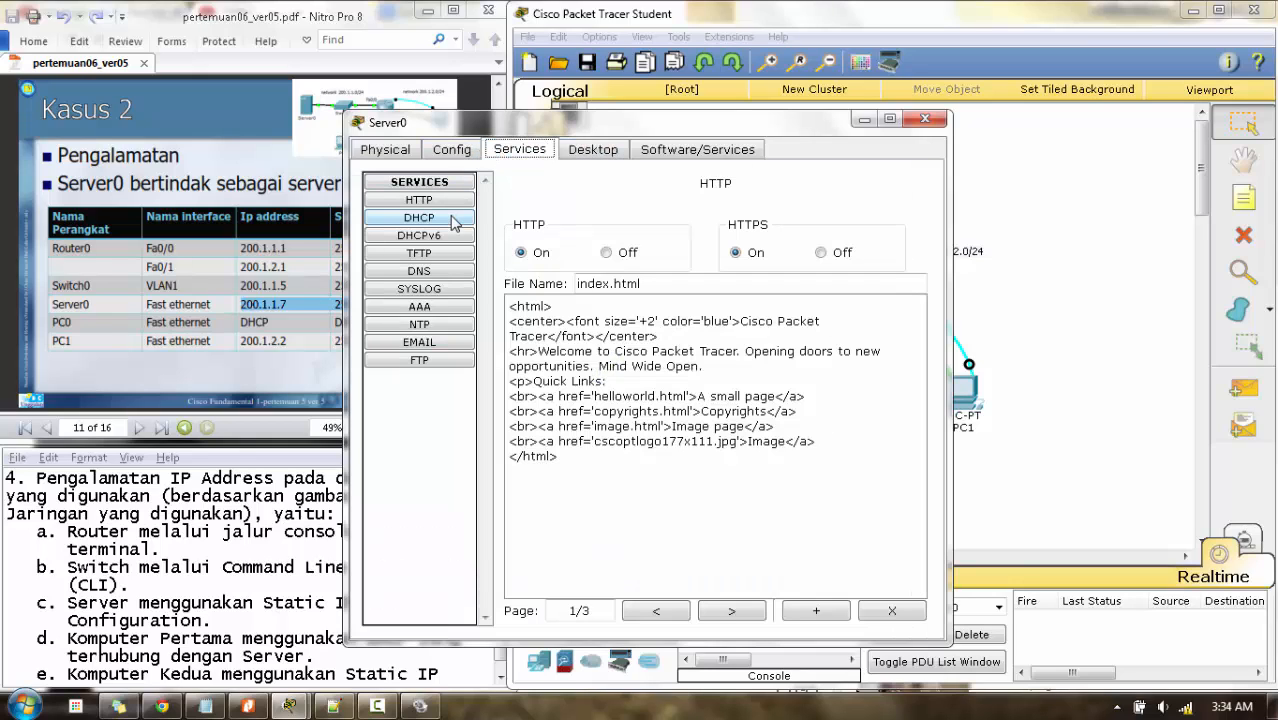
click(434, 222)
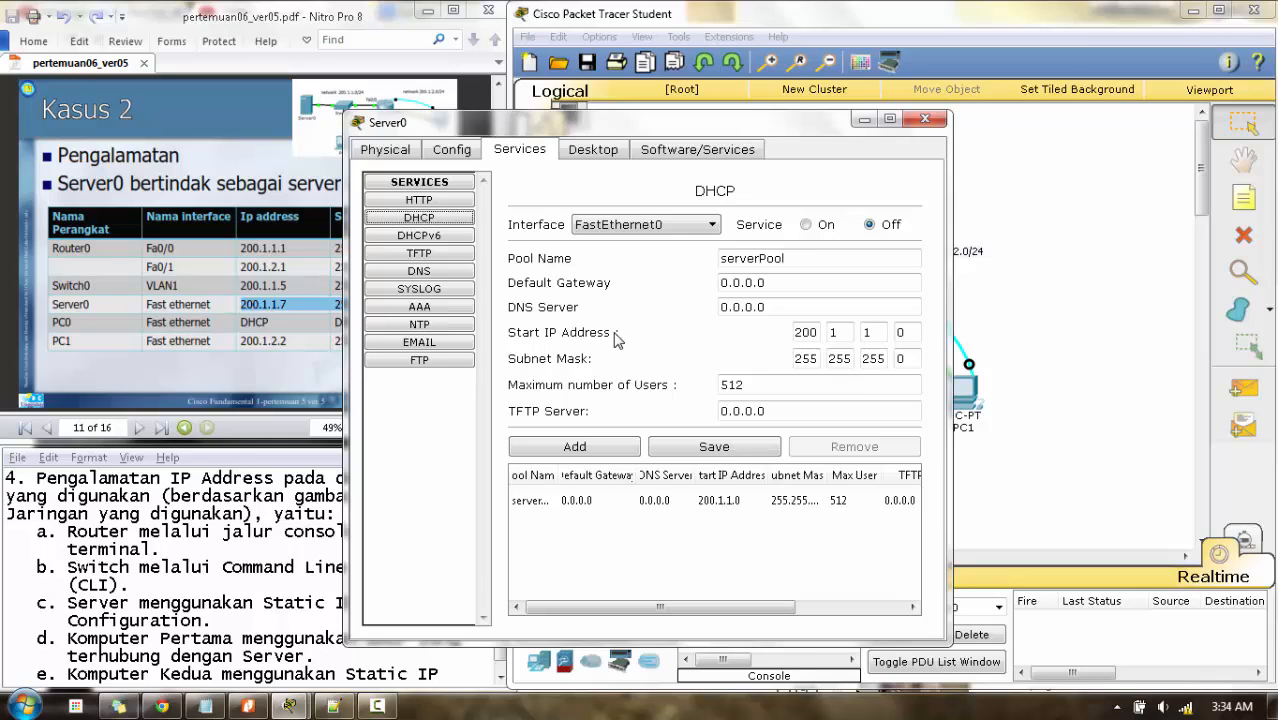
click(909, 332)
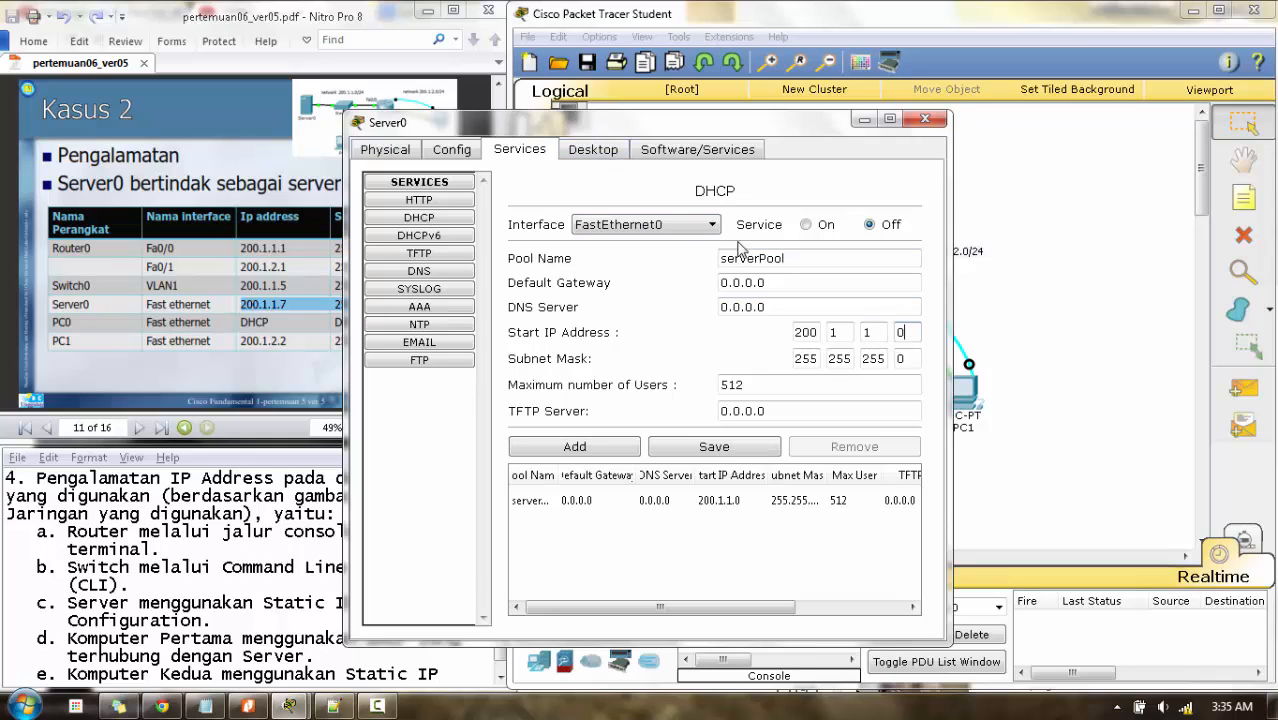
- Check Server0's static IP settings, then return to its Config settings
click(602, 160)
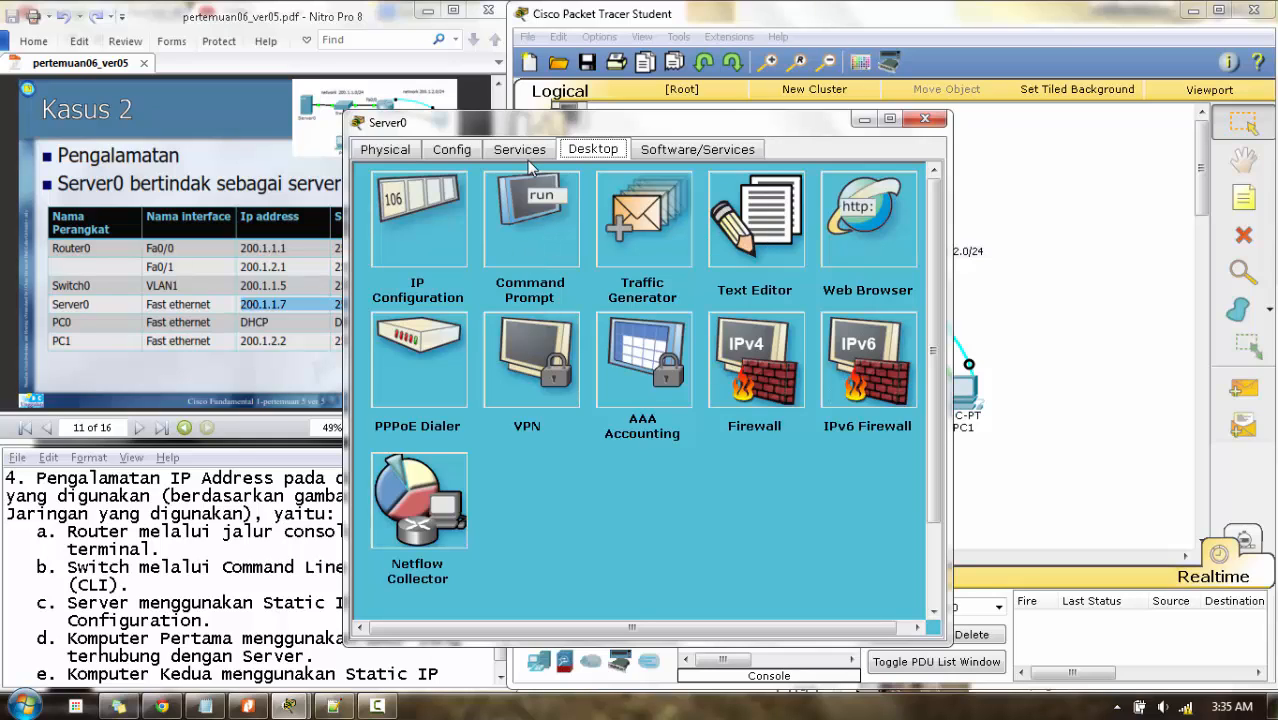
click(402, 231)
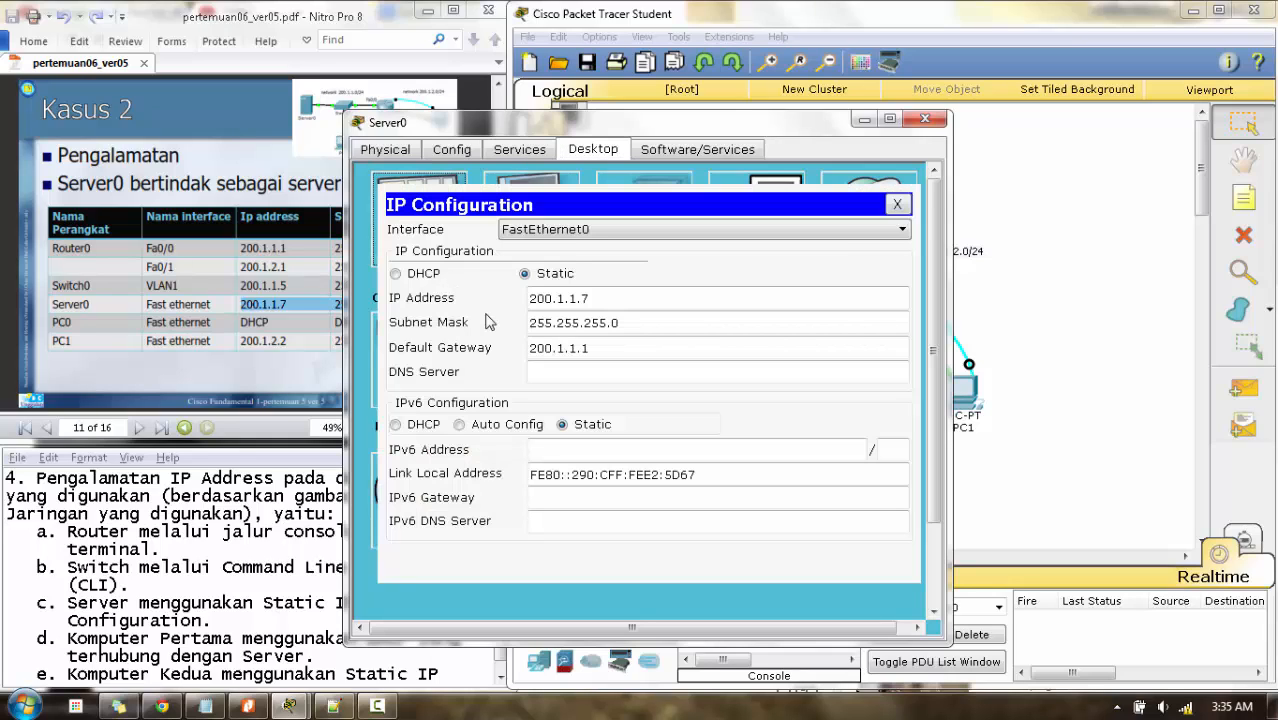
click(586, 300)
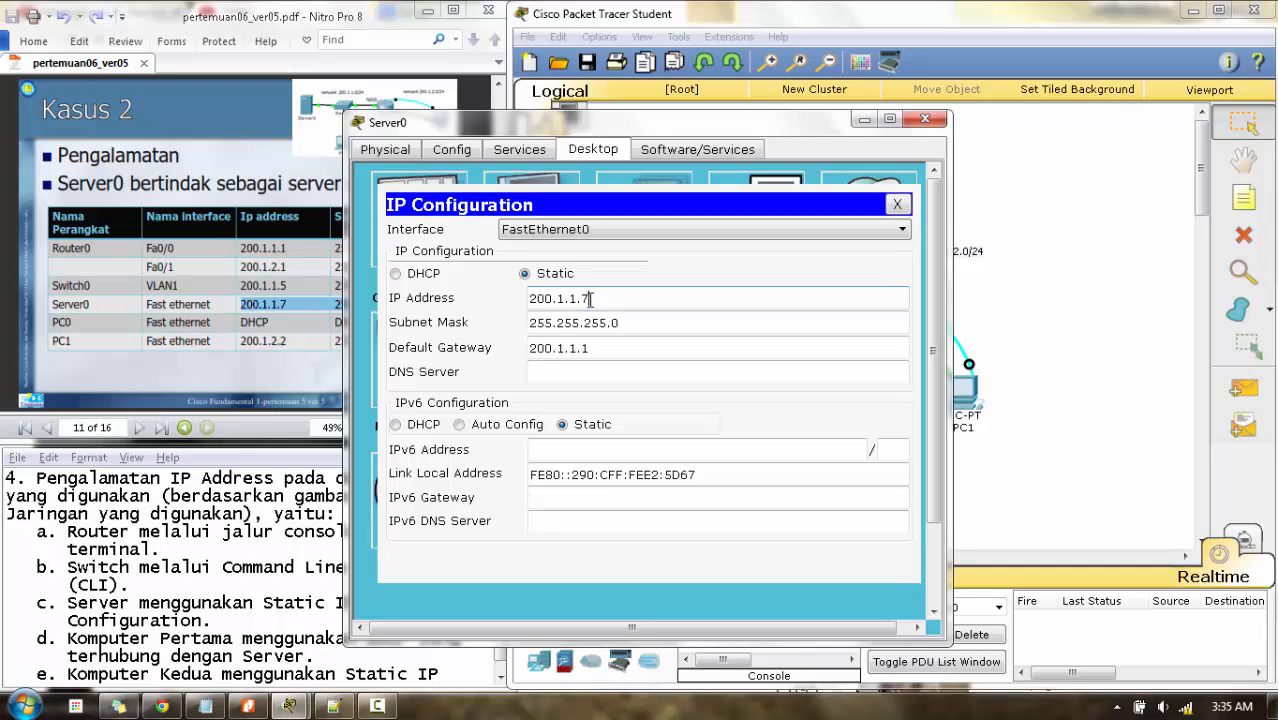
click(460, 152)
- Turn on Server0's DHCP pool starting at 200.1.1.8 with gateway 200.1.1.1, save, and close Server0
click(520, 152)
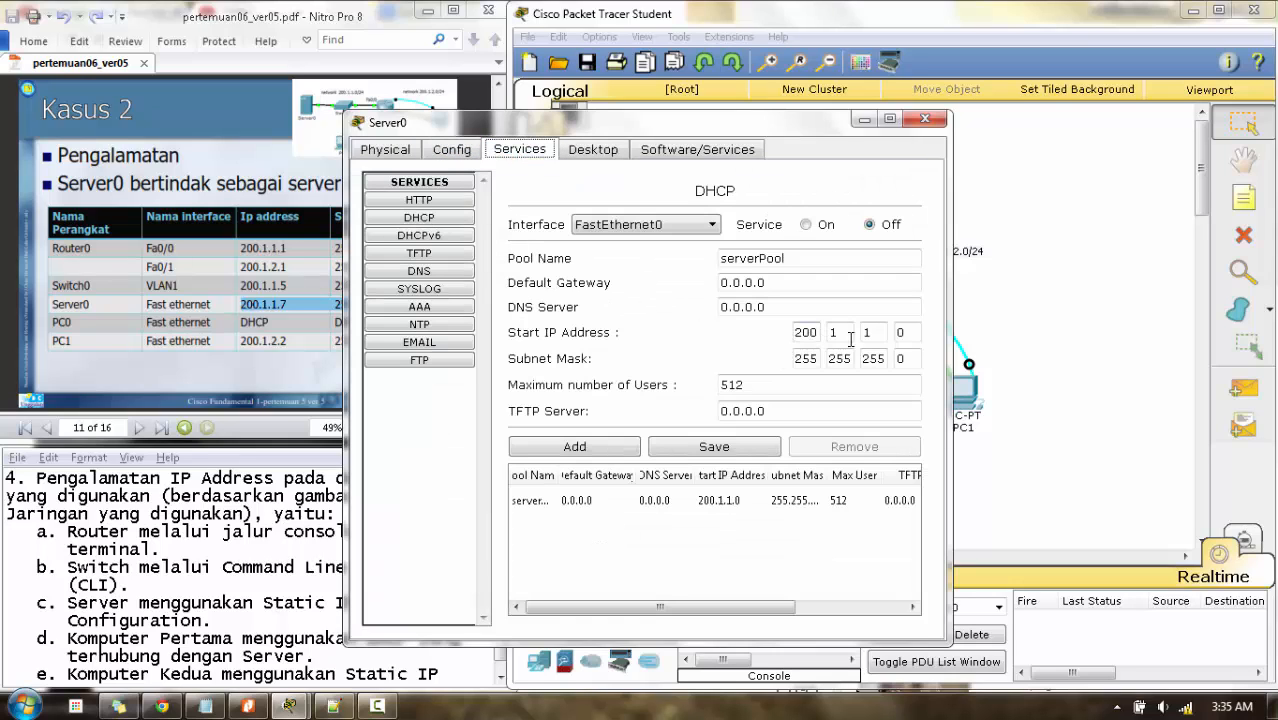
double_click(904, 333)
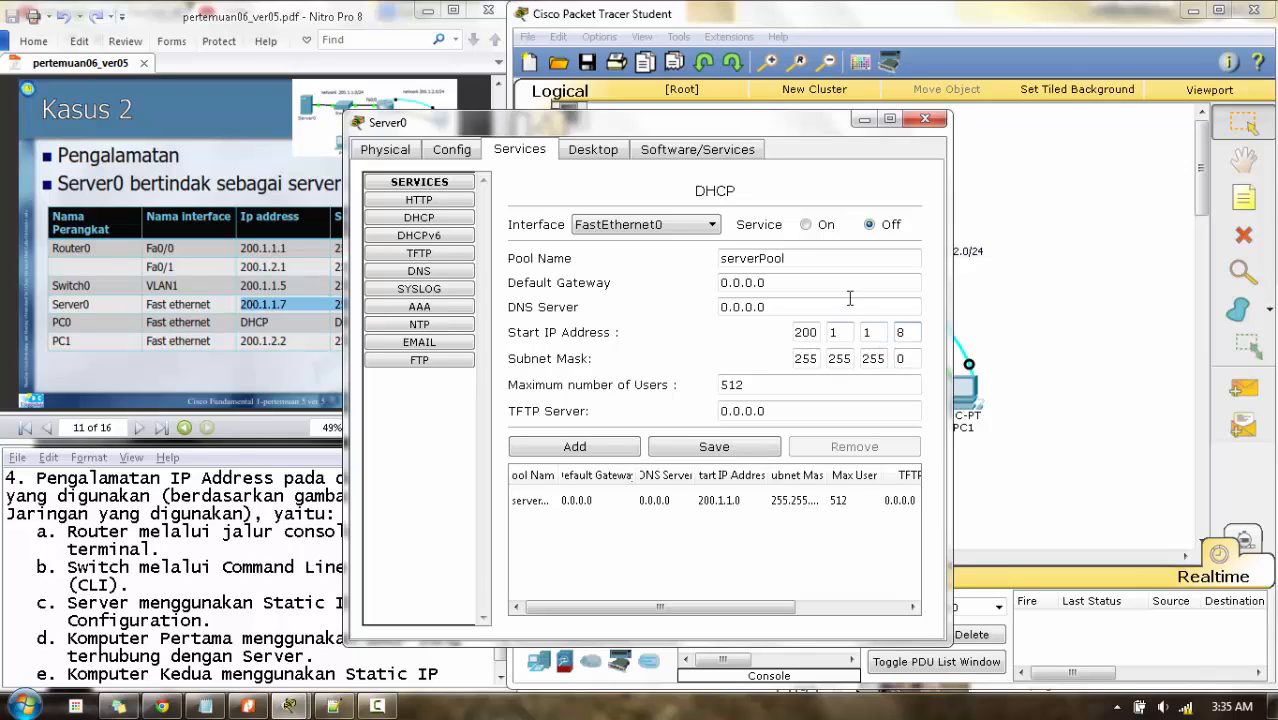
click(768, 282)
drag(776, 283, 680, 302)
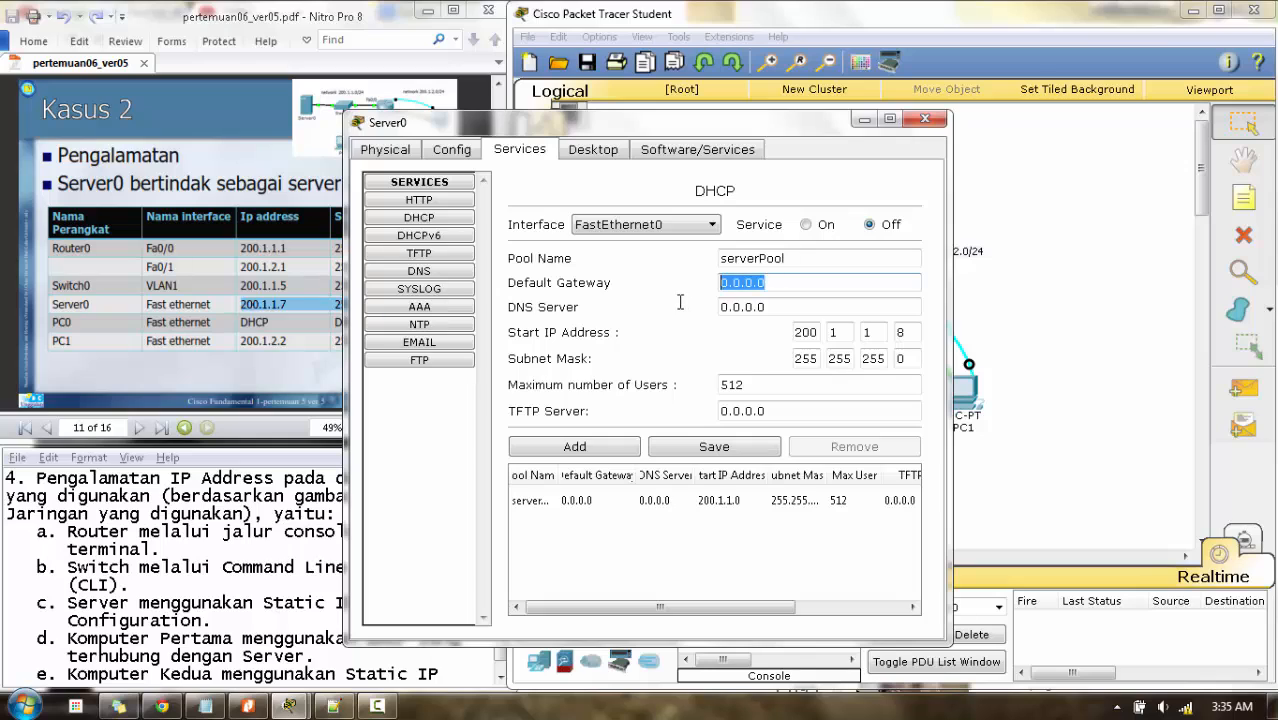
text(20)
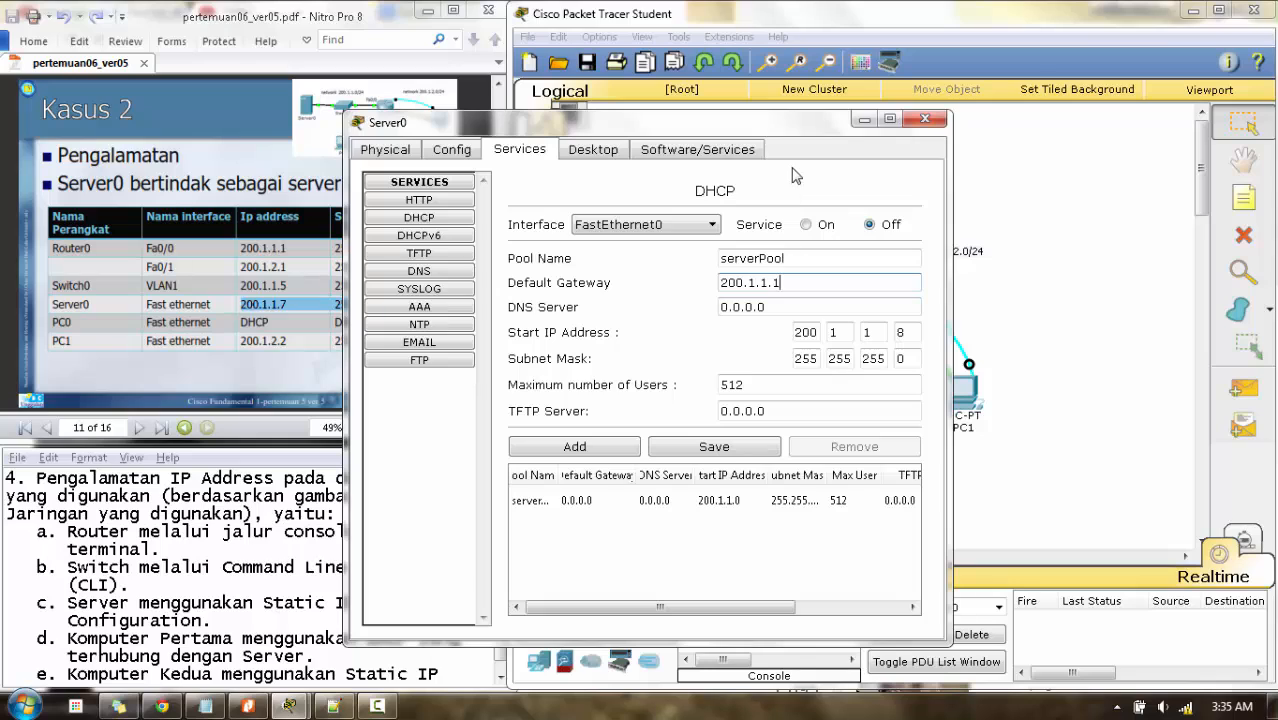
click(806, 225)
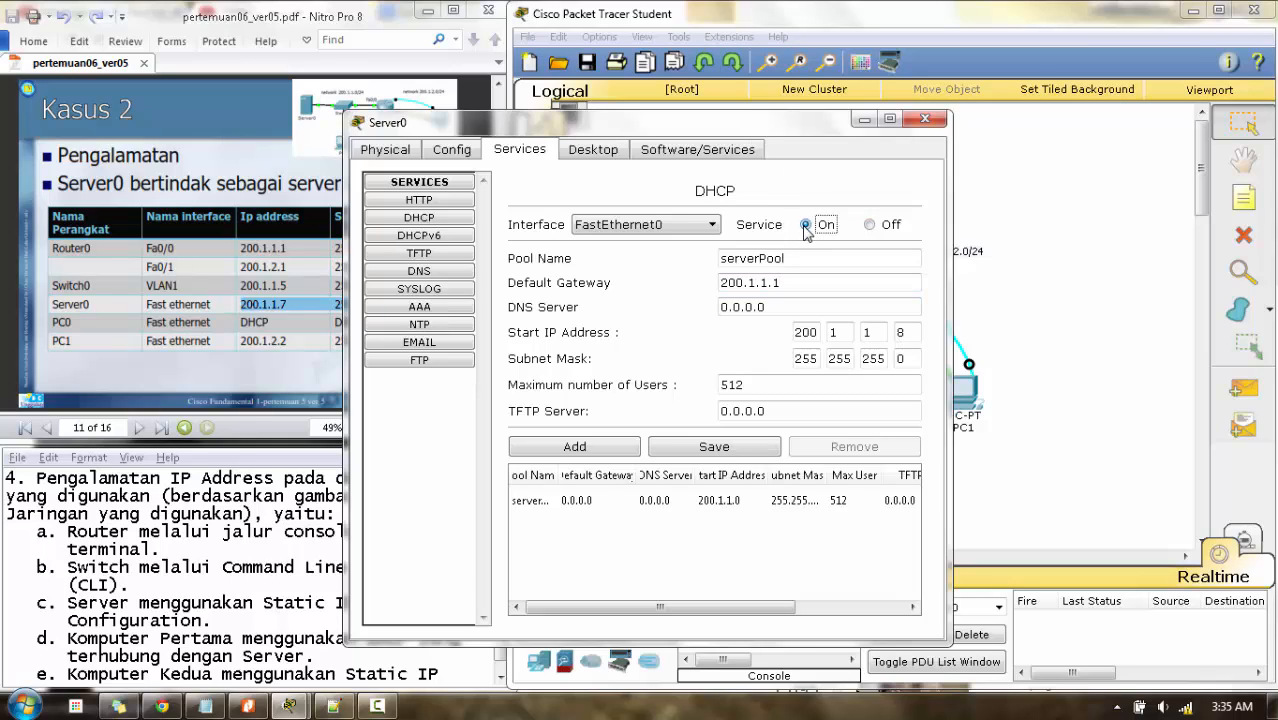
click(703, 450)
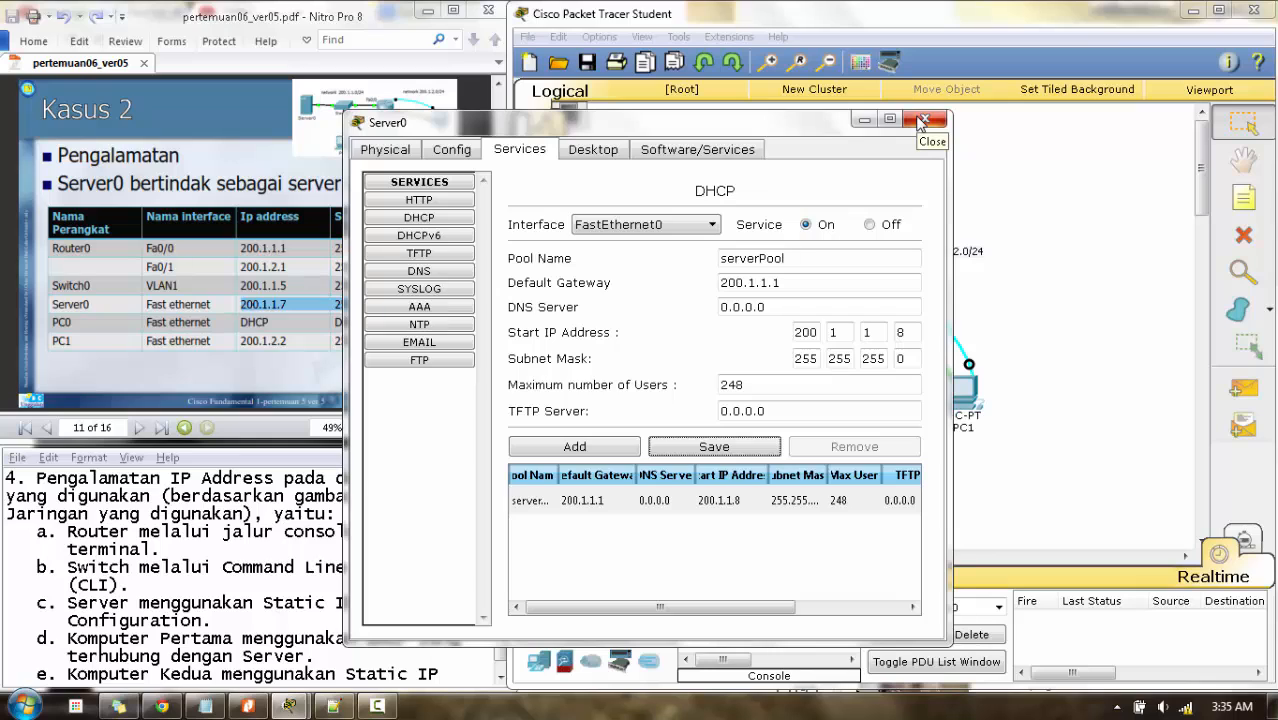
click(922, 120)
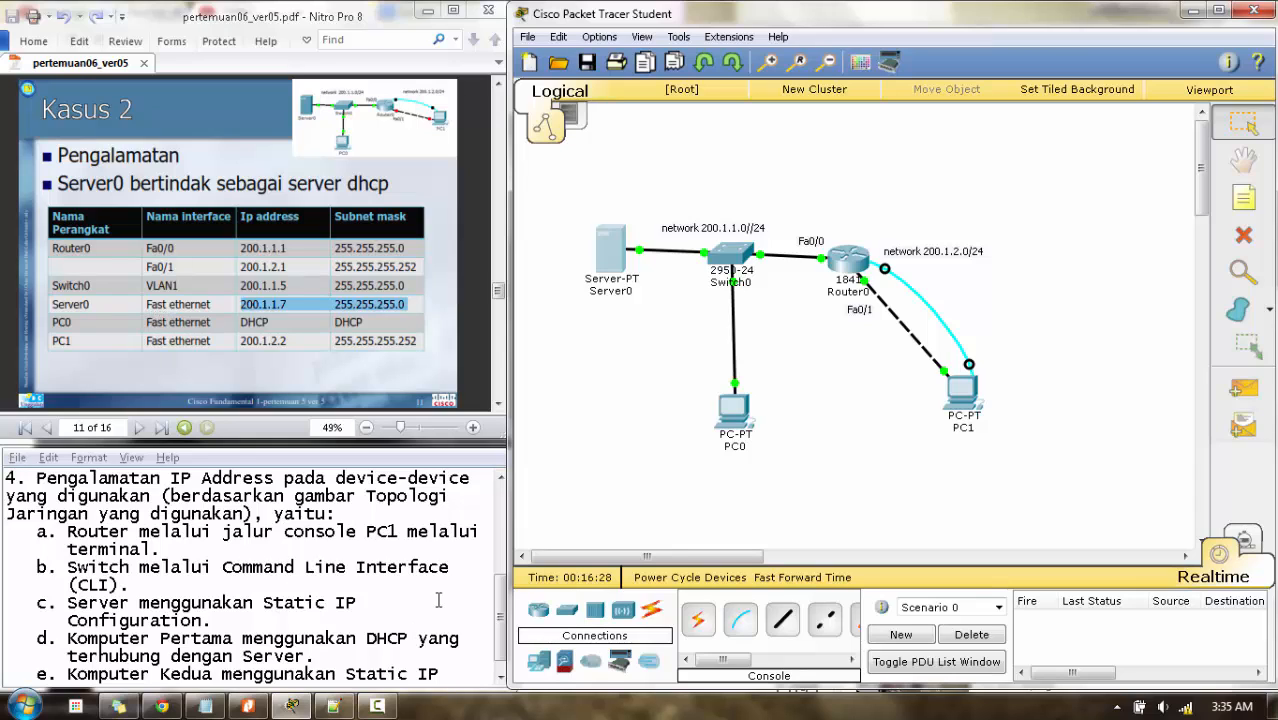
- Switch PC0's IP Configuration to DHCP so it receives 200.1.1.8 with gateway 200.1.1.1, then close PC0
drag(501, 600, 501, 610)
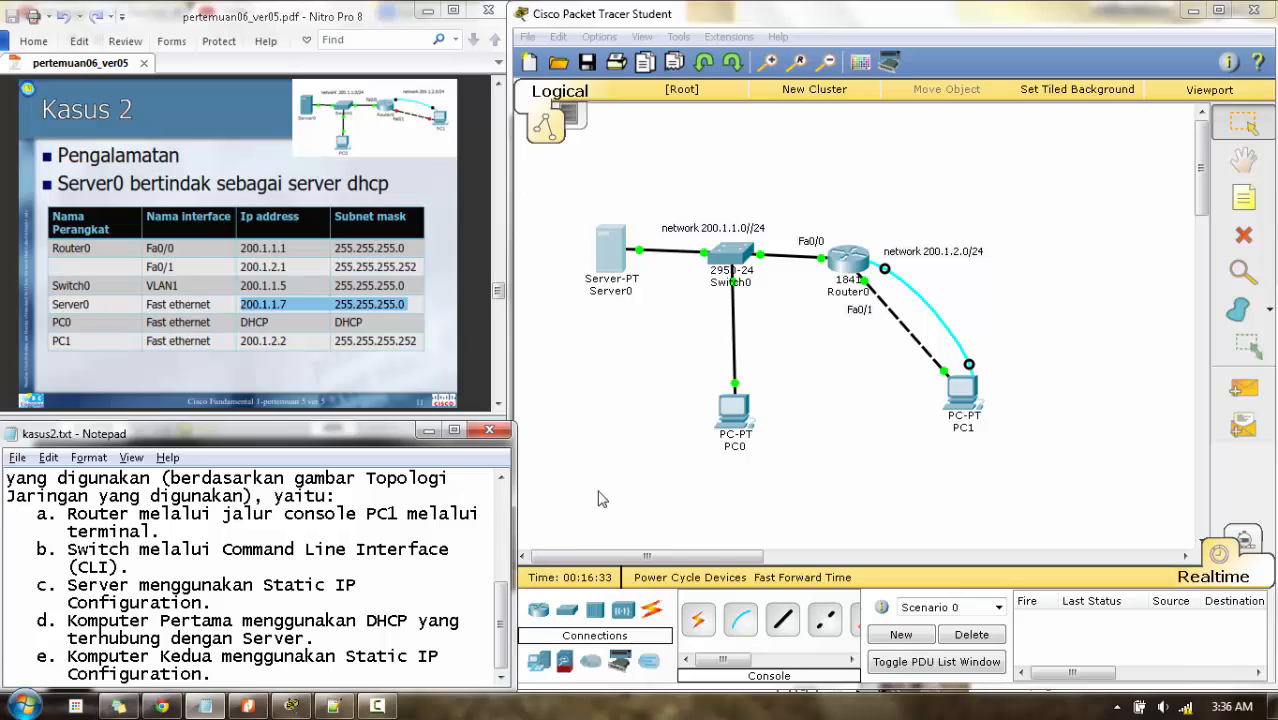
click(733, 395)
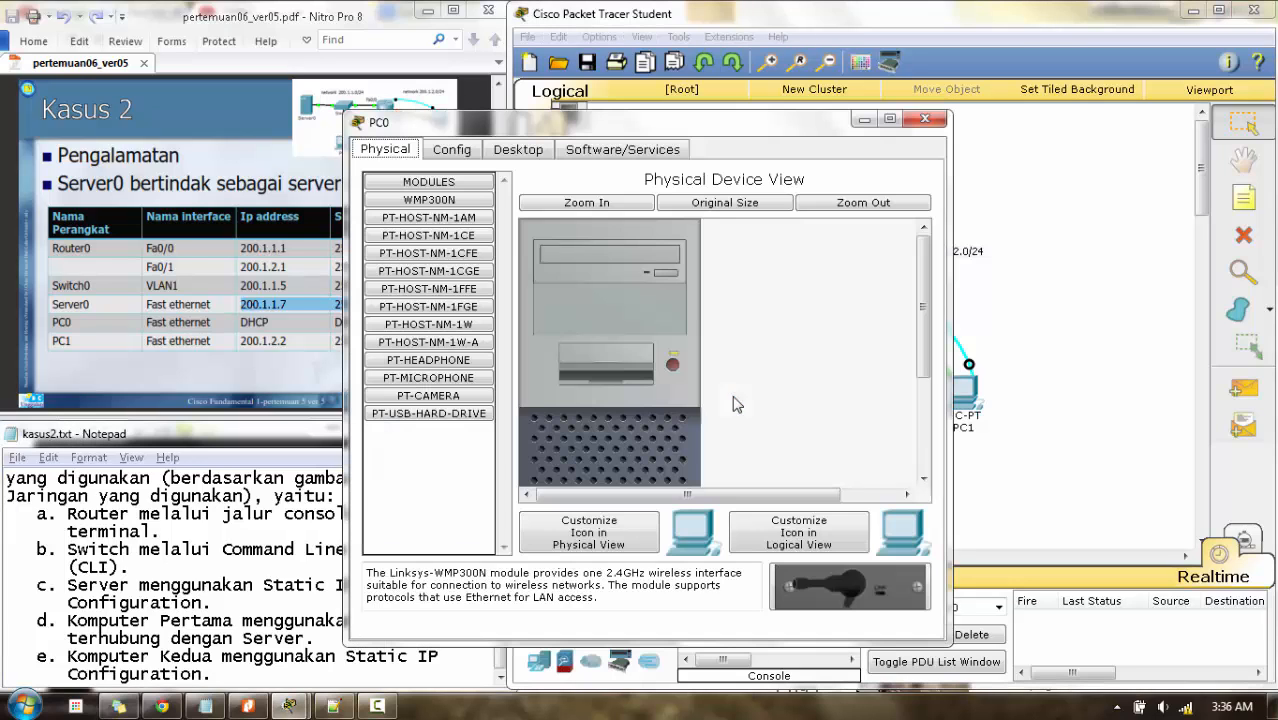
click(493, 158)
click(433, 229)
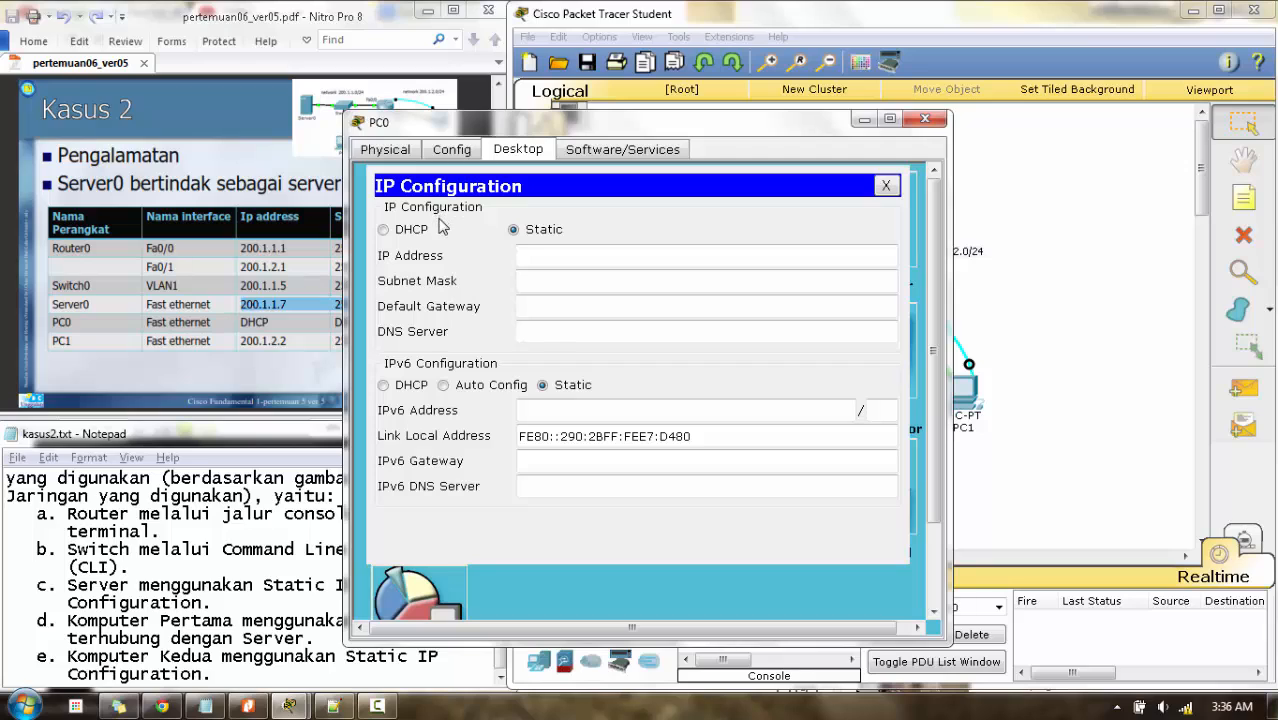
click(383, 230)
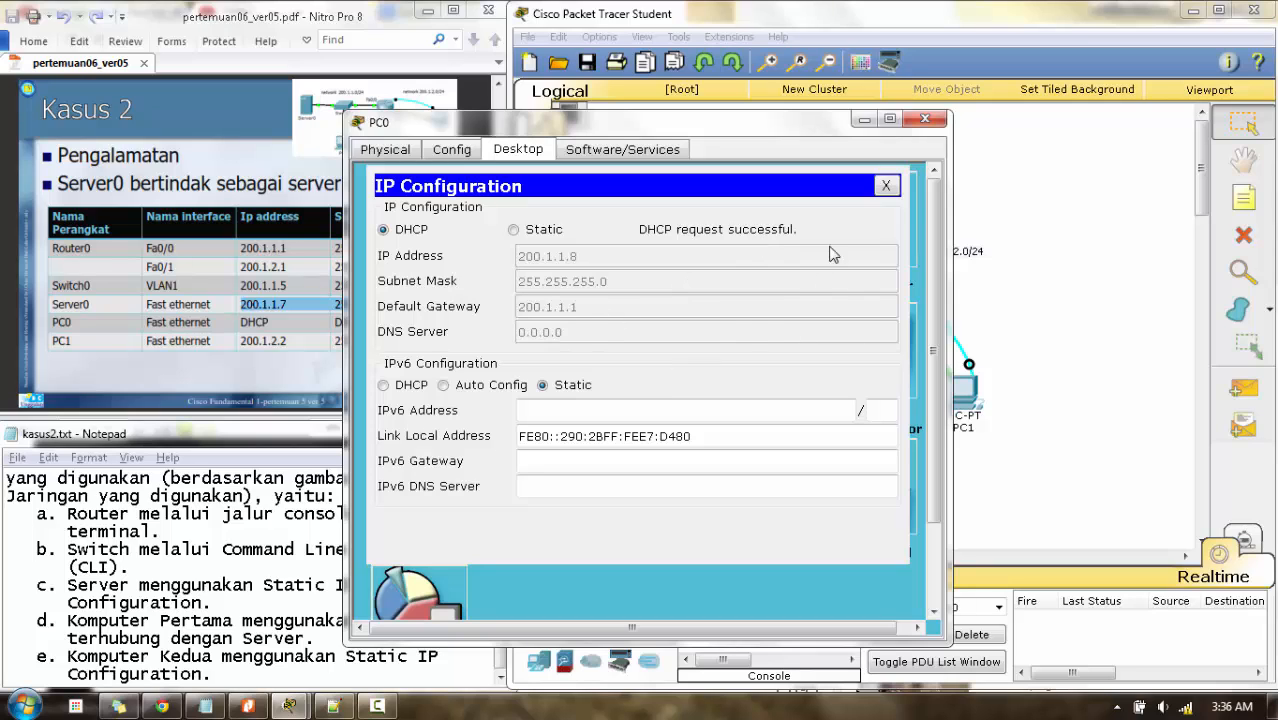
click(926, 120)
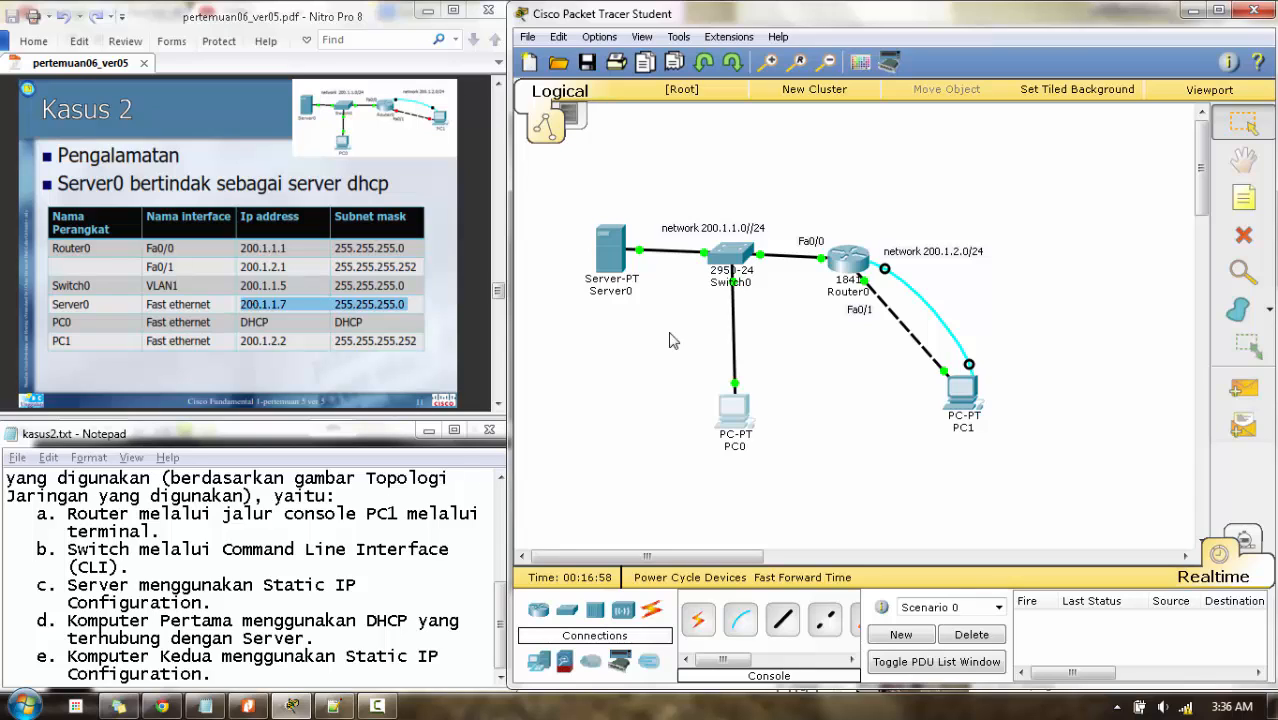
- Give PC1 static IP address 200.1.2.2 with subnet mask 255.255.255.252
mouse_move(963, 405)
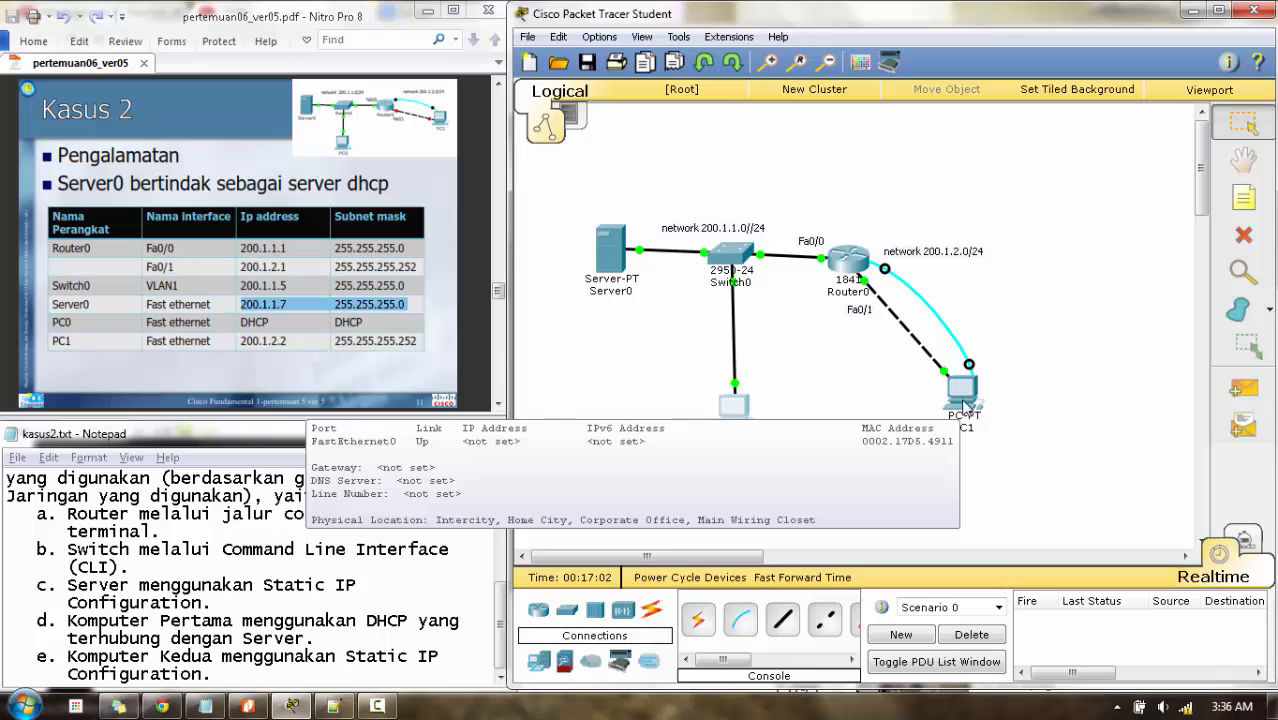
click(963, 405)
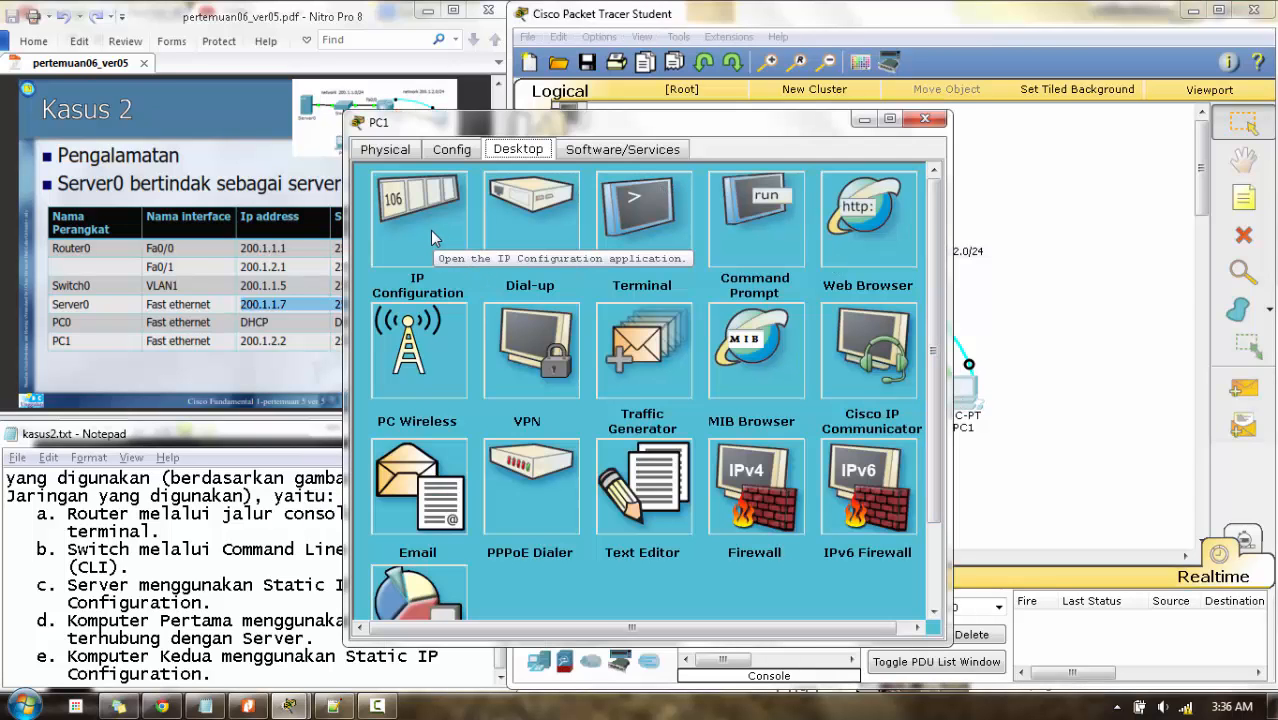
click(432, 237)
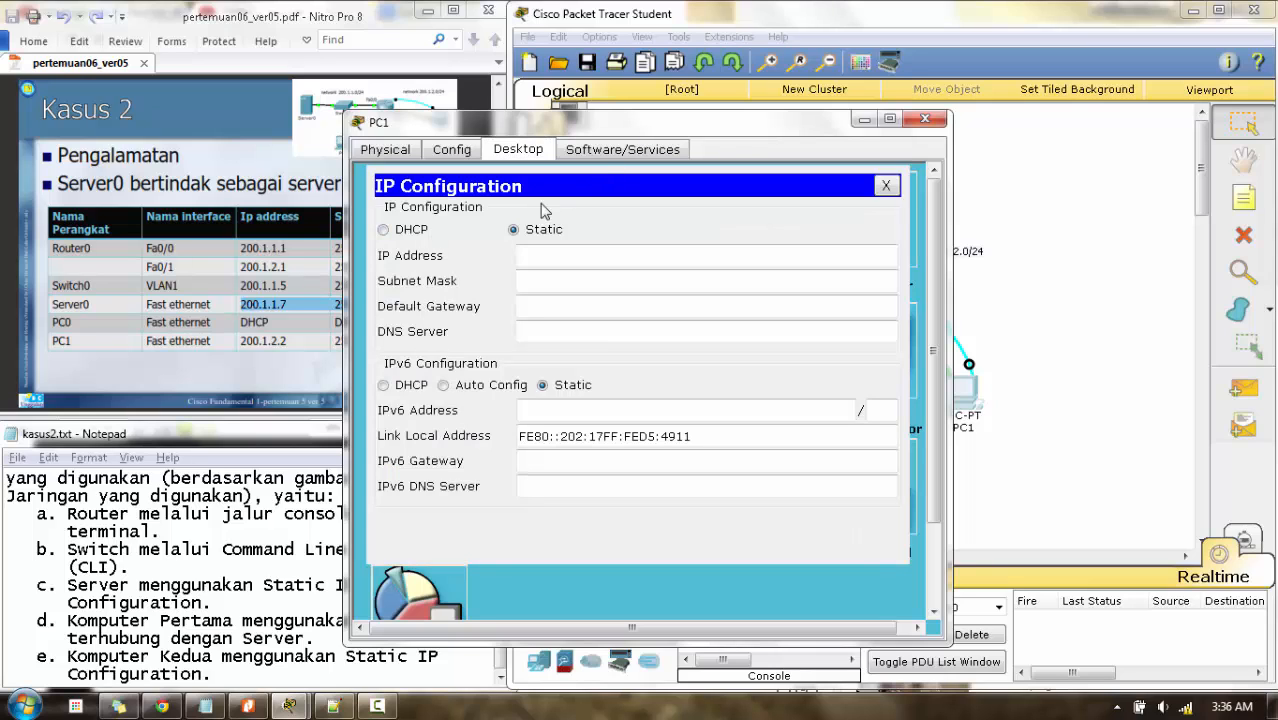
drag(618, 131, 782, 118)
click(694, 240)
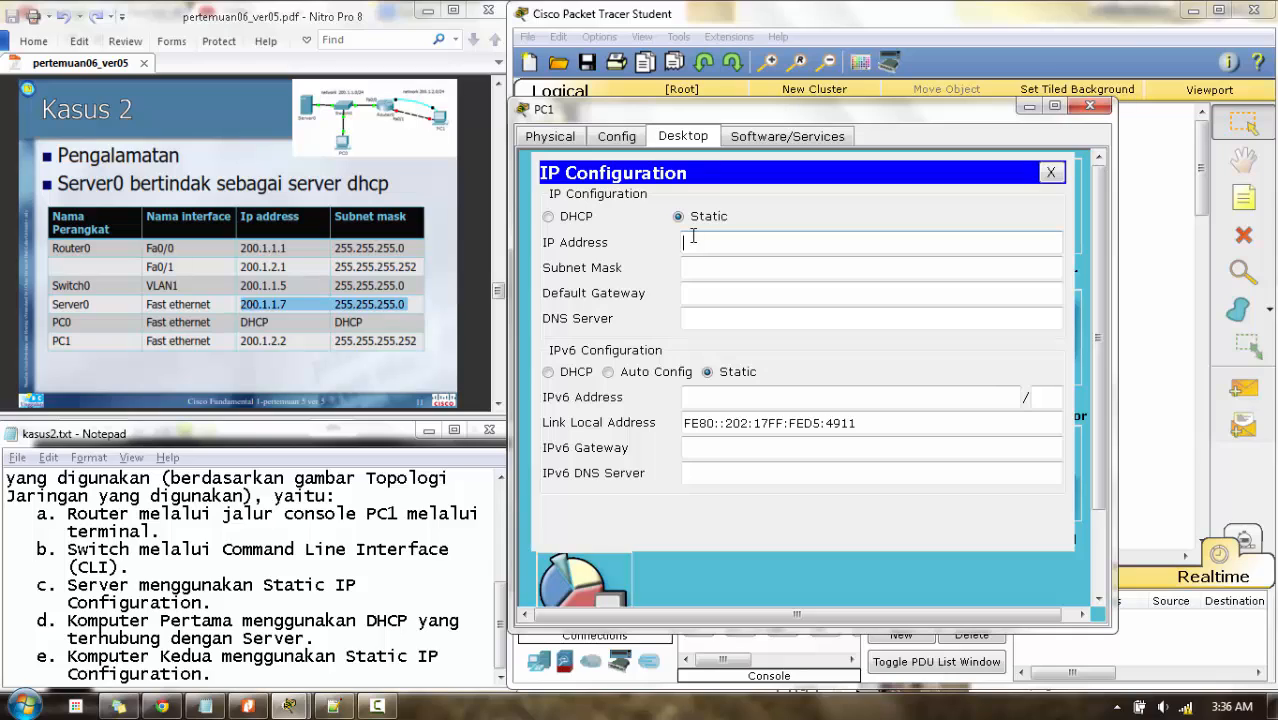
text(200.1.2.2)
click(708, 267)
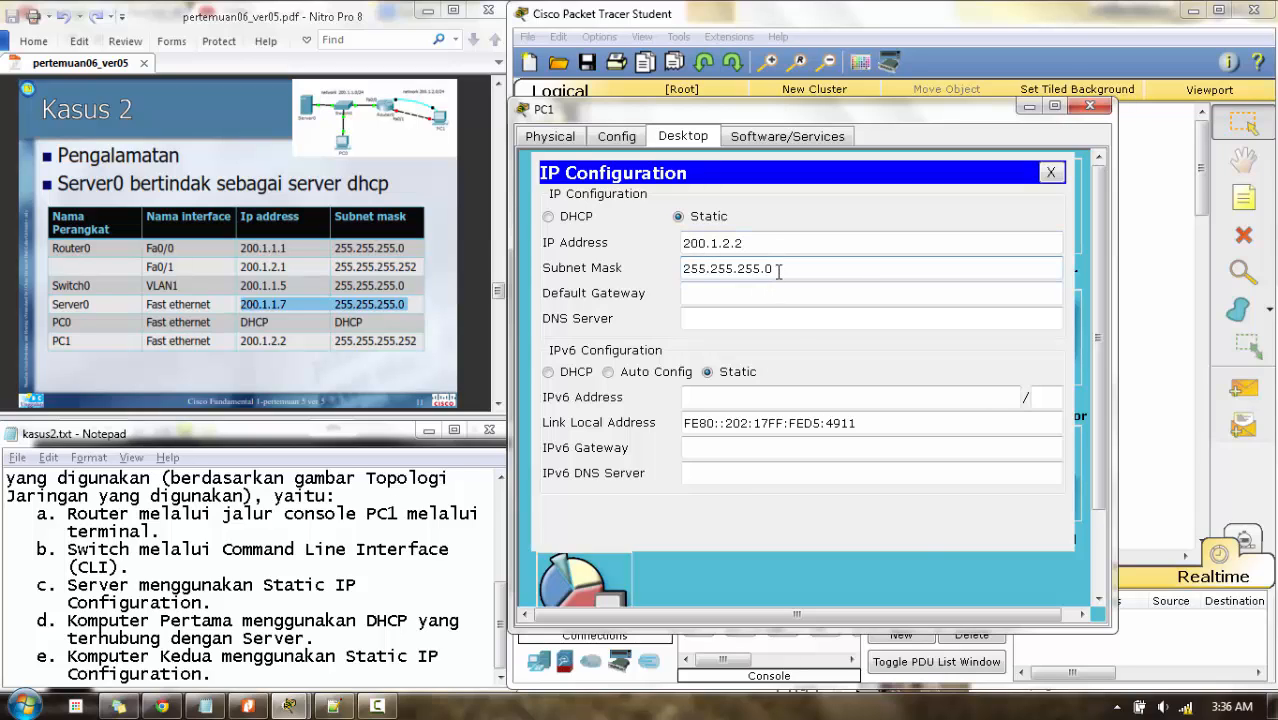
key(BackSpace)
text(252)
- Set PC1's default gateway to 200.1.2.1, close its windows, and scroll down the lesson PDF
click(785, 292)
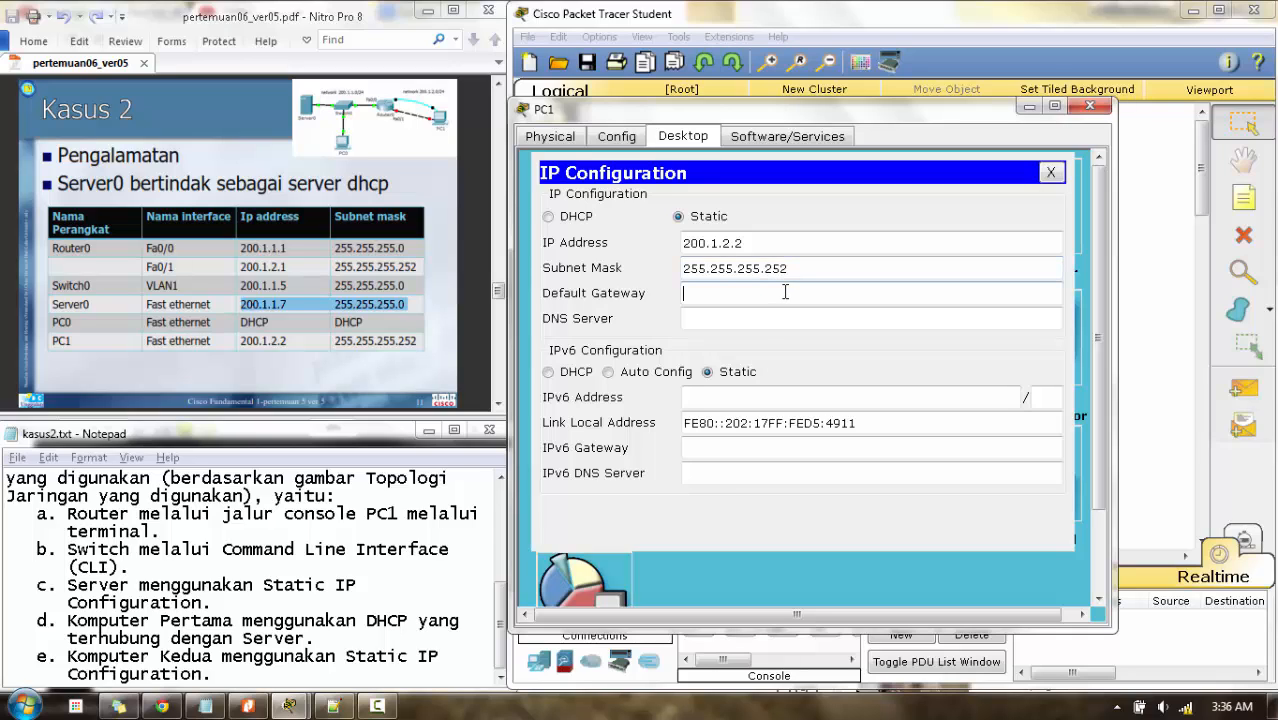
click(1150, 280)
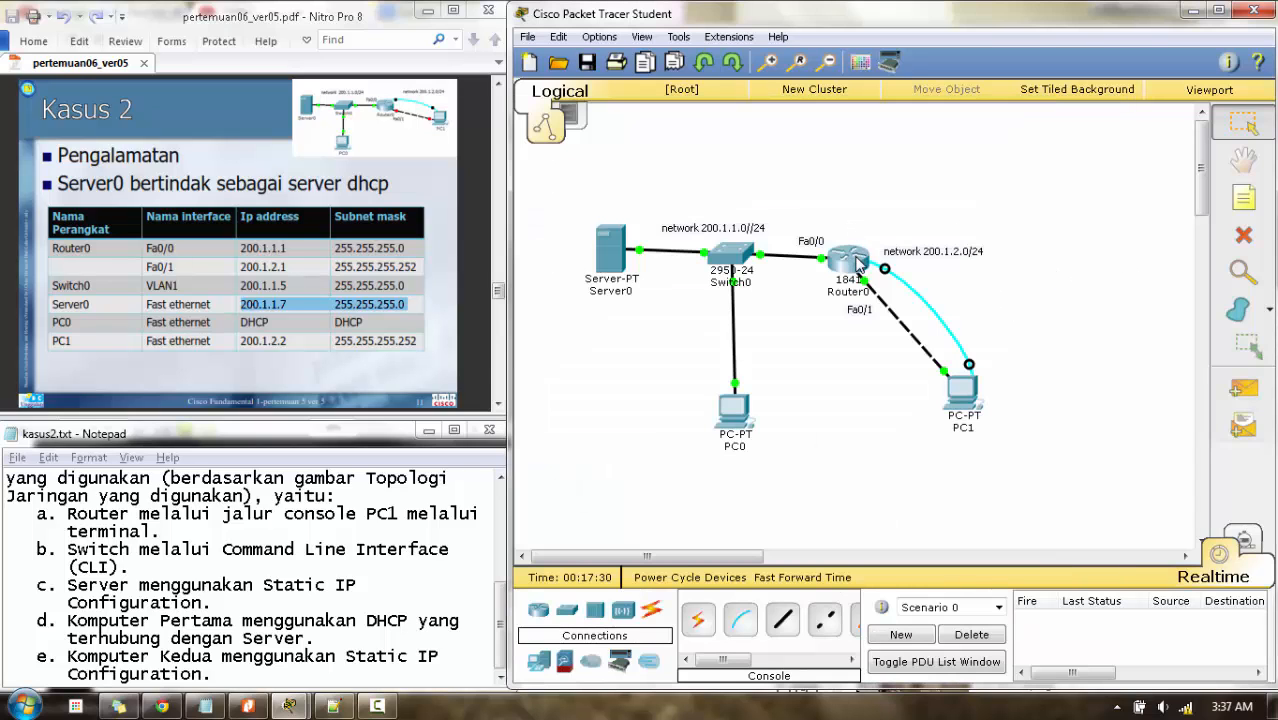
mouse_move(857, 263)
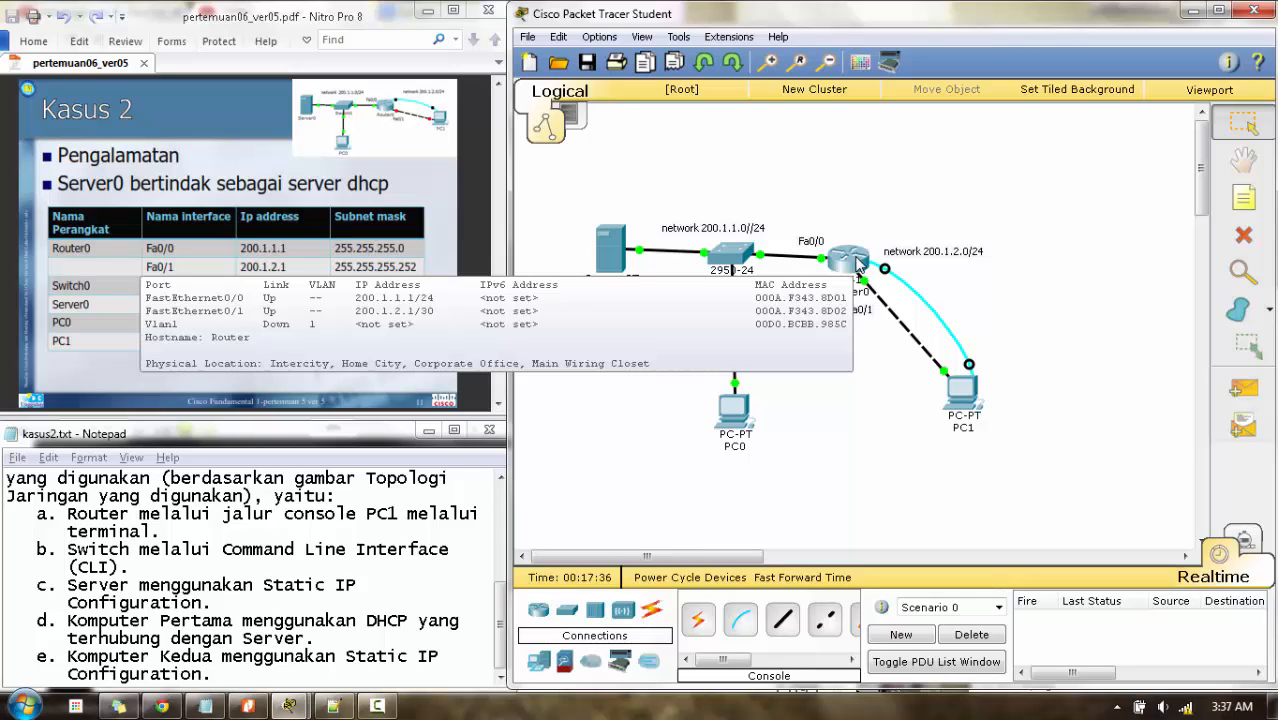
click(960, 392)
click(786, 297)
text(20)
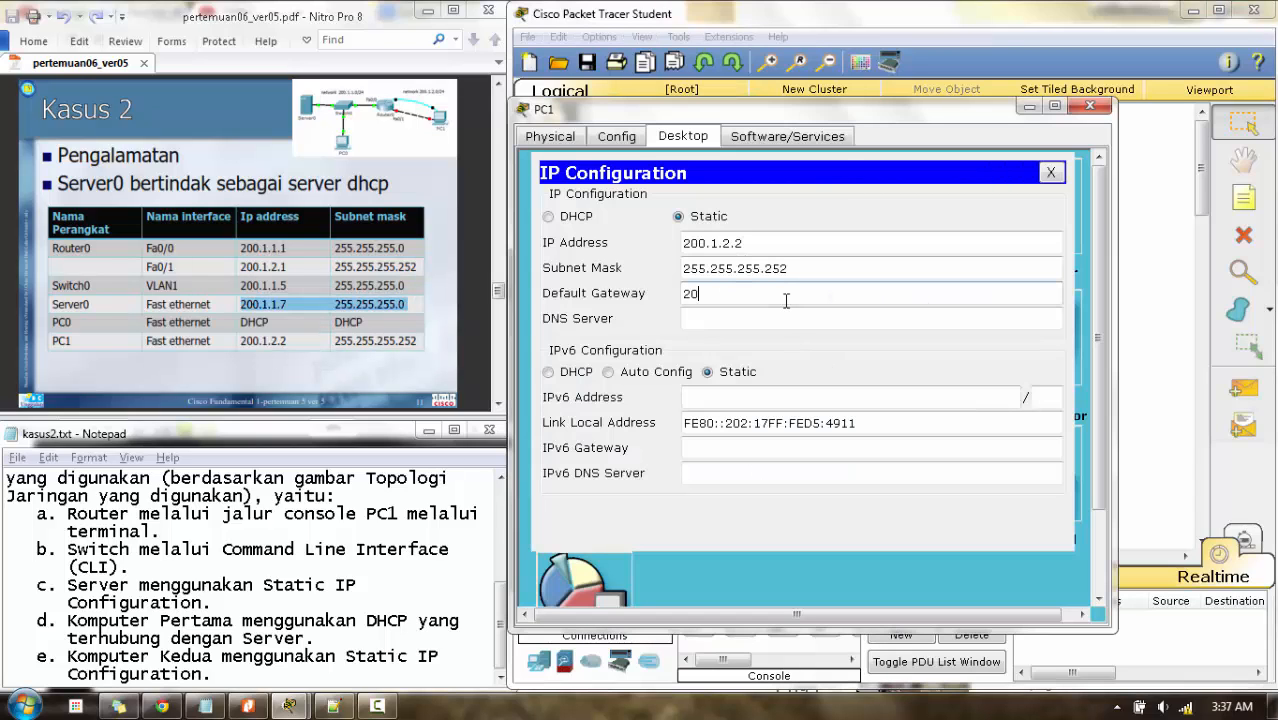
text(0.1.2.1)
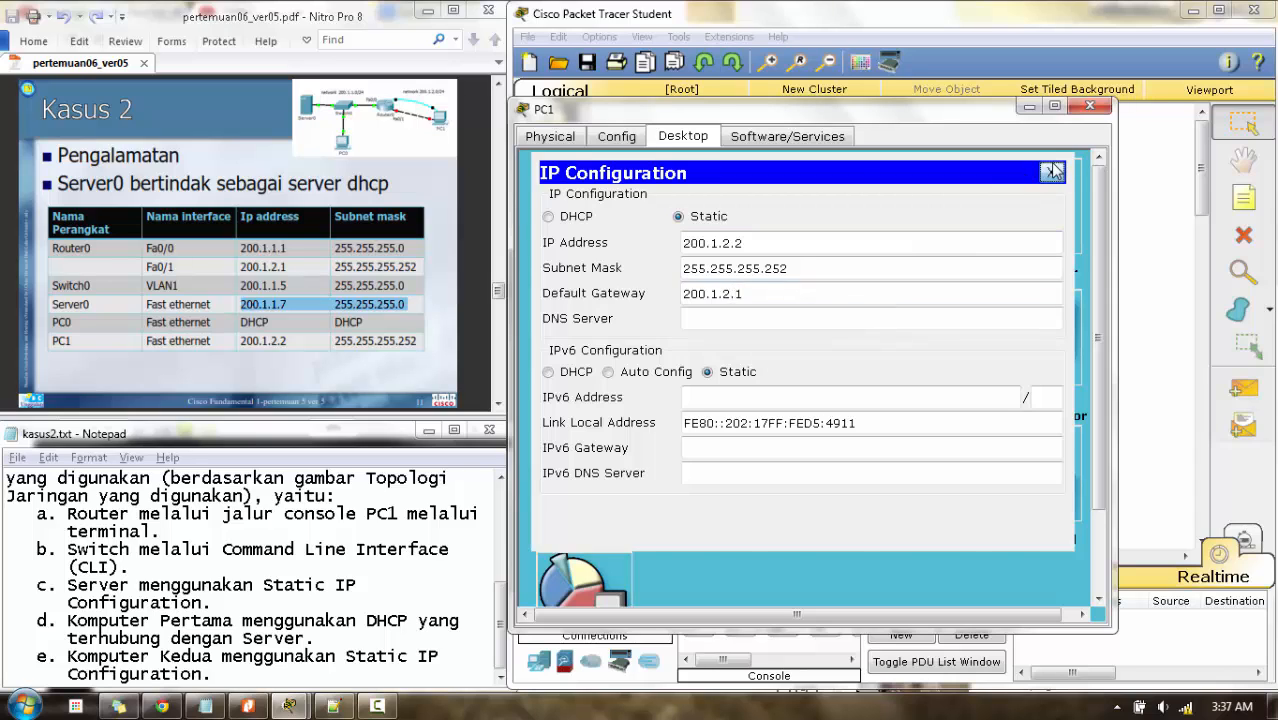
click(1050, 172)
click(1088, 108)
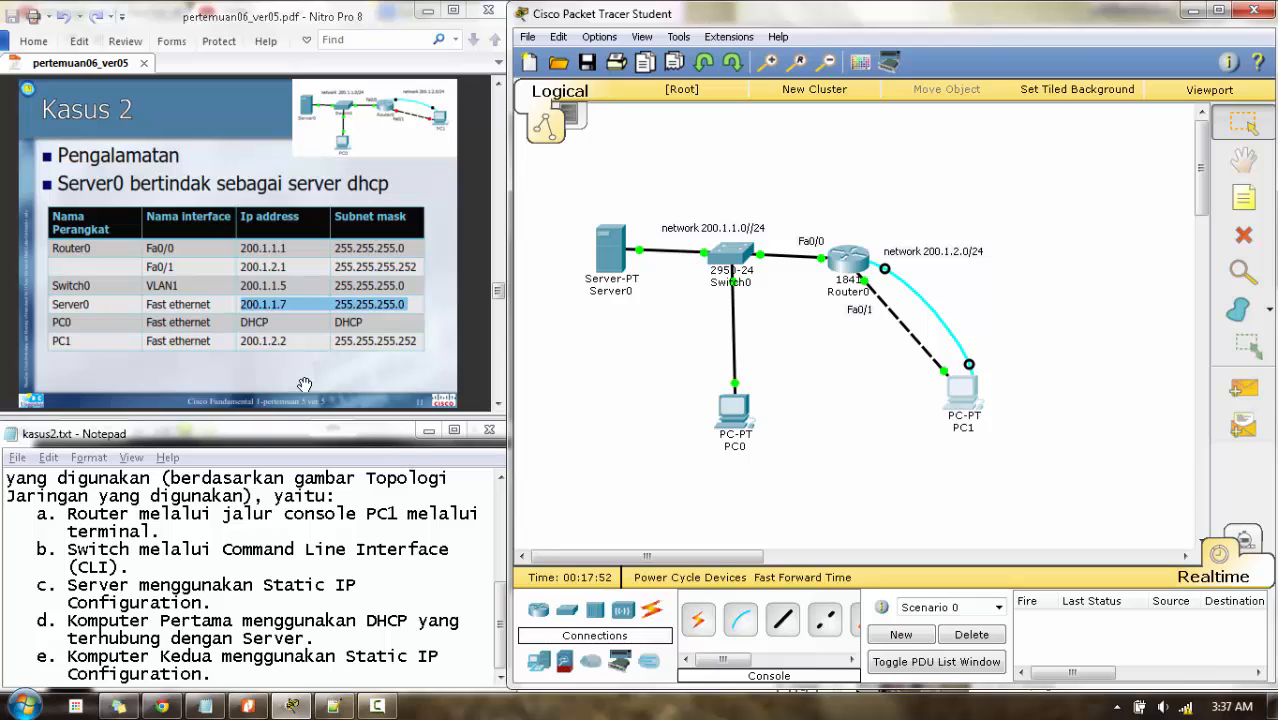
click(459, 371)
scroll(459, 371, down, 2)
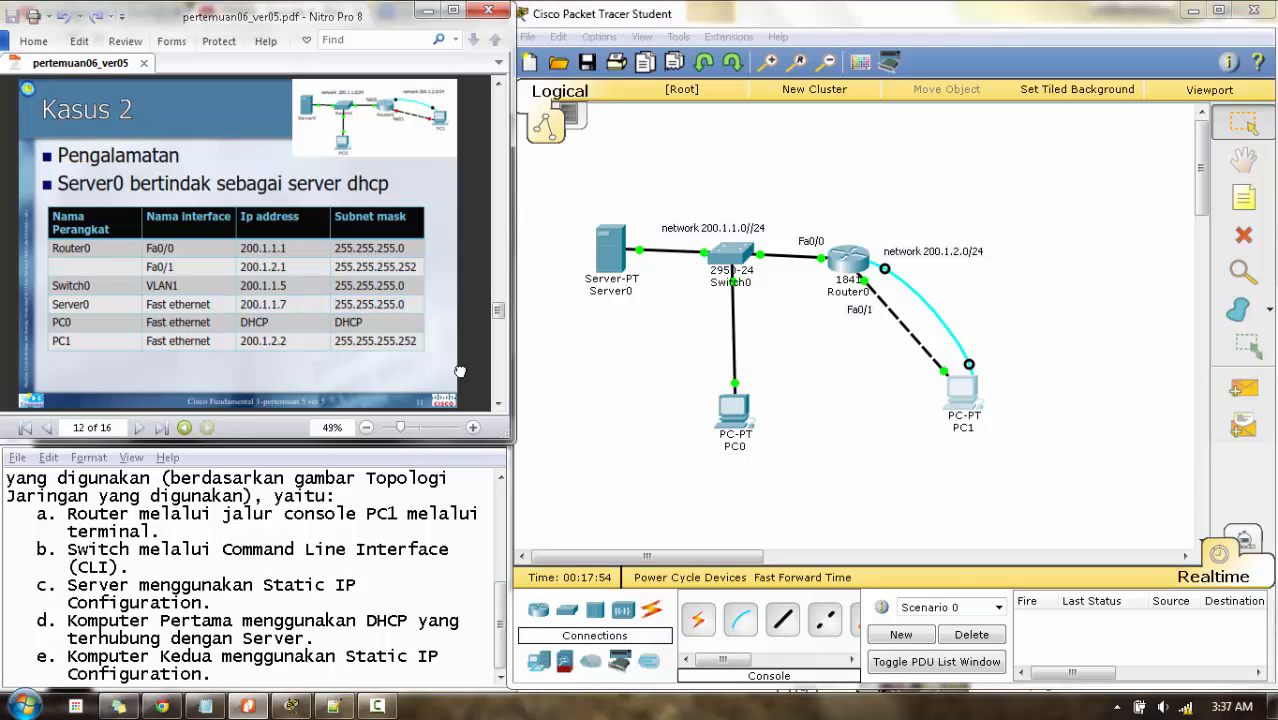
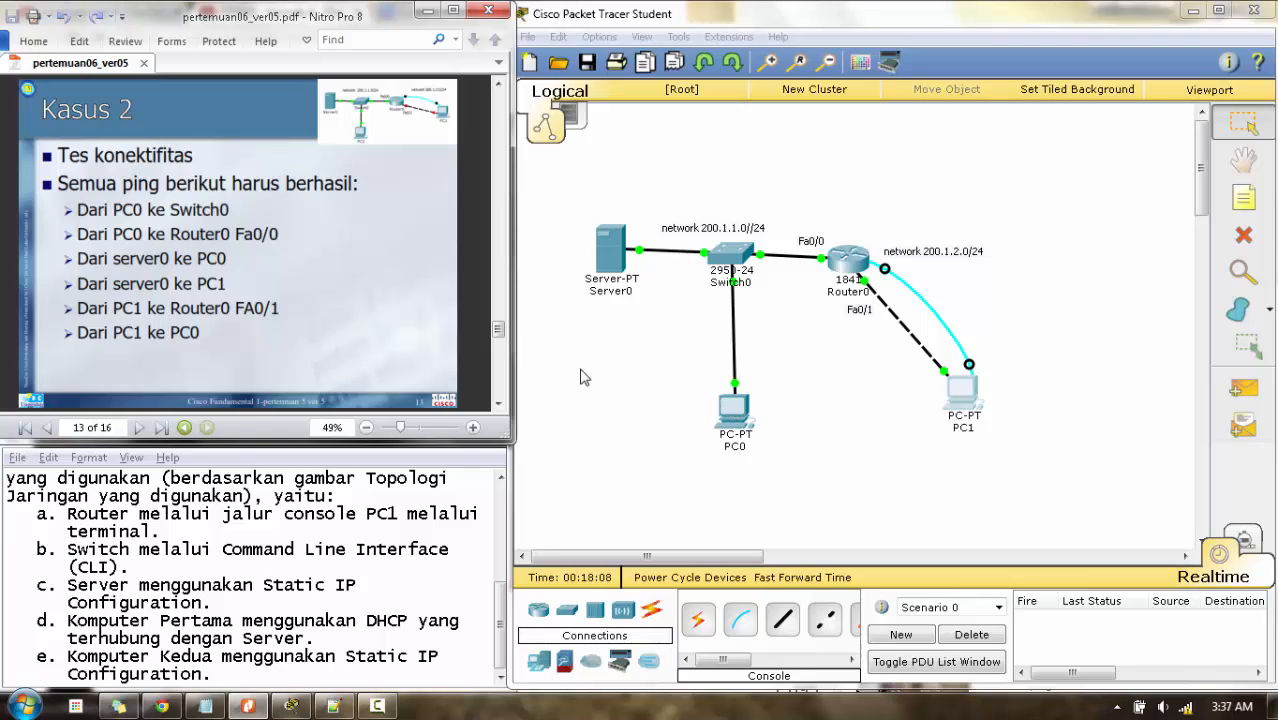
- From PC0's Command Prompt, ping 200.1.1.5 after checking its address on the topology
click(735, 424)
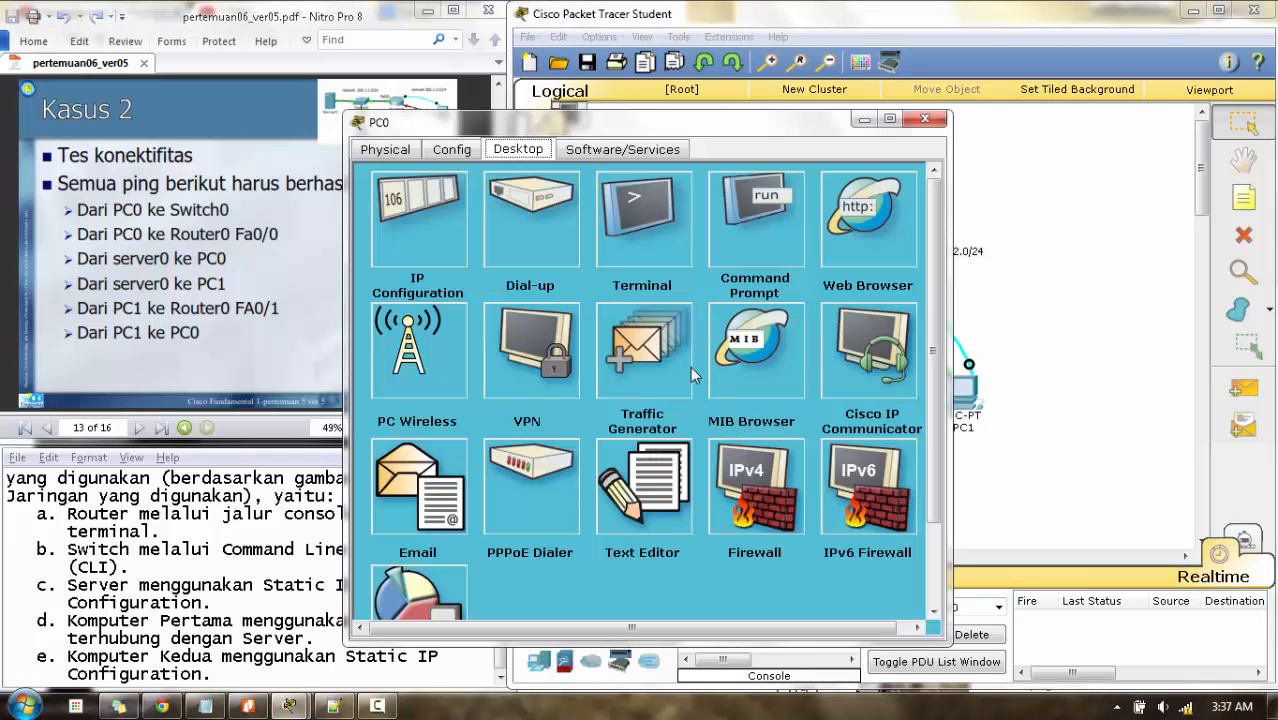
click(743, 226)
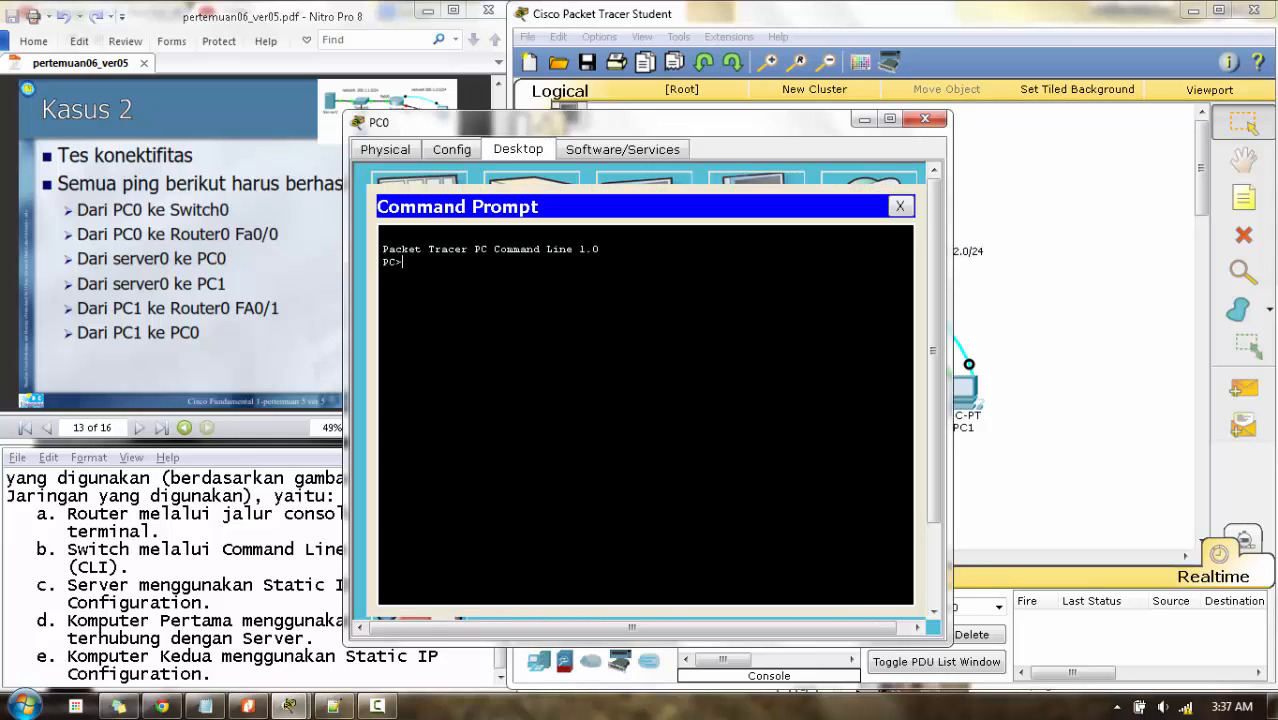
click(986, 298)
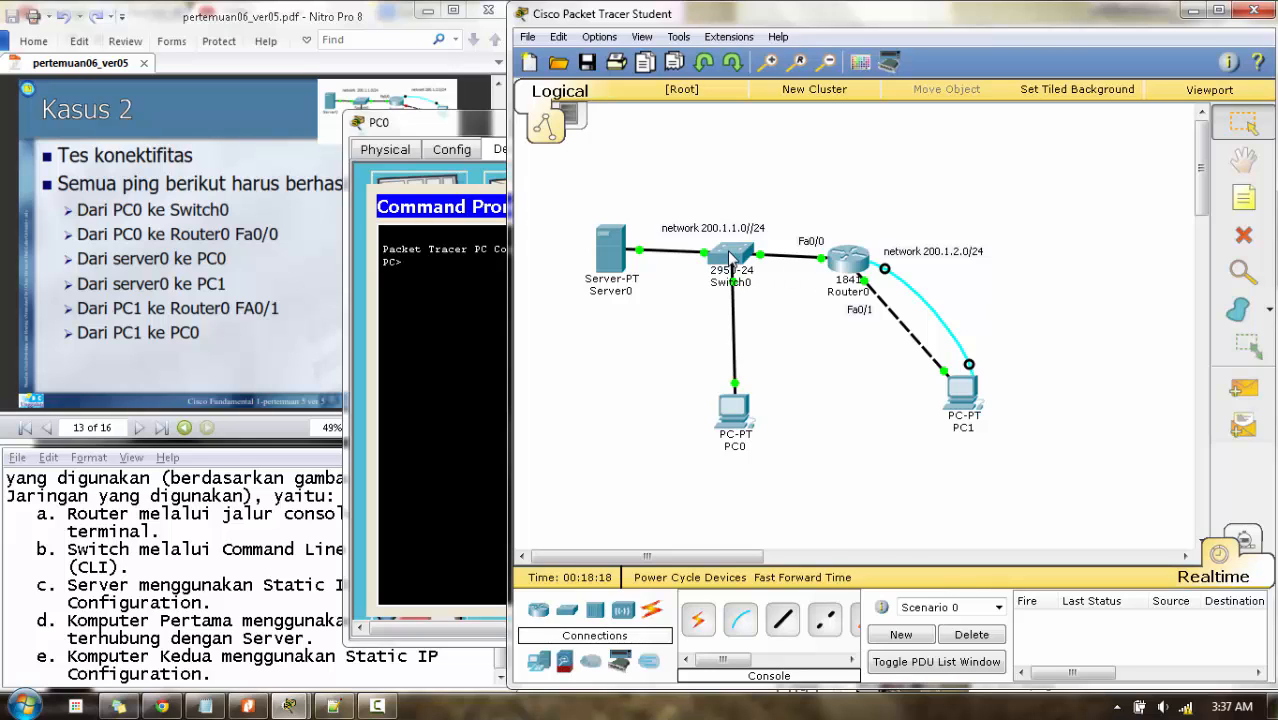
mouse_move(731, 258)
click(443, 320)
text(ping)
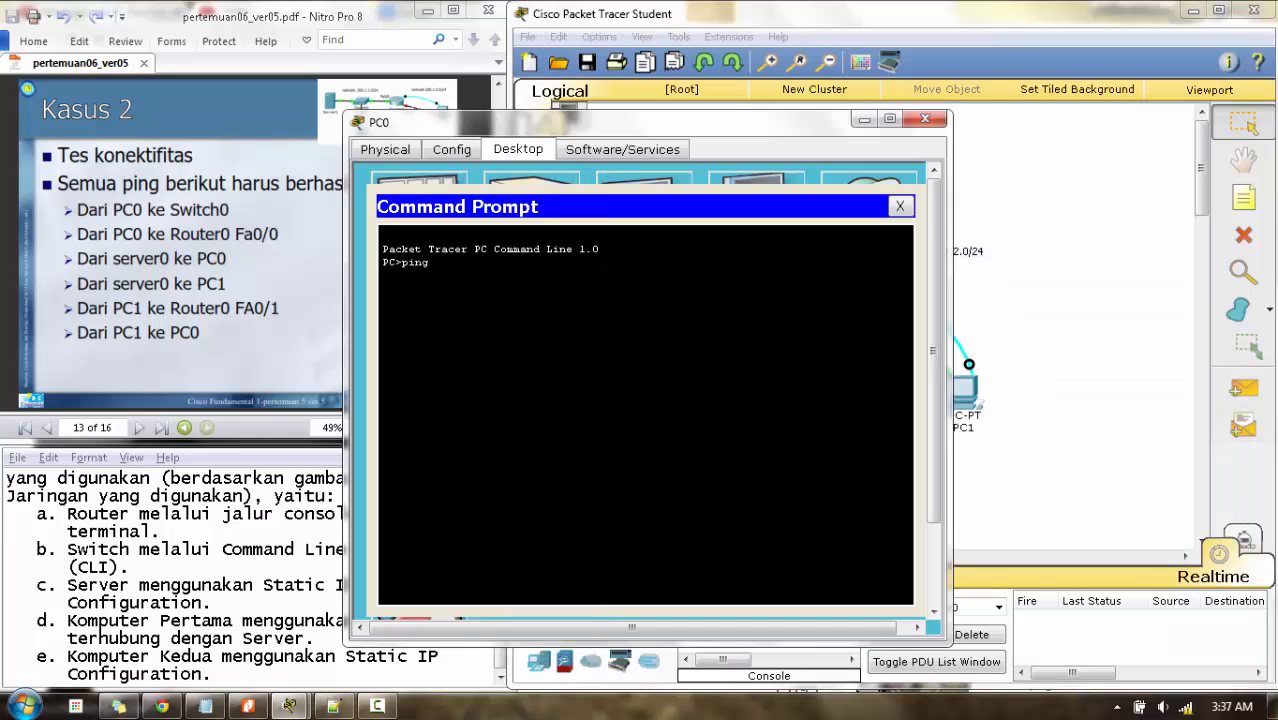
text( 200.1.1.5)
key(Return)
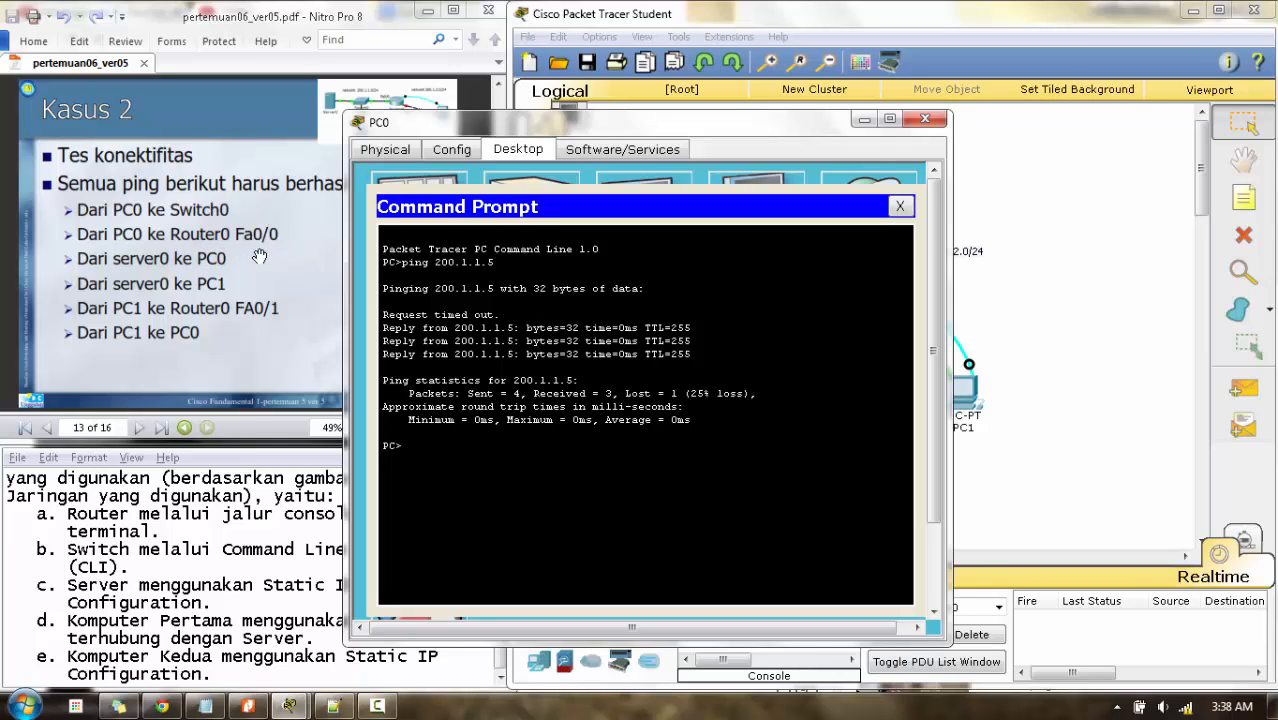
- Ping Router0's gateway 200.1.1.1 from PC0, then close PC0's window
click(1040, 330)
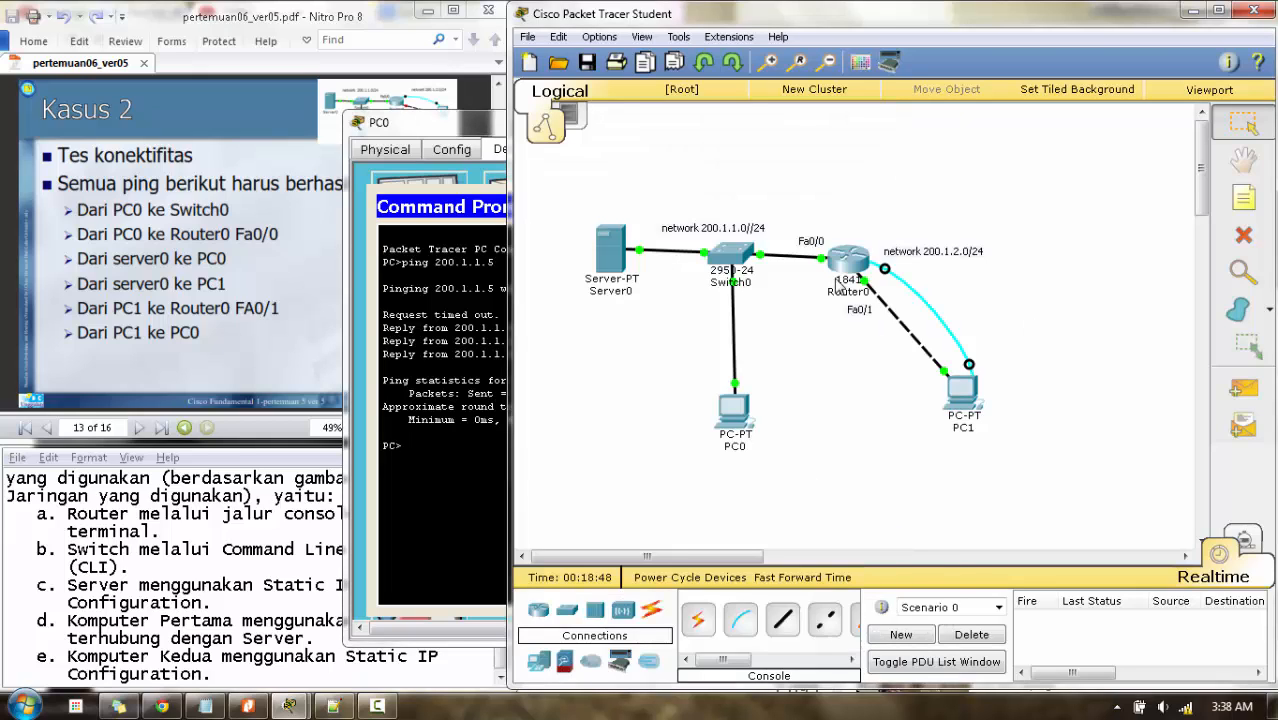
mouse_move(843, 270)
click(445, 460)
text(ping 2)
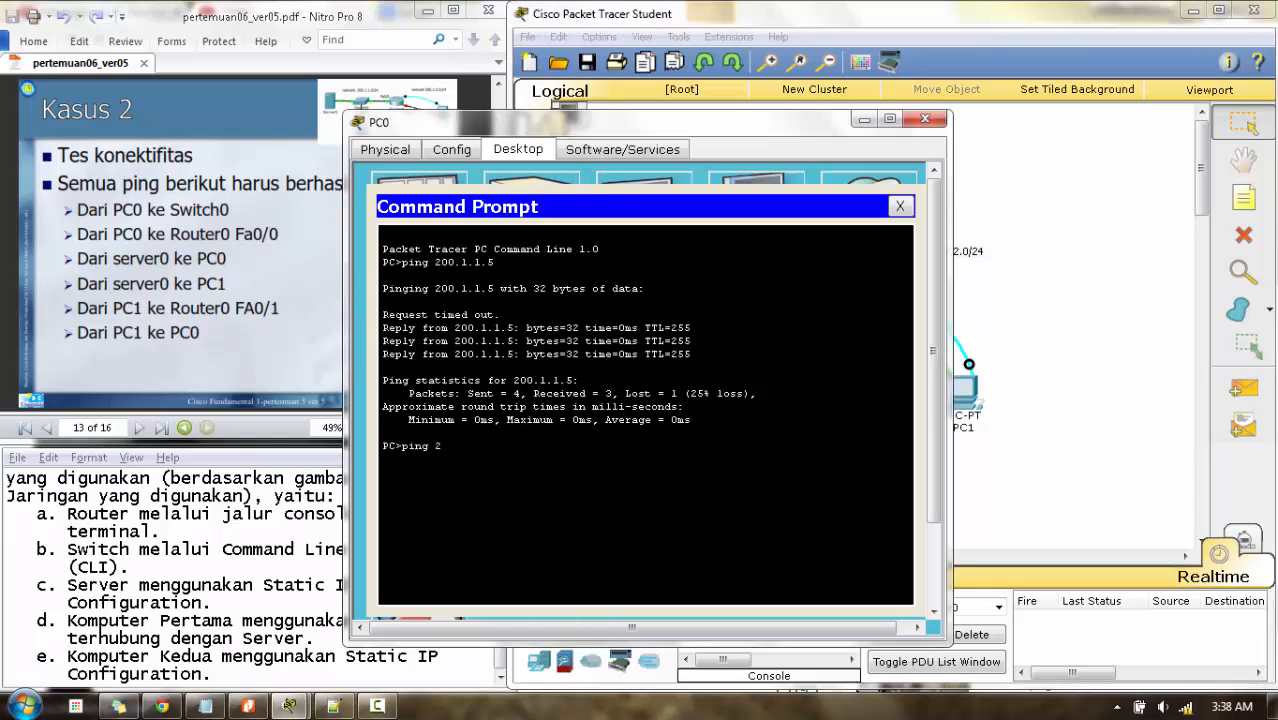
text(00.1.1.1)
key(Return)
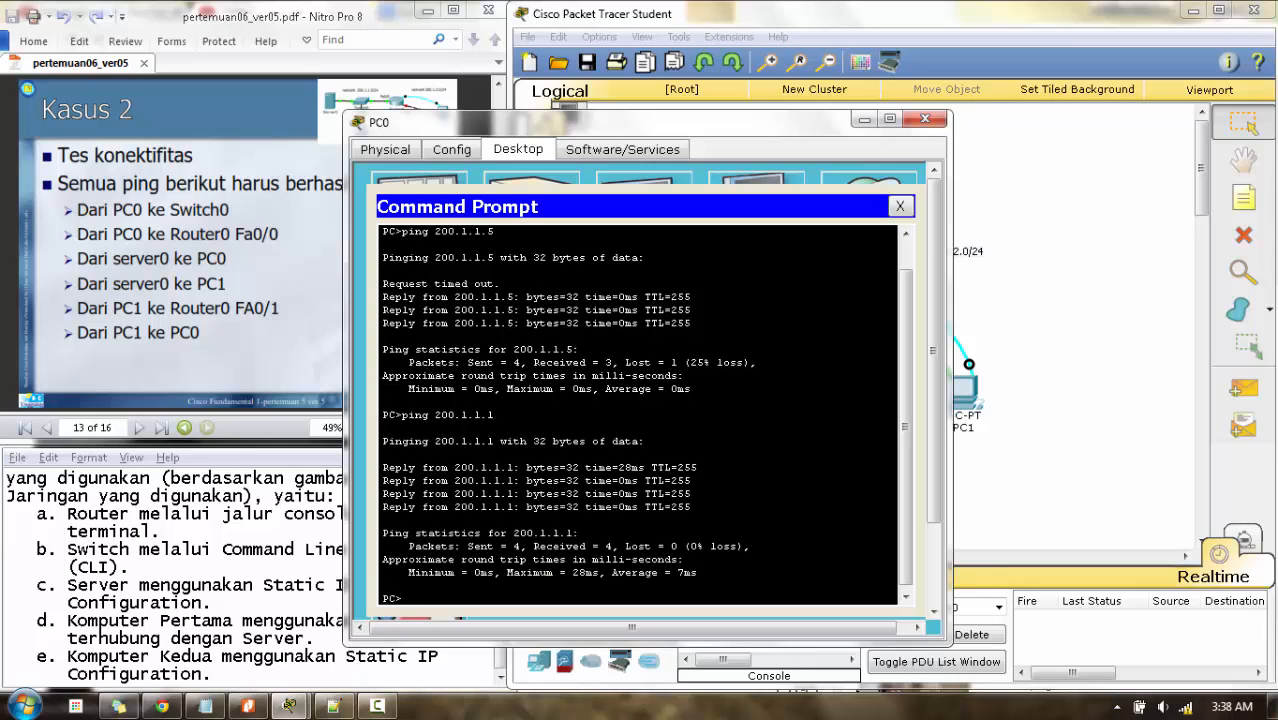
click(924, 120)
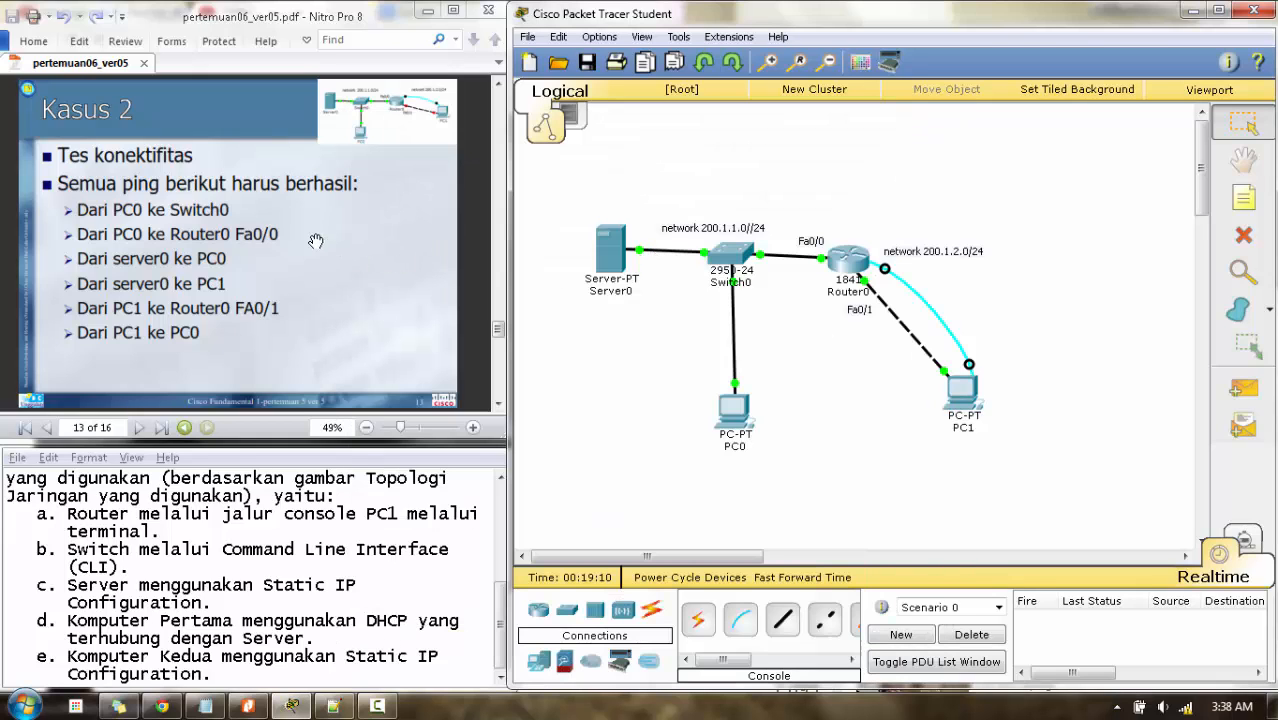
- From Server0's Command Prompt, ping PC0 at 200.1.1.8, getting 4 of 4 replies
click(612, 240)
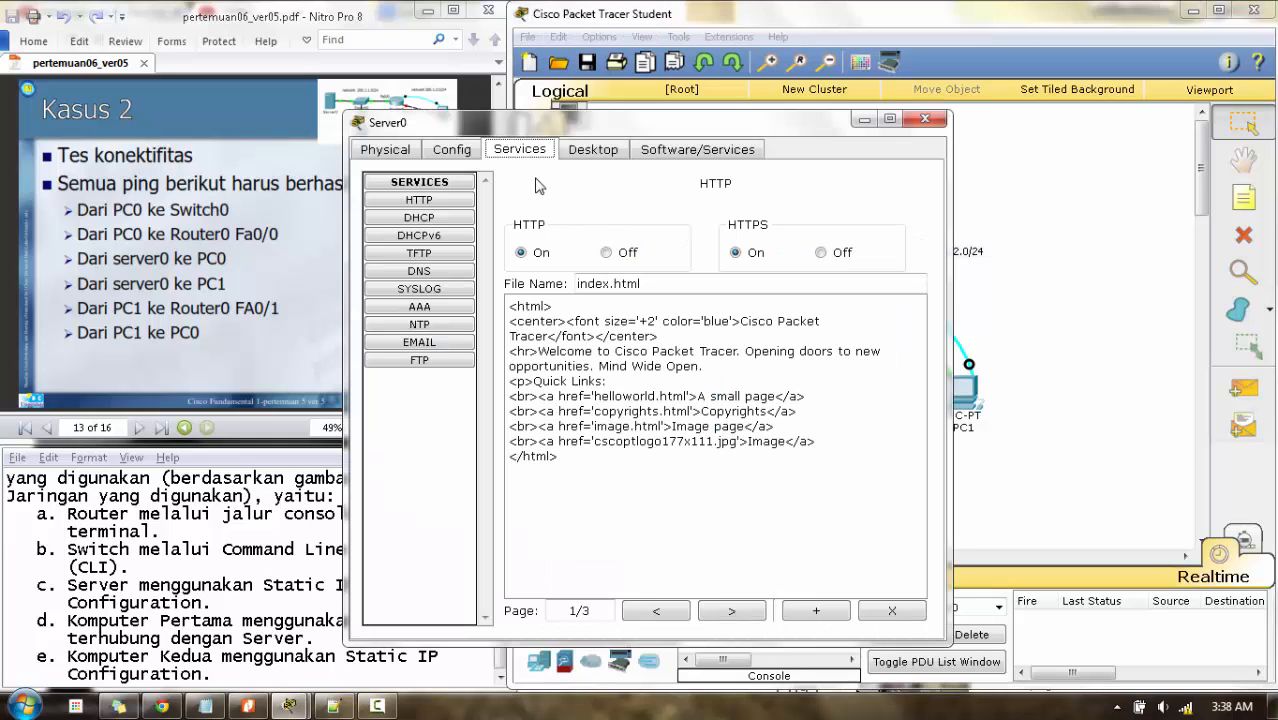
click(592, 152)
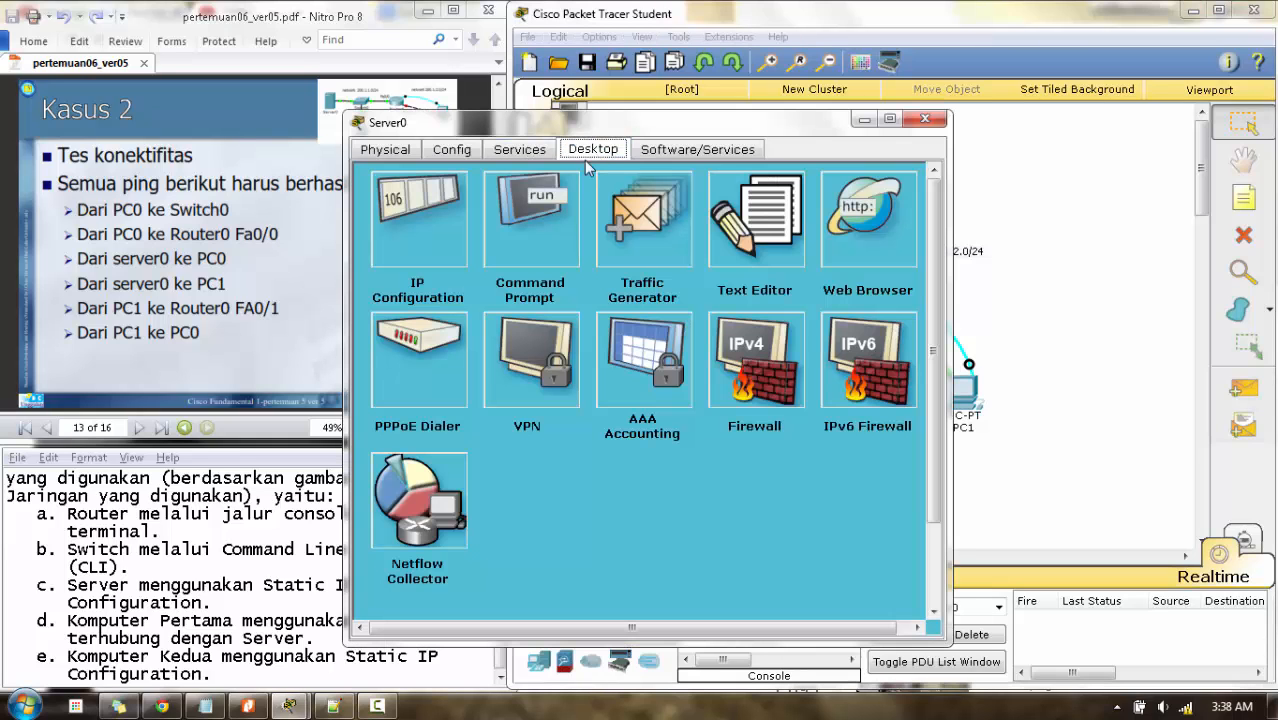
click(558, 218)
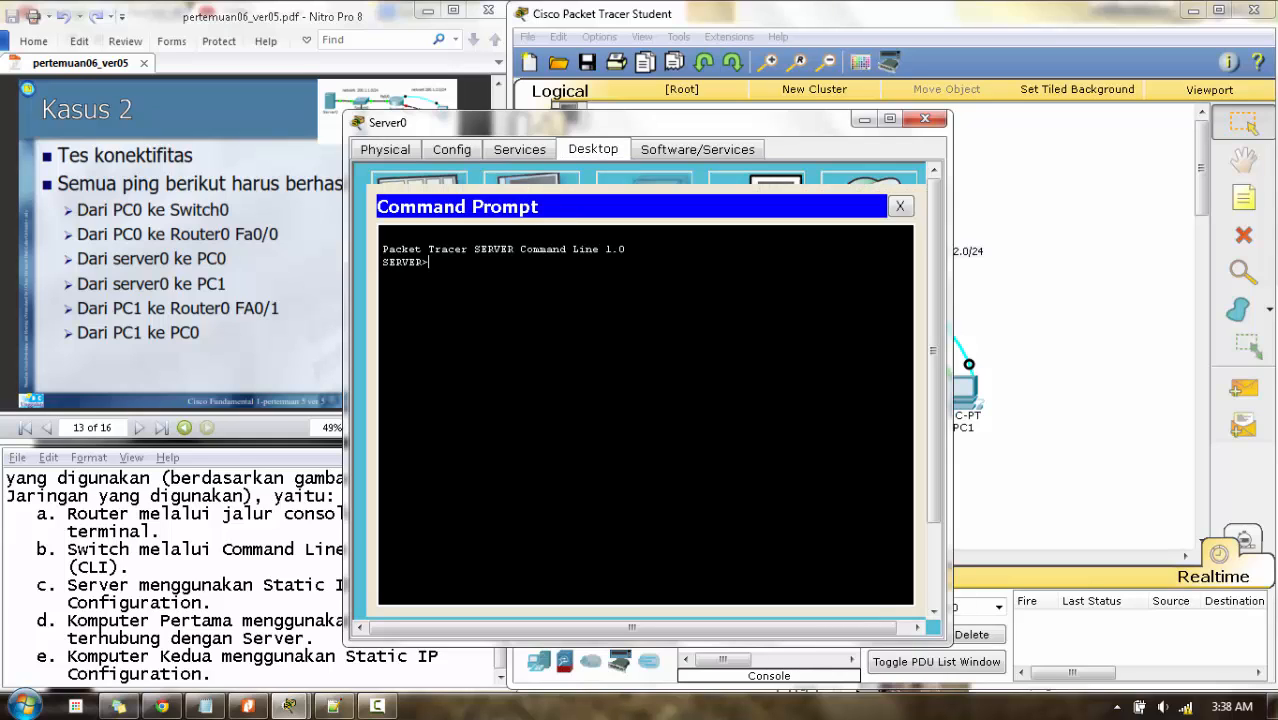
click(1028, 416)
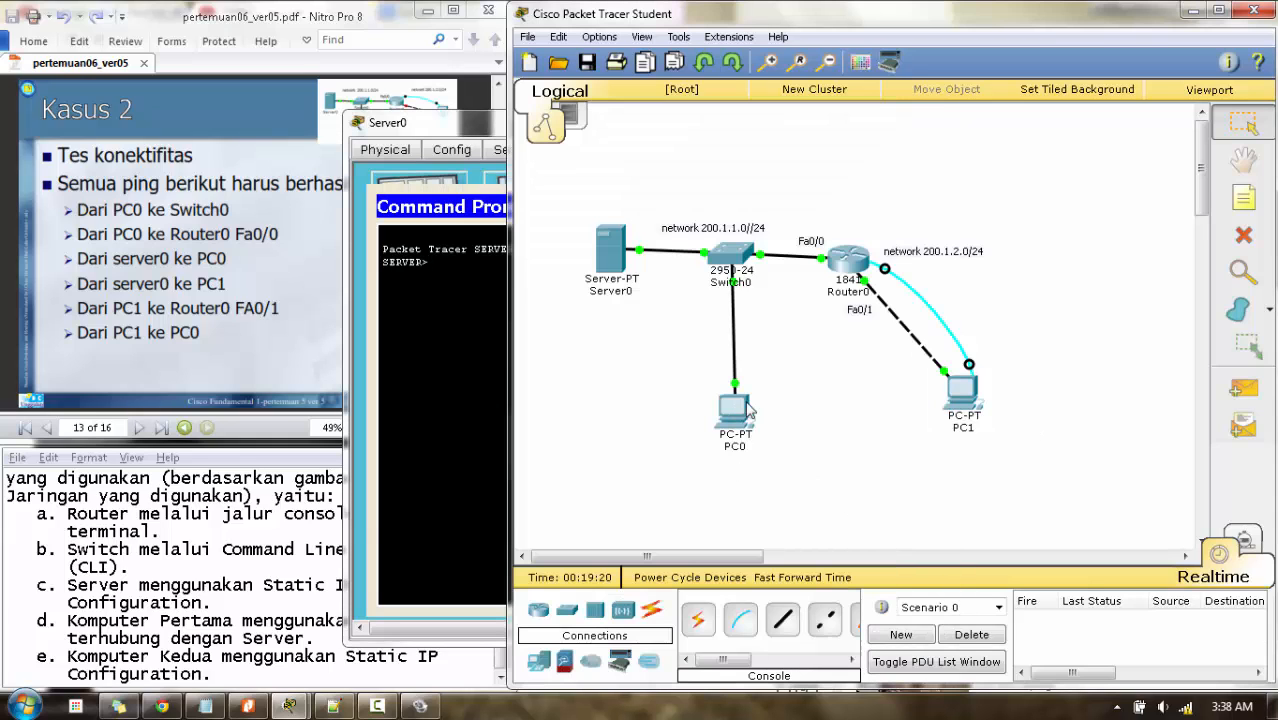
mouse_move(748, 410)
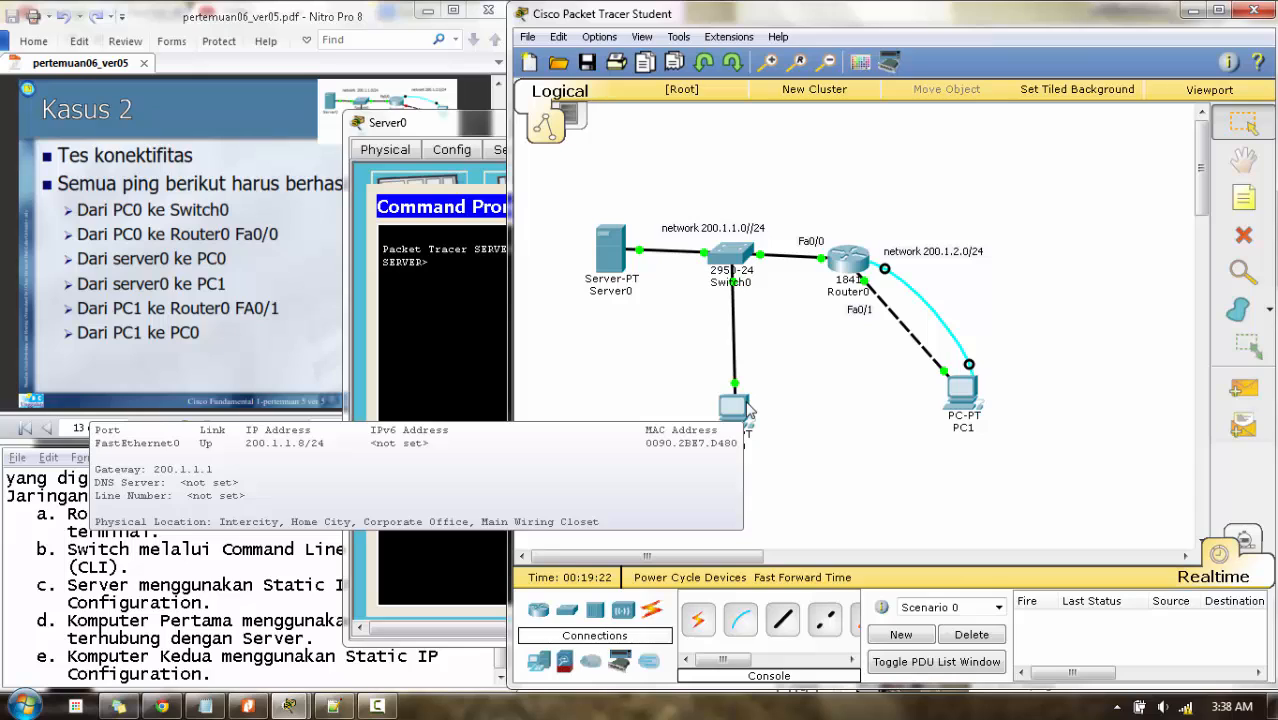
click(612, 265)
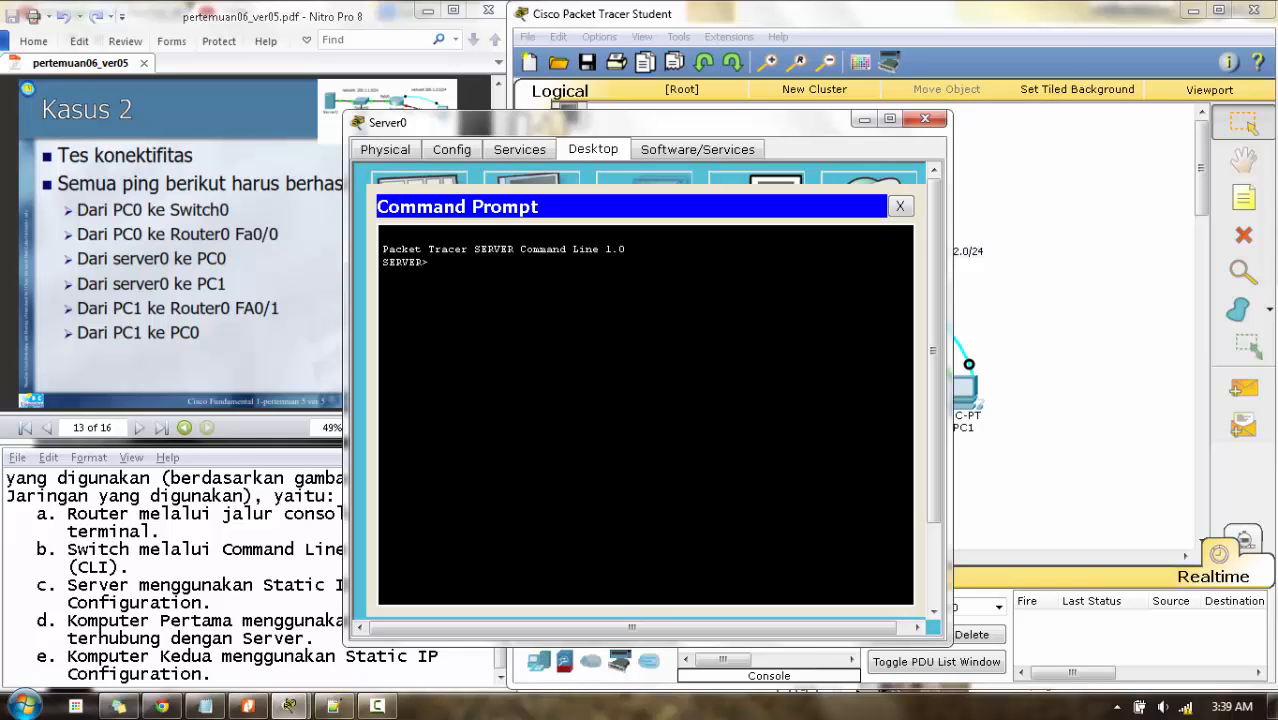
text(ping 200.1.1.8)
key(Return)
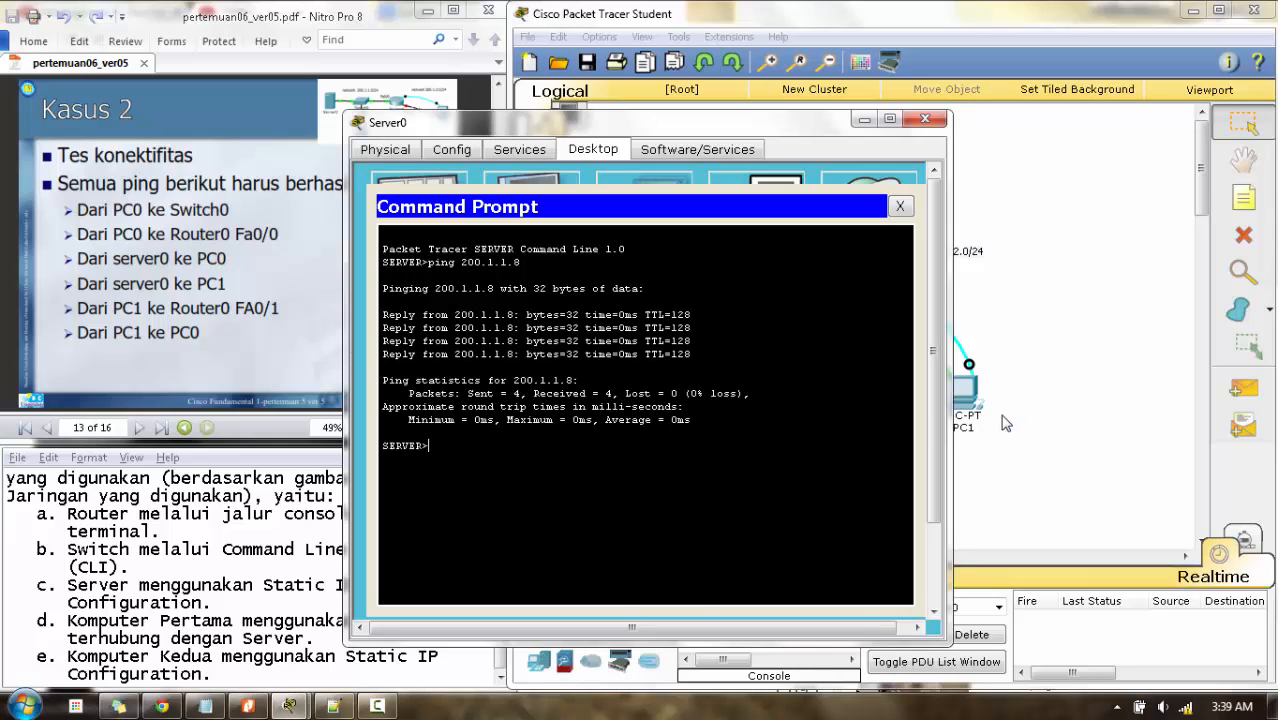
- Ping PC1 at 200.1.2.2 from Server0 (3 of 4 replies), then close Server0's window
click(965, 387)
mouse_move(965, 387)
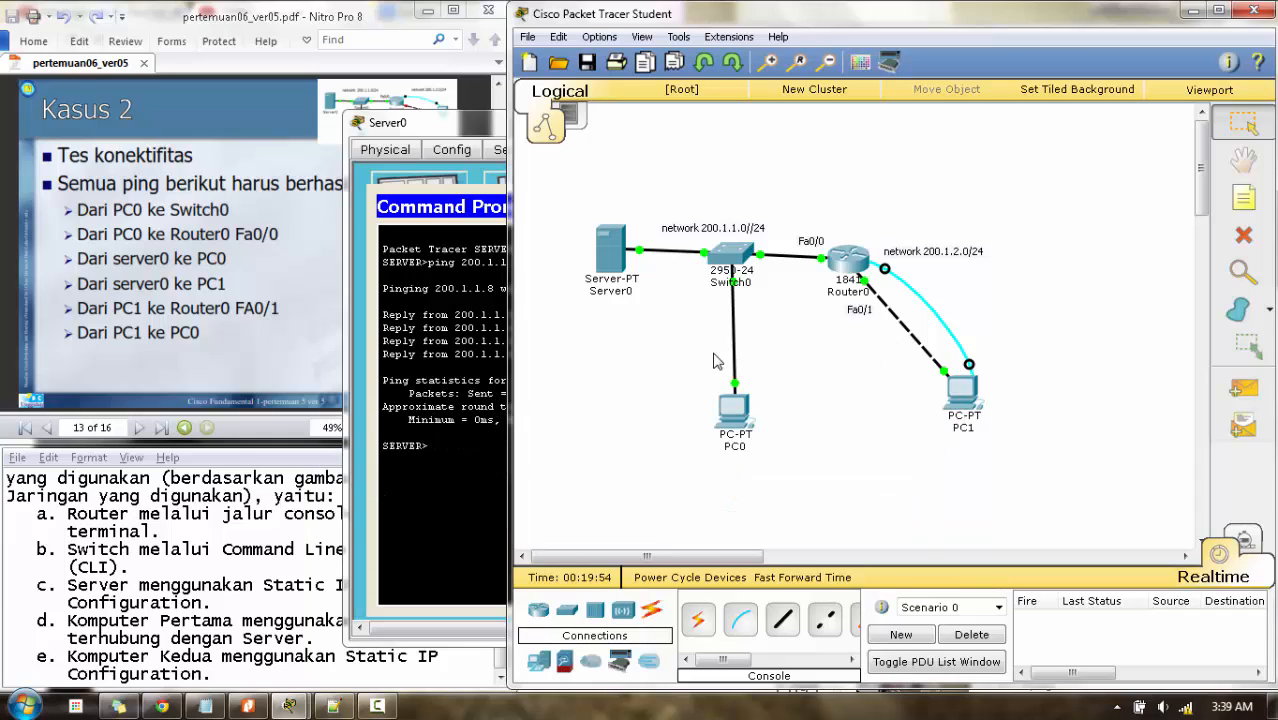
click(619, 255)
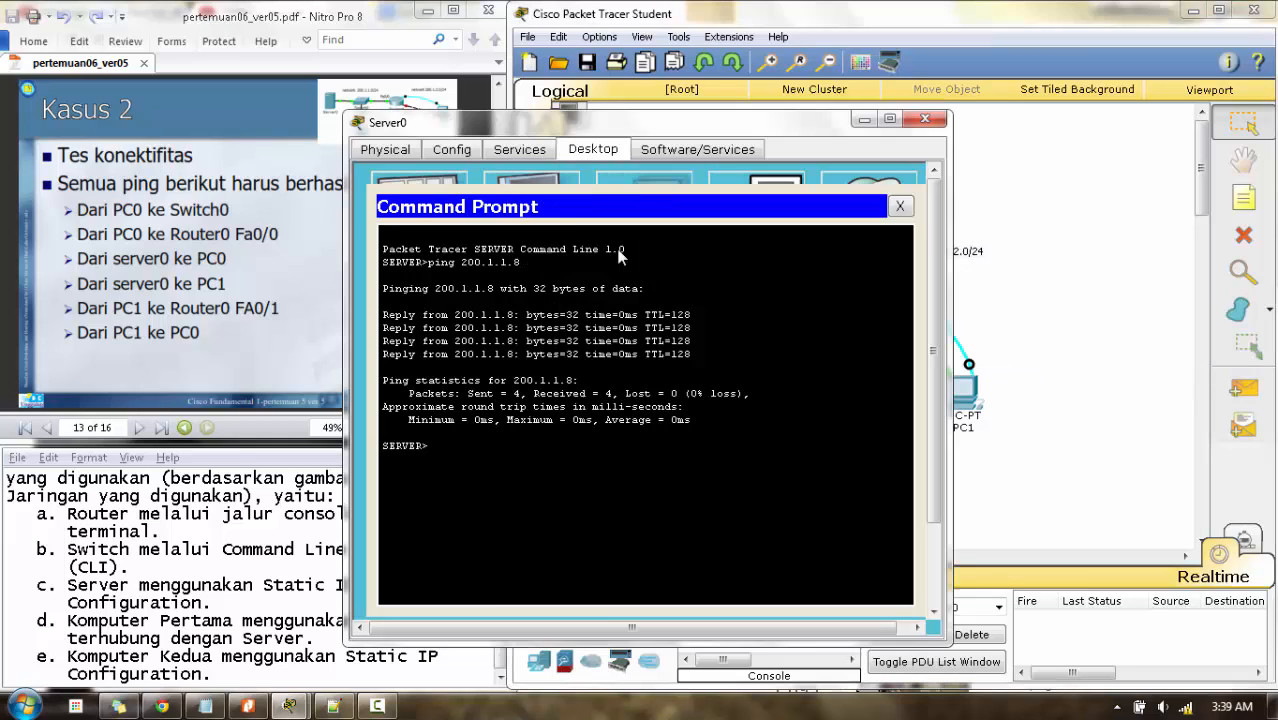
text(p)
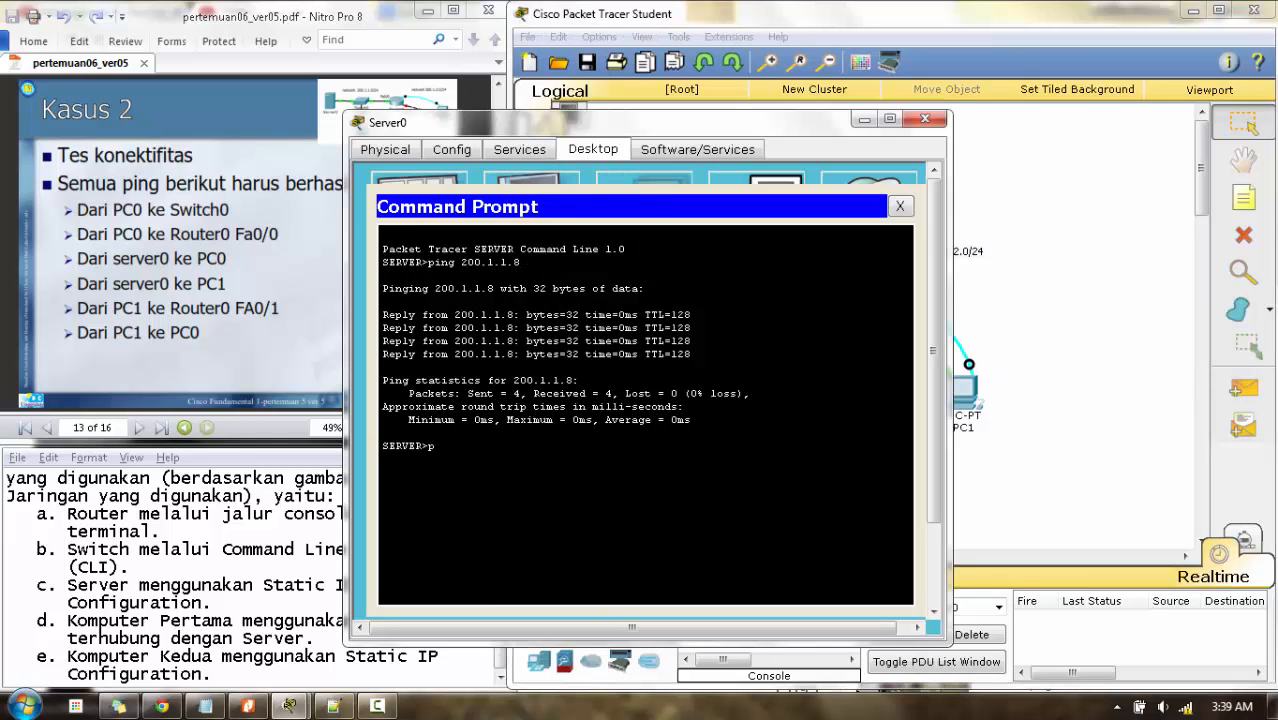
text(ing 200.1.2.2)
key(Return)
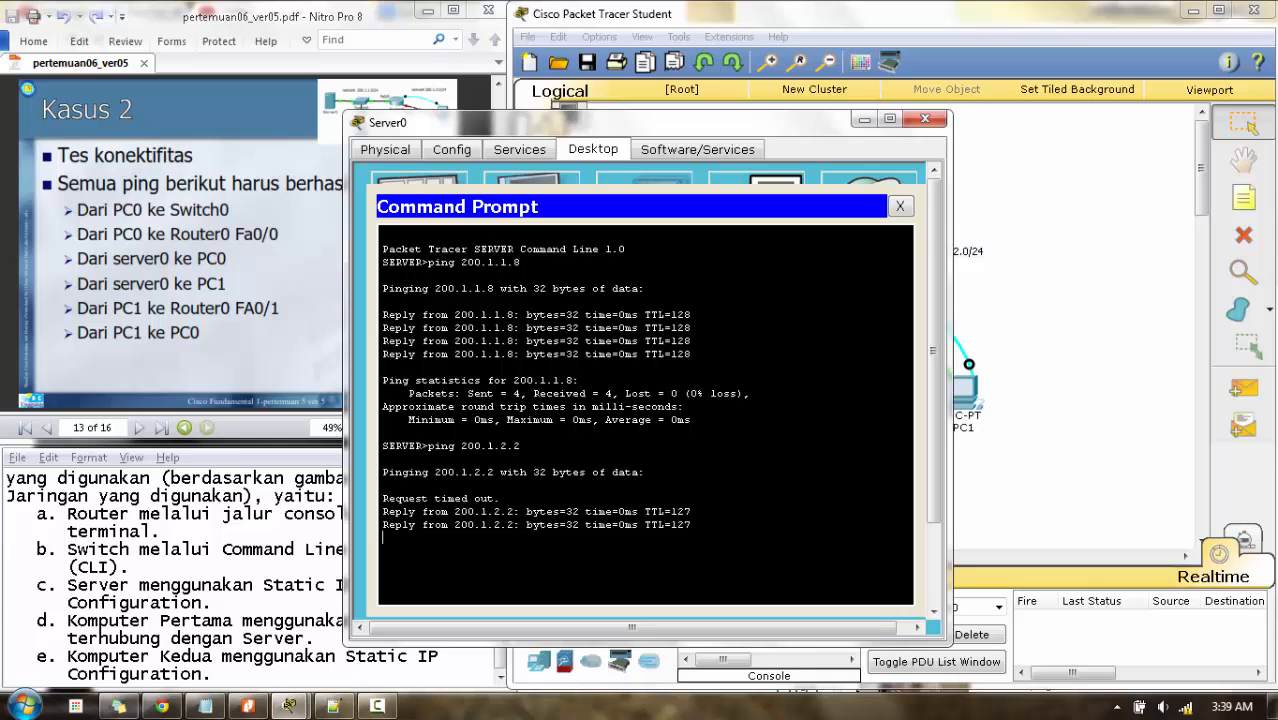
click(923, 120)
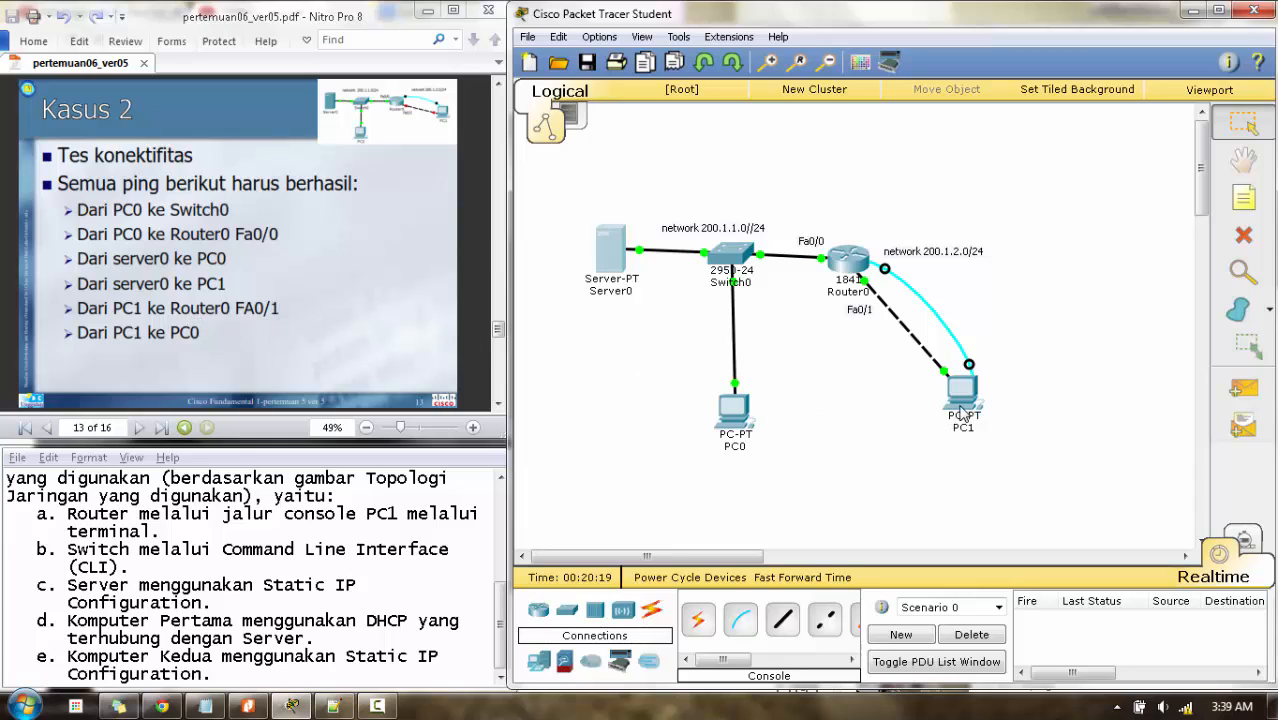
- From PC1's Command Prompt, ping the router interface at 200.1.2.1
mouse_move(963, 409)
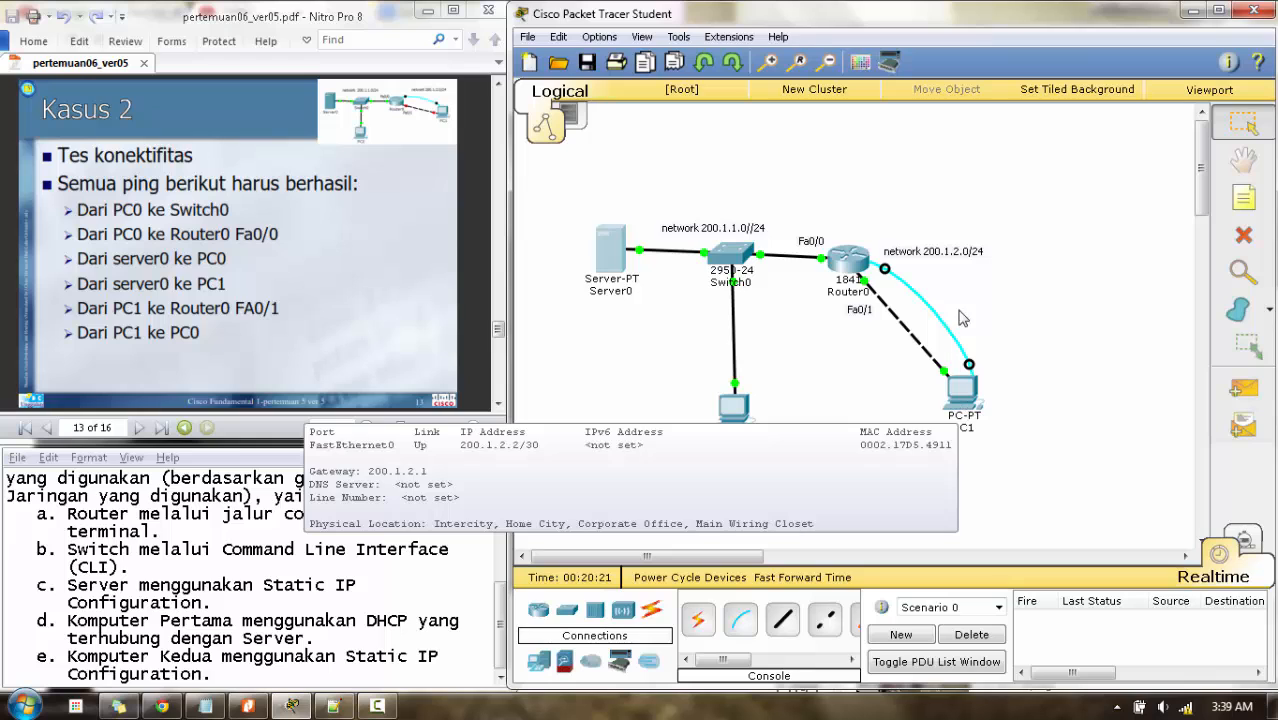
click(960, 388)
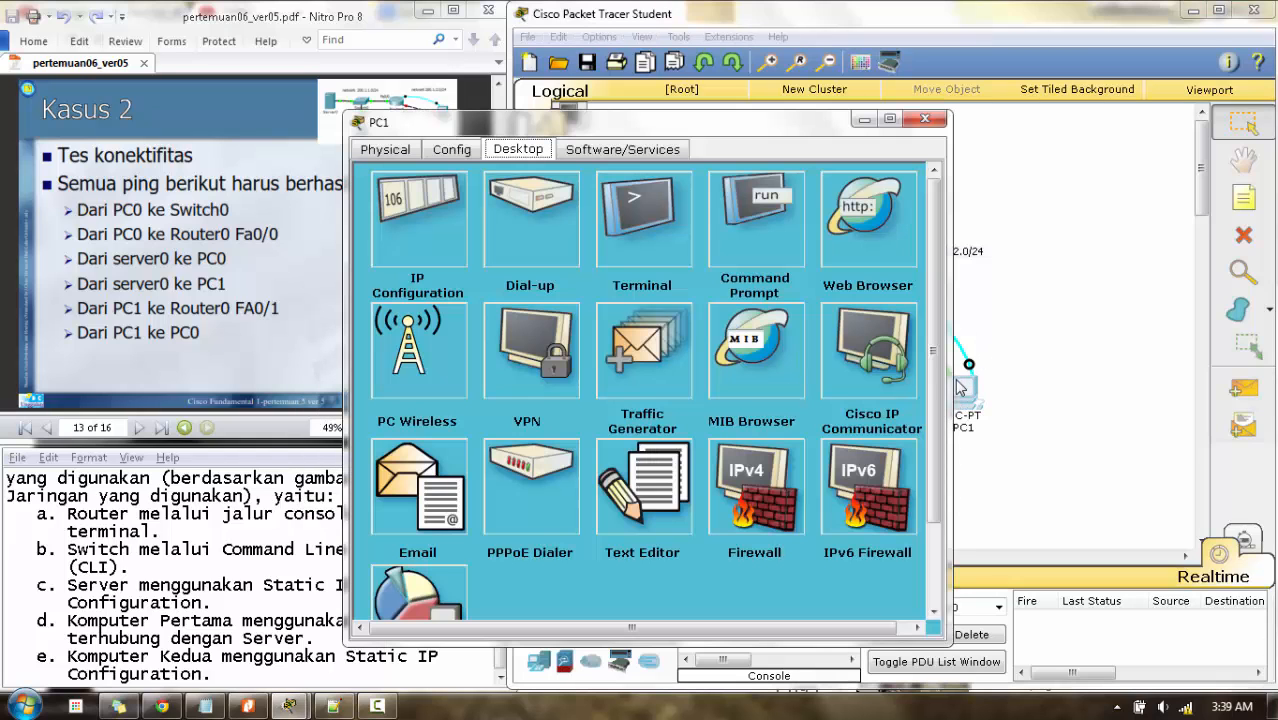
click(745, 210)
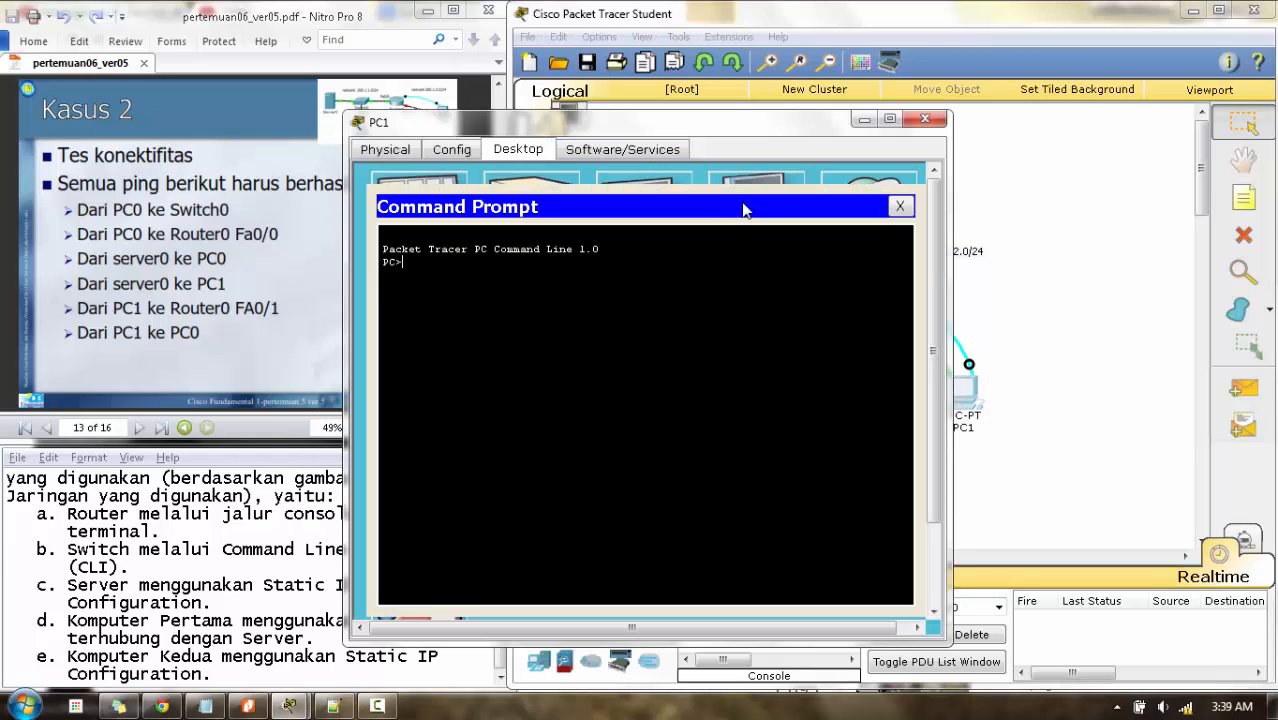
click(1012, 272)
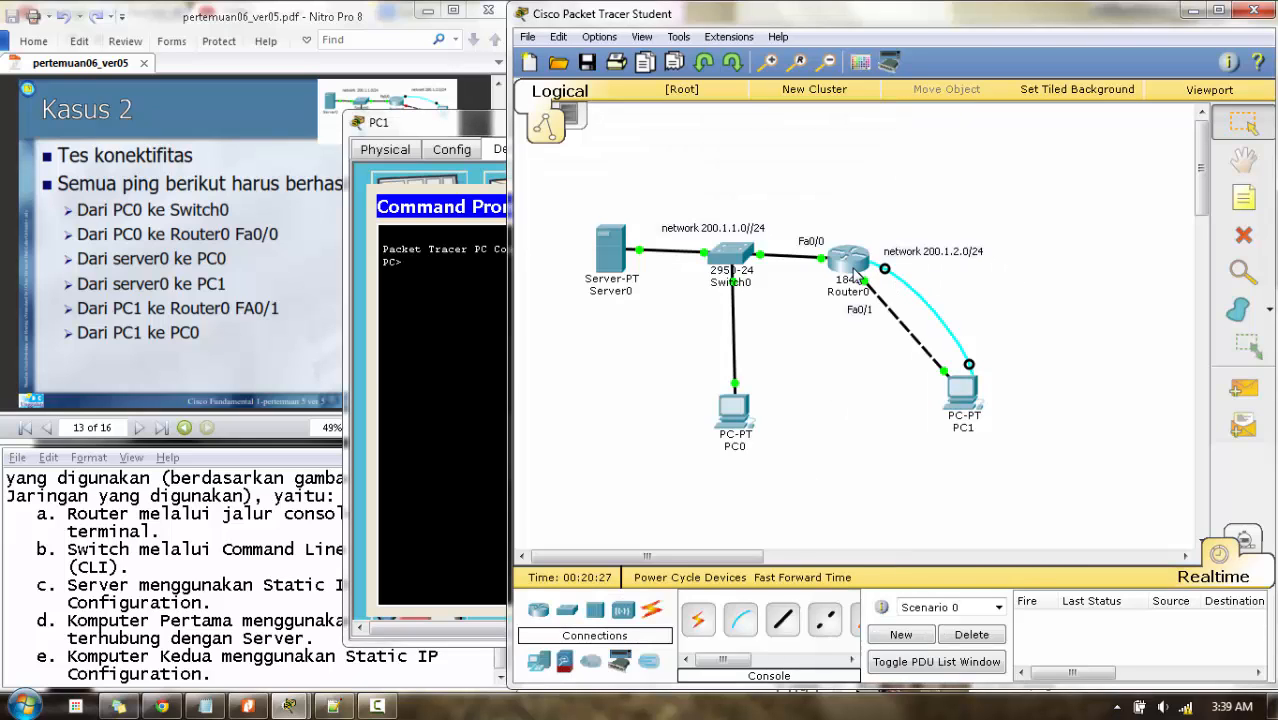
mouse_move(856, 276)
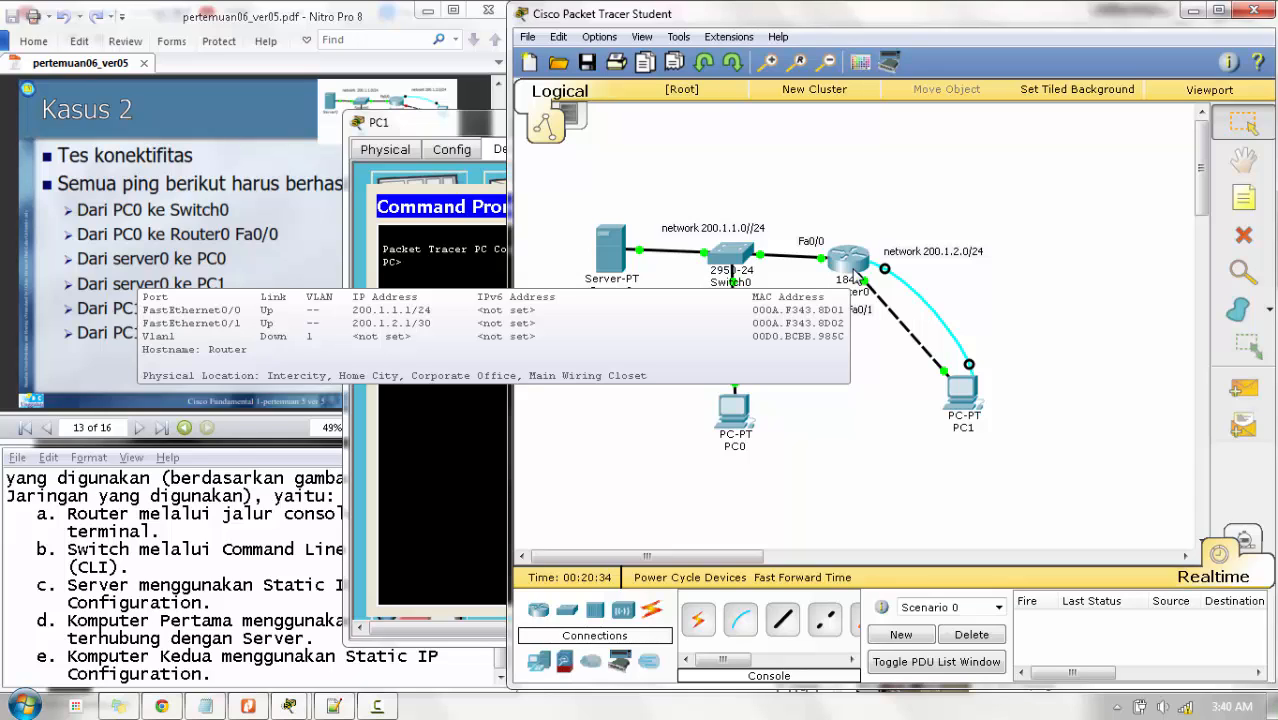
click(960, 405)
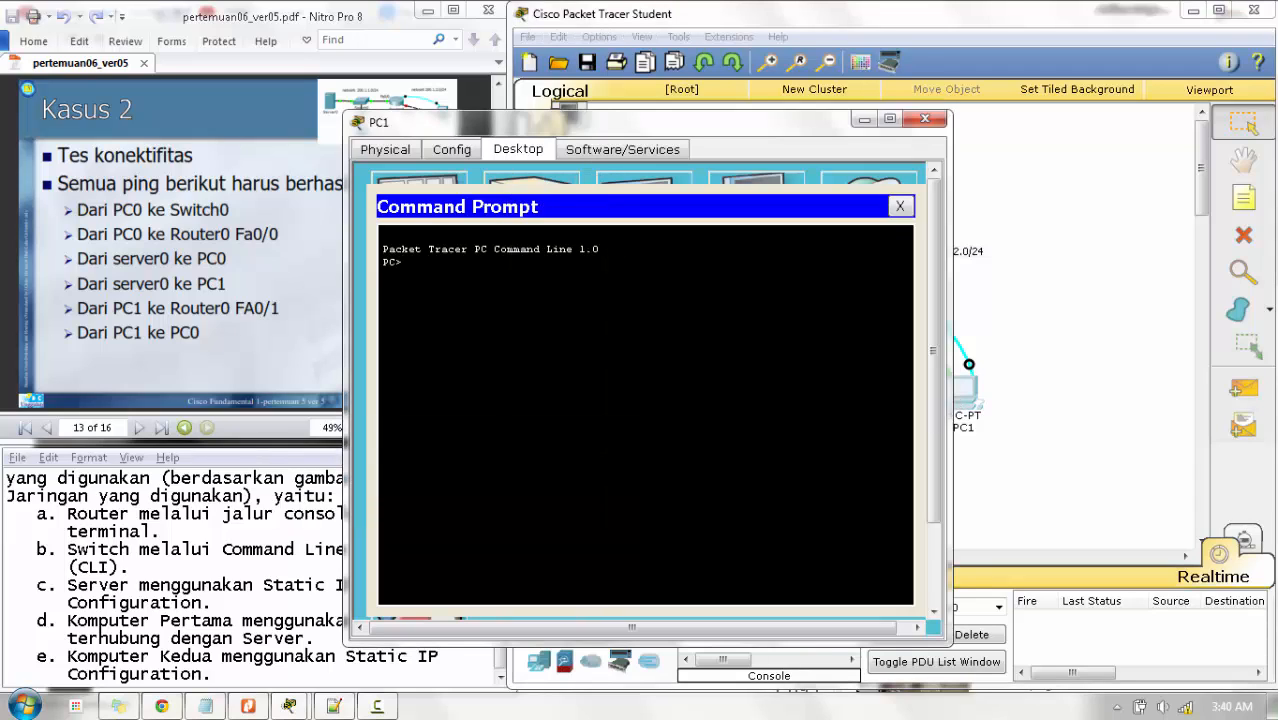
text(ping 200.1.2.1)
key(Return)
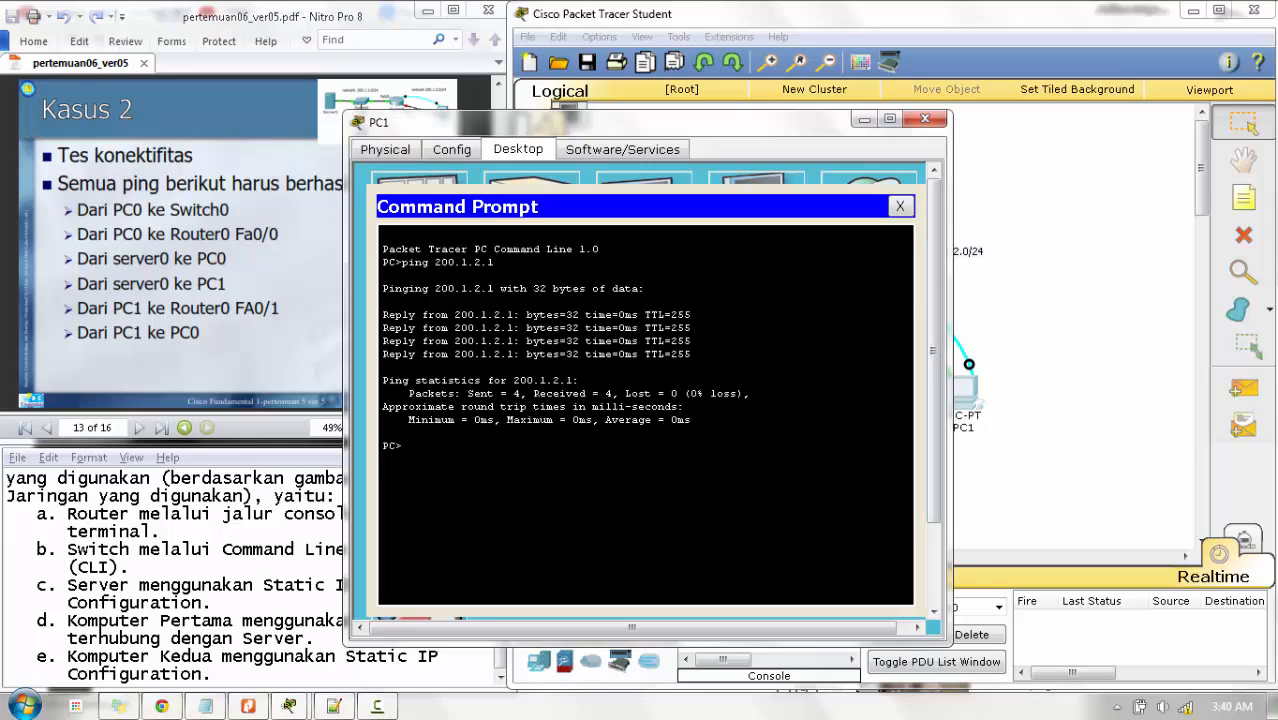
- Ping PC0 at 200.1.1.8 from PC1, then close PC1's window
click(1008, 384)
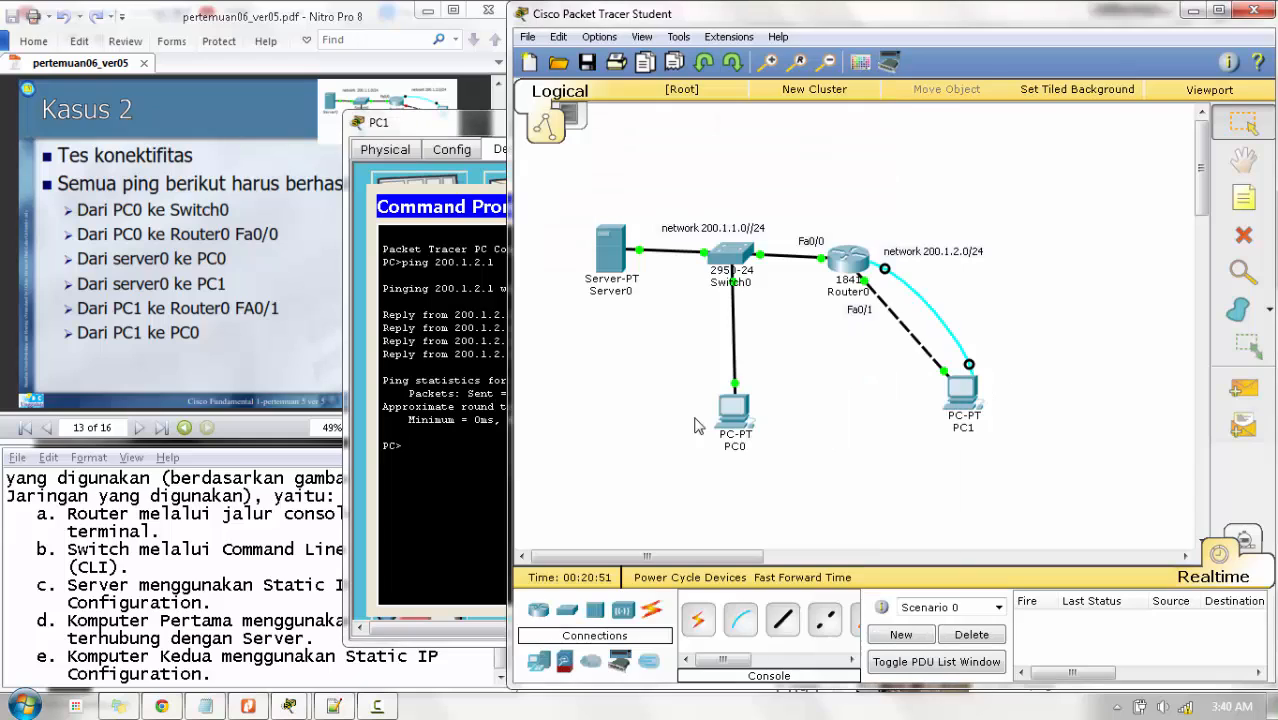
mouse_move(730, 412)
click(446, 478)
text(ping)
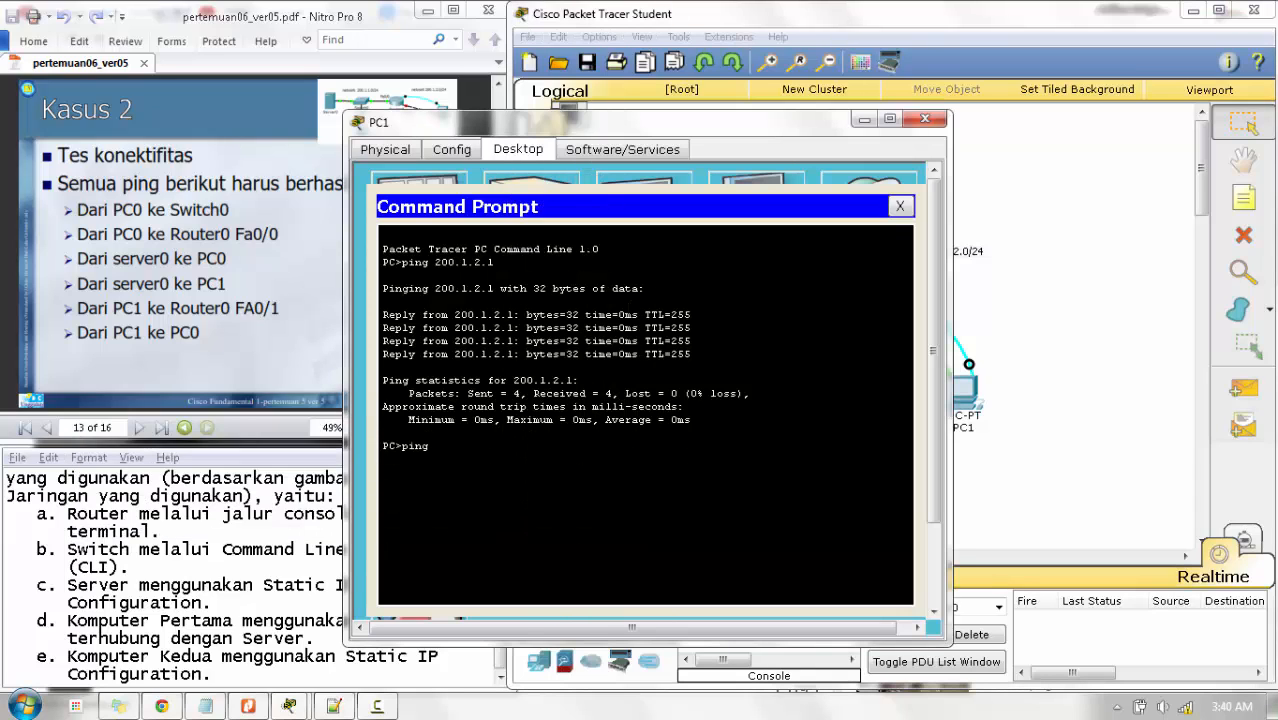
text( 200.1.1.8)
key(Return)
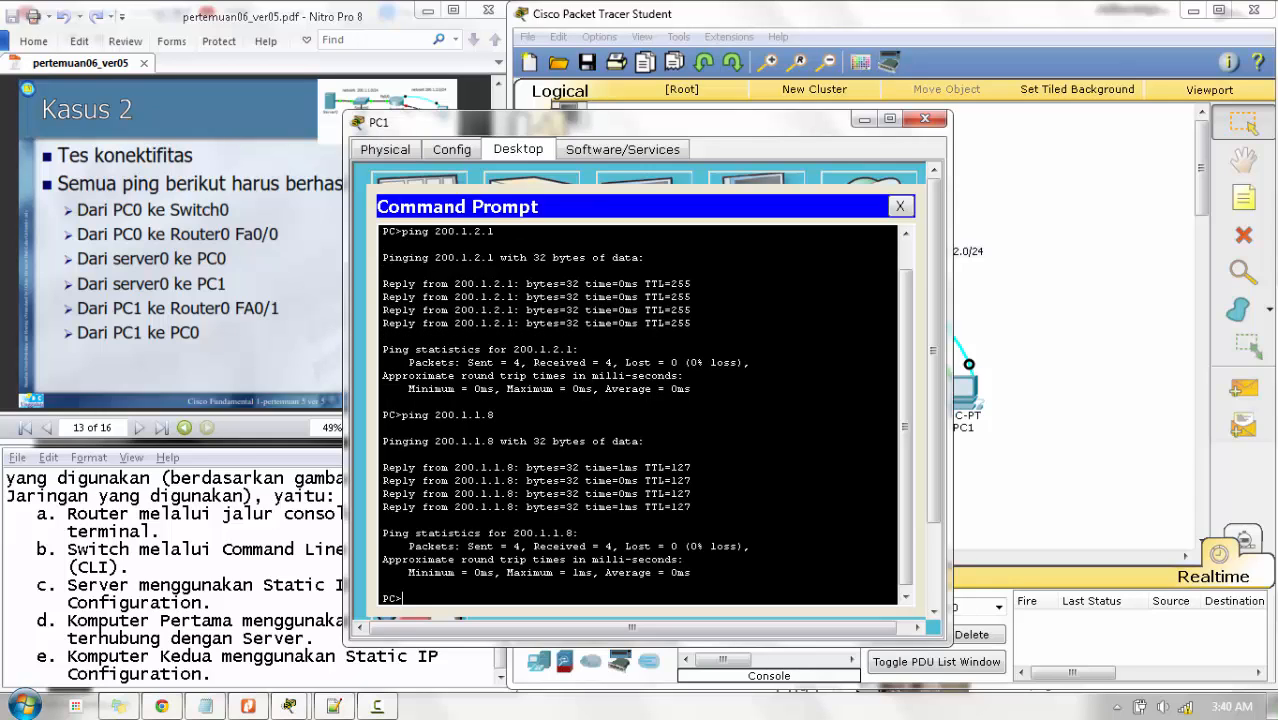
click(924, 118)
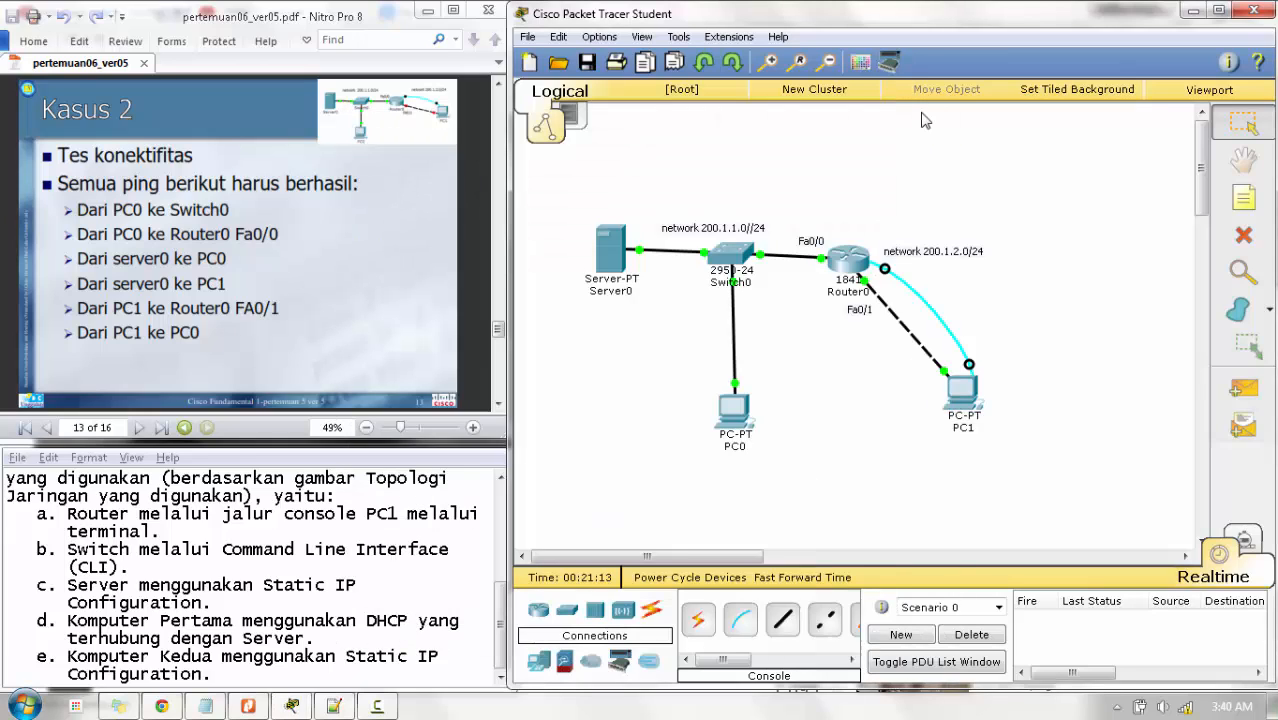